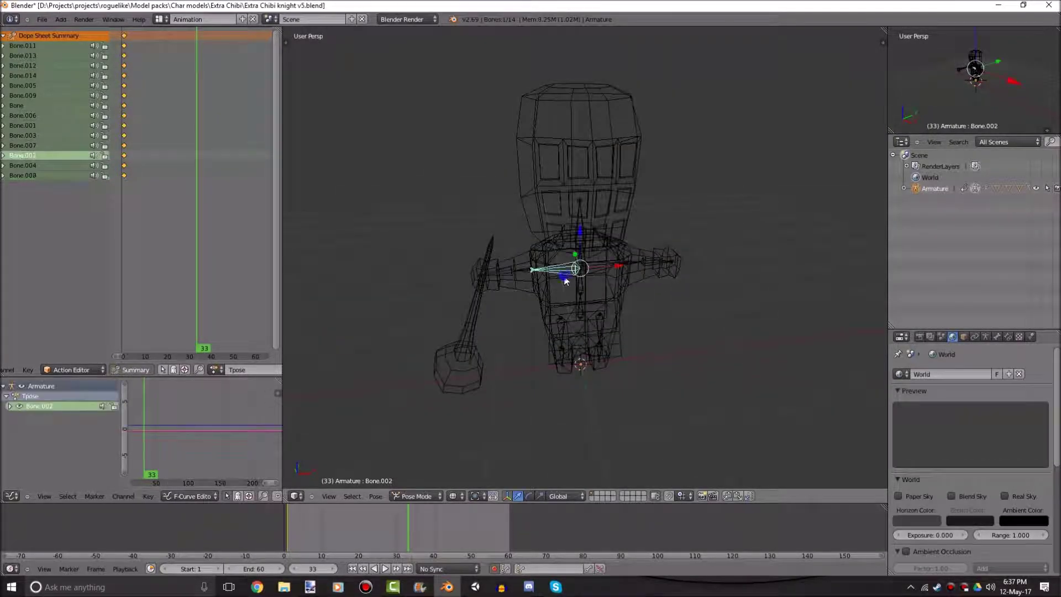
# - Examine the knight in shaded and wireframe display and select the upper spine bone
pyautogui.press('z')
pyautogui.press('a')
pyautogui.scroll(-3, 419, 271)
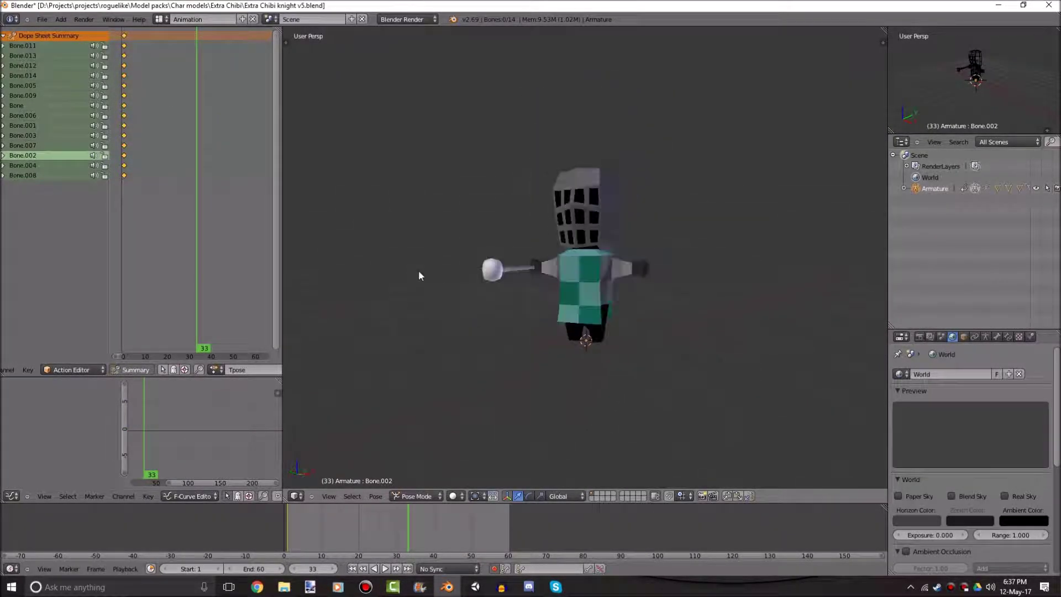
pyautogui.scroll(5, 665, 336)
pyautogui.scroll(-2, 651, 298)
pyautogui.scroll(2, 362, 297)
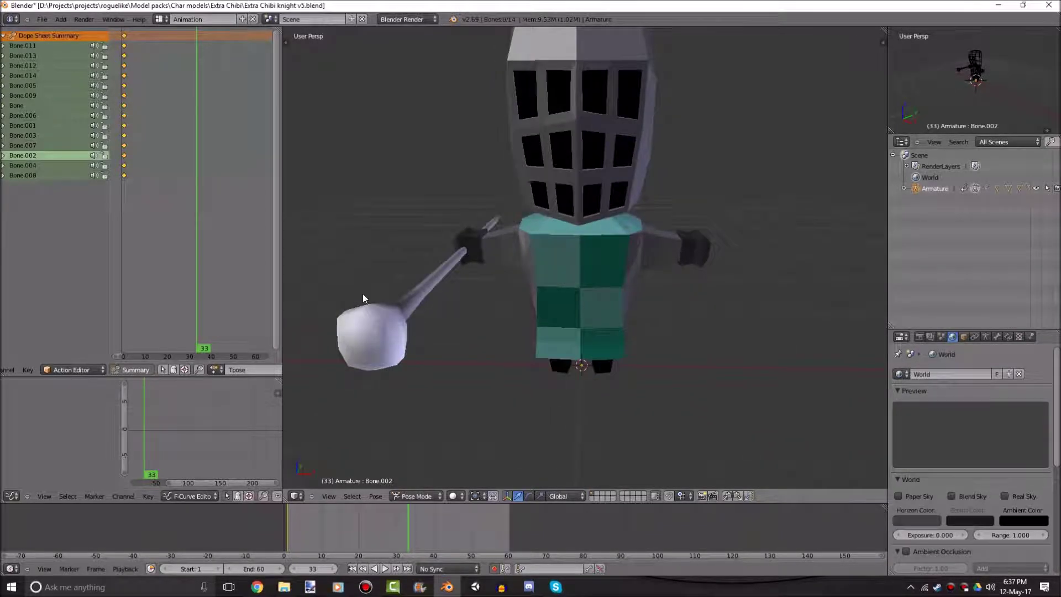
pyautogui.press('z')
pyautogui.rightClick(582, 250)
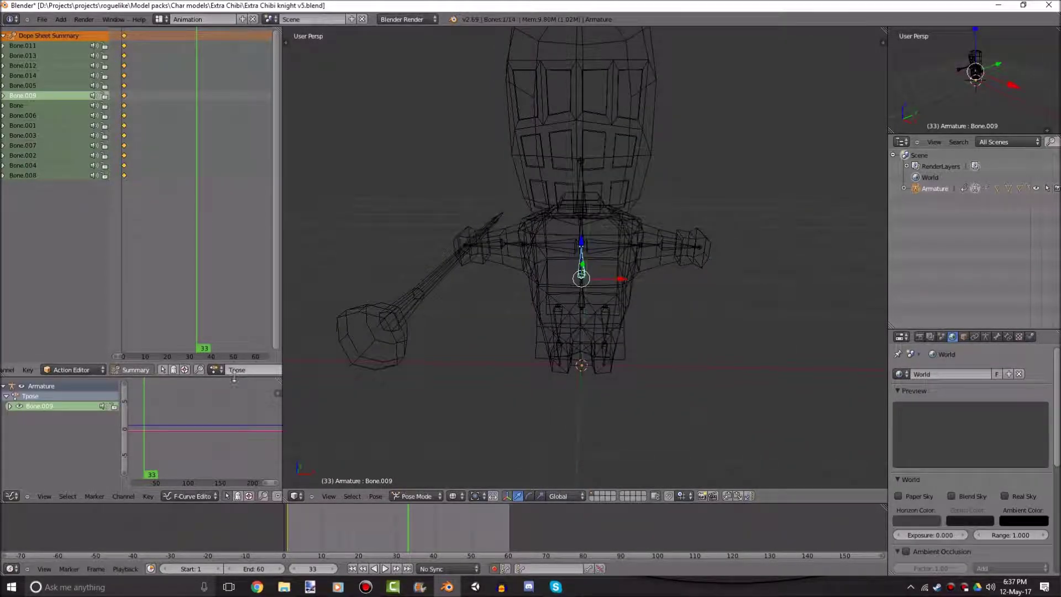
# - Load the Polearm Swing 2 action and play back its animation in solid shading
pyautogui.click(215, 370)
pyautogui.click(254, 473)
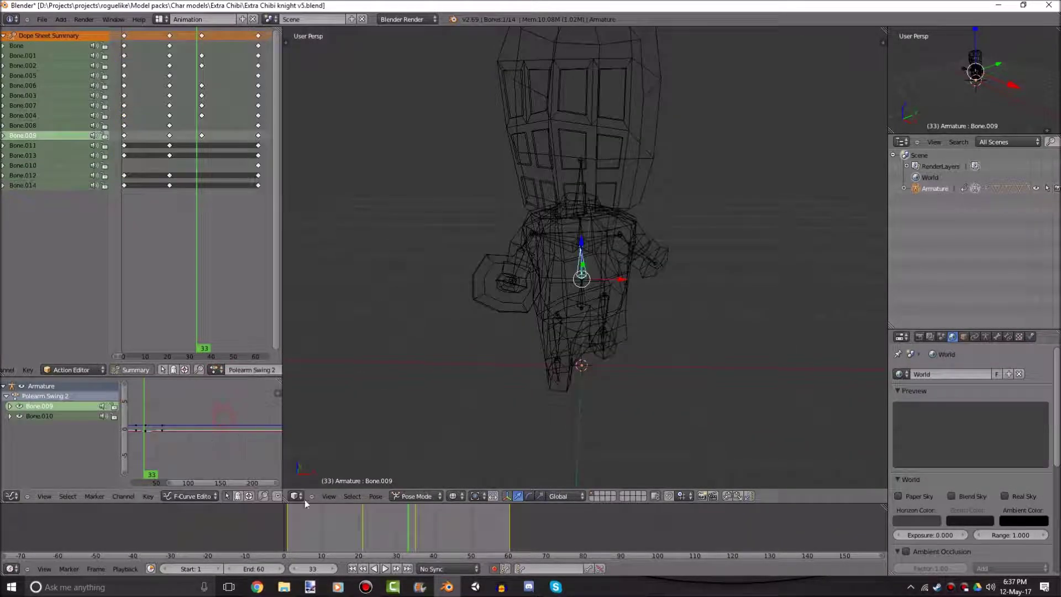
pyautogui.click(382, 569)
pyautogui.press('z')
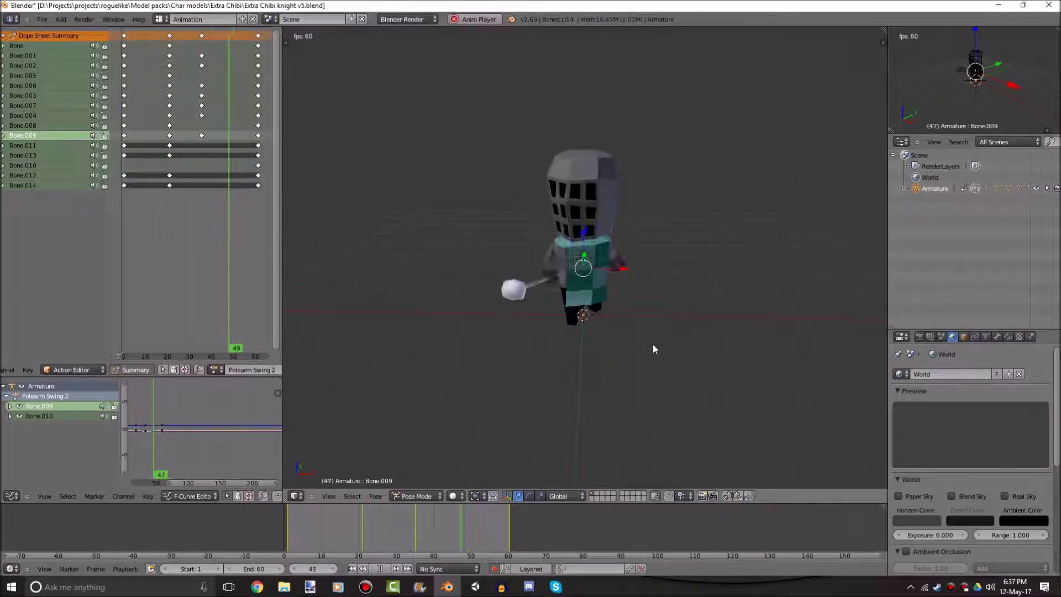
pyautogui.click(380, 569)
# - Select all bones of the knight's armature in wireframe display
pyautogui.scroll(4, 734, 400)
pyautogui.moveTo(724, 385)
pyautogui.mouseDown(button='middle')
pyautogui.moveTo(735, 400)
pyautogui.moveTo(821, 393)
pyautogui.moveTo(575, 348)
pyautogui.mouseUp(button='middle')
pyautogui.press('z')
pyautogui.scroll(3, 575, 331)
pyautogui.hotkey('ctrl', 'Tab')
pyautogui.rightClick(577, 282)
pyautogui.rightClick(583, 301)
pyautogui.press('a')
pyautogui.press('a')
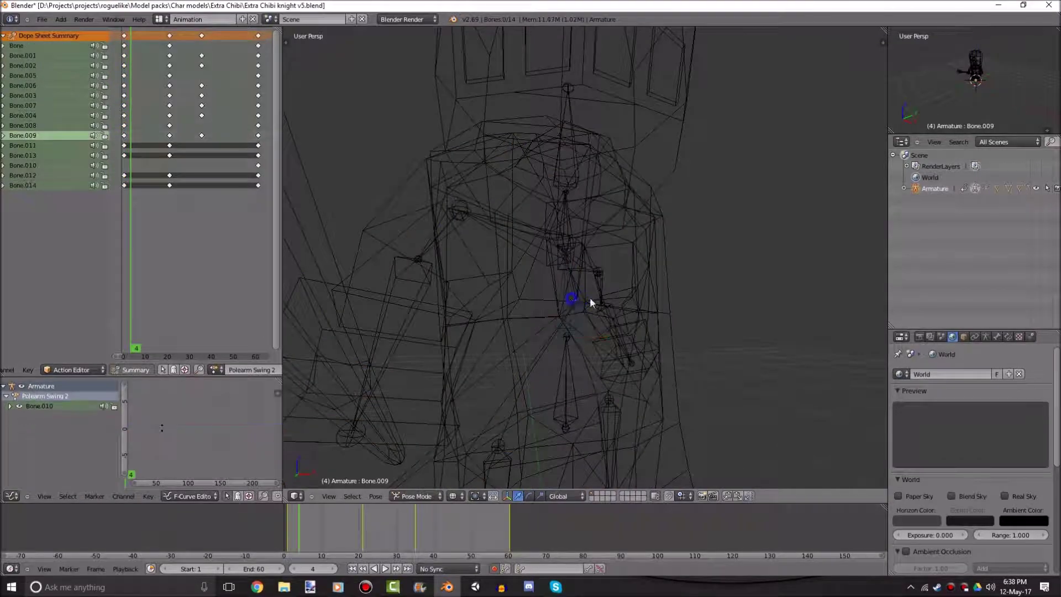
pyautogui.scroll(-6, 663, 310)
pyautogui.scroll(6, 601, 319)
pyautogui.moveTo(677, 312); pyautogui.dragTo(679, 358, button='middle')
pyautogui.scroll(-5, 669, 347)
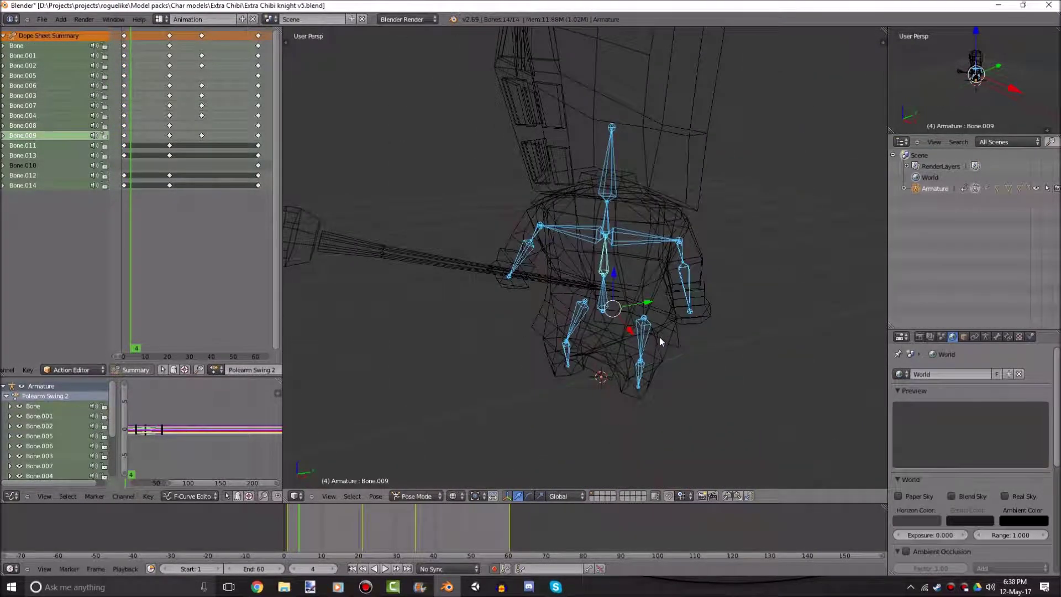
# - Examine the knight's full bone rig from several angles, including spine, arms, legs and weapon
pyautogui.moveTo(631, 319); pyautogui.dragTo(804, 309, button='middle')
pyautogui.scroll(4, 721, 303)
pyautogui.scroll(-4, 724, 301)
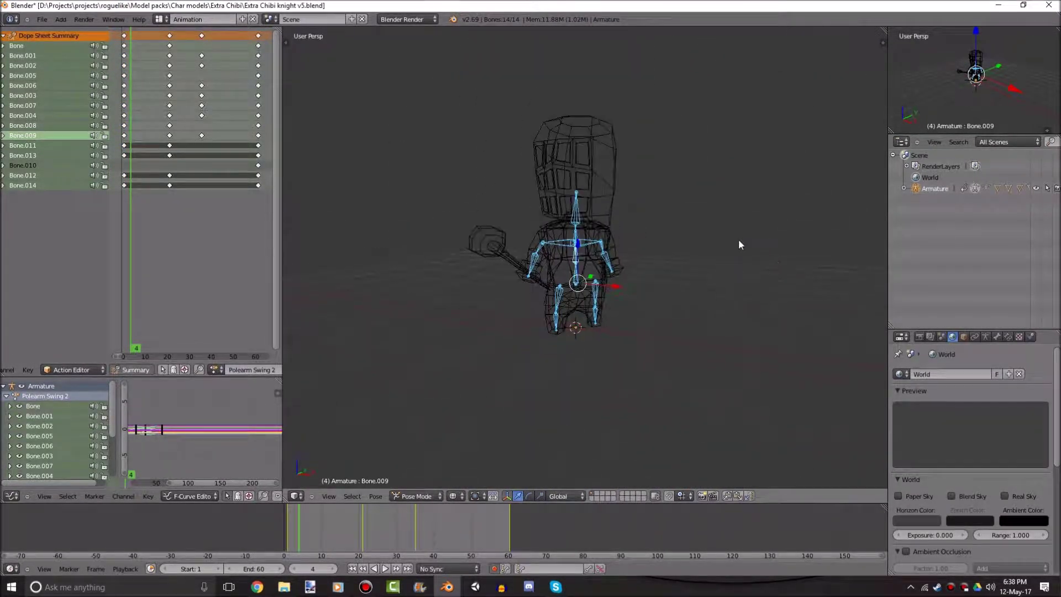
pyautogui.moveTo(738, 240); pyautogui.dragTo(592, 306, button='middle')
pyautogui.scroll(4, 520, 359)
pyautogui.scroll(-4, 509, 354)
pyautogui.scroll(4, 510, 355)
pyautogui.scroll(-4, 573, 363)
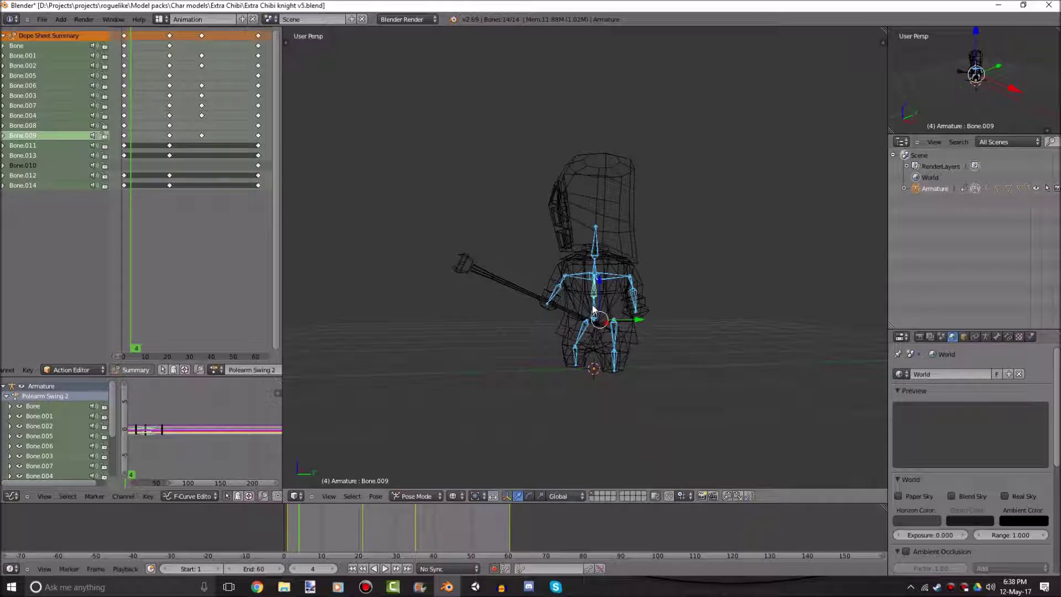
pyautogui.scroll(4, 804, 236)
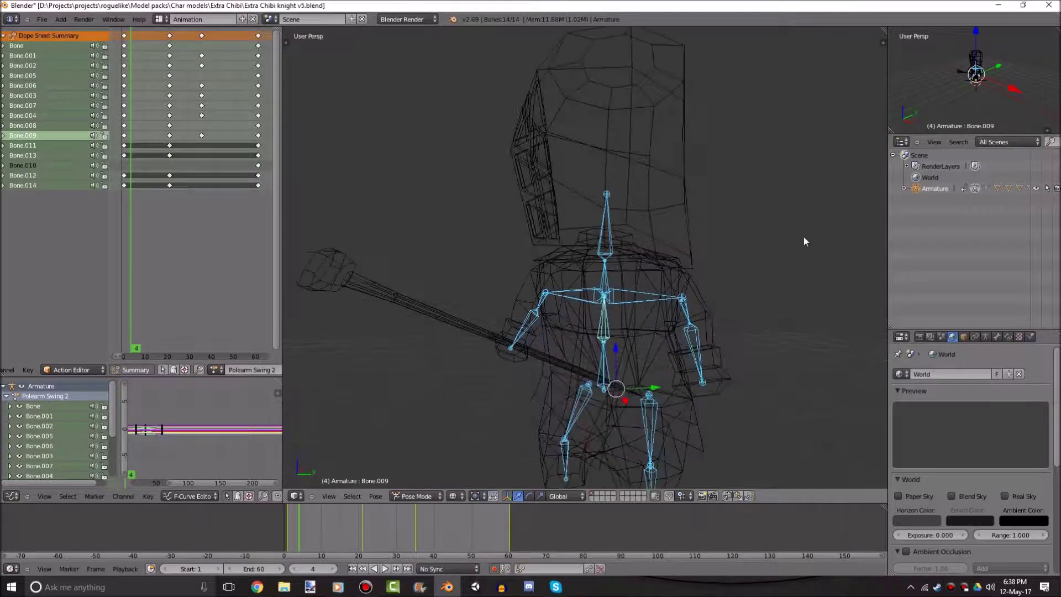
pyautogui.scroll(-2, 803, 236)
pyautogui.moveTo(803, 237)
pyautogui.mouseDown(button='middle')
pyautogui.moveTo(717, 271)
pyautogui.moveTo(701, 310)
pyautogui.moveTo(678, 277)
pyautogui.mouseUp(button='middle')
pyautogui.press('z')
pyautogui.hotkey('ctrl', 'Right')
pyautogui.hotkey('ctrl', 'Right')
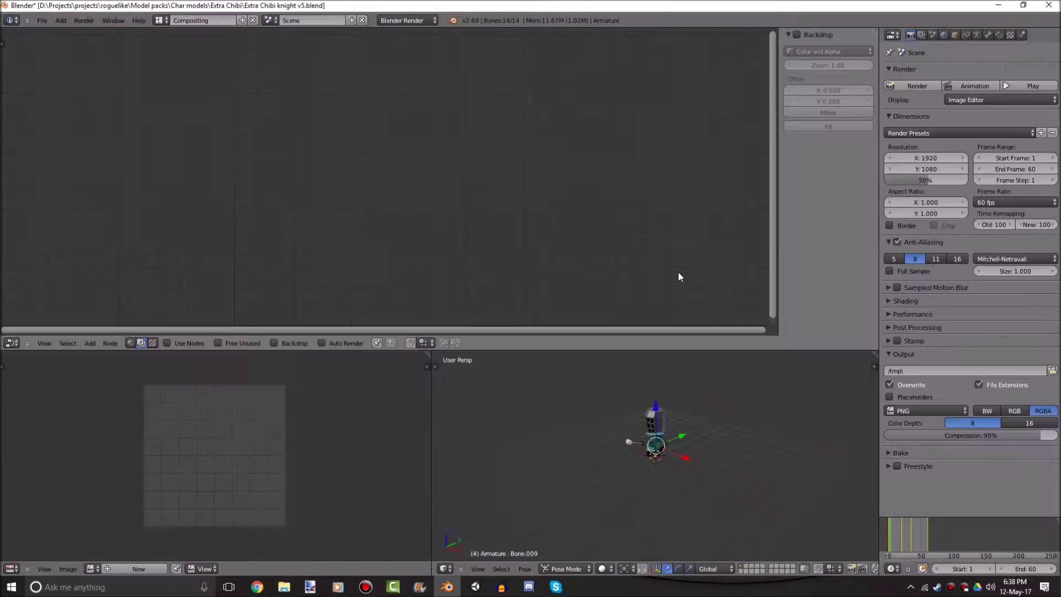
pyautogui.scroll(2, 598, 320)
pyautogui.scroll(-5, 598, 321)
pyautogui.press('KP_5')
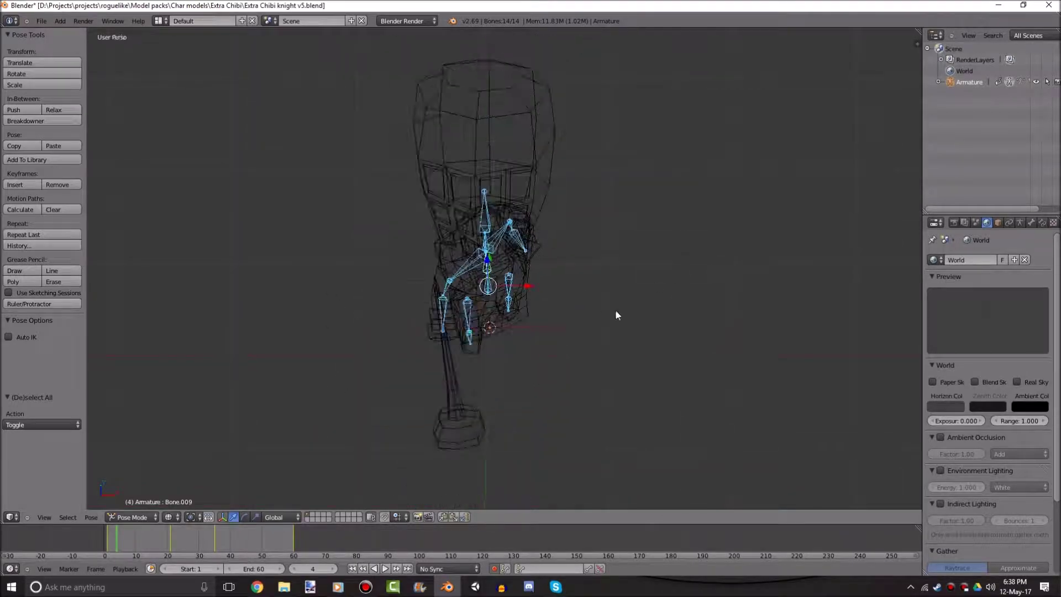
pyautogui.moveTo(615, 310); pyautogui.dragTo(475, 307, button='middle')
pyautogui.scroll(4, 476, 307)
pyautogui.hotkey('ctrl', 'Left')
pyautogui.hotkey('ctrl', 'Left')
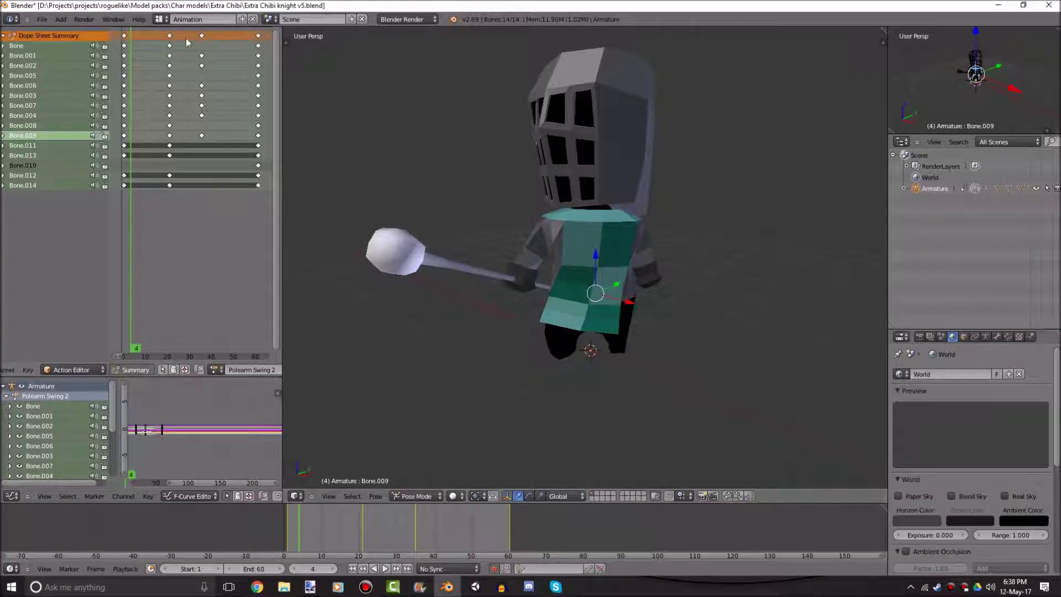
# - Load the Tpose action for the armature and switch to the Default screen layout
pyautogui.click(210, 369)
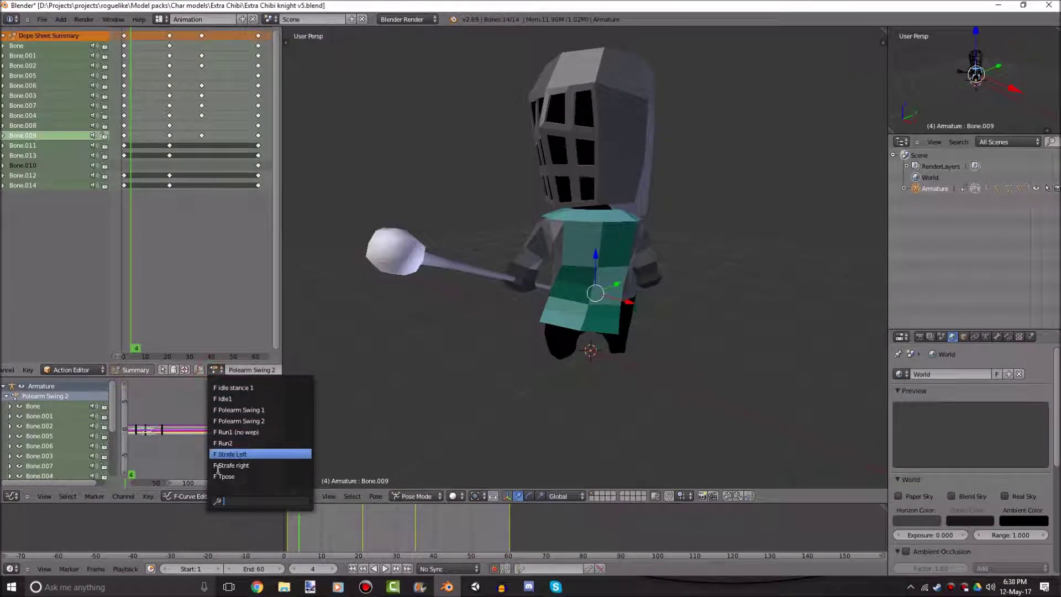
pyautogui.click(232, 474)
pyautogui.hotkey('ctrl', 'Right')
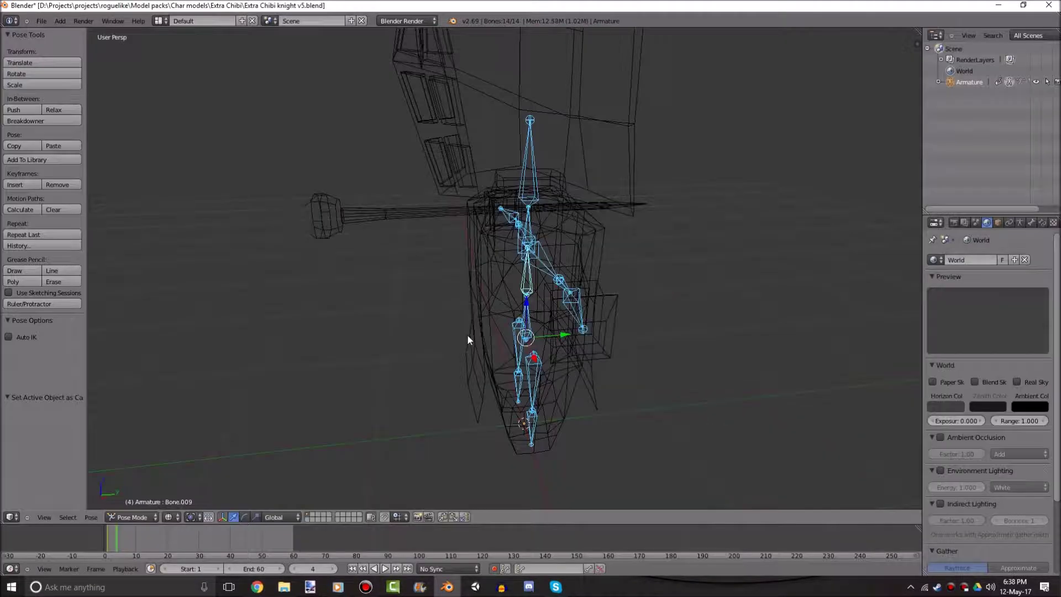
# - Examine the T-posed rig from several angles, checking how the bones fit the arms, torso and legs
pyautogui.moveTo(480, 350); pyautogui.dragTo(562, 284, button='middle')
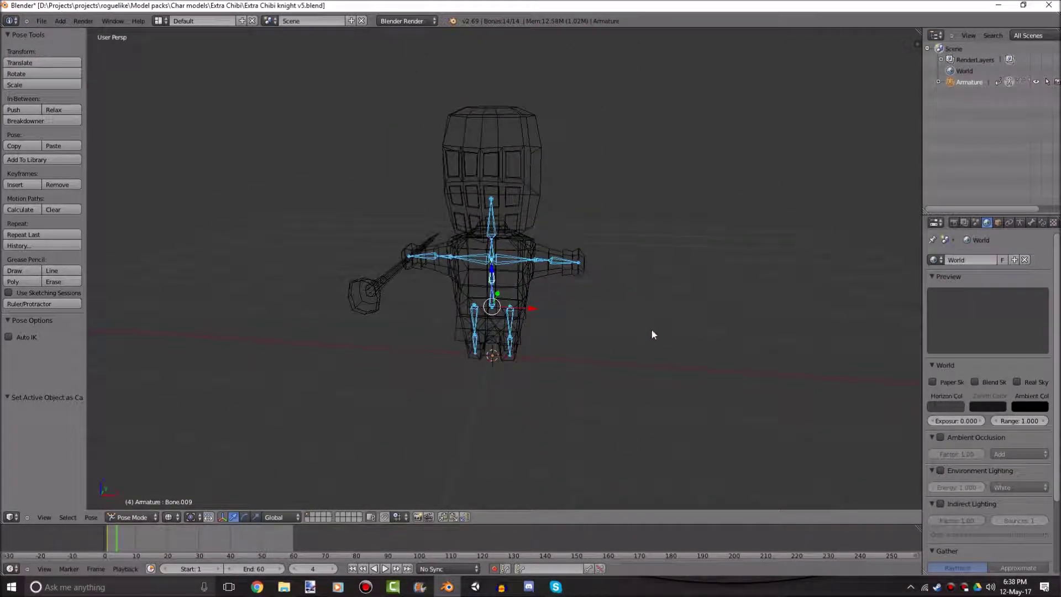
pyautogui.scroll(2, 681, 351)
pyautogui.keyDown('shift'); pyautogui.moveTo(652, 331); pyautogui.dragTo(781, 330, button='middle'); pyautogui.keyUp('shift')
pyautogui.scroll(1, 653, 342)
pyautogui.scroll(-4, 700, 338)
pyautogui.scroll(4, 781, 324)
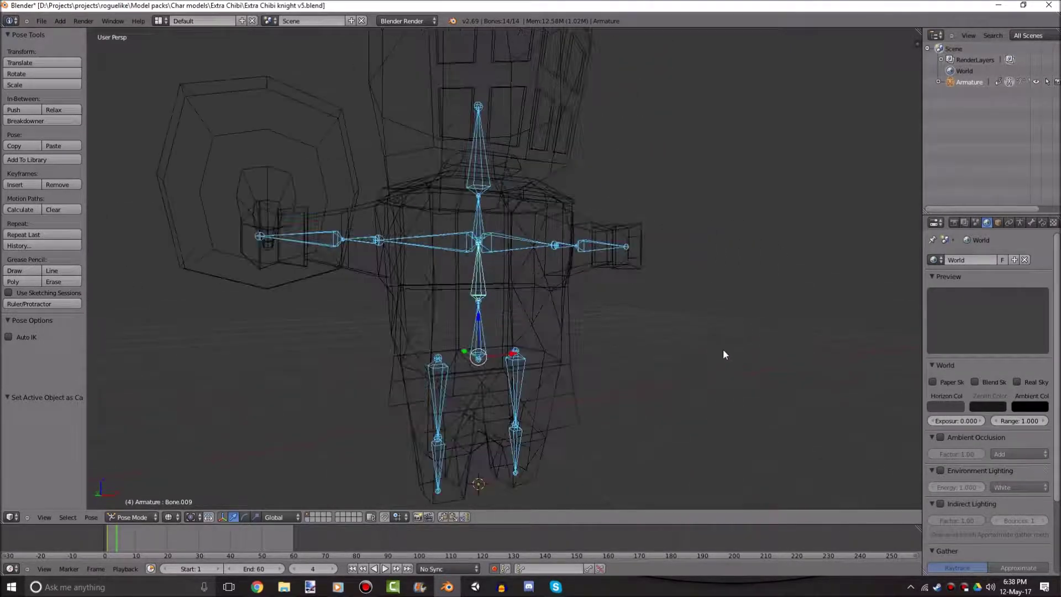
pyautogui.moveTo(723, 351); pyautogui.dragTo(649, 358, button='middle')
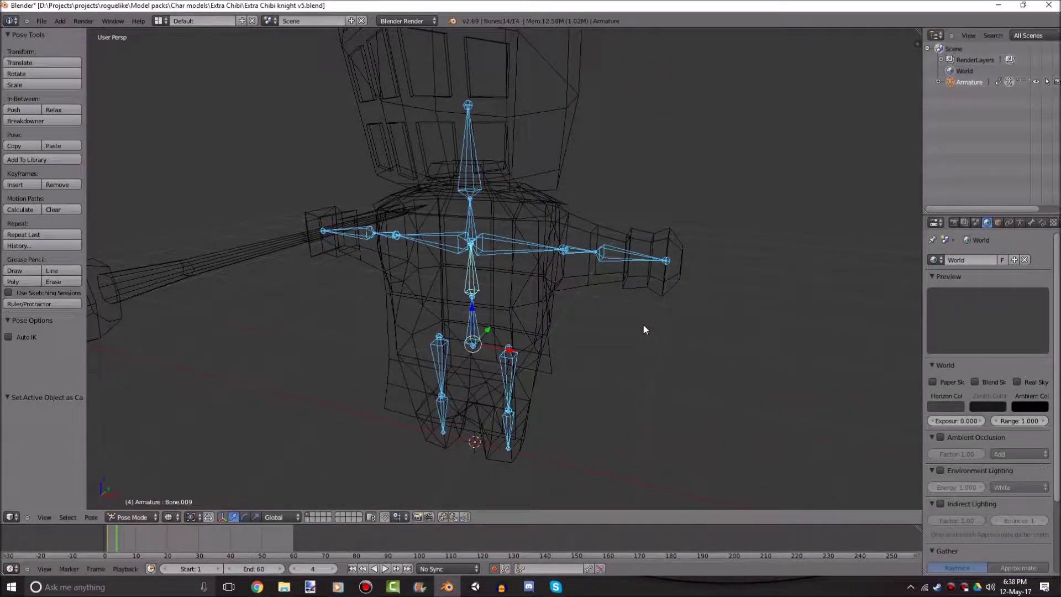
pyautogui.scroll(-3, 644, 326)
pyautogui.keyDown('shift'); pyautogui.moveTo(555, 259); pyautogui.dragTo(593, 242, button='middle'); pyautogui.keyUp('shift')
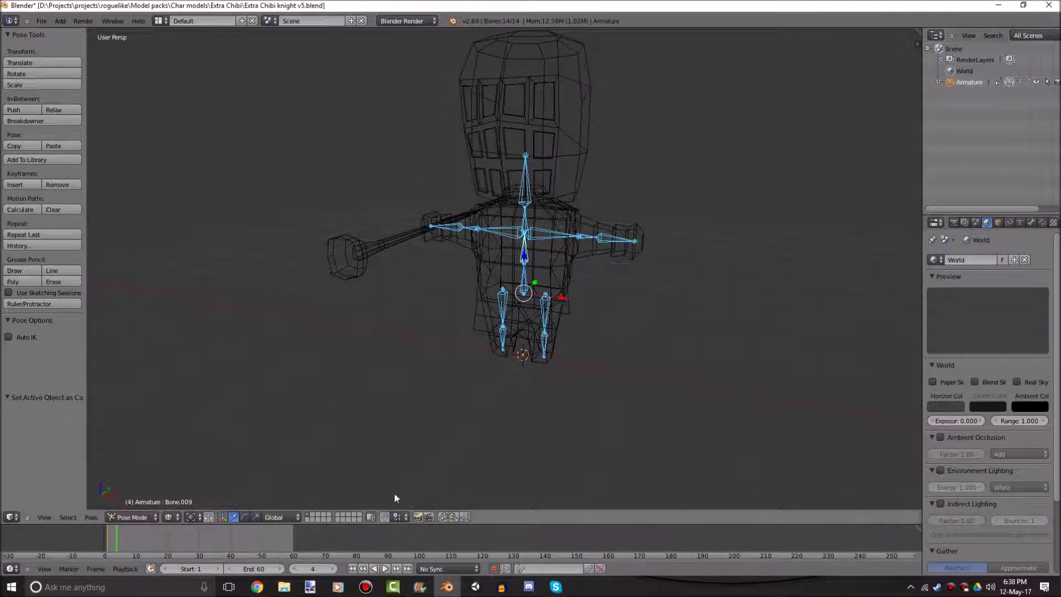
# - Switch to Object Mode, delete the knight's existing armature and display the model in solid shading
pyautogui.click(136, 519)
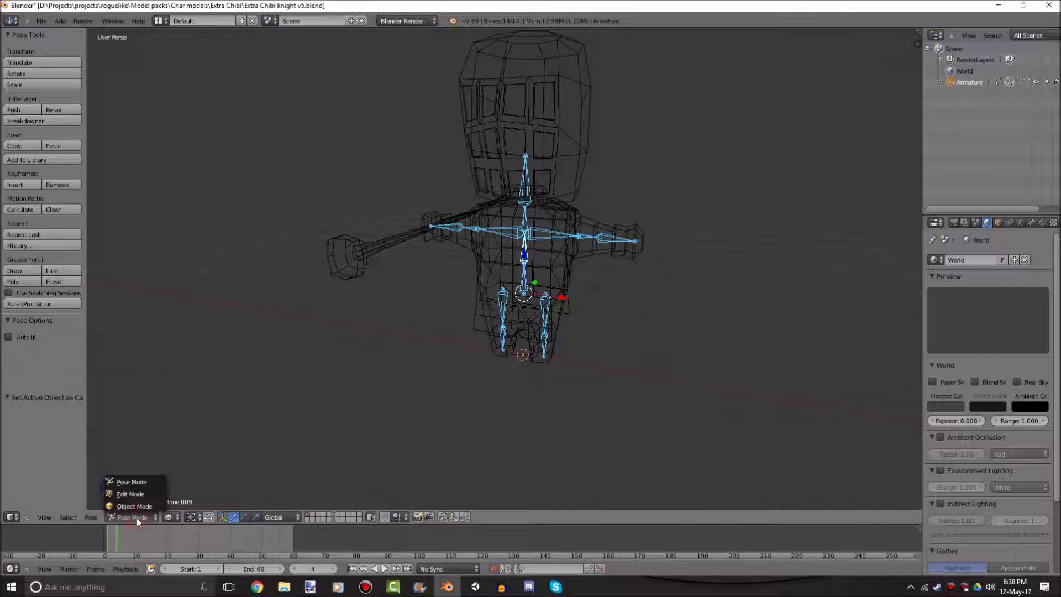
pyautogui.click(1008, 81)
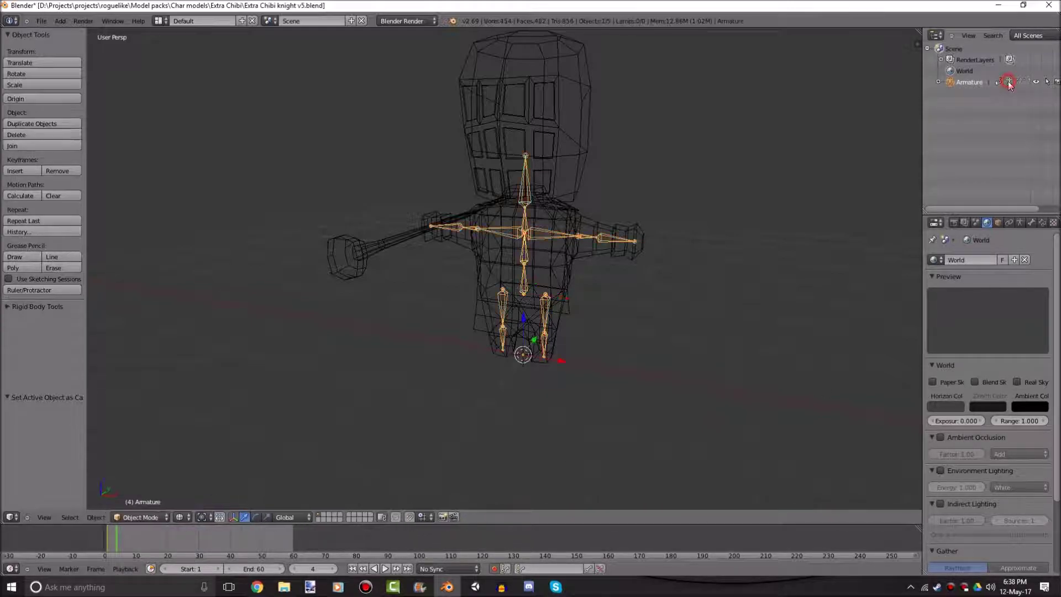
pyautogui.scroll(2, 649, 320)
pyautogui.rightClick(528, 238)
pyautogui.rightClick(529, 238)
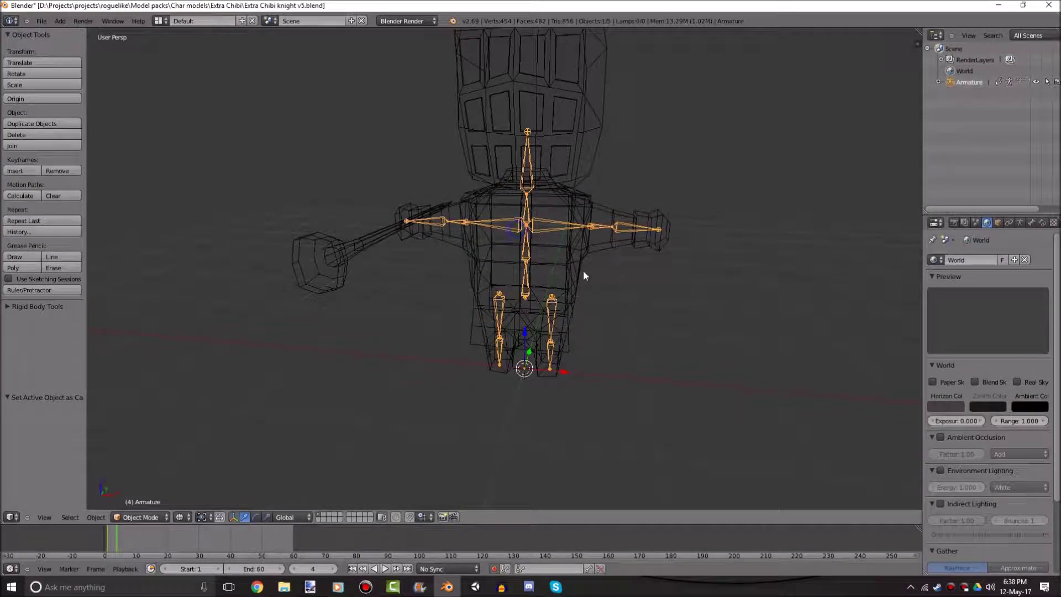
pyautogui.moveTo(582, 270); pyautogui.dragTo(614, 303, button='middle')
pyautogui.click(587, 302)
pyautogui.press('z')
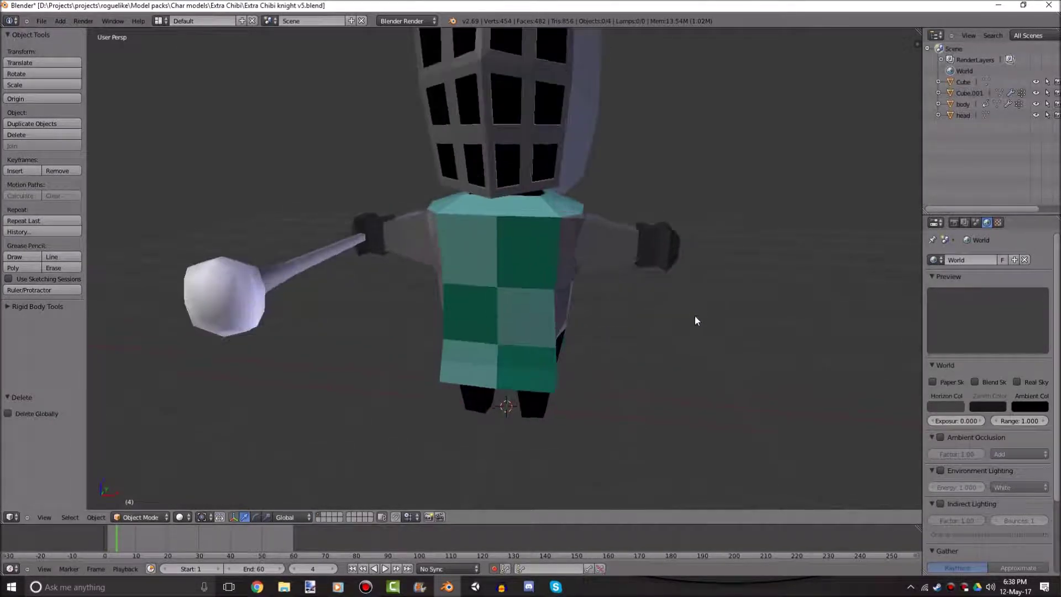
# - Set up a front orthographic wireframe view of the unrigged knight, framed on the torso
pyautogui.scroll(-4, 688, 318)
pyautogui.moveTo(681, 322)
pyautogui.mouseDown(button='middle')
pyautogui.moveTo(613, 302)
pyautogui.moveTo(527, 298)
pyautogui.moveTo(514, 181)
pyautogui.moveTo(554, 258)
pyautogui.mouseUp(button='middle')
pyautogui.scroll(4, 526, 298)
pyautogui.scroll(-2, 553, 258)
pyautogui.press('z')
pyautogui.moveTo(637, 283); pyautogui.dragTo(648, 229, button='middle')
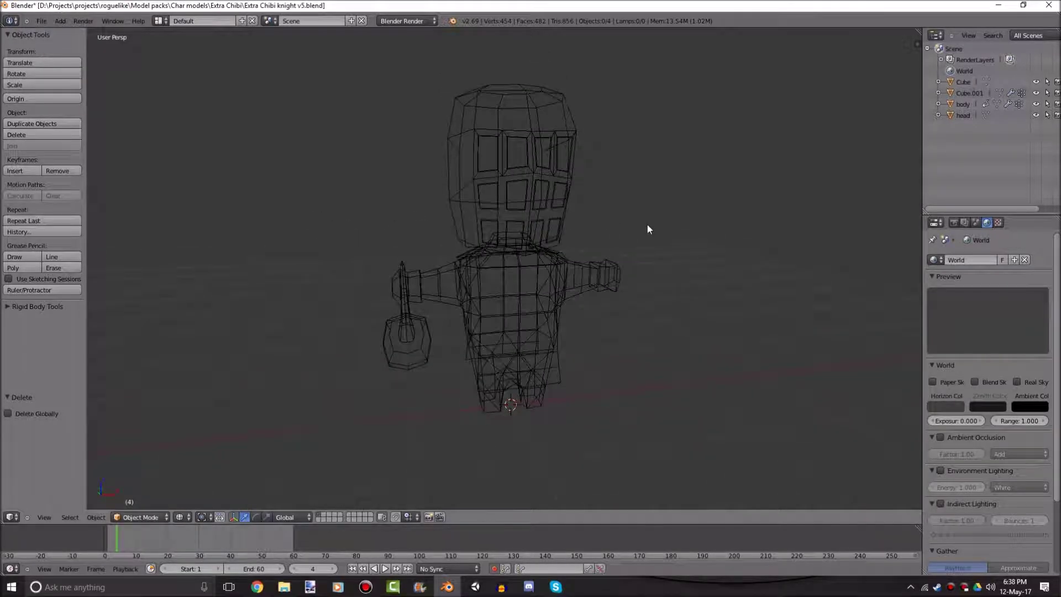
pyautogui.press('KP_3')
pyautogui.press('KP_1')
pyautogui.press('KP_5')
pyautogui.scroll(3, 647, 224)
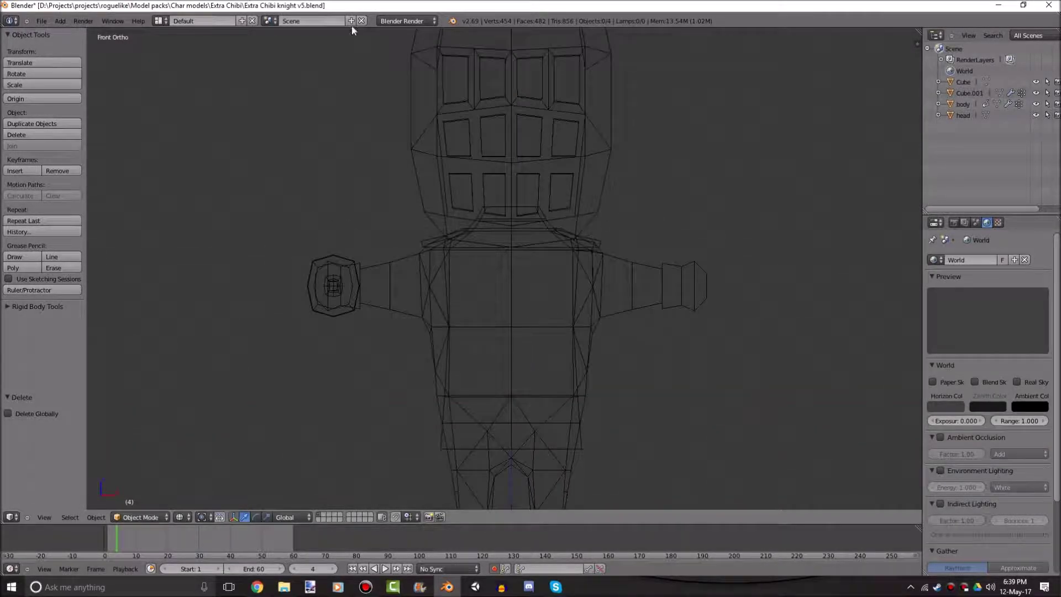
# - Add a new single-bone armature at the scene origin between the knight's feet
pyautogui.click(63, 21)
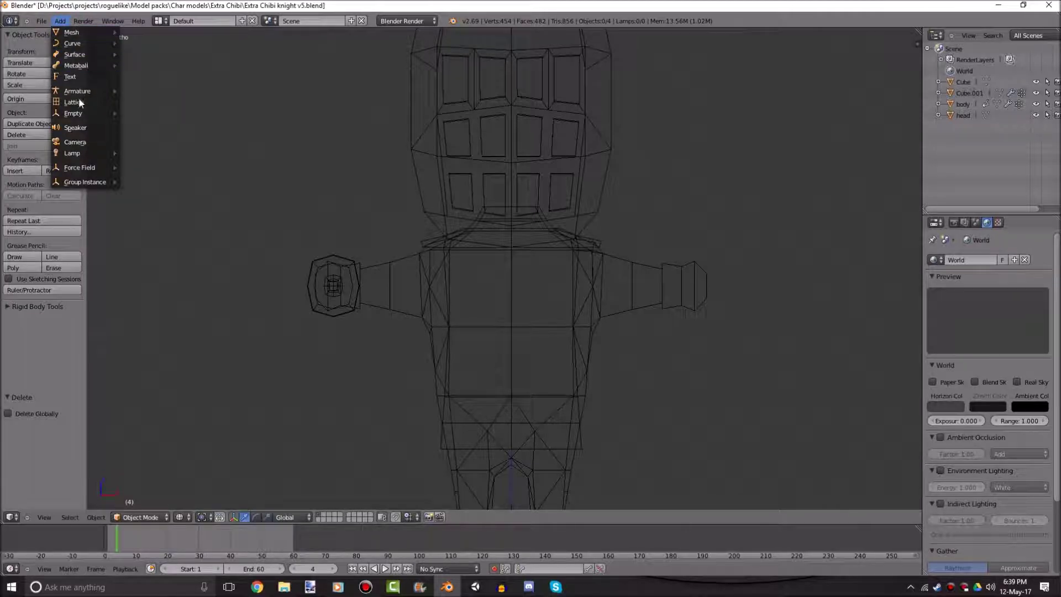
pyautogui.click(88, 90)
pyautogui.click(144, 91)
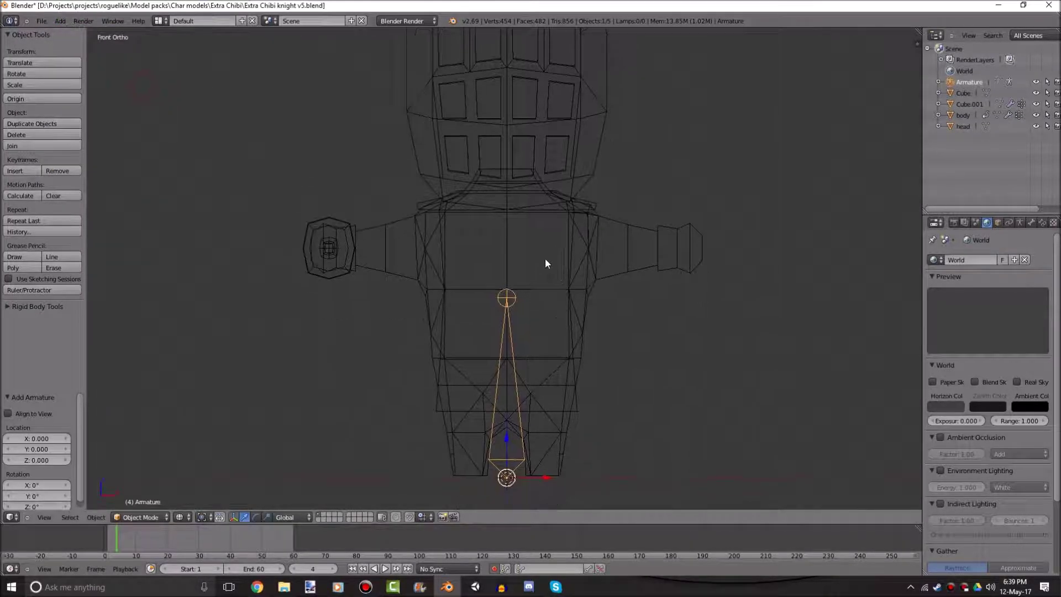
pyautogui.hotkey('shift', 'a')
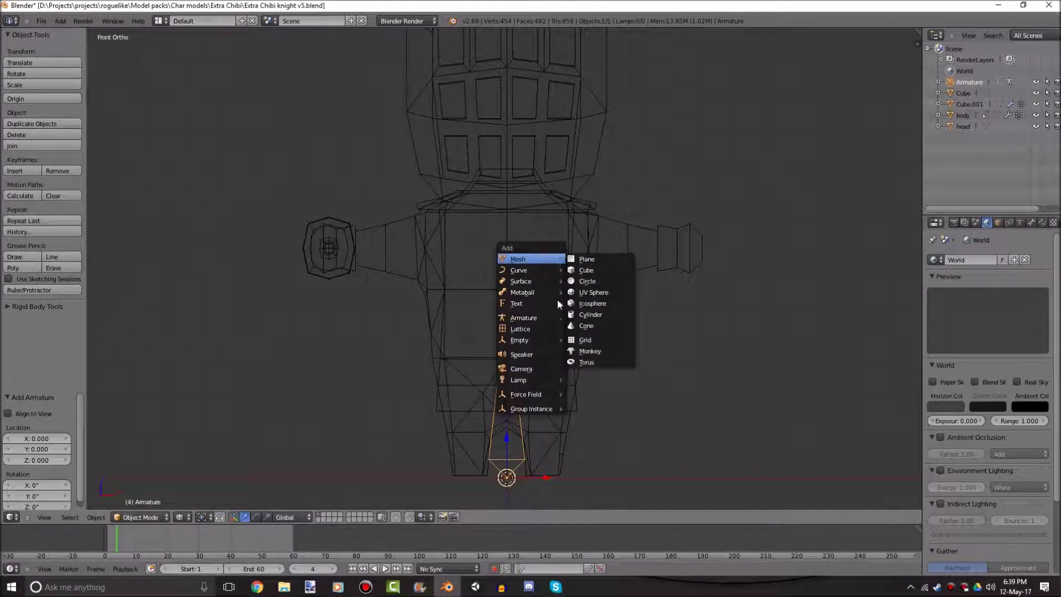
pyautogui.moveTo(535, 319)
pyautogui.press('Escape')
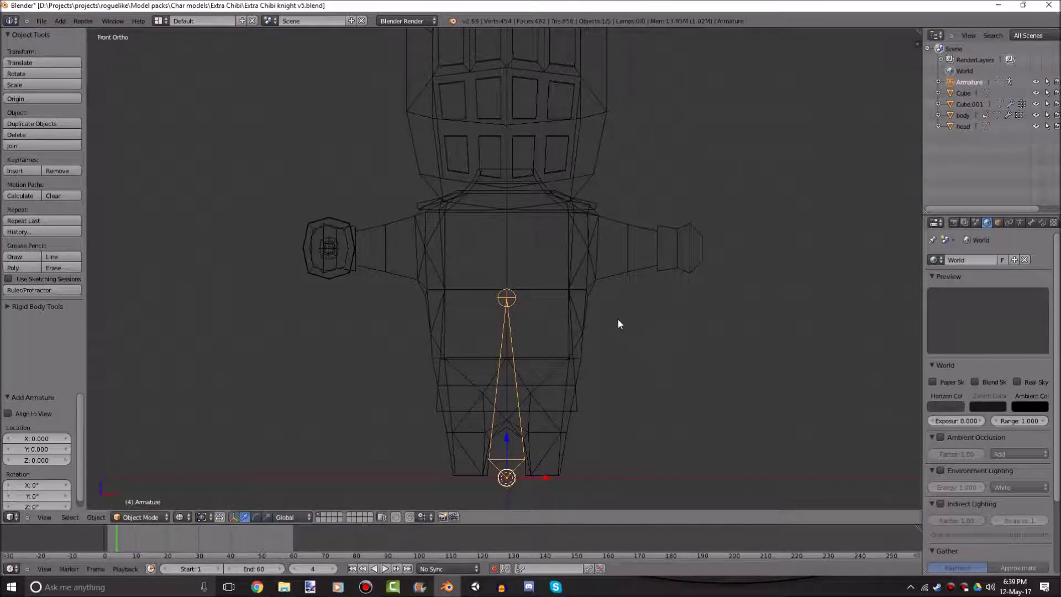
# - Move the new armature up along the Z axis by about 0.388 to the knight's hip area
pyautogui.scroll(-3, 617, 317)
pyautogui.keyDown('shift'); pyautogui.moveTo(615, 306); pyautogui.dragTo(563, 256, button='middle'); pyautogui.keyUp('shift')
pyautogui.scroll(4, 608, 320)
pyautogui.press('g')
pyautogui.press('z')
pyautogui.click(637, 264)
pyautogui.keyDown('shift'); pyautogui.moveTo(614, 283); pyautogui.dragTo(665, 303, button='middle'); pyautogui.keyUp('shift')
pyautogui.scroll(4, 675, 338)
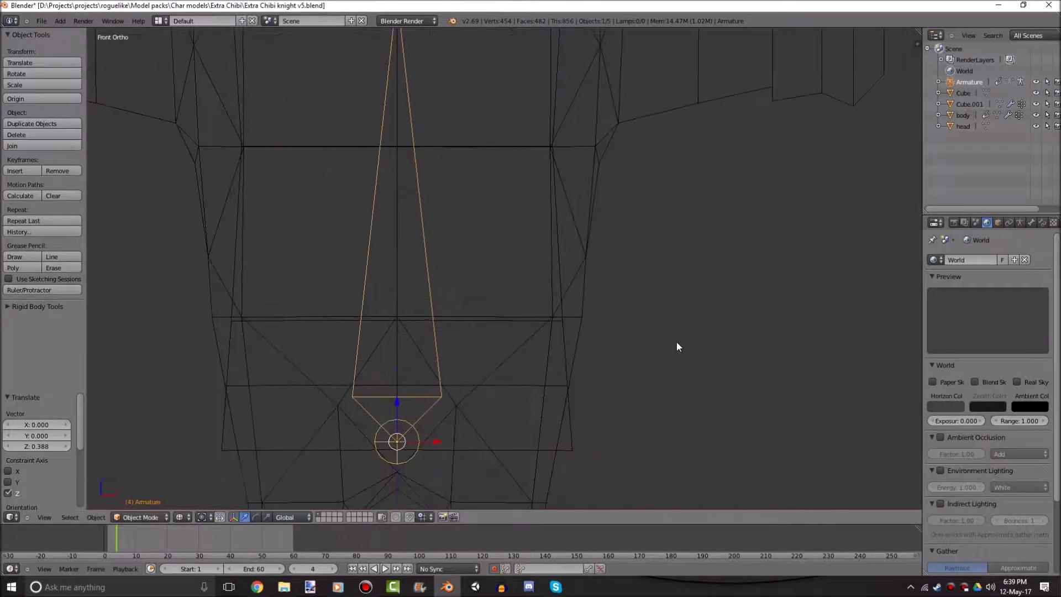
# - Raise the armature further along the Z axis in two moves of about 0.109 and 0.051
pyautogui.press('g')
pyautogui.press('z')
pyautogui.click(678, 292)
pyautogui.scroll(-5, 671, 279)
pyautogui.scroll(5, 672, 283)
pyautogui.scroll(-4, 688, 331)
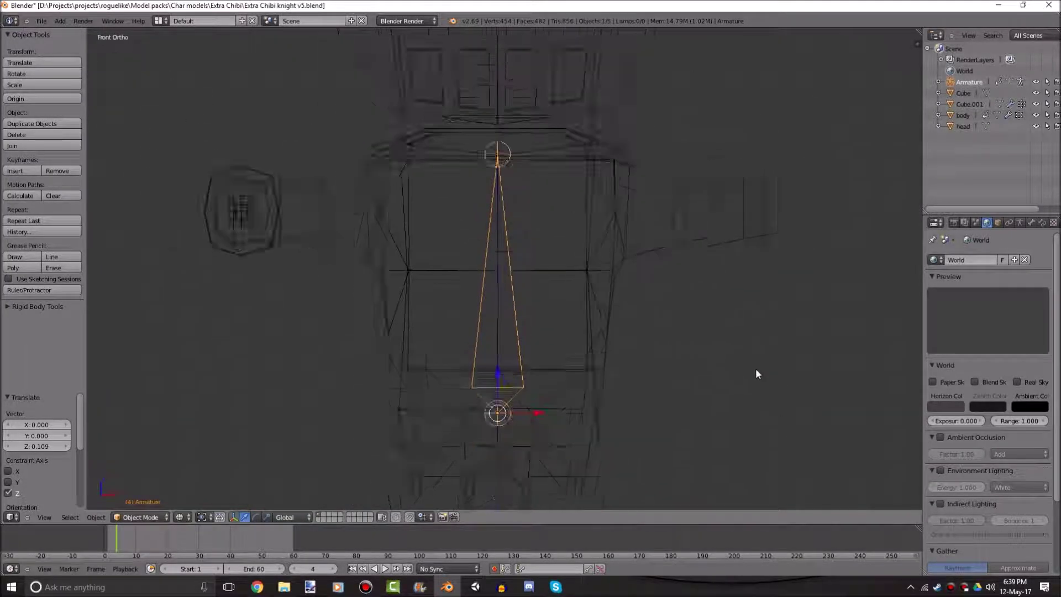
pyautogui.press('g')
pyautogui.press('z')
pyautogui.click(765, 348)
pyautogui.scroll(-2, 693, 315)
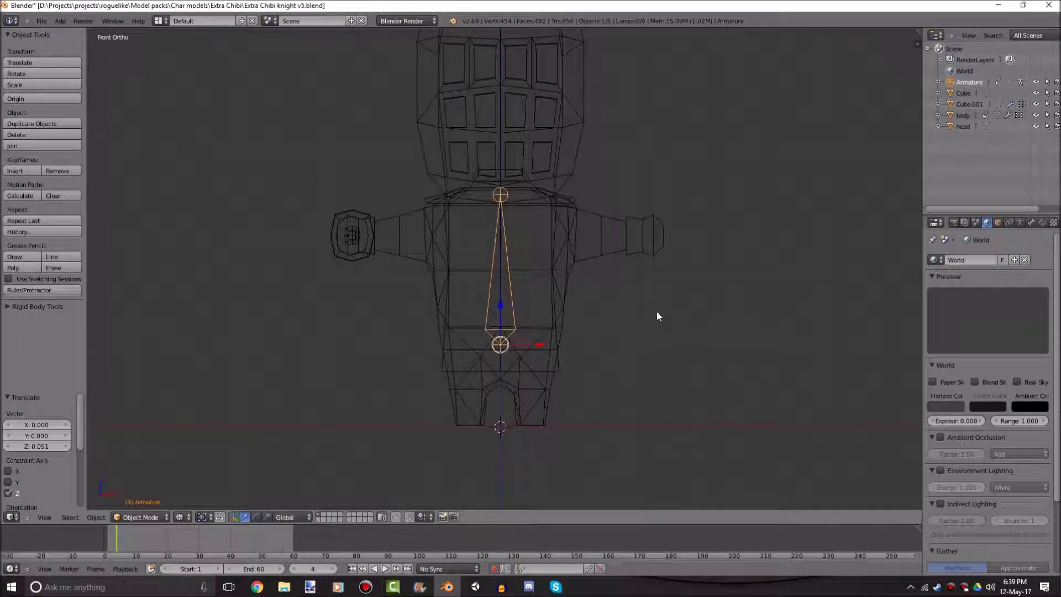
# - Lower the armature along the Z axis by about 0.170 so its base sits just above the crotch
pyautogui.keyDown('shift'); pyautogui.moveTo(675, 331); pyautogui.dragTo(671, 280, button='middle'); pyautogui.keyUp('shift')
pyautogui.scroll(3, 657, 292)
pyautogui.scroll(1, 741, 348)
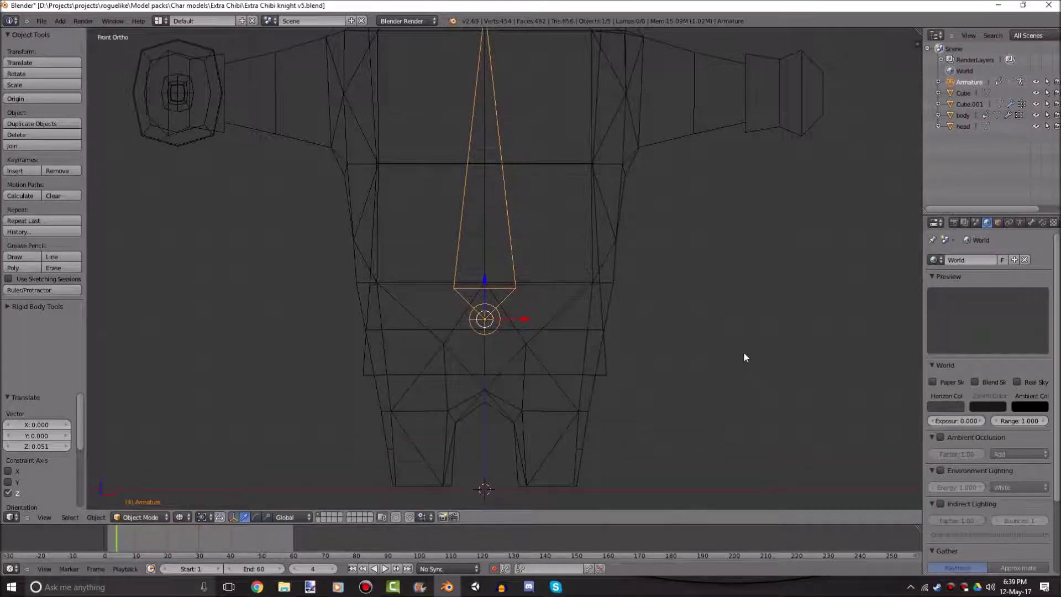
pyautogui.scroll(-3, 712, 326)
pyautogui.press('g')
pyautogui.press('z')
pyautogui.click(751, 351)
pyautogui.scroll(3, 730, 372)
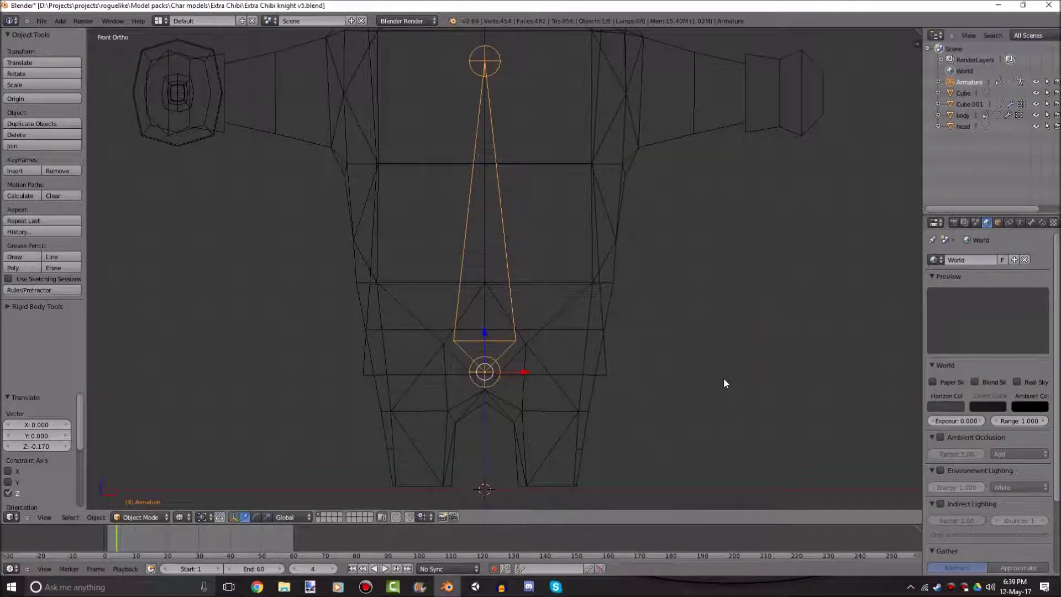
pyautogui.scroll(-2, 491, 348)
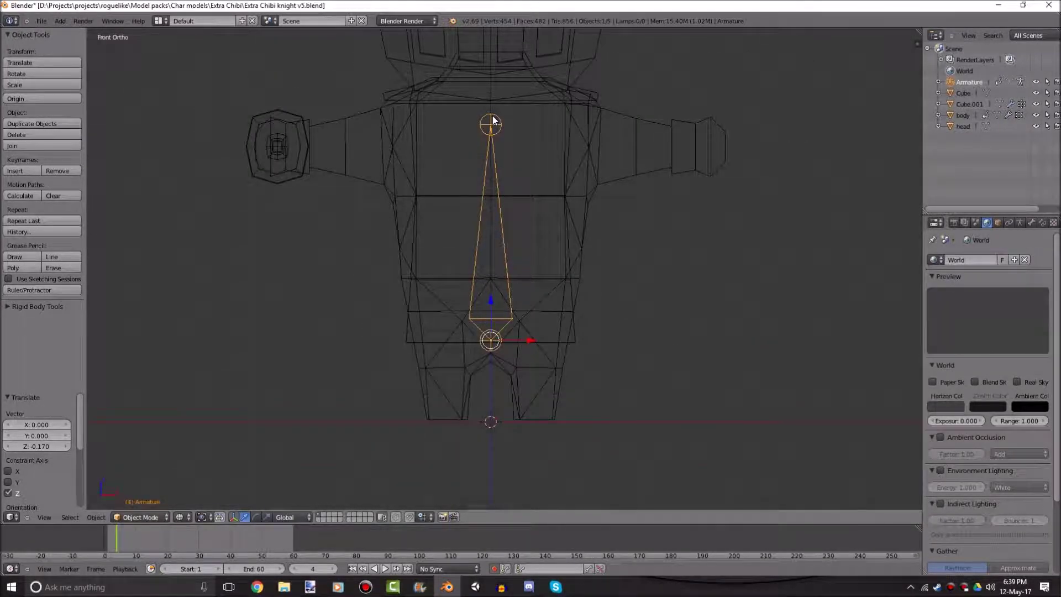
pyautogui.press('g')
pyautogui.press('z')
pyautogui.rightClick(622, 175)
# - Raise the whole armature along the Z axis by about 0.180
pyautogui.keyDown('shift'); pyautogui.scroll(1, 896, 267); pyautogui.keyUp('shift')
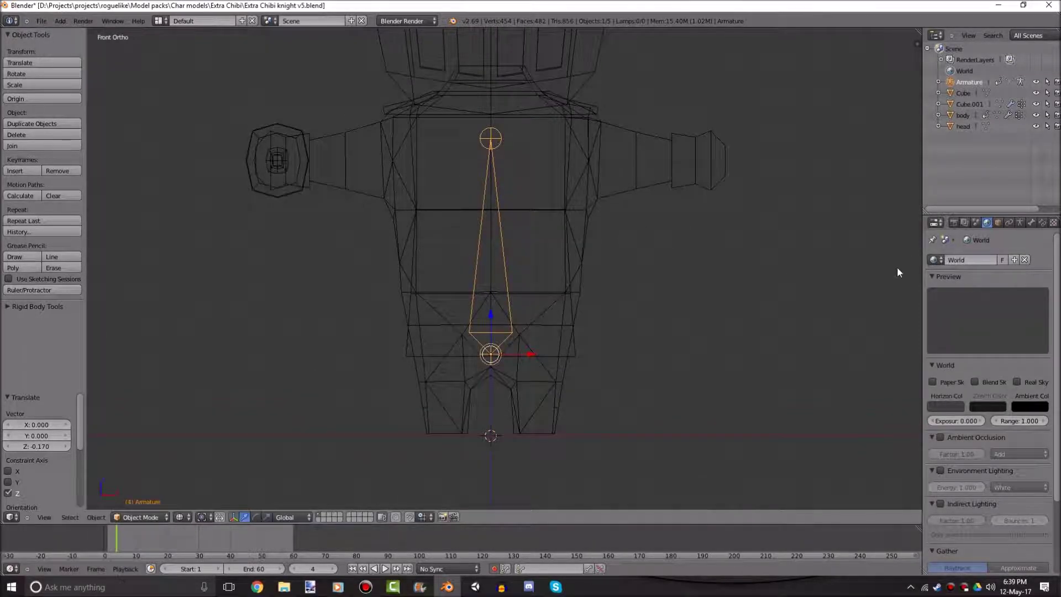
pyautogui.scroll(1, 625, 400)
pyautogui.press('g')
pyautogui.press('z')
pyautogui.click(663, 356)
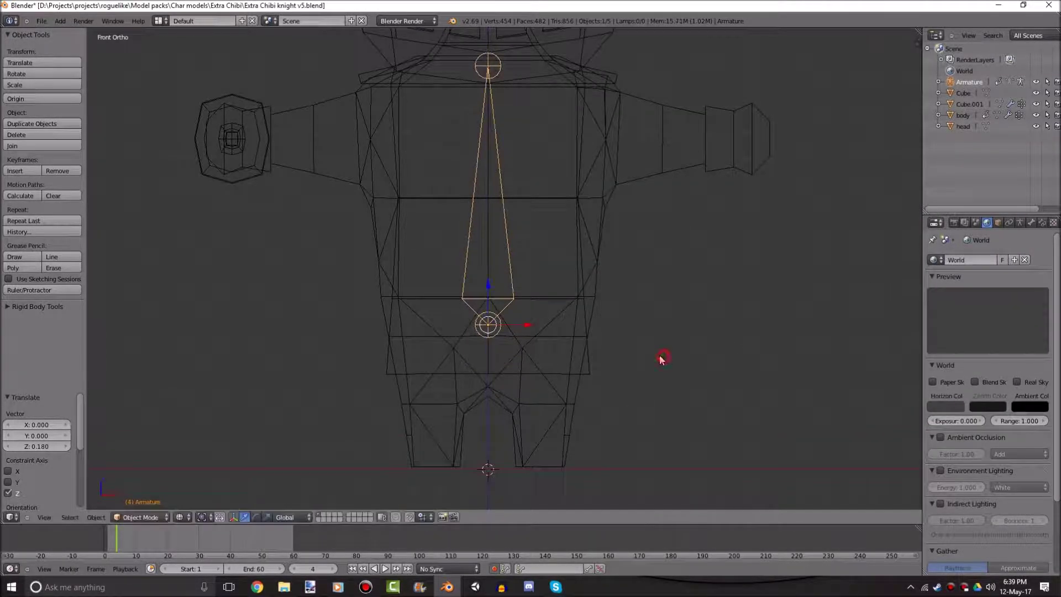
# - Start editing the armature's bones and lower the spine bone's tip along the Z axis by about 0.285 into the chest
pyautogui.keyDown('shift'); pyautogui.scroll(1, 642, 316); pyautogui.keyUp('shift')
pyautogui.scroll(-1, 641, 315)
pyautogui.keyDown('shift'); pyautogui.scroll(1, 619, 299); pyautogui.keyUp('shift')
pyautogui.press('Tab')
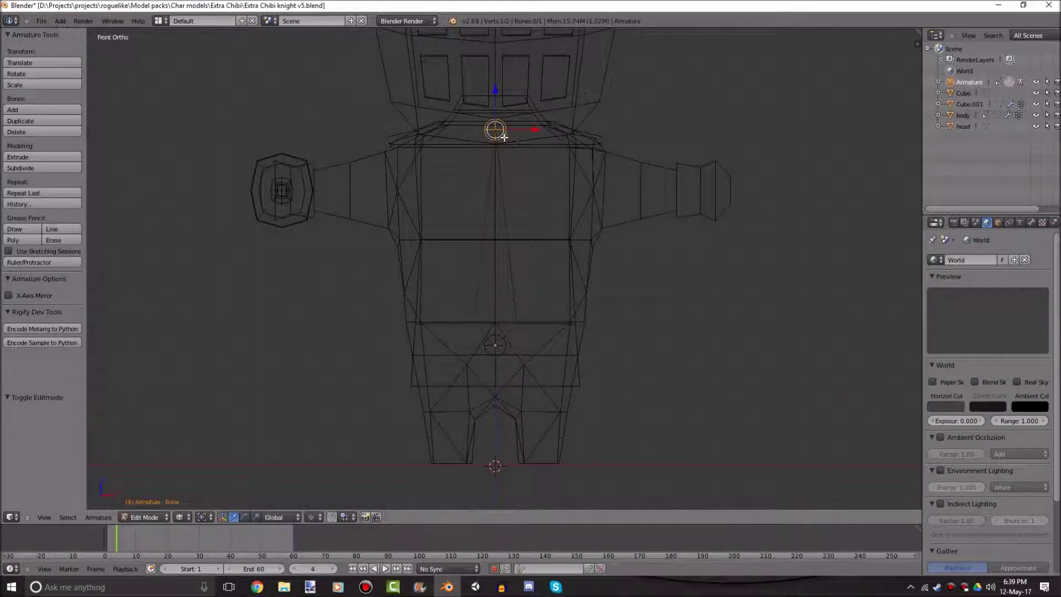
pyautogui.keyDown('shift'); pyautogui.scroll(1, 635, 221); pyautogui.keyUp('shift')
pyautogui.press('g')
pyautogui.press('z')
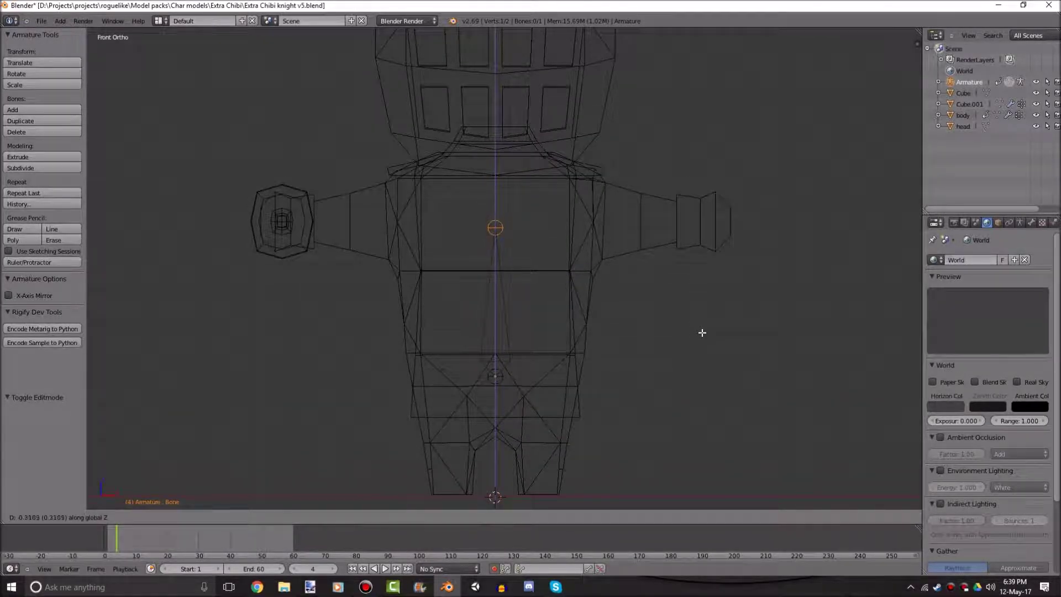
pyautogui.click(702, 327)
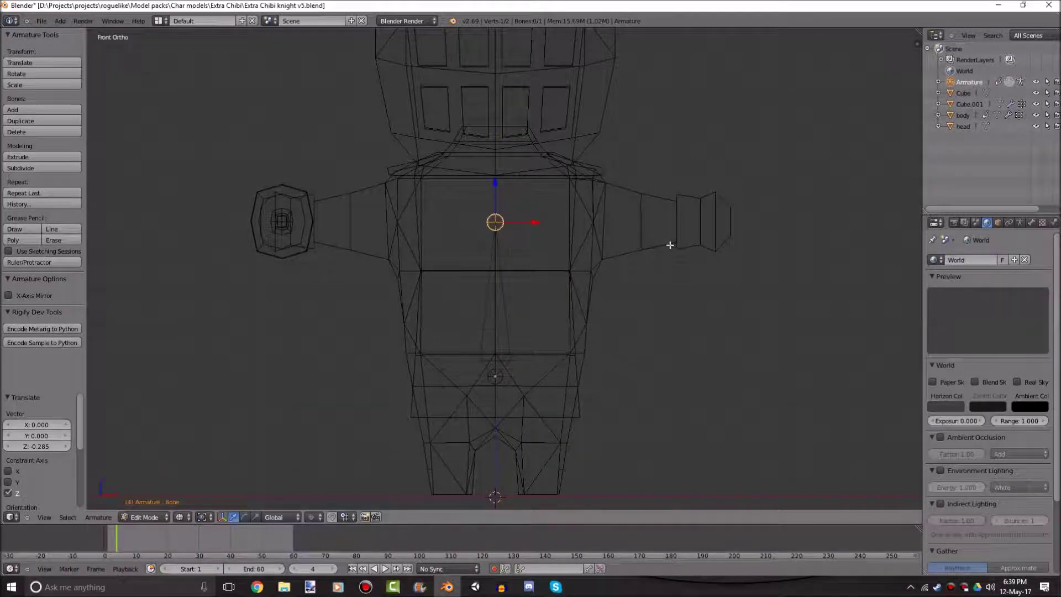
# - Extrude a hip bone 0.300 along the X axis from the base joint of the spine bone
pyautogui.scroll(-2, 706, 310)
pyautogui.keyDown('shift'); pyautogui.scroll(-3, 597, 266); pyautogui.keyUp('shift')
pyautogui.scroll(3, 497, 207)
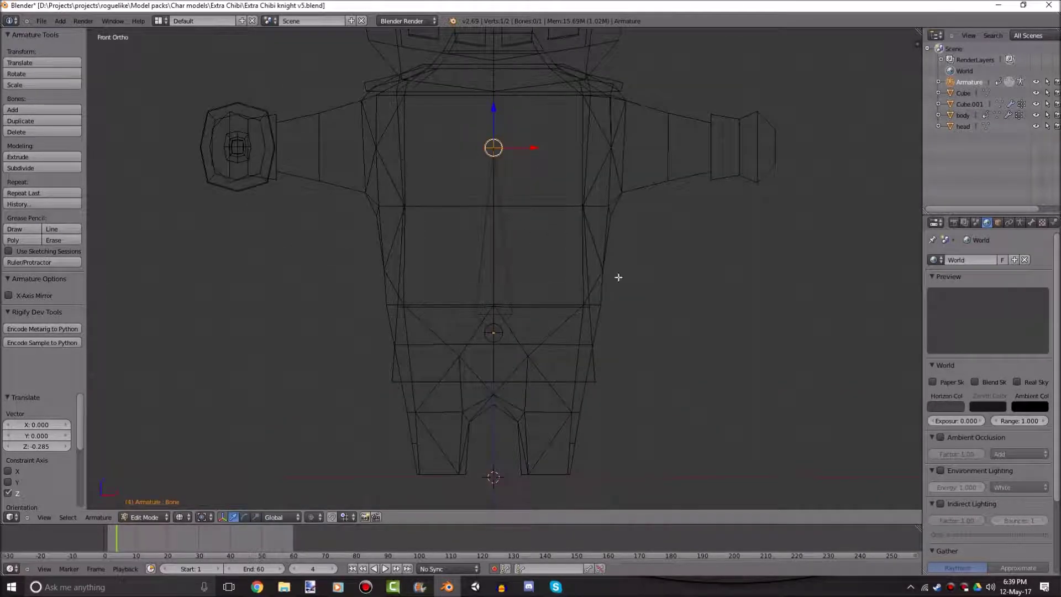
pyautogui.keyDown('shift'); pyautogui.scroll(-2, 608, 249); pyautogui.keyUp('shift')
pyautogui.rightClick(492, 260)
pyautogui.scroll(2, 663, 348)
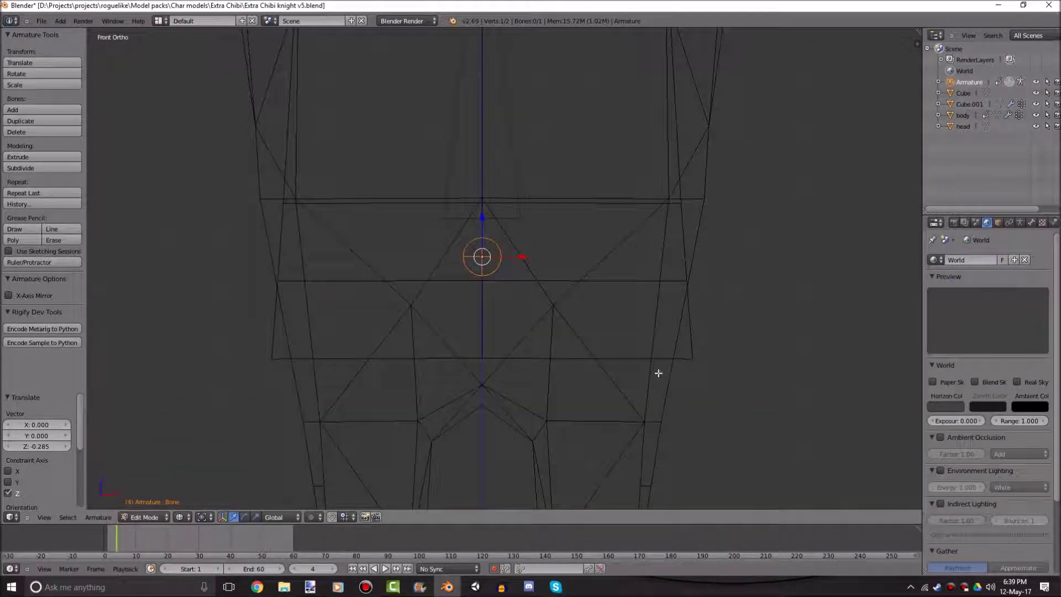
pyautogui.scroll(-3, 644, 356)
pyautogui.press('e')
pyautogui.press('x')
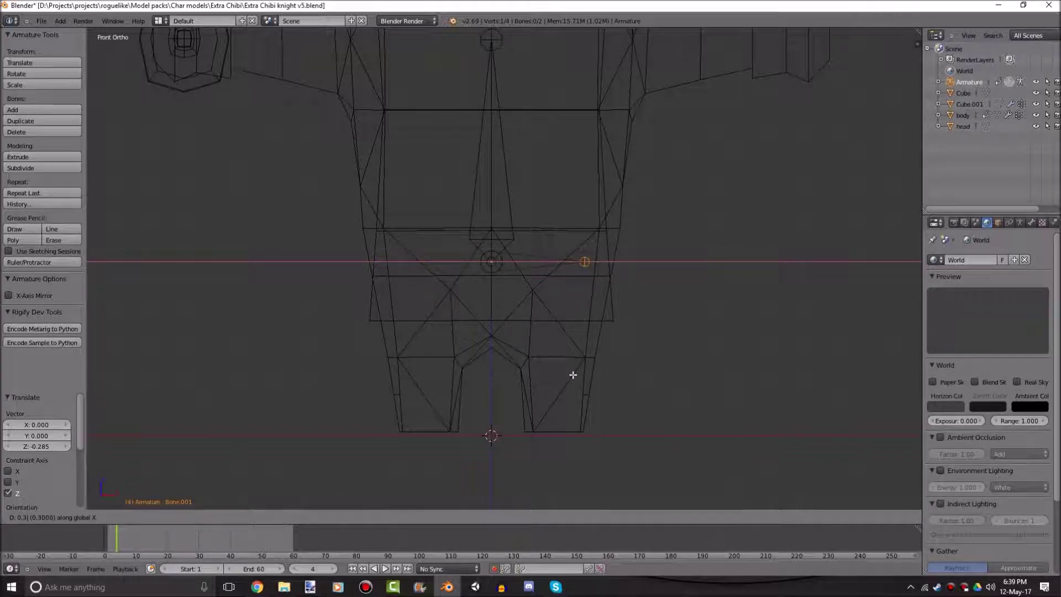
pyautogui.click(573, 374)
# - Extrude a matching hip bone -0.300 along the X axis from the spine's base joint toward the opposite side
pyautogui.rightClick(484, 274)
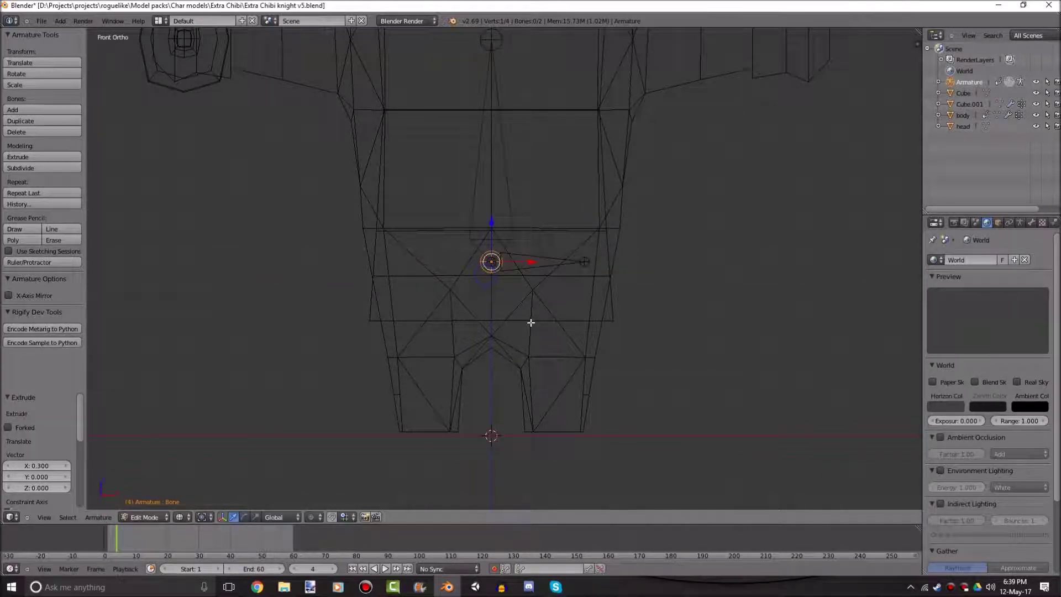
pyautogui.press('e')
pyautogui.press('x')
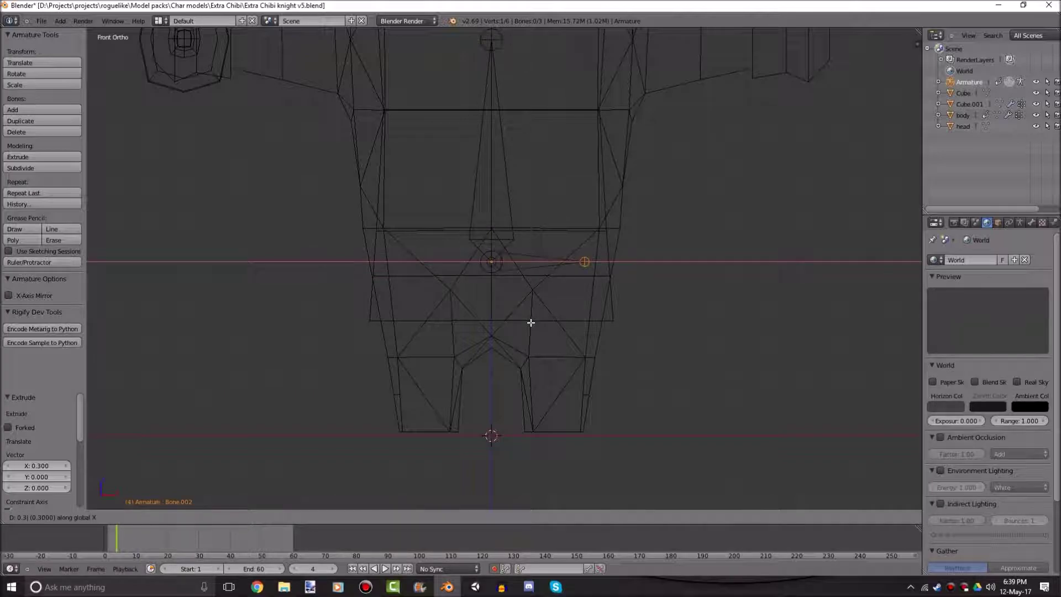
pyautogui.click(530, 322)
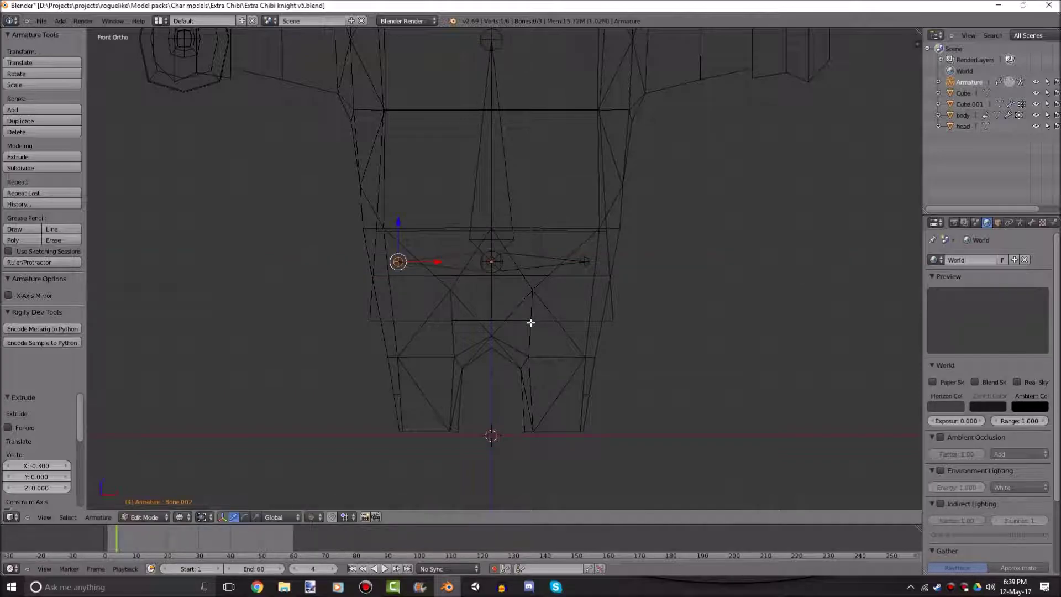
# - Scale the outer joints of both hip bones toward each other along the X axis by about 0.778
pyautogui.keyDown('shift'); pyautogui.rightClick(578, 259); pyautogui.keyUp('shift')
pyautogui.scroll(2, 755, 391)
pyautogui.press('s')
pyautogui.press('x')
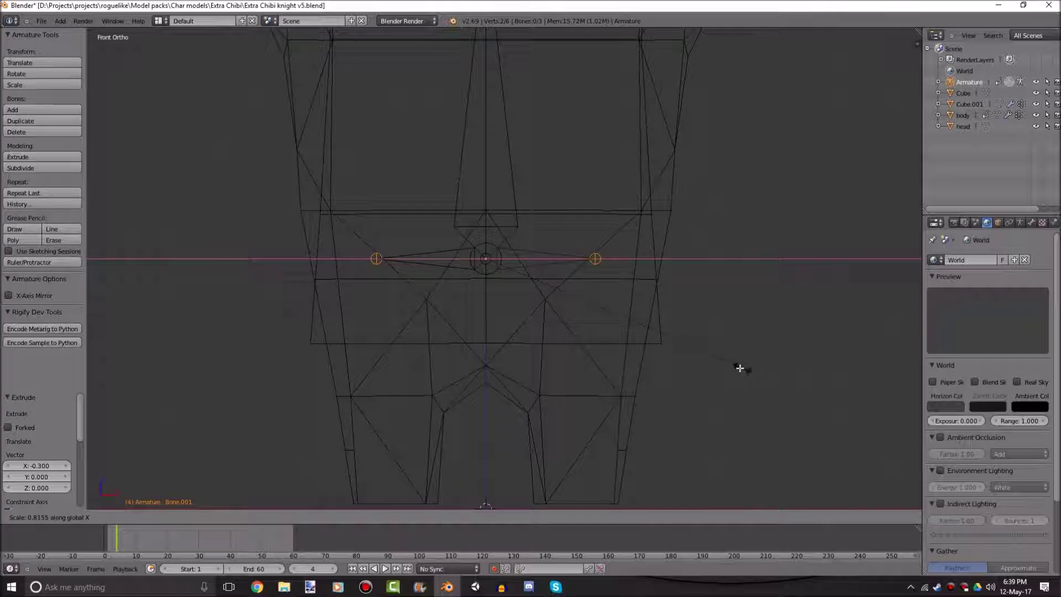
pyautogui.click(729, 371)
# - Extrude a leg bone from each hip joint, about 0.530 downward along the Z axis to the feet
pyautogui.keyDown('shift'); pyautogui.moveTo(729, 370); pyautogui.dragTo(729, 258, button='middle'); pyautogui.keyUp('shift')
pyautogui.press('e')
pyautogui.press('z')
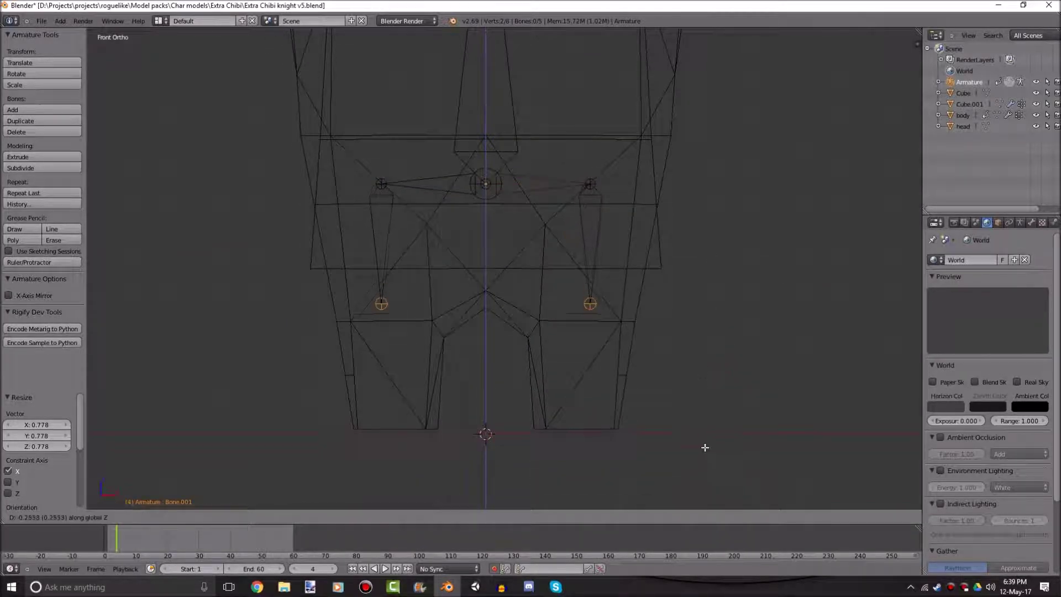
pyautogui.click(732, 546)
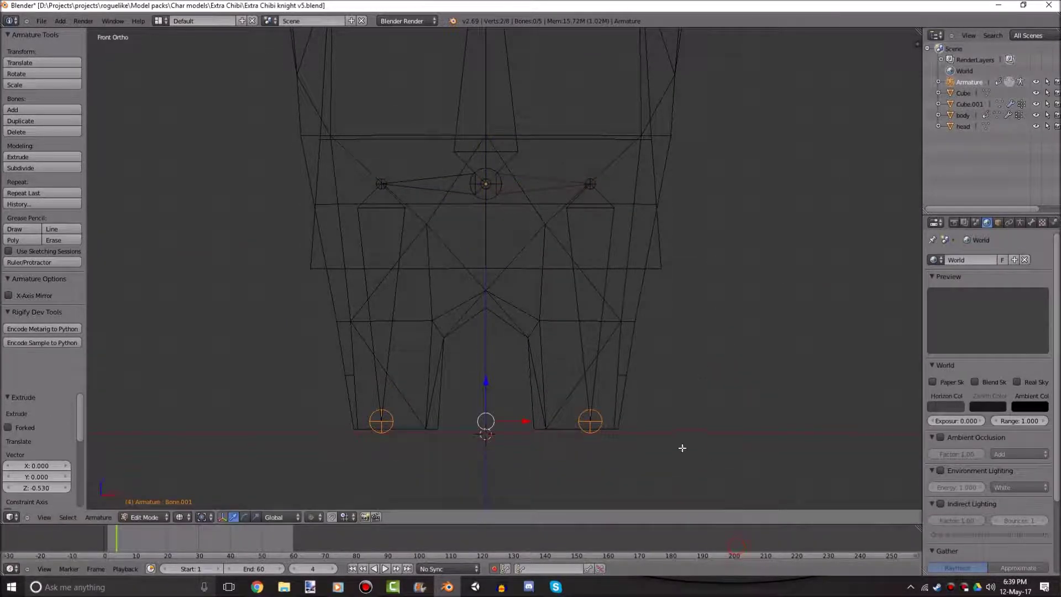
# - Lower the tips of both leg bones along the Z axis by about 0.018
pyautogui.keyDown('shift'); pyautogui.moveTo(682, 448); pyautogui.dragTo(658, 343, button='middle'); pyautogui.keyUp('shift')
pyautogui.scroll(3, 732, 331)
pyautogui.press('g')
pyautogui.press('z')
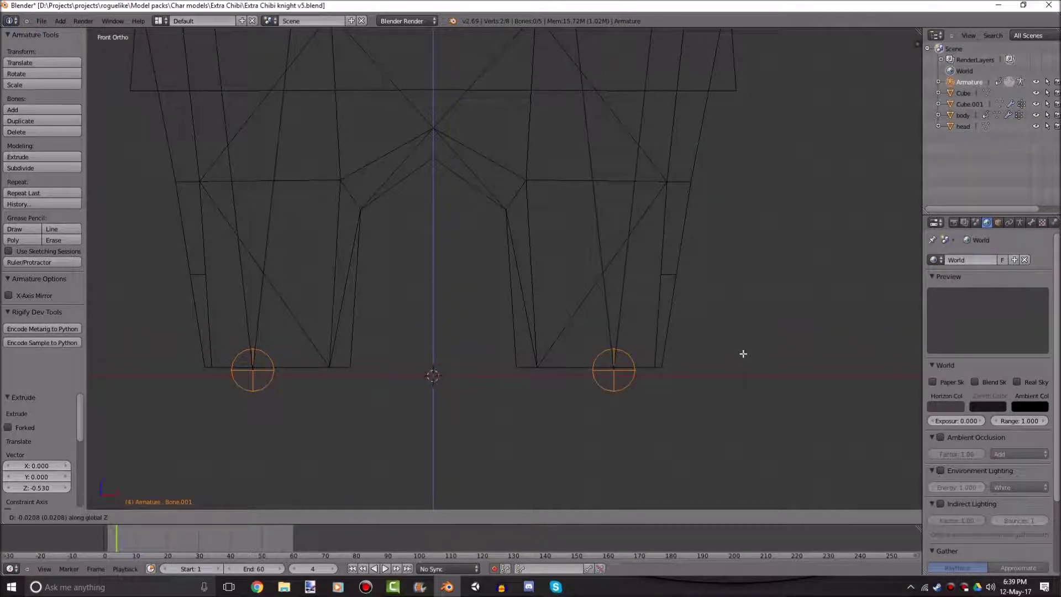
pyautogui.click(739, 357)
pyautogui.scroll(-7, 587, 244)
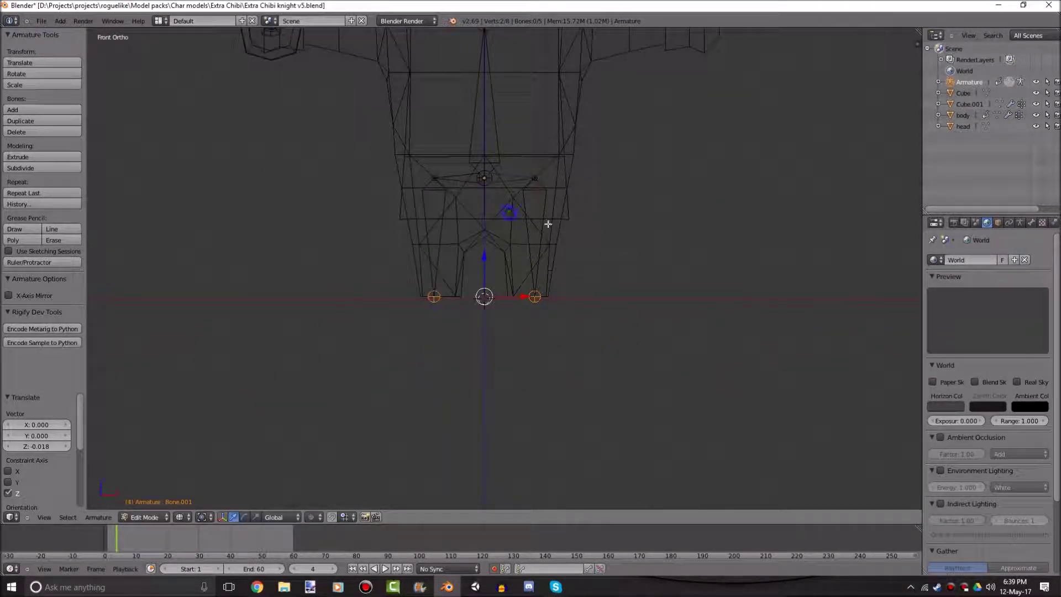
# - Scale both leg bones closer together along the X axis by about 0.901 to centre them in the legs
pyautogui.rightClick(527, 233)
pyautogui.keyDown('shift'); pyautogui.rightClick(440, 247); pyautogui.keyUp('shift')
pyautogui.scroll(3, 736, 338)
pyautogui.press('s')
pyautogui.press('x')
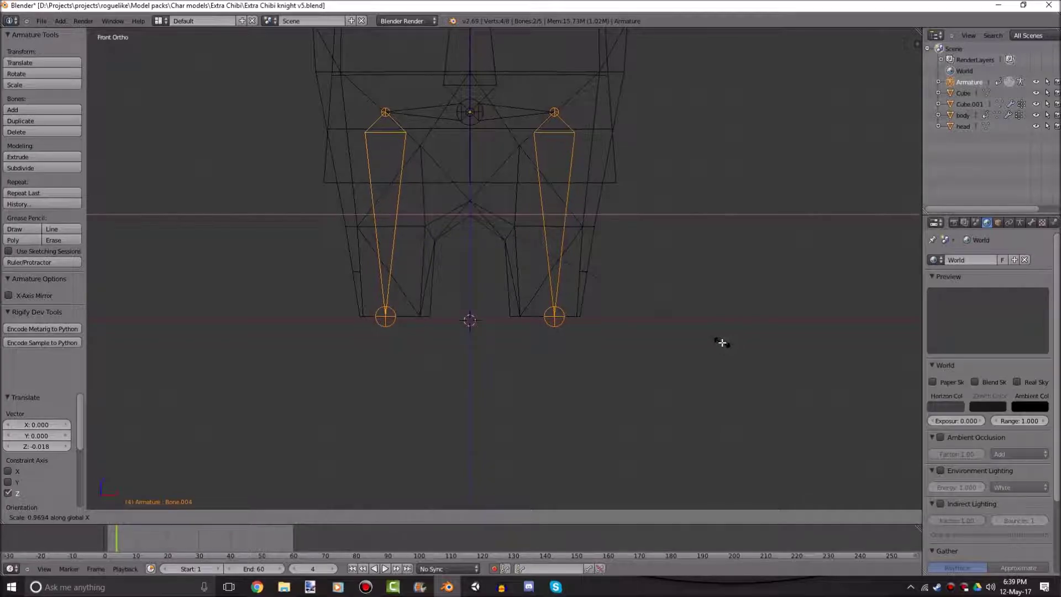
pyautogui.click(704, 332)
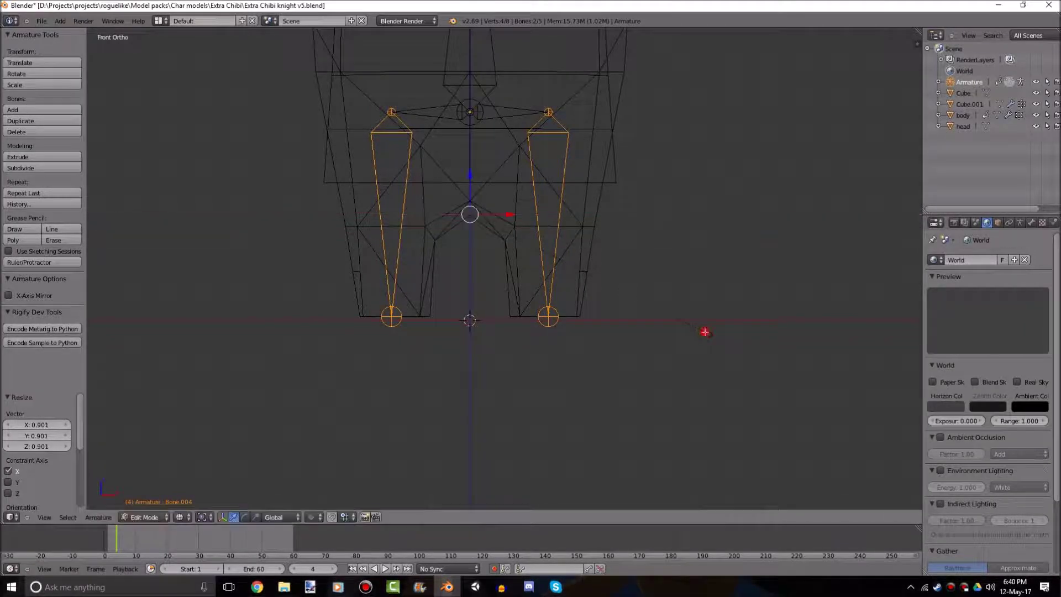
# - Delete the two horizontal hip bones that link the spine's base to the leg bones
pyautogui.keyDown('shift'); pyautogui.moveTo(704, 333); pyautogui.dragTo(723, 396, button='middle'); pyautogui.keyUp('shift')
pyautogui.press('a')
pyautogui.scroll(-3, 629, 267)
pyautogui.keyDown('shift'); pyautogui.moveTo(540, 166); pyautogui.dragTo(493, 404, button='middle'); pyautogui.keyUp('shift')
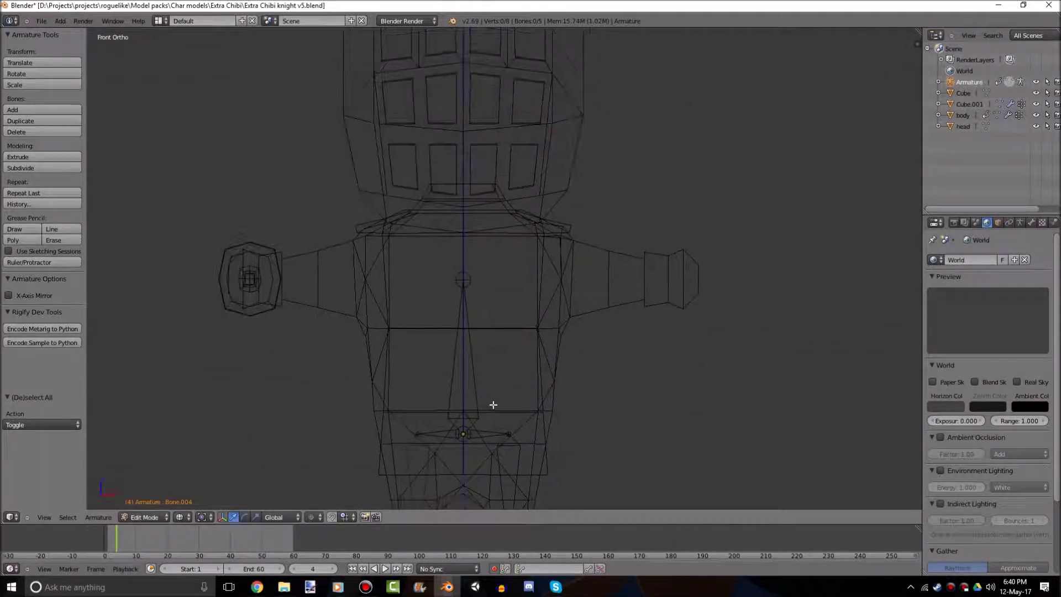
pyautogui.keyDown('shift'); pyautogui.rightClick(430, 435); pyautogui.keyUp('shift')
pyautogui.press('KP_Decimal')
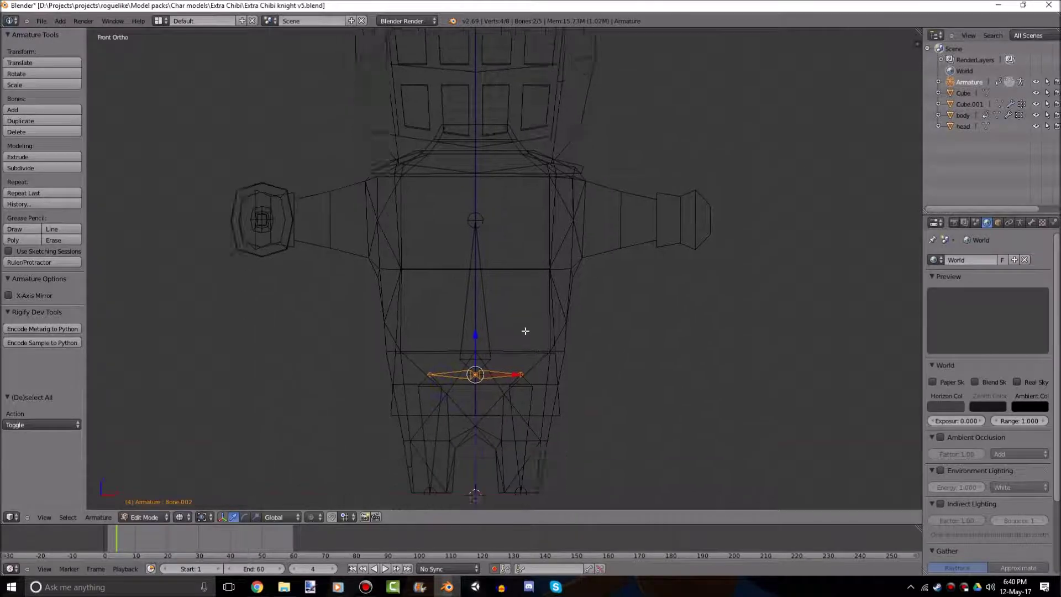
pyautogui.press('x')
pyautogui.scroll(-4, 495, 334)
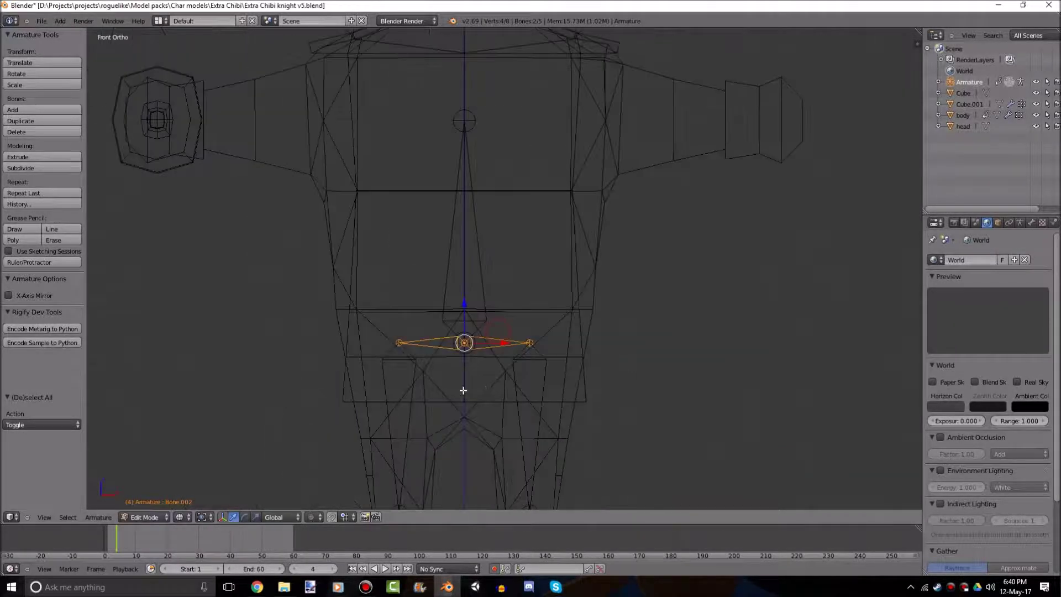
pyautogui.scroll(2, 474, 348)
pyautogui.press('x')
pyautogui.click(424, 348)
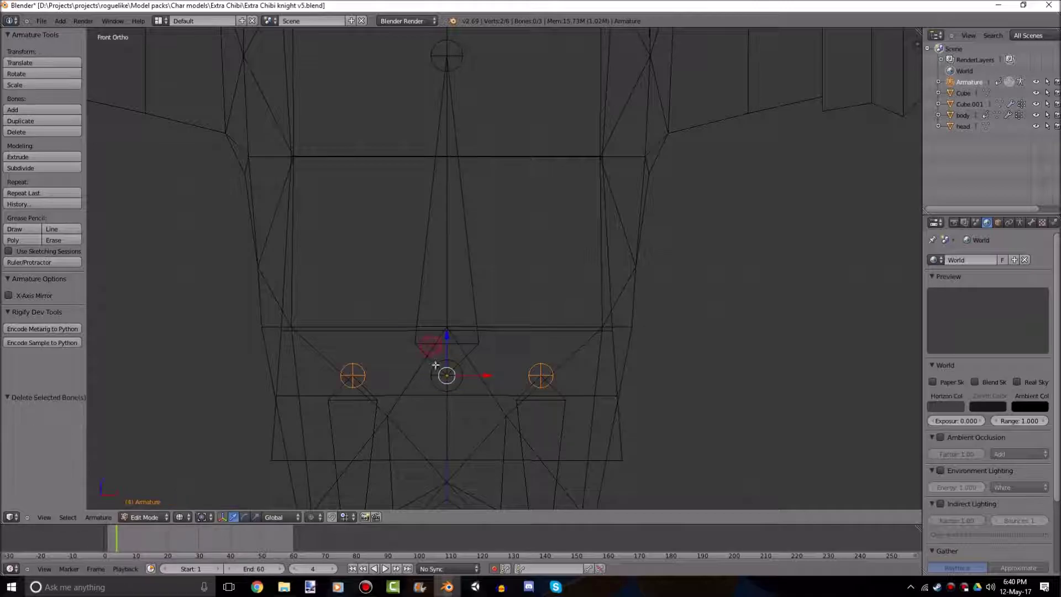
# - Try to parent the detached leg bones to the spine bone using the Connected option
pyautogui.rightClick(352, 373)
pyautogui.hotkey('ctrl', 'p')
pyautogui.click(420, 374)
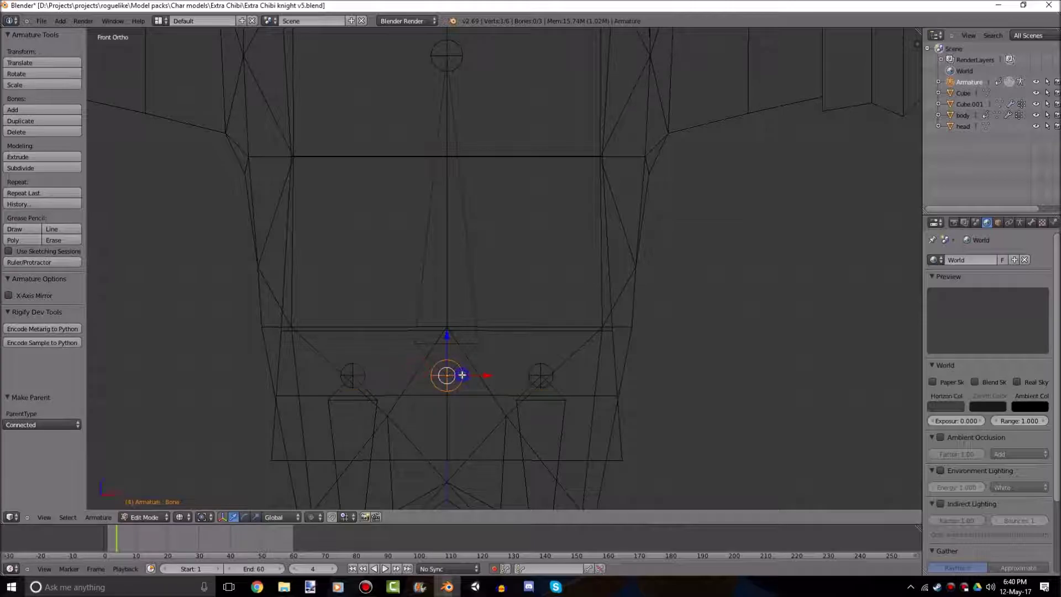
# - Extrude an upper chest bone about 0.218 upward along the Z axis from the spine bone's tip
pyautogui.scroll(-6, 462, 375)
pyautogui.scroll(4, 491, 348)
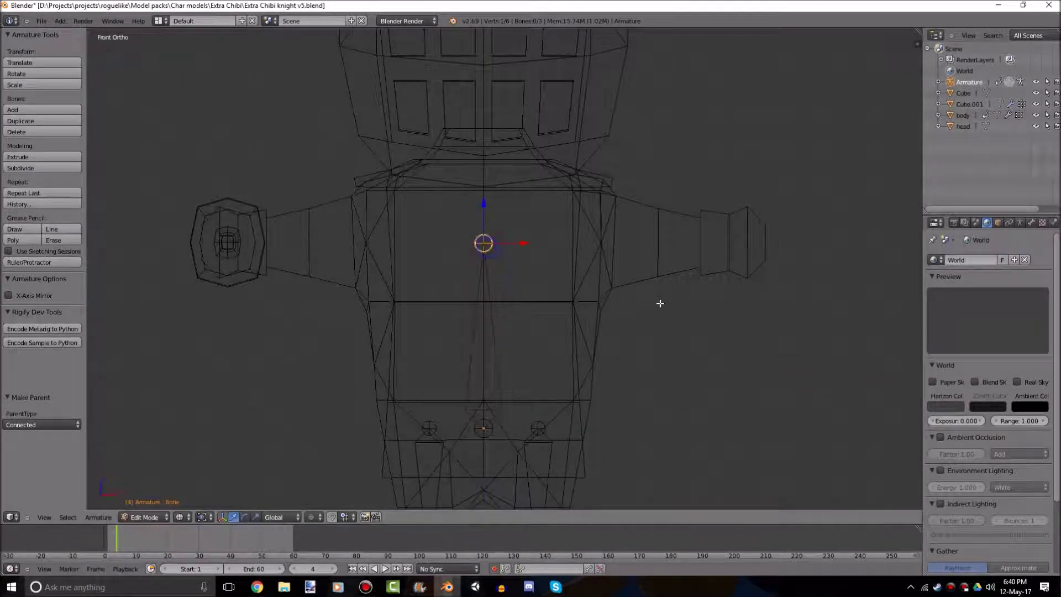
pyautogui.scroll(4, 659, 303)
pyautogui.press('e')
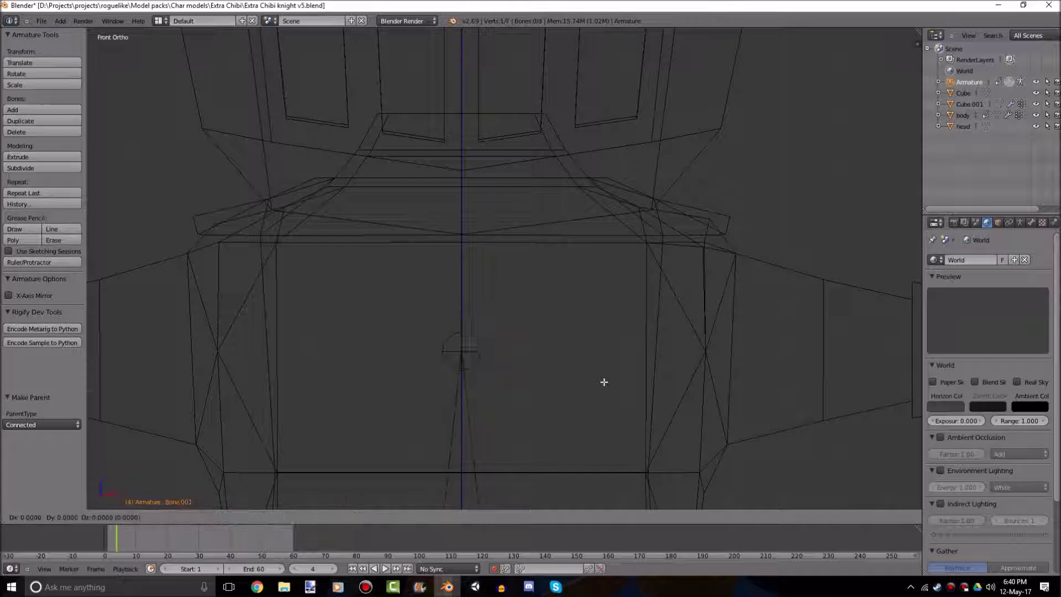
pyautogui.press('z')
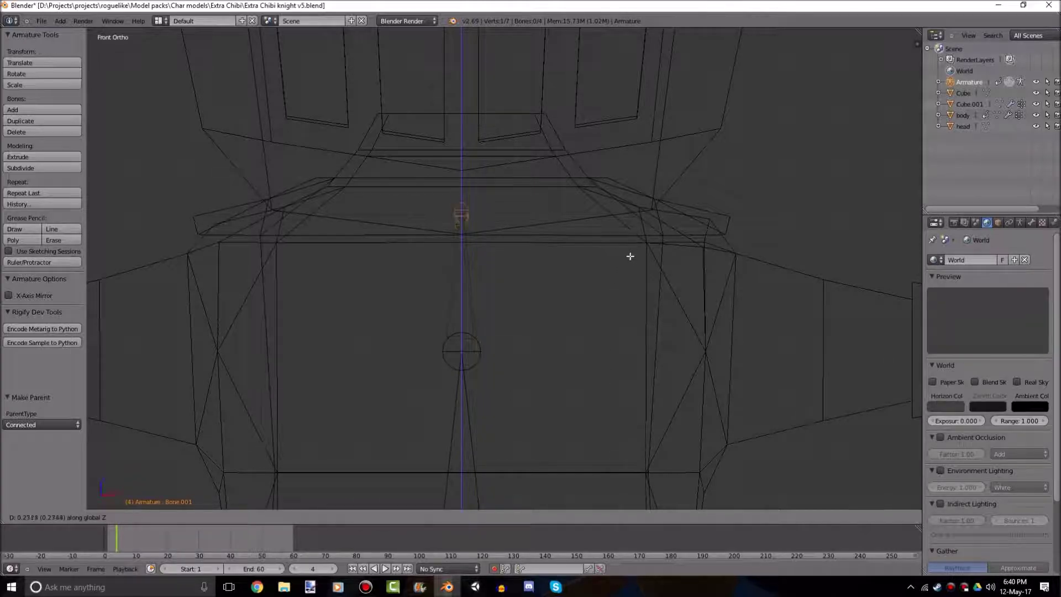
pyautogui.click(630, 265)
# - Examine the neck and collar area in solid shading, hiding and showing the teal Cube.001 mesh
pyautogui.press('z')
pyautogui.keyDown('shift'); pyautogui.moveTo(601, 297); pyautogui.dragTo(659, 337, button='middle'); pyautogui.keyUp('shift')
pyautogui.press('z')
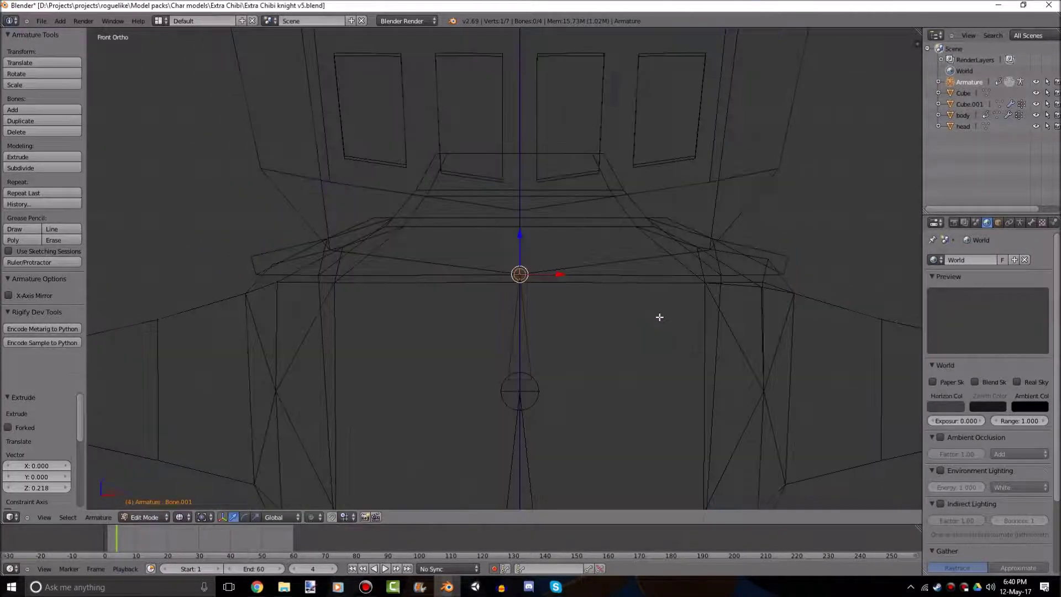
pyautogui.press('z')
pyautogui.press('Tab')
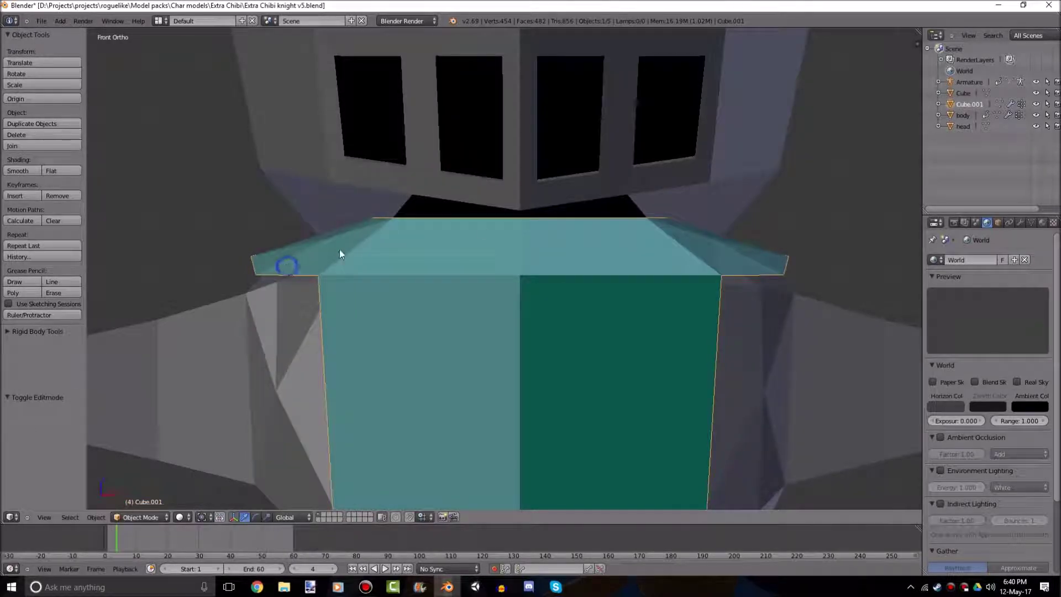
pyautogui.click(1035, 104)
pyautogui.click(1034, 105)
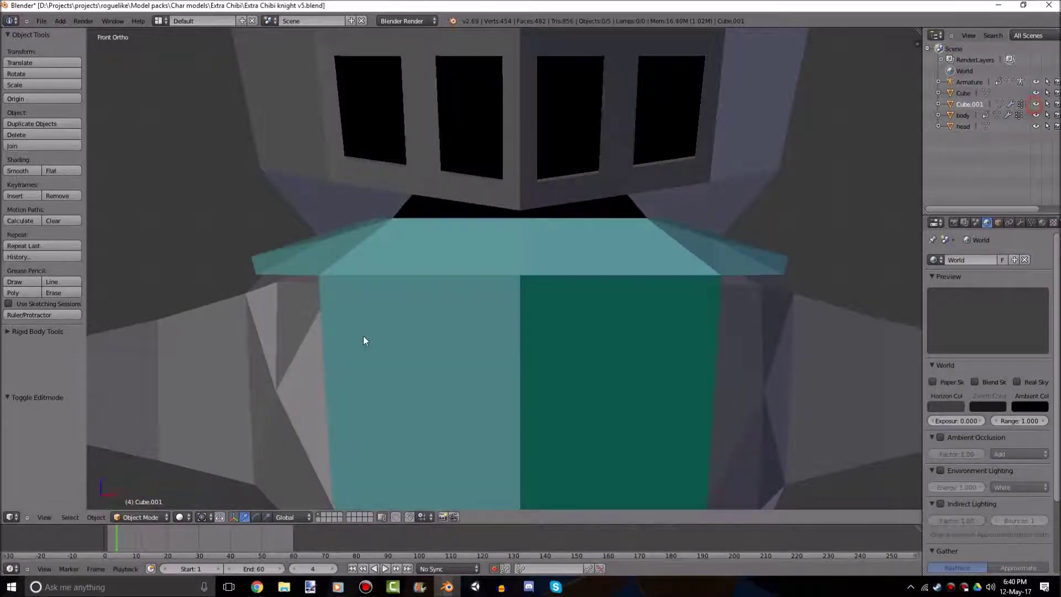
# - Return to editing the armature in wireframe and raise the upper chest bone's tip along the Z axis by about 0.088
pyautogui.press('Tab')
pyautogui.press('z')
pyautogui.press('Tab')
pyautogui.rightClick(520, 283)
pyautogui.scroll(3, 572, 285)
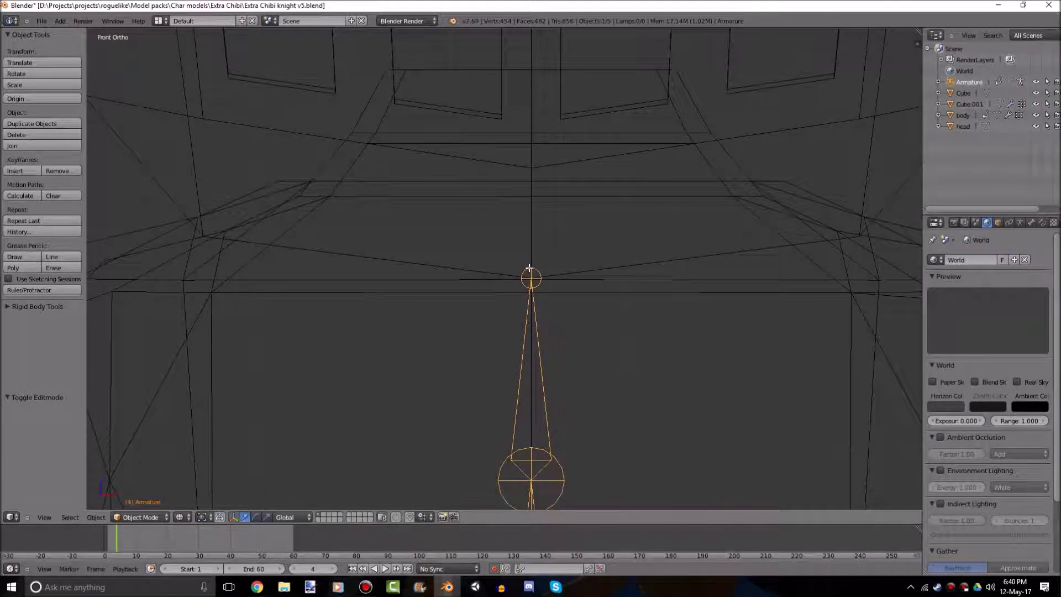
pyautogui.press('Tab')
pyautogui.press('g')
pyautogui.press('z')
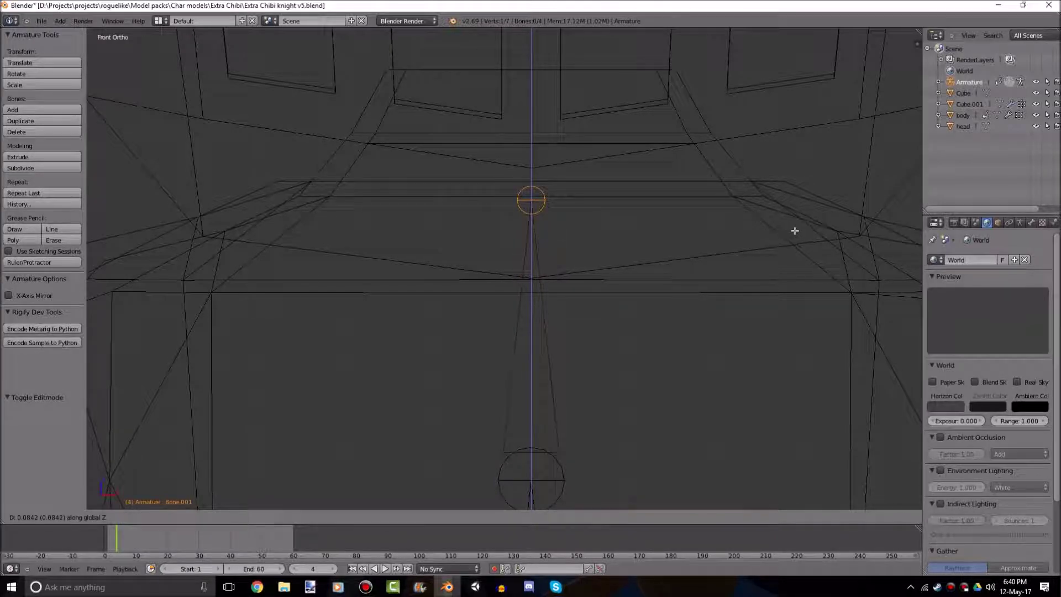
pyautogui.click(796, 227)
# - Extrude a short neck bone upward along the Z axis from the upper chest bone's tip
pyautogui.keyDown('shift'); pyautogui.moveTo(656, 272); pyautogui.dragTo(656, 350, button='middle'); pyautogui.keyUp('shift')
pyautogui.press('e')
pyautogui.press('z')
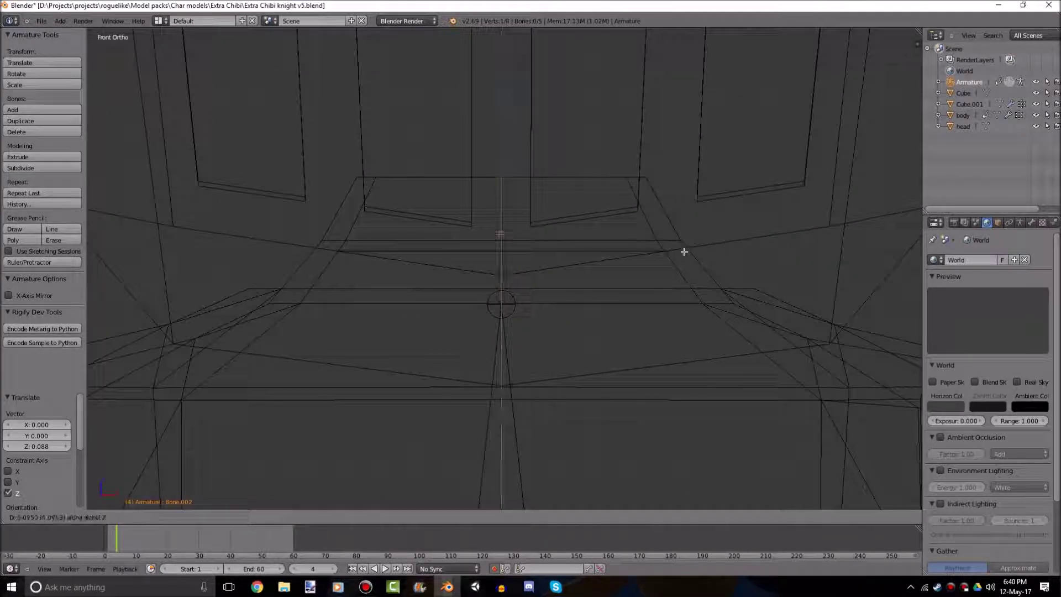
pyautogui.click(697, 215)
# - Extrude a head bone about 0.442 upward along the Z axis from the neck bone's tip
pyautogui.scroll(-5, 606, 227)
pyautogui.scroll(2, 611, 287)
pyautogui.keyDown('shift'); pyautogui.moveTo(606, 227); pyautogui.dragTo(595, 284, button='middle'); pyautogui.keyUp('shift')
pyautogui.scroll(-3, 611, 287)
pyautogui.press('e')
pyautogui.press('z')
pyautogui.click(641, 205)
# - Extrude a shoulder bone -0.300 along the X axis from the joint at the spine's tip, then reselect that joint
pyautogui.scroll(-6, 606, 266)
pyautogui.scroll(4, 557, 276)
pyautogui.scroll(3, 557, 351)
pyautogui.rightClick(557, 351)
pyautogui.scroll(-1, 552, 343)
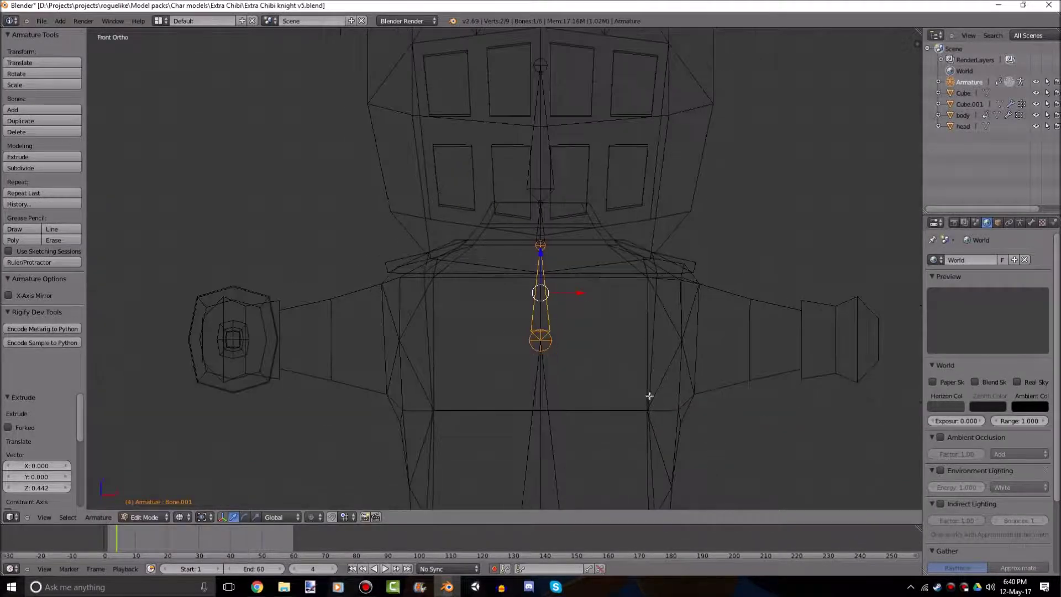
pyautogui.keyDown('shift'); pyautogui.moveTo(617, 357); pyautogui.dragTo(676, 321, button='middle'); pyautogui.keyUp('shift')
pyautogui.press('e')
pyautogui.press('x')
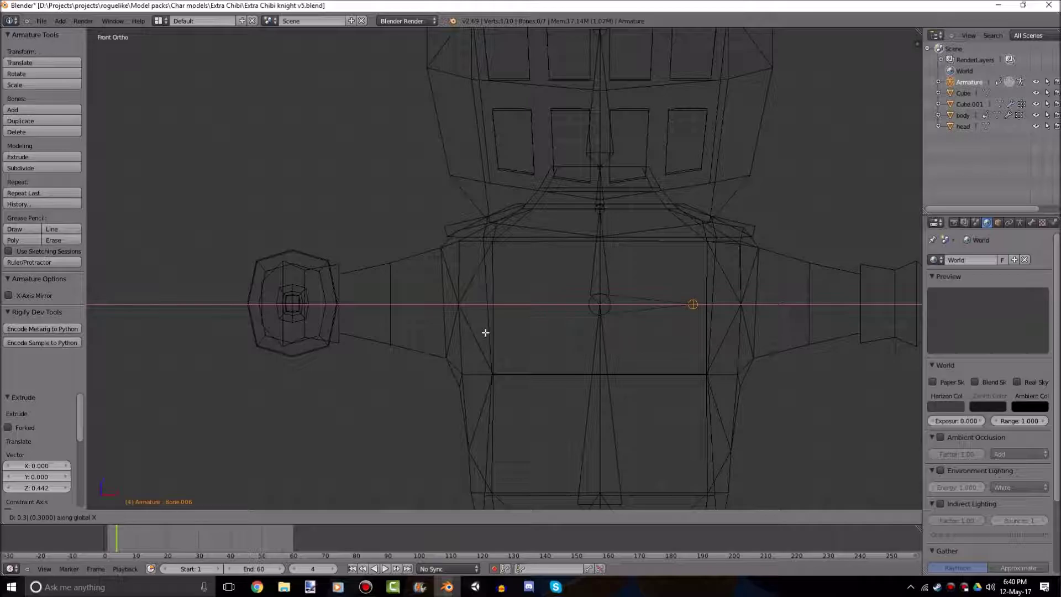
pyautogui.click(485, 333)
pyautogui.rightClick(606, 305)
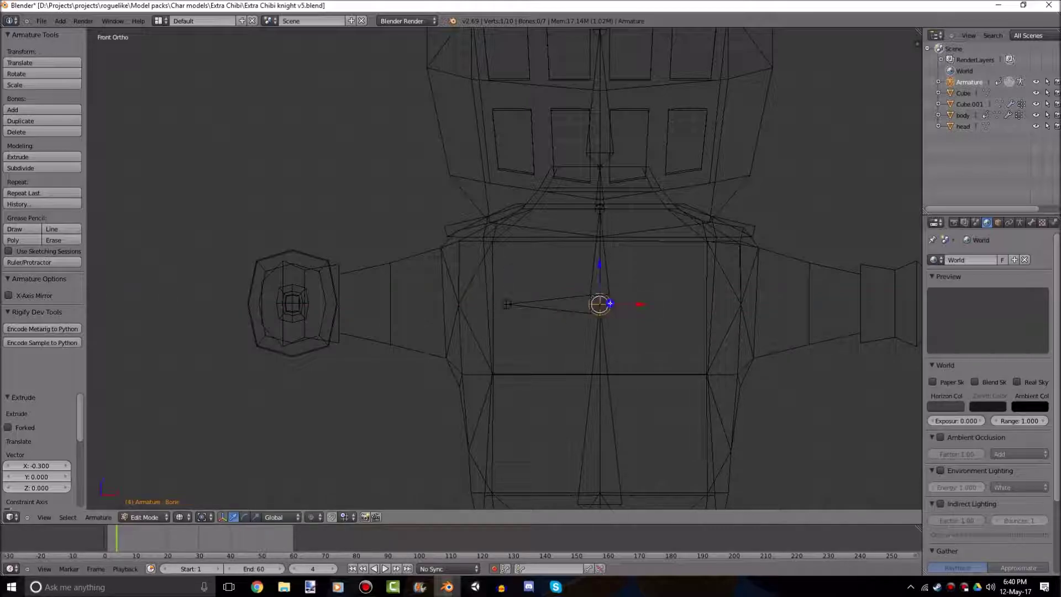
# - Extrude an opposite shoulder bone 0.300 along the X axis from the spine-tip joint
pyautogui.keyDown('shift'); pyautogui.moveTo(703, 355); pyautogui.dragTo(635, 326, button='middle'); pyautogui.keyUp('shift')
pyautogui.press('e')
pyautogui.press('x')
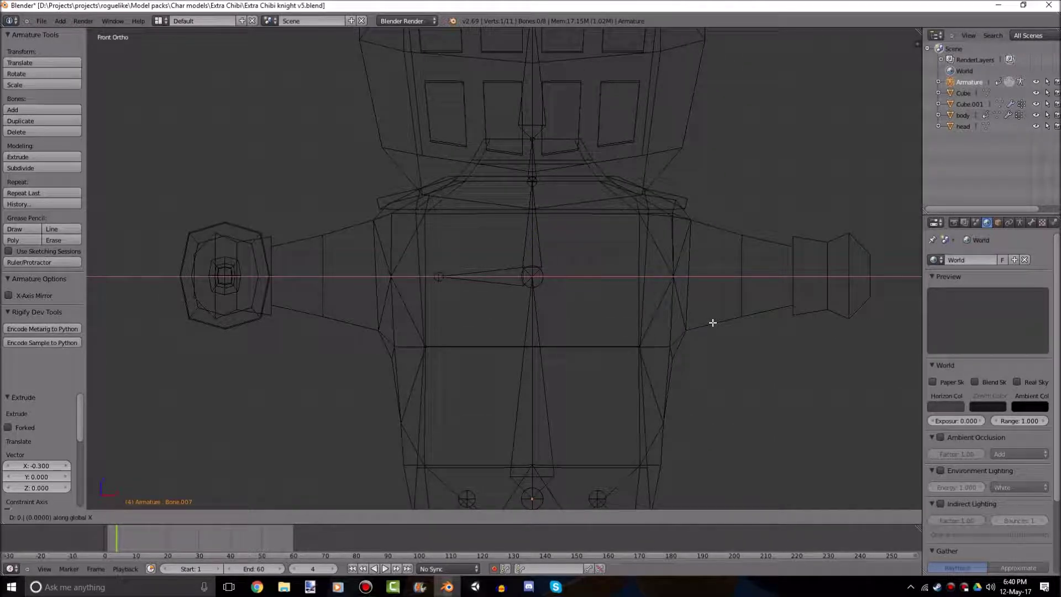
pyautogui.press('-')
pyautogui.press('Return')
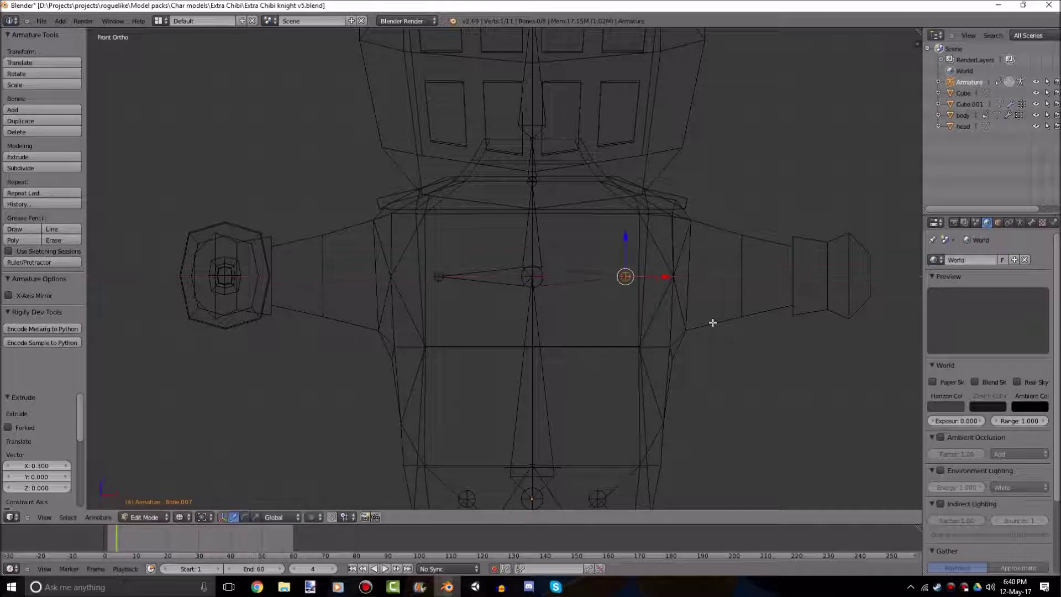
# - Select both shoulder bone tips and scale them apart along the X axis by about 1.678 to the arm openings
pyautogui.keyDown('shift'); pyautogui.rightClick(439, 281); pyautogui.keyUp('shift')
pyautogui.keyDown('shift'); pyautogui.moveTo(687, 408); pyautogui.dragTo(613, 373, button='middle'); pyautogui.keyUp('shift')
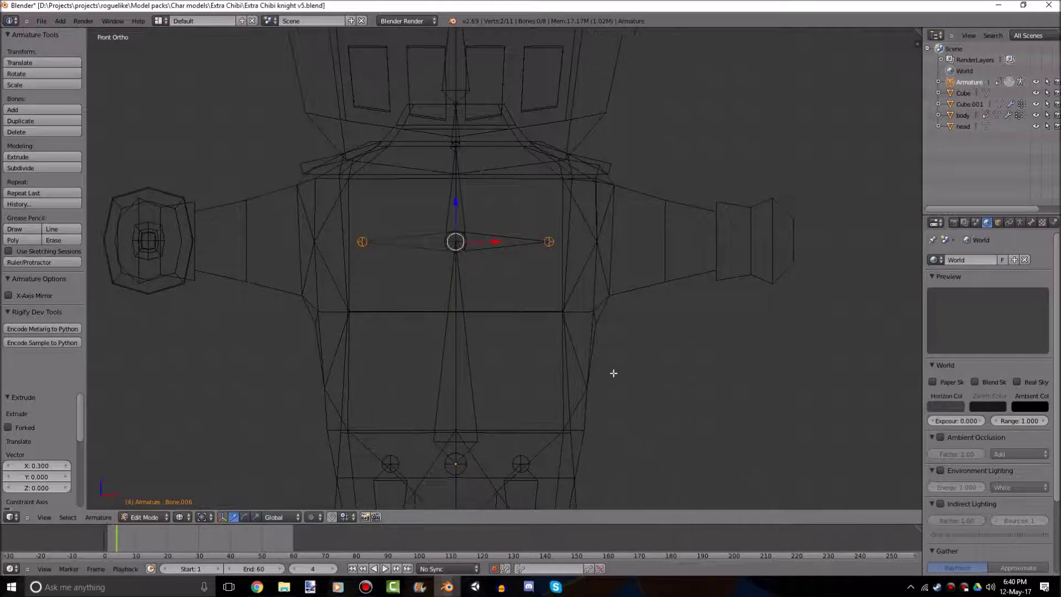
pyautogui.scroll(5, 613, 373)
pyautogui.keyDown('shift'); pyautogui.moveTo(837, 348); pyautogui.dragTo(574, 424, button='middle'); pyautogui.keyUp('shift')
pyautogui.press('s')
pyautogui.press('x')
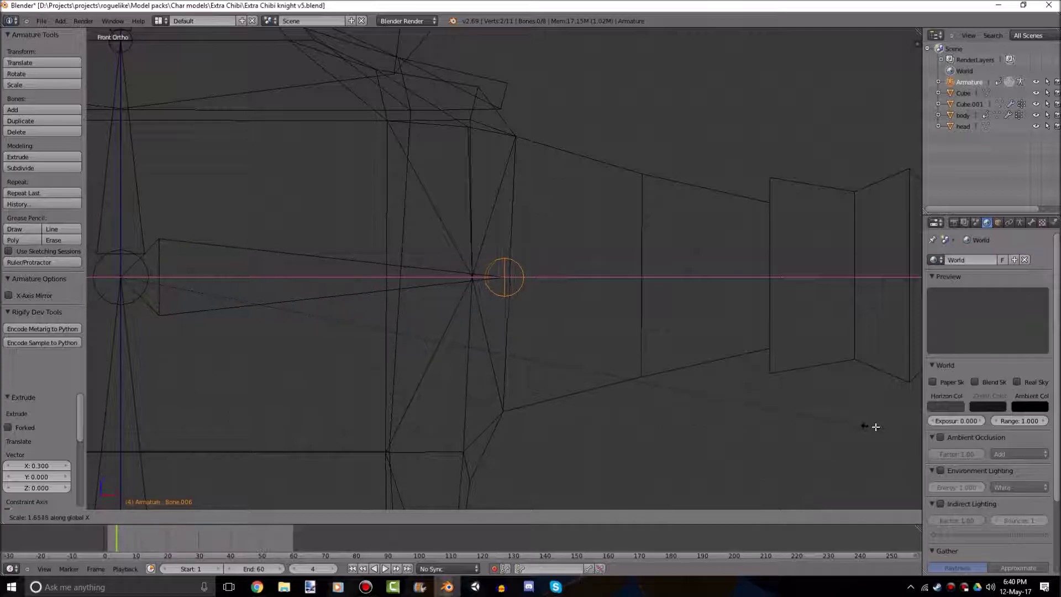
pyautogui.click(878, 428)
pyautogui.scroll(-4, 700, 336)
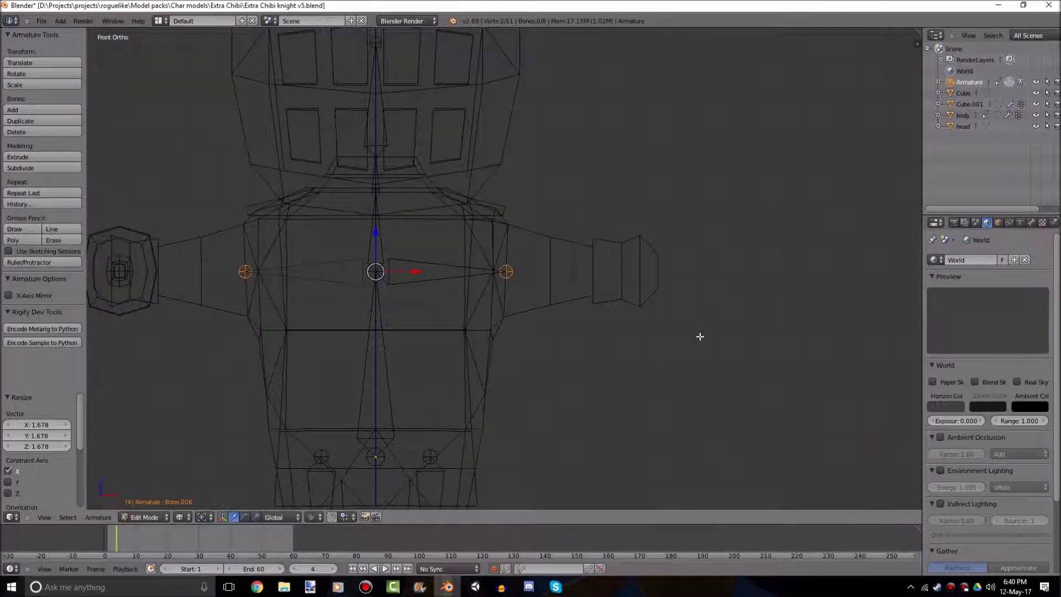
# - Extrude both shoulder tips in place and scale the new arm bone tips along the X axis by about 1.889 to the wrists
pyautogui.press('e')
pyautogui.press('Escape')
pyautogui.press('s')
pyautogui.press('x')
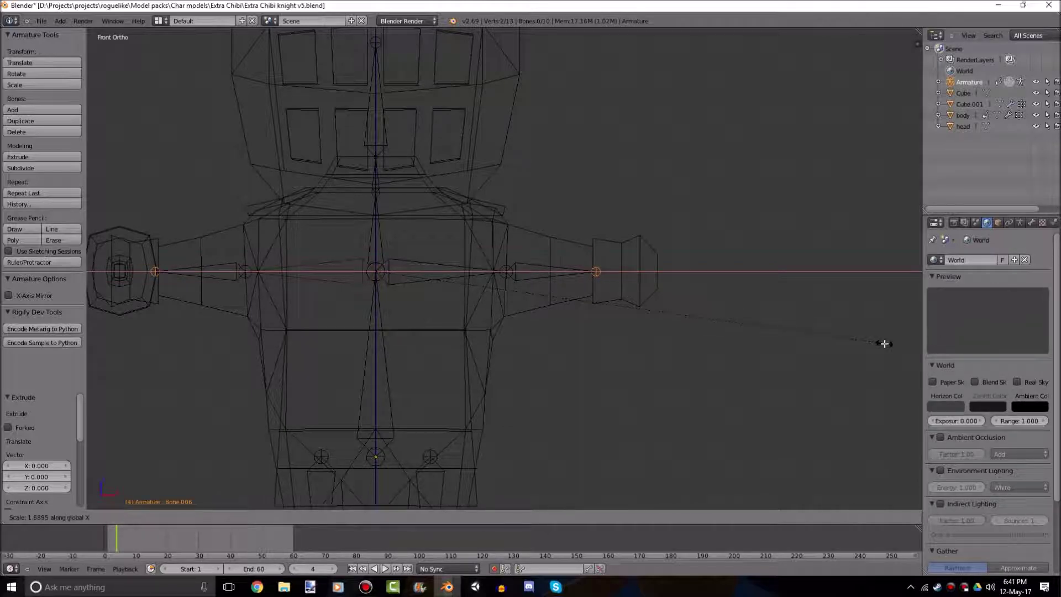
pyautogui.click(946, 341)
pyautogui.scroll(3, 691, 365)
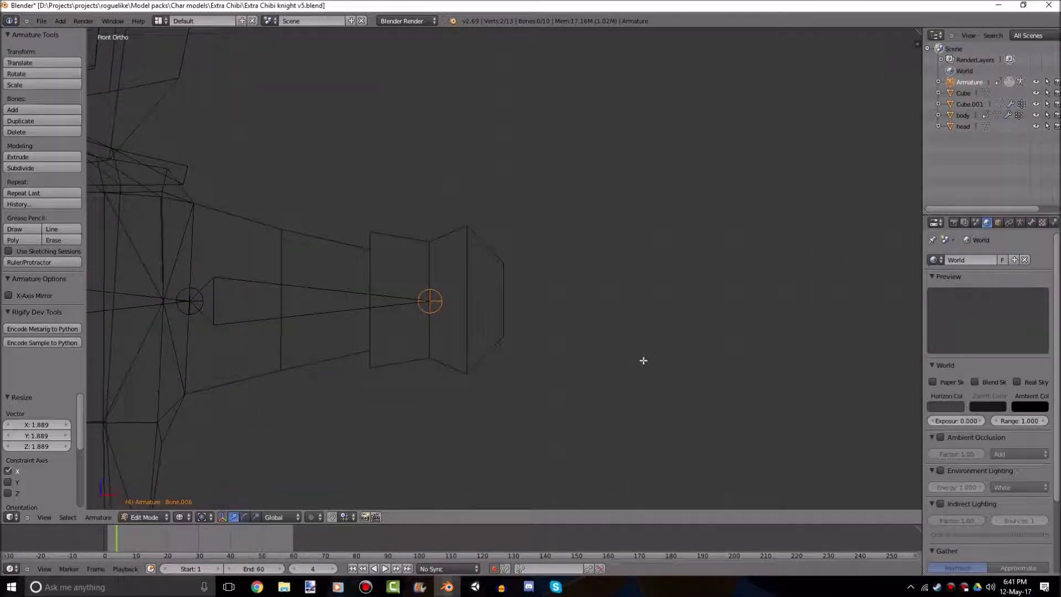
# - Try to extrude hand bones about 0.141 along the X axis from both wrist joints
pyautogui.press('e')
pyautogui.press('x')
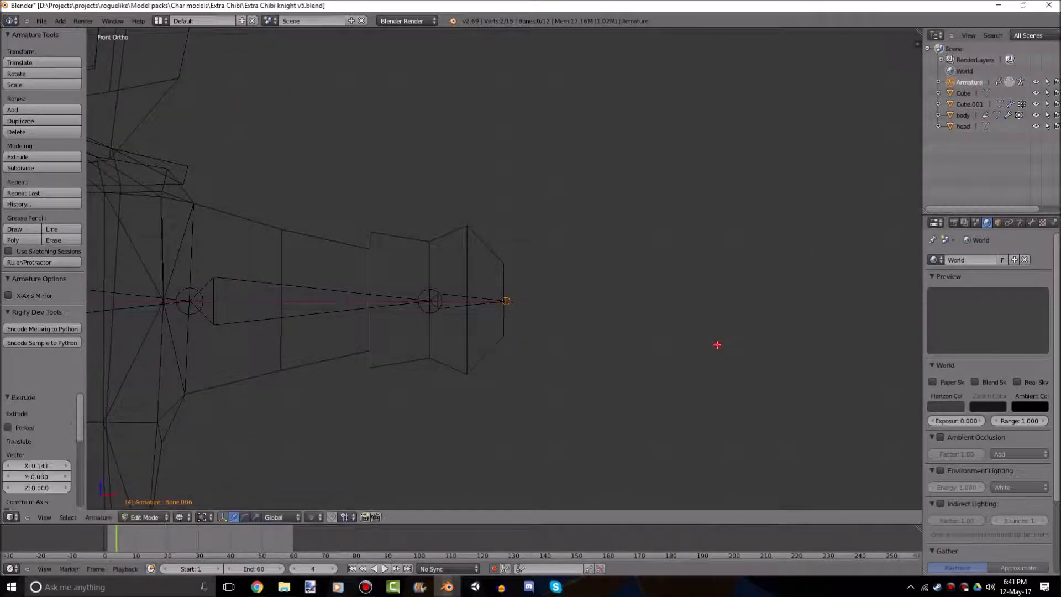
pyautogui.scroll(-10, 717, 345)
pyautogui.keyDown('shift'); pyautogui.moveTo(425, 341); pyautogui.dragTo(457, 348, button='middle'); pyautogui.keyUp('shift')
pyautogui.scroll(7, 457, 348)
pyautogui.keyDown('shift'); pyautogui.moveTo(259, 341); pyautogui.dragTo(612, 343, button='middle'); pyautogui.keyUp('shift')
pyautogui.hotkey('ctrl', 'z')
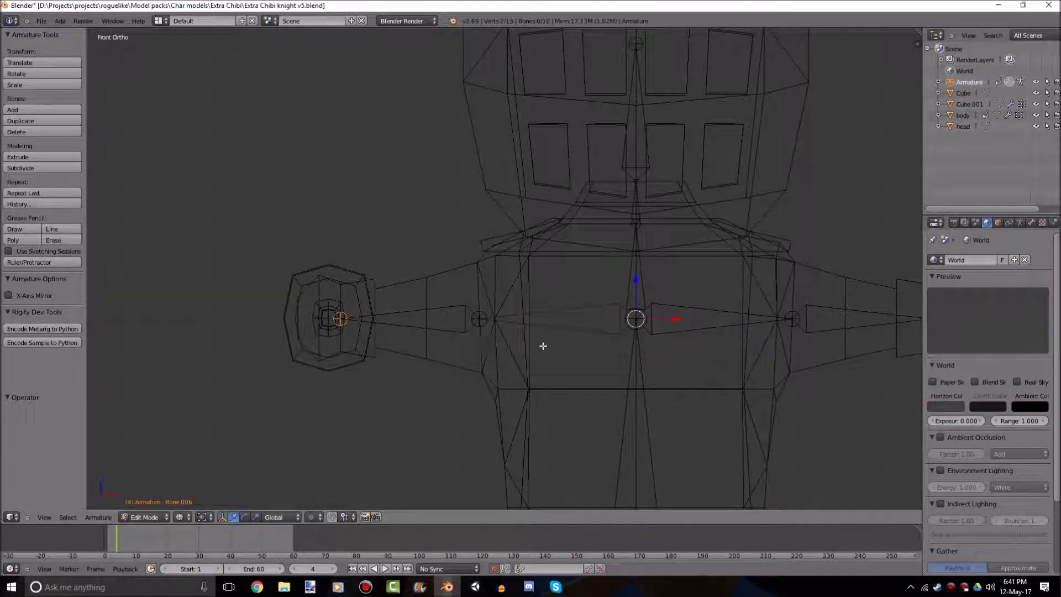
# - Extrude both wrist joints in place and scale the hand bone tips outward along the X axis by about 1.114 and again by 1.027
pyautogui.keyDown('shift'); pyautogui.moveTo(867, 348); pyautogui.dragTo(482, 334, button='middle'); pyautogui.keyUp('shift')
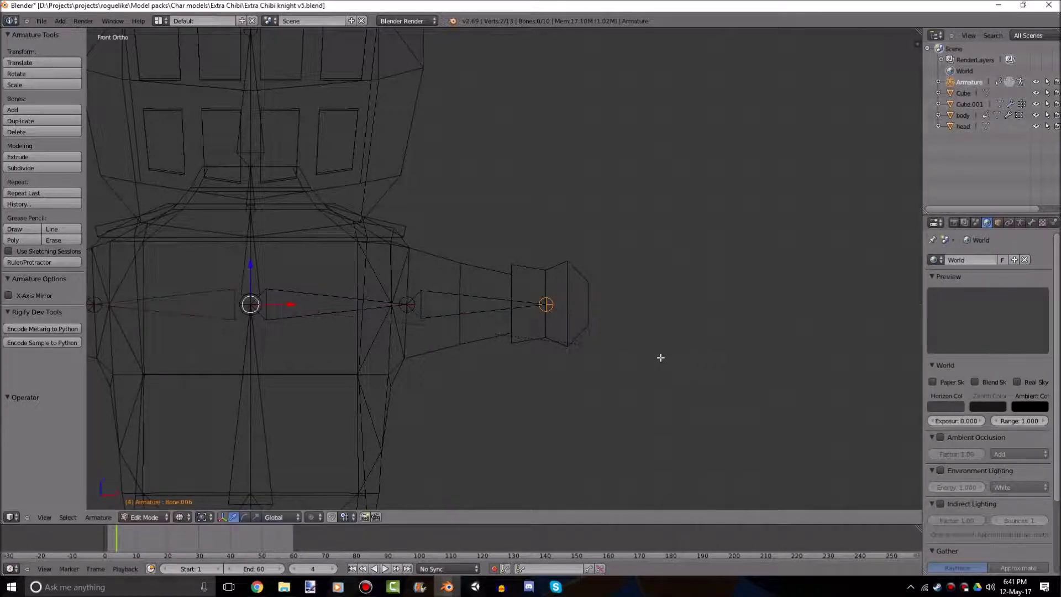
pyautogui.scroll(4, 660, 357)
pyautogui.keyDown('shift'); pyautogui.moveTo(685, 371); pyautogui.dragTo(636, 348, button='middle'); pyautogui.keyUp('shift')
pyautogui.scroll(-6, 669, 352)
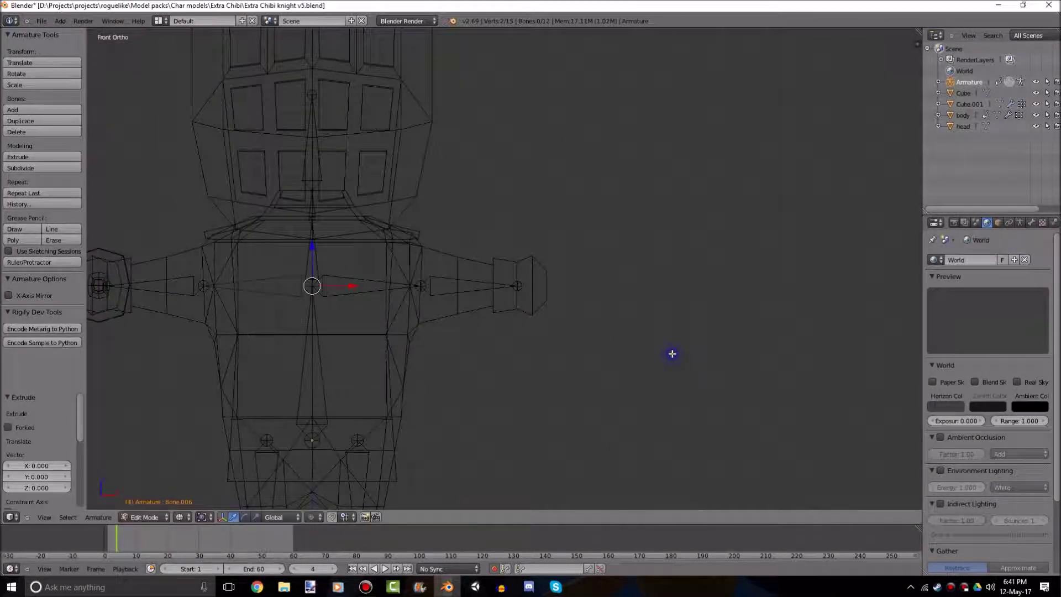
pyautogui.click(712, 361)
pyautogui.scroll(8, 662, 365)
pyautogui.press('s')
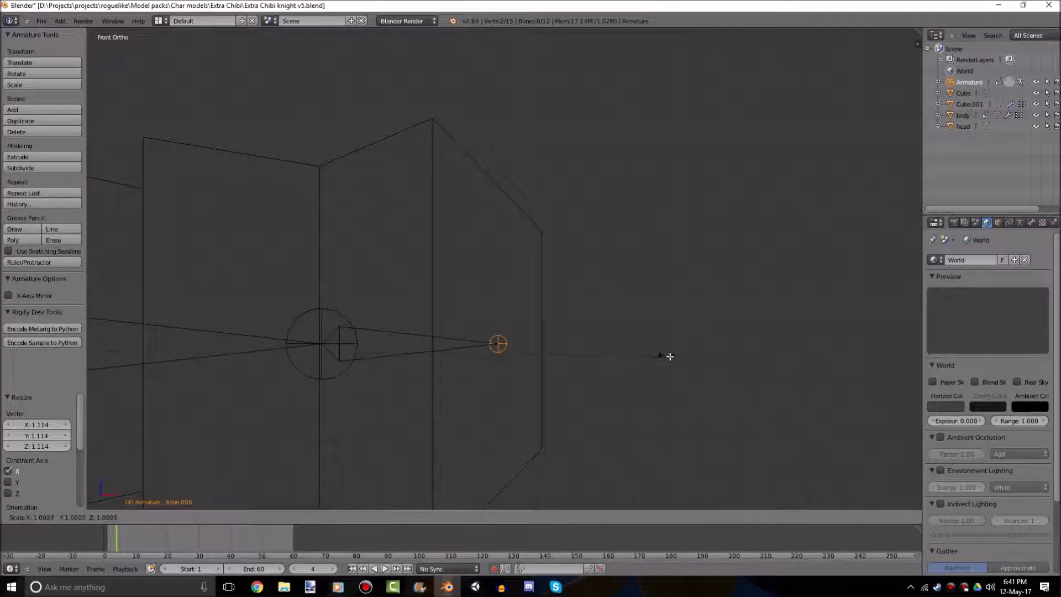
pyautogui.click(714, 360)
pyautogui.scroll(-5, 457, 360)
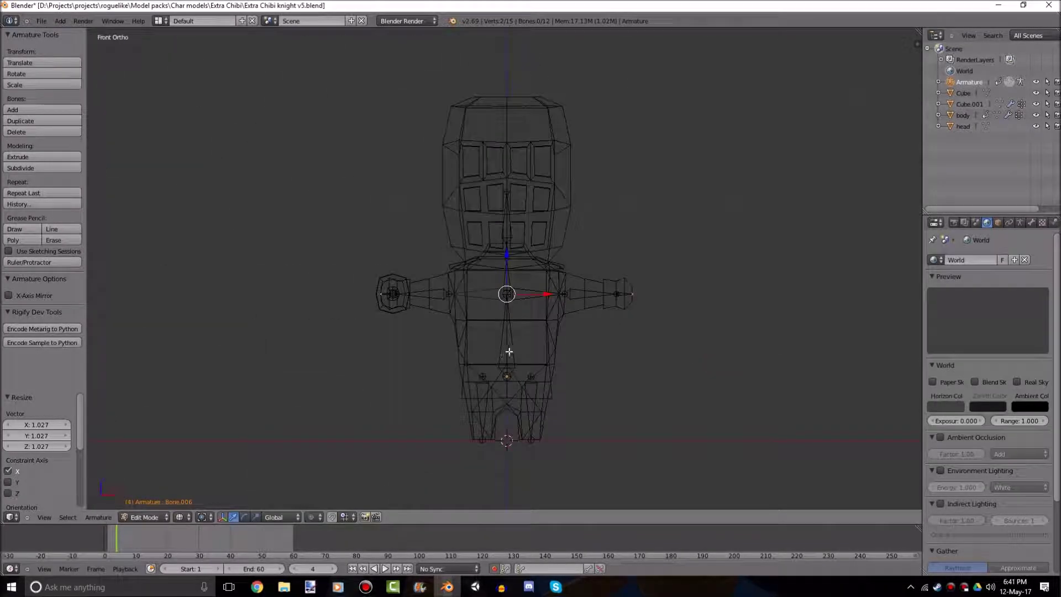
# - Select all bones and examine how the armature fits the knight mesh from an angle and in front perspective view
pyautogui.scroll(5, 434, 285)
pyautogui.scroll(-5, 391, 312)
pyautogui.press('a')
pyautogui.press('z')
pyautogui.scroll(4, 645, 347)
pyautogui.moveTo(569, 298)
pyautogui.mouseDown(button='middle')
pyautogui.moveTo(646, 347)
pyautogui.moveTo(654, 332)
pyautogui.moveTo(795, 326)
pyautogui.moveTo(761, 334)
pyautogui.moveTo(824, 308)
pyautogui.moveTo(746, 310)
pyautogui.mouseUp(button='middle')
pyautogui.press('z')
pyautogui.scroll(-2, 762, 333)
pyautogui.scroll(4, 746, 310)
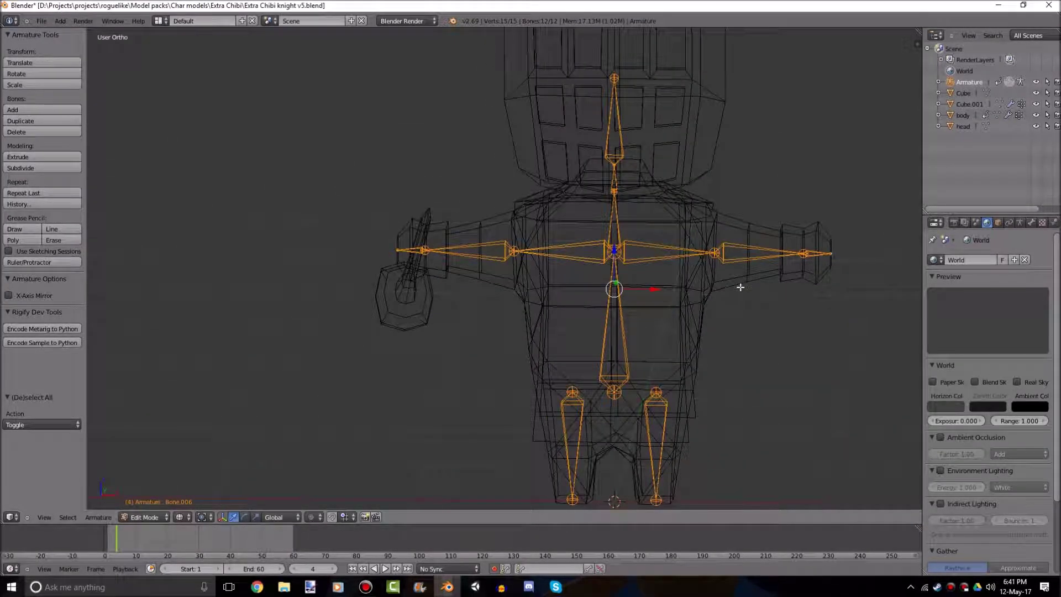
pyautogui.press('KP_1')
pyautogui.press('KP_5')
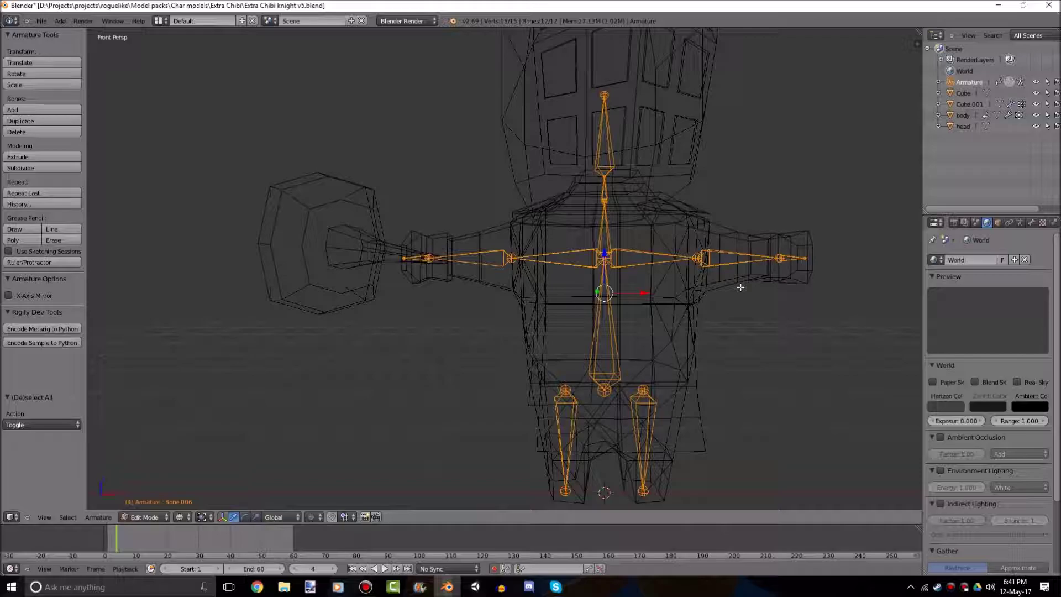
pyautogui.scroll(2, 685, 312)
pyautogui.keyDown('shift'); pyautogui.moveTo(556, 175); pyautogui.dragTo(308, 383, button='middle'); pyautogui.keyUp('shift')
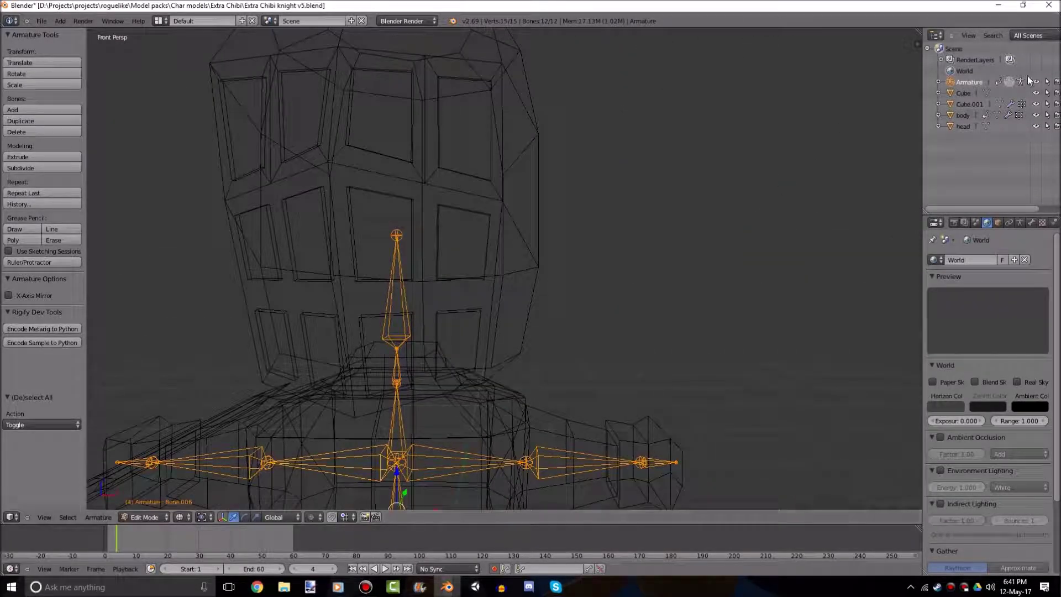
# - Put the armature in Pose Mode and test-rotate its head bone against the solid-shaded helmet
pyautogui.click(1020, 82)
pyautogui.scroll(-1, 388, 223)
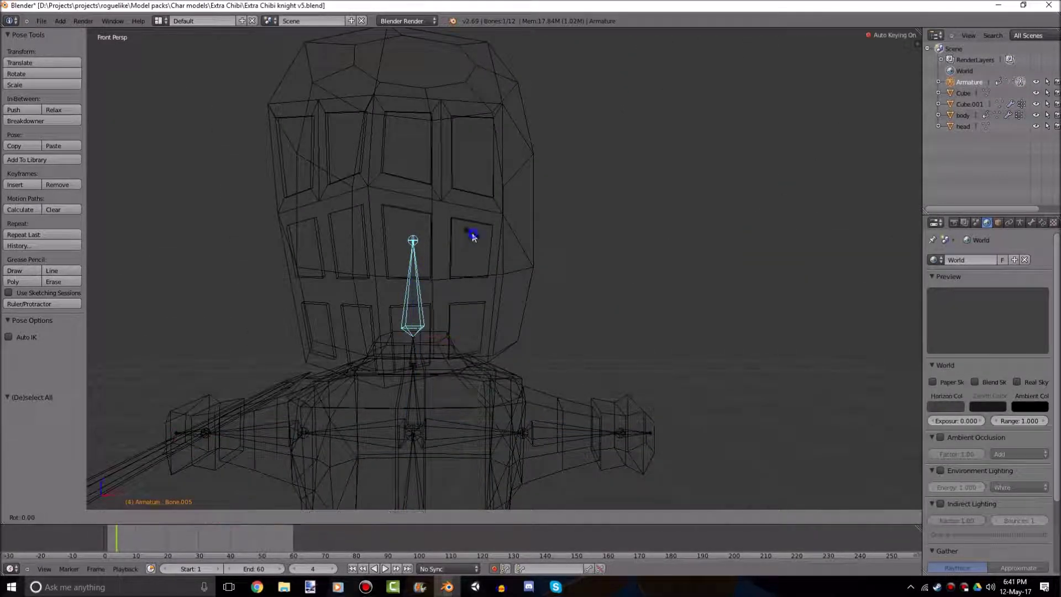
pyautogui.press('z')
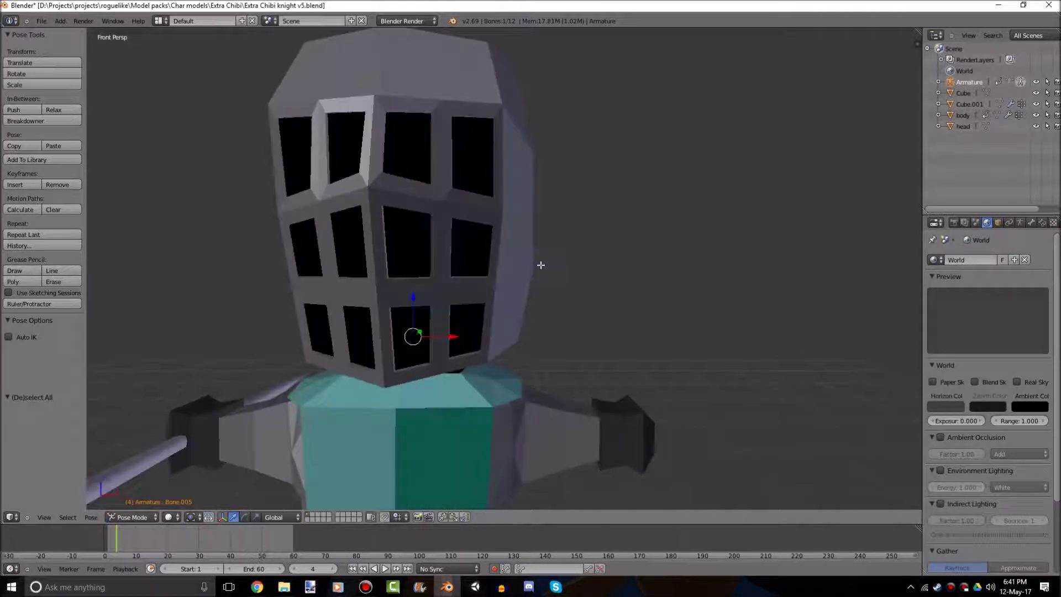
pyautogui.press('Tab')
pyautogui.scroll(-1, 500, 304)
pyautogui.press('Tab')
pyautogui.hotkey('ctrl', 'Tab')
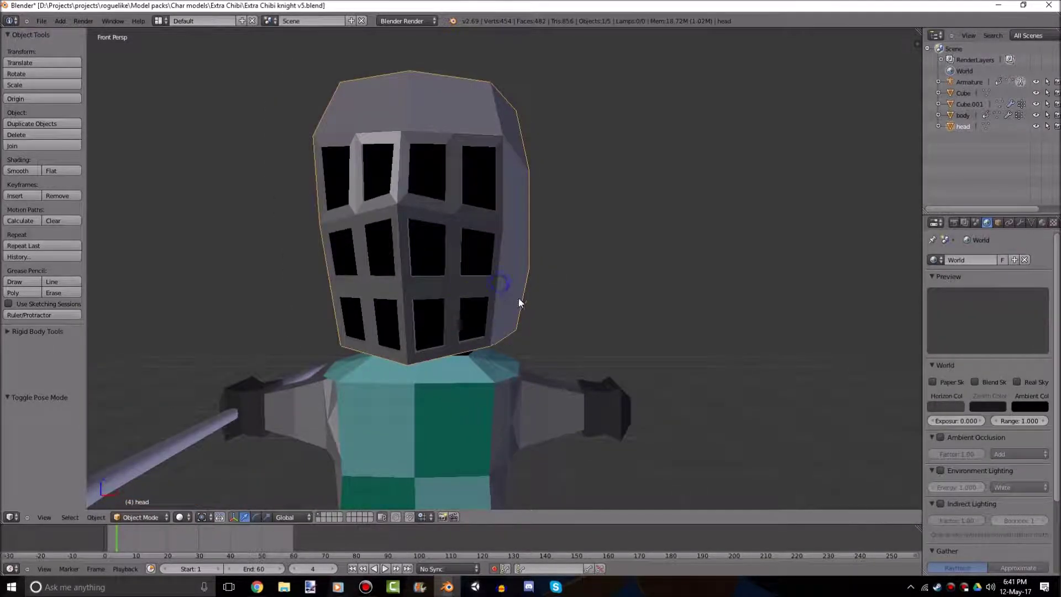
# - Select the helmet mesh together with the head bone and parent it using Bone Relative
pyautogui.rightClick(516, 301)
pyautogui.press('z')
pyautogui.scroll(3, 412, 246)
pyautogui.keyDown('shift'); pyautogui.rightClick(418, 282); pyautogui.keyUp('shift')
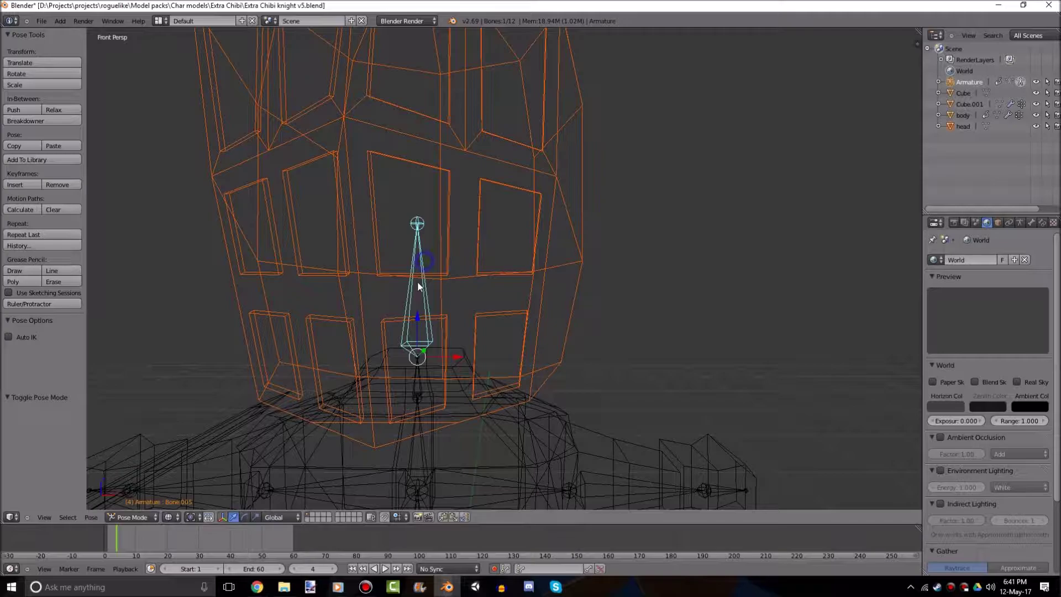
pyautogui.keyDown('shift'); pyautogui.moveTo(466, 283); pyautogui.dragTo(552, 325, button='middle'); pyautogui.keyUp('shift')
pyautogui.scroll(-3, 540, 231)
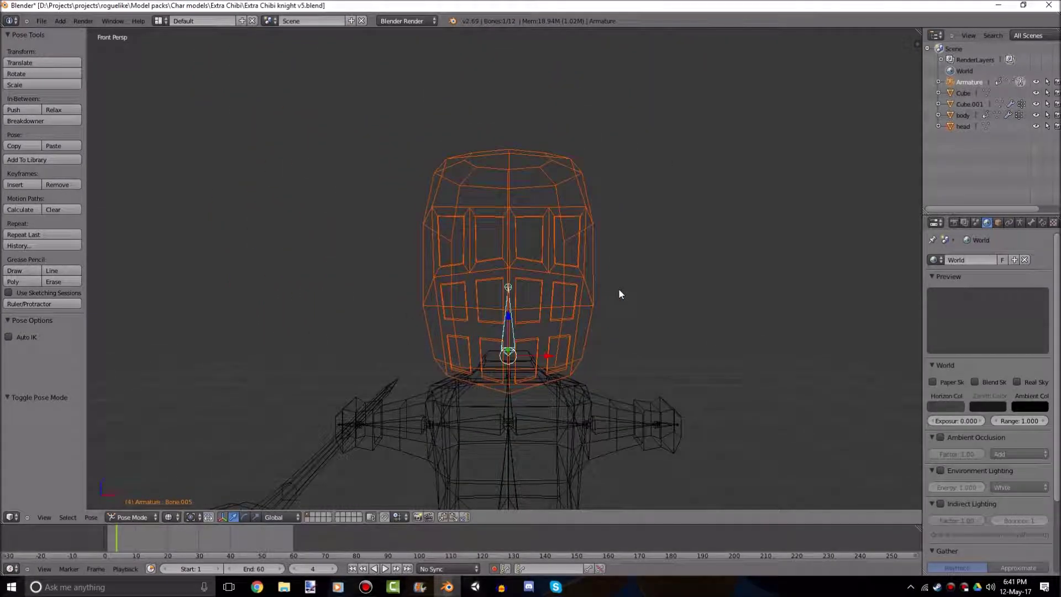
pyautogui.hotkey('shift', '[')
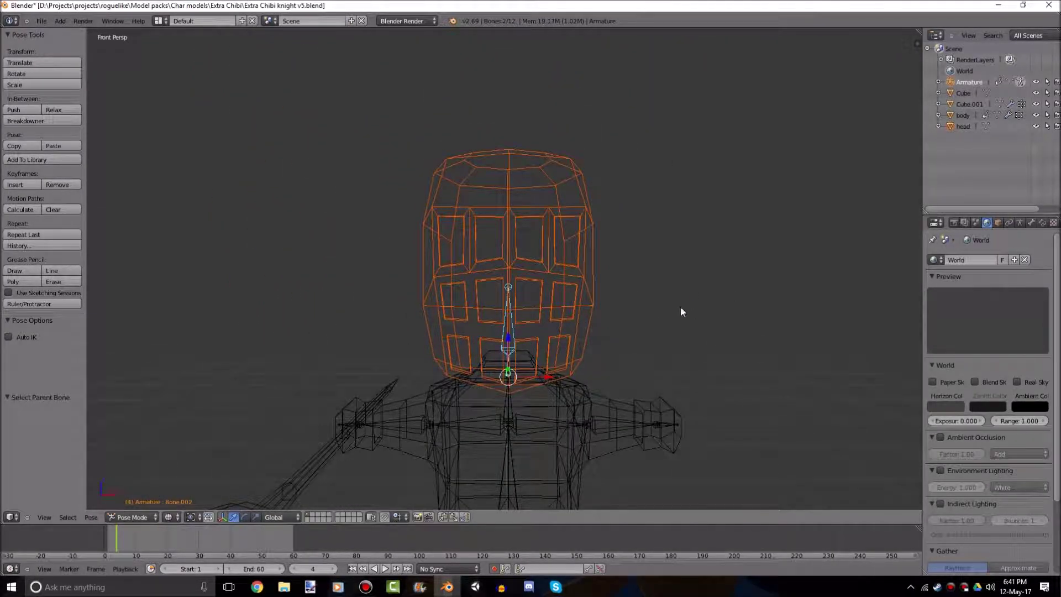
pyautogui.hotkey('ctrl', 'z')
pyautogui.hotkey('ctrl', 'p')
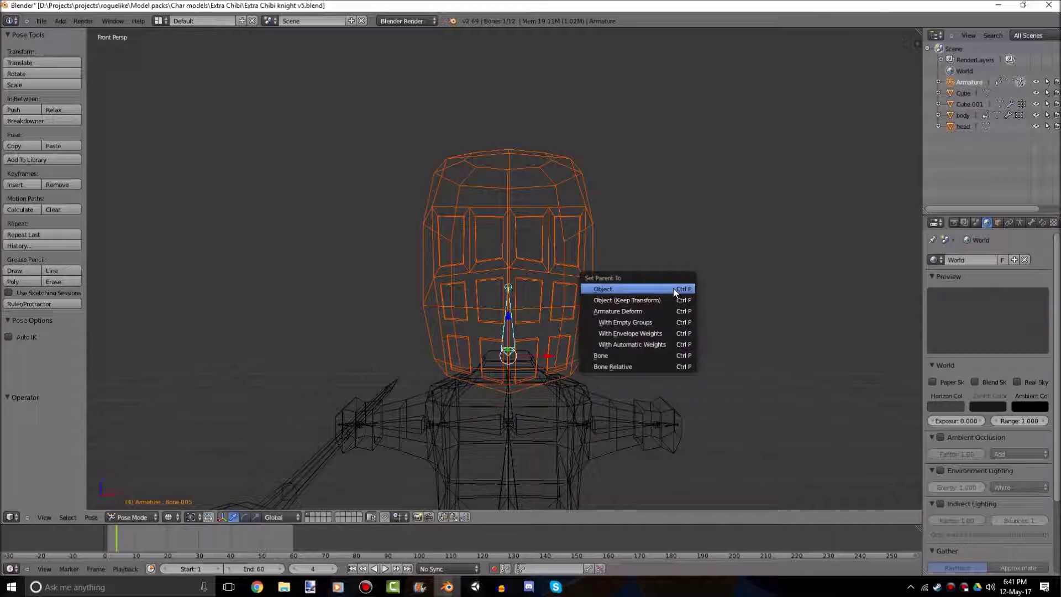
pyautogui.click(616, 367)
pyautogui.keyDown('shift'); pyautogui.moveTo(669, 351); pyautogui.dragTo(615, 327, button='middle'); pyautogui.keyUp('shift')
pyautogui.scroll(3, 668, 323)
pyautogui.scroll(-3, 740, 312)
pyautogui.scroll(-1, 624, 270)
pyautogui.scroll(3, 624, 275)
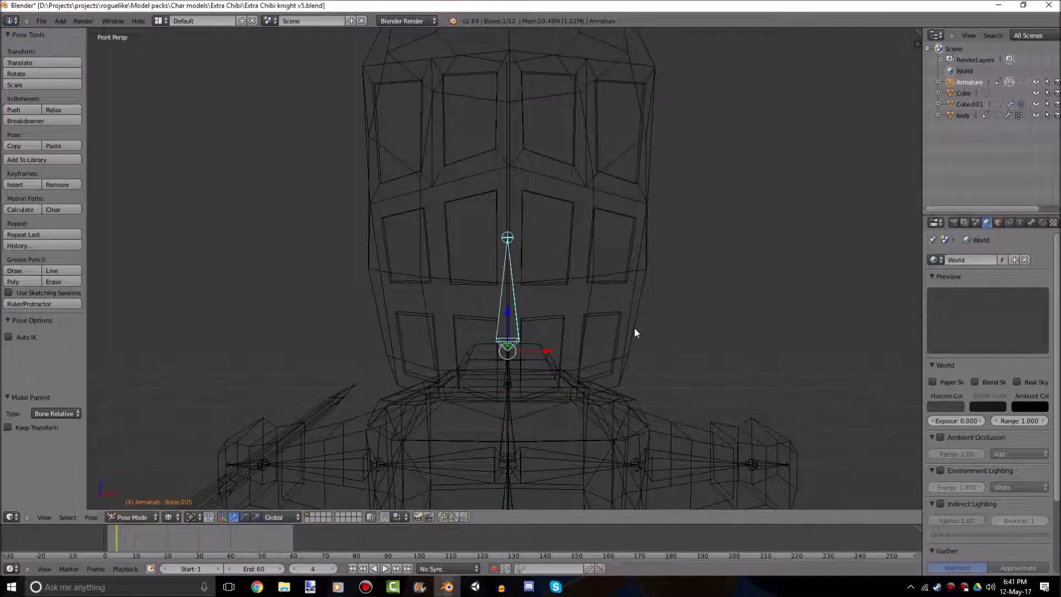
# - Reselect the helmet and the head bone and parent the helmet With Automatic Weights
pyautogui.hotkey('ctrl', 'p')
pyautogui.rightClick(429, 269)
pyautogui.keyDown('shift'); pyautogui.rightClick(515, 300); pyautogui.keyUp('shift')
pyautogui.hotkey('ctrl', 'p')
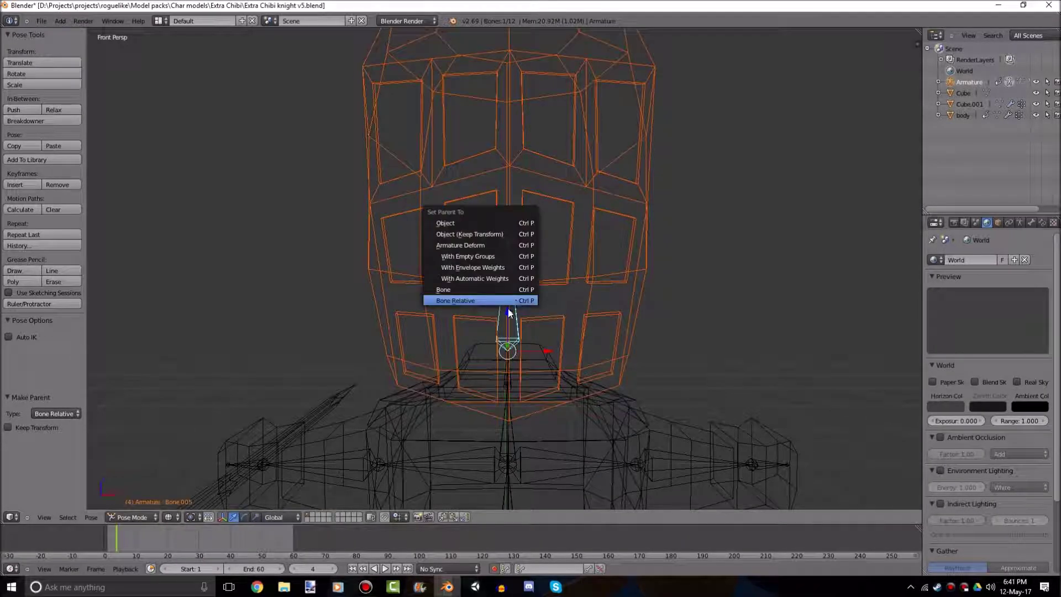
pyautogui.click(471, 280)
# - Test-rotate the head bone in solid shading to check the helmet's deformation, and cancel the rotation
pyautogui.press('z')
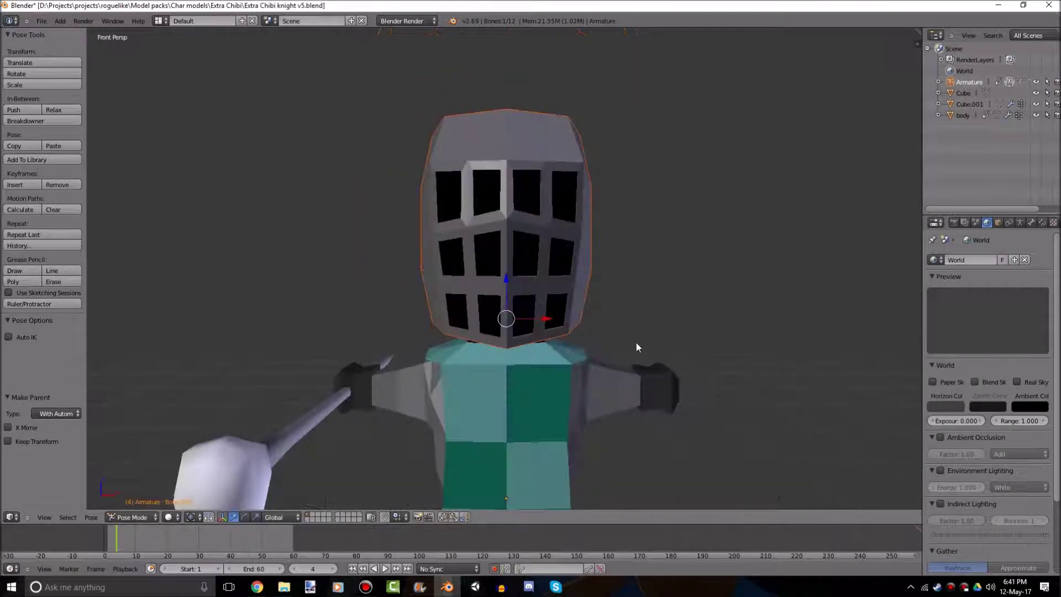
pyautogui.press('r')
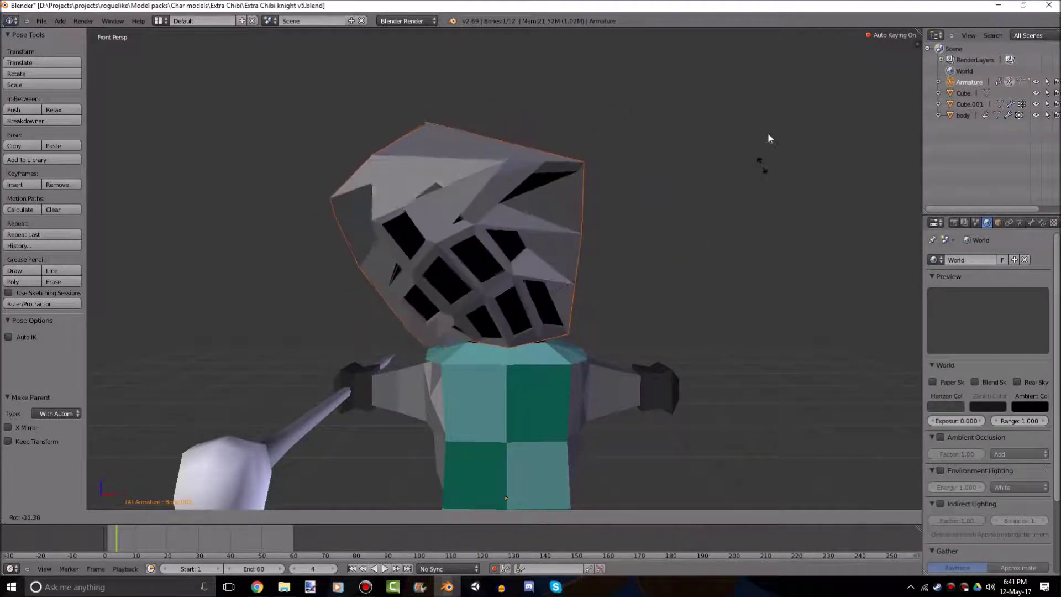
pyautogui.rightClick(783, 275)
pyautogui.press('z')
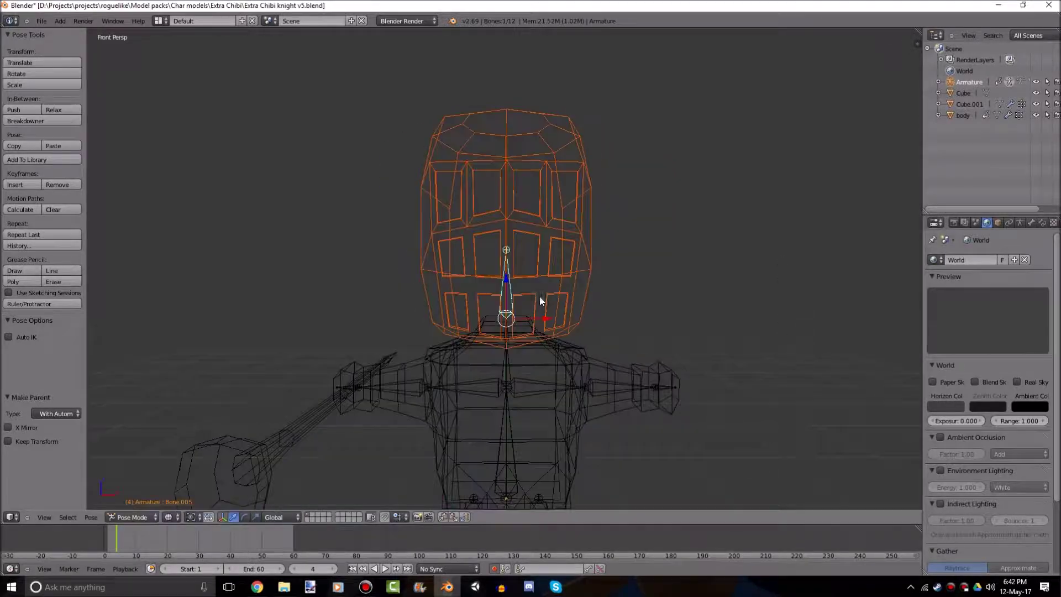
# - Select the weighted helmet and the head bone again and change the parenting to Bone Relative
pyautogui.scroll(3, 514, 334)
pyautogui.rightClick(509, 280)
pyautogui.keyDown('shift'); pyautogui.rightClick(506, 288); pyautogui.keyUp('shift')
pyautogui.hotkey('ctrl', 'Tab')
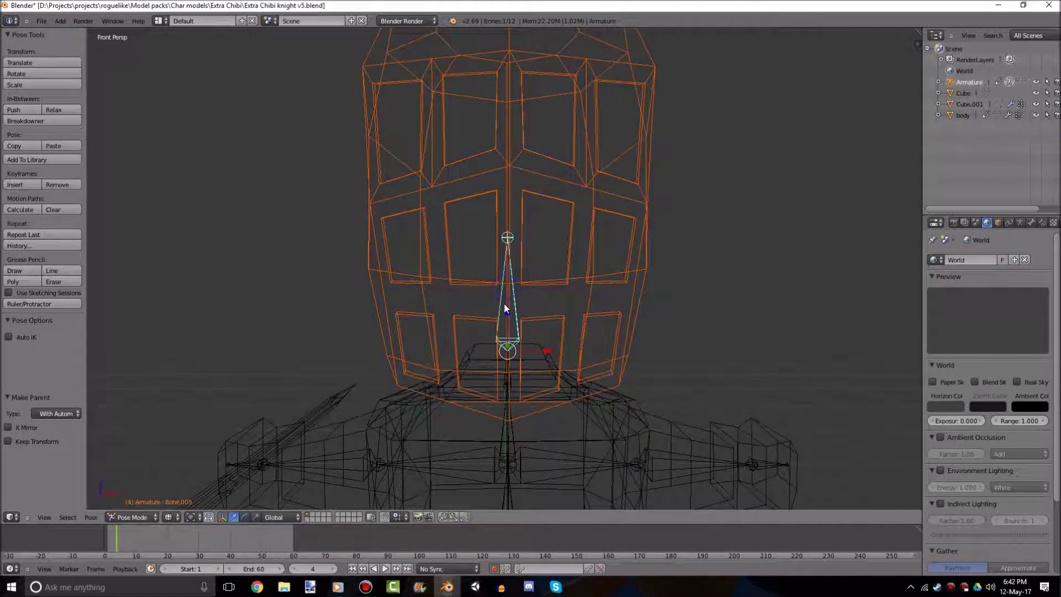
pyautogui.hotkey('ctrl', 'p')
pyautogui.click(450, 326)
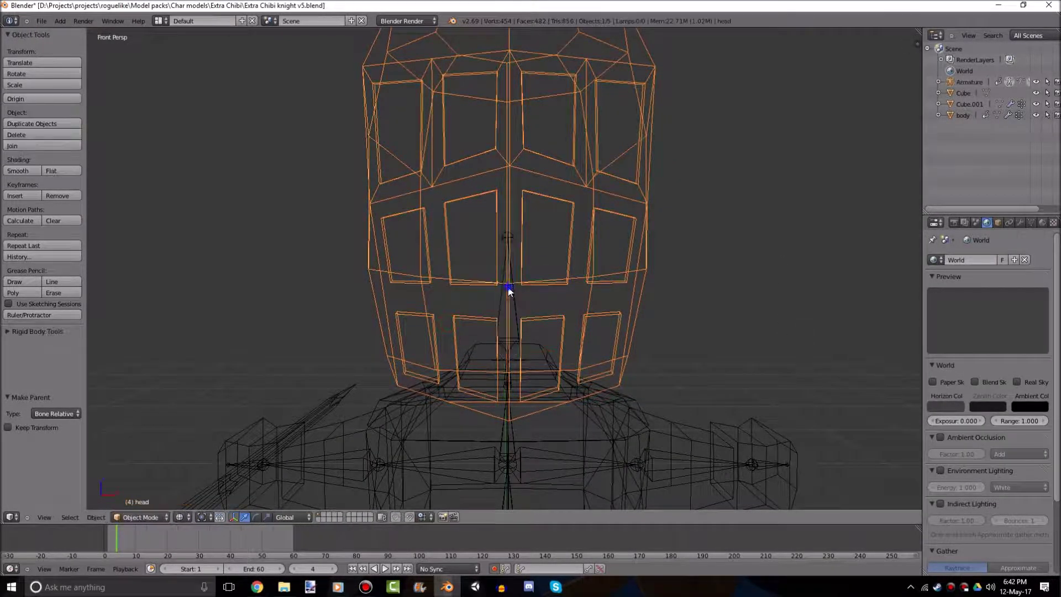
# - Check the Bone Relative parenting by test-rotating the head bone in solid shading, and cancel the rotation
pyautogui.scroll(-3, 450, 327)
pyautogui.press('z')
pyautogui.press('r')
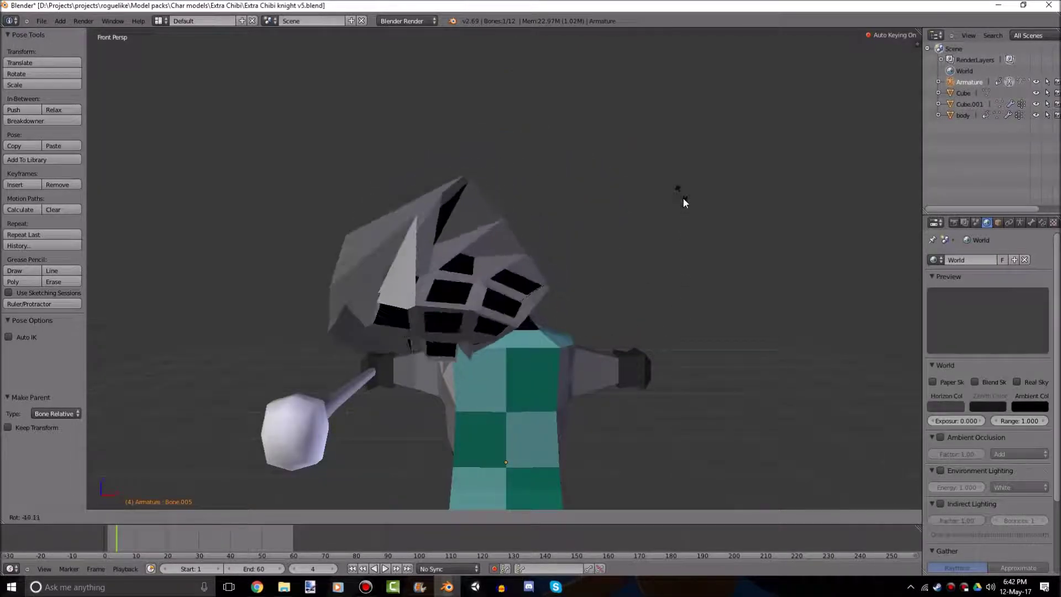
pyautogui.rightClick(710, 360)
pyautogui.press('z')
# - Undo the last parenting changes, reselect the head bone with the helmet and parent the helmet as Bone Relative
pyautogui.hotkey('ctrl', 'z')
pyautogui.hotkey('ctrl', 'z')
pyautogui.hotkey('ctrl', 'z')
pyautogui.hotkey('ctrl', 'shift', 'z')
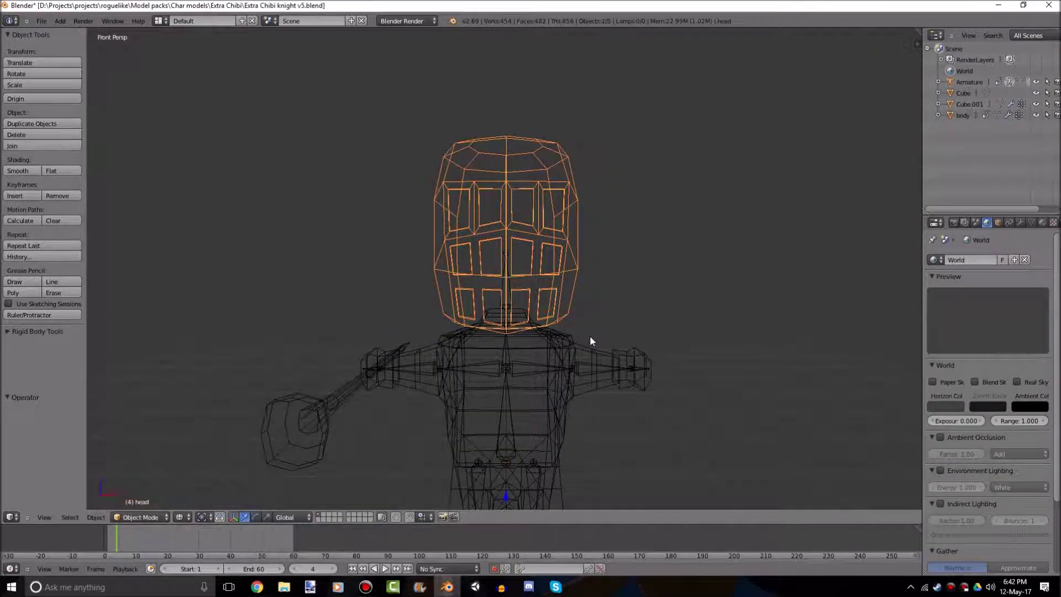
pyautogui.keyDown('shift'); pyautogui.rightClick(488, 281); pyautogui.keyUp('shift')
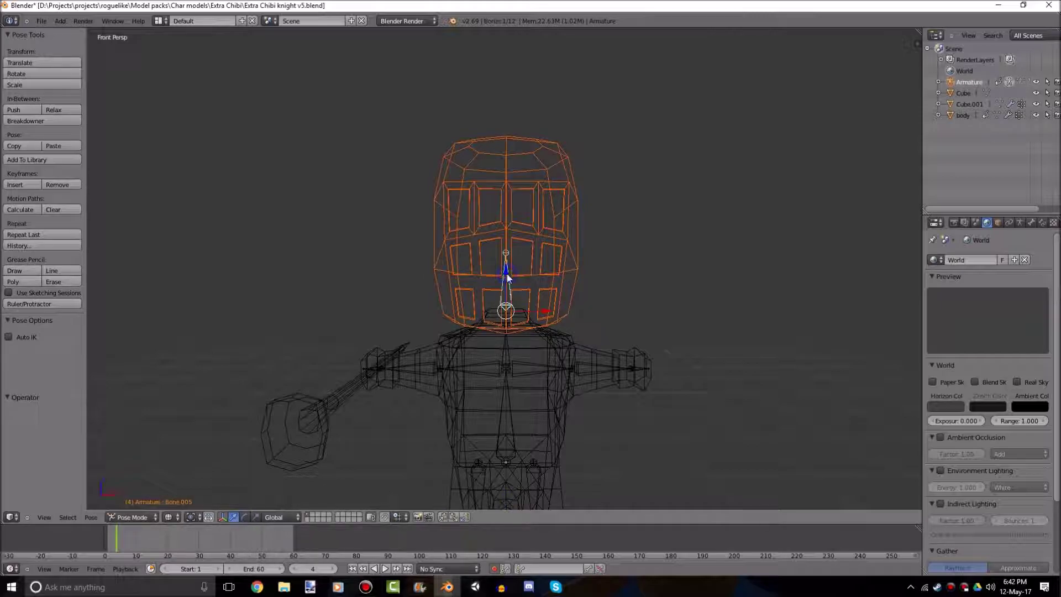
pyautogui.click(447, 273)
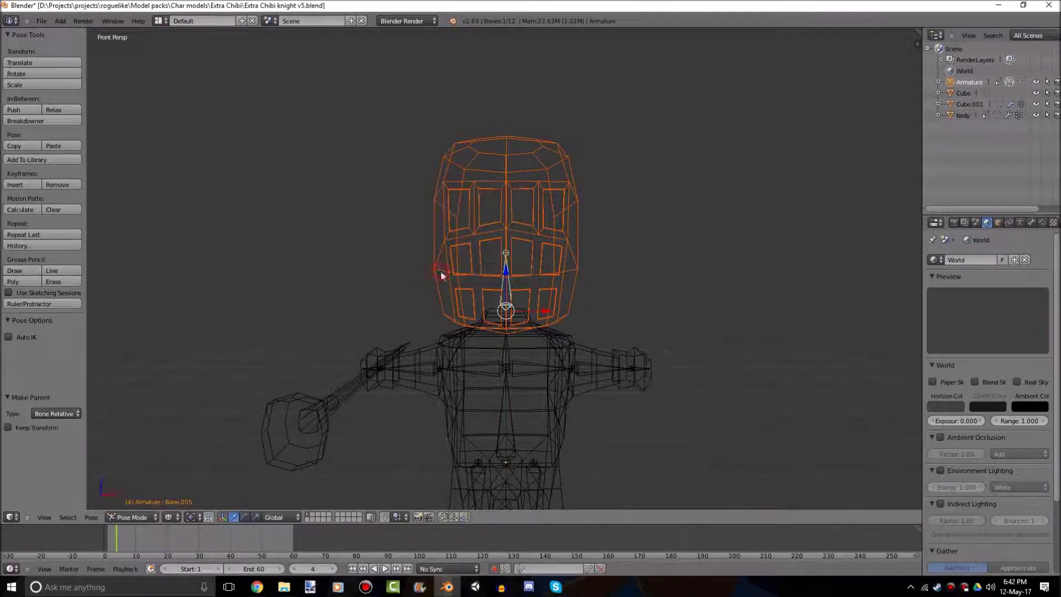
# - Check the helmet's Bone Relative parenting by test-rotating the head bone in solid shading, and cancel the rotation
pyautogui.press('z')
pyautogui.press('r')
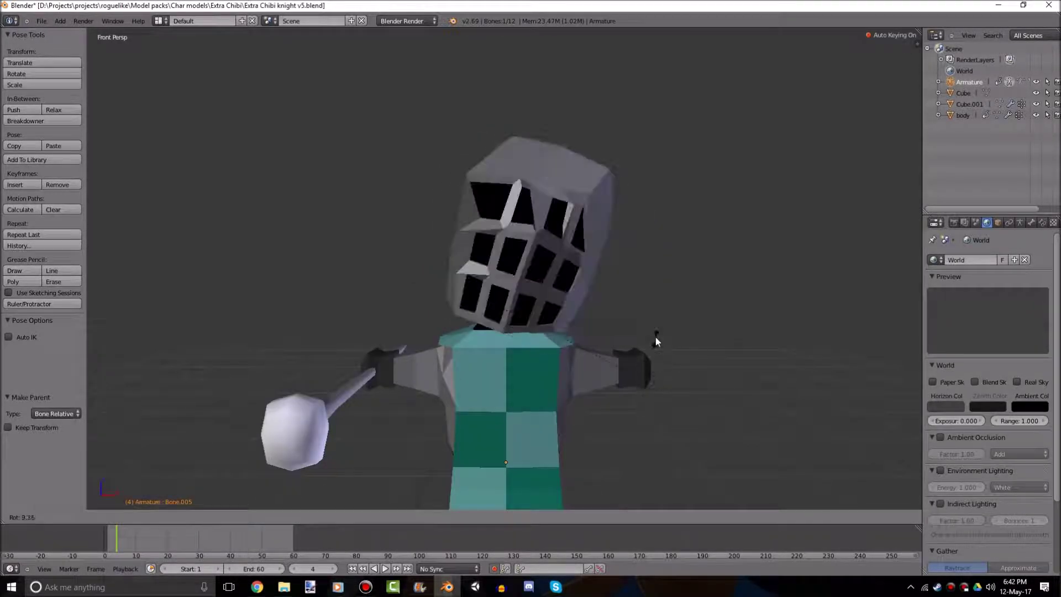
pyautogui.press('Escape')
pyautogui.moveTo(642, 187); pyautogui.dragTo(724, 221, button='middle')
pyautogui.press('z')
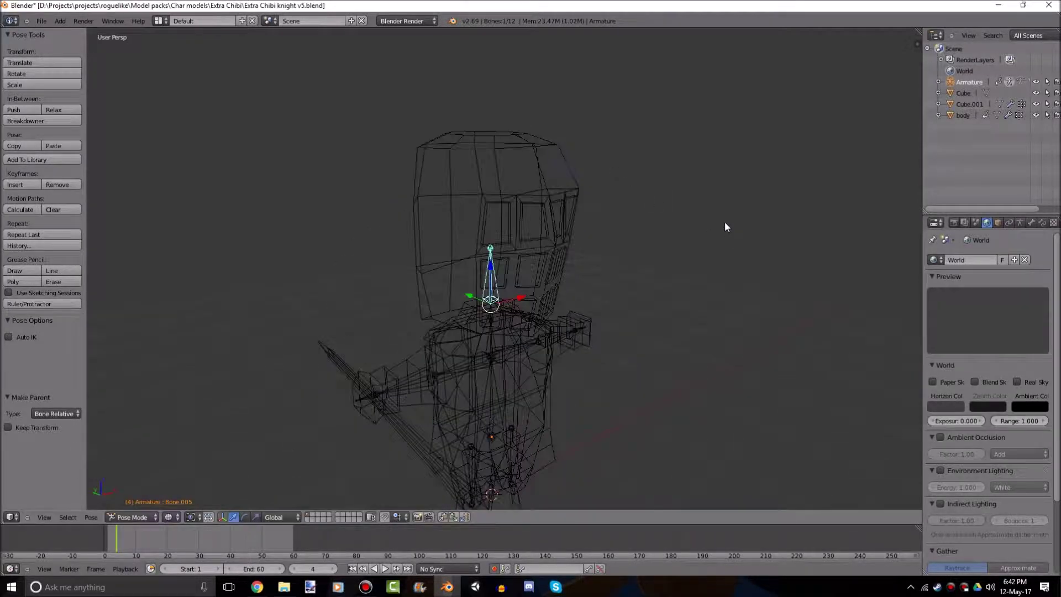
# - Undo the helmet's parenting changes back to the state where the helmet is still a separate unparented object
pyautogui.hotkey('ctrl', 'z')
pyautogui.hotkey('ctrl', 'z')
pyautogui.hotkey('ctrl', 'z')
pyautogui.hotkey('ctrl', 'z')
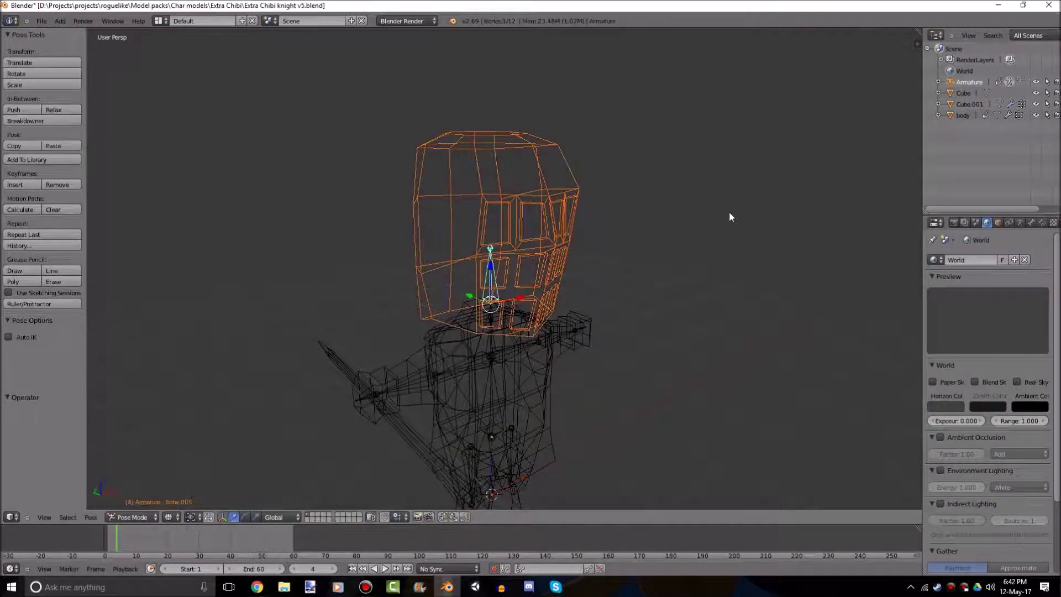
pyautogui.hotkey('ctrl', 'z')
pyautogui.hotkey('ctrl', 'z')
pyautogui.moveTo(621, 279); pyautogui.dragTo(603, 313, button='middle')
pyautogui.hotkey('ctrl', 'z')
pyautogui.hotkey('ctrl', 'z')
# - Put the armature in Pose Mode, select the helmet mesh with the head bone, and parent it as Bone Relative
pyautogui.rightClick(481, 256)
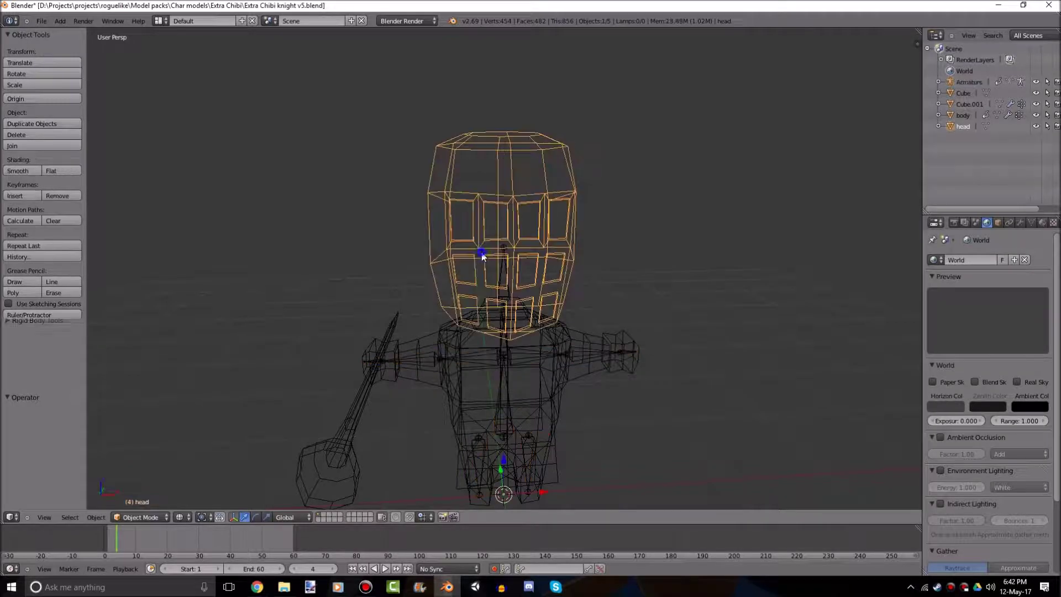
pyautogui.rightClick(503, 284)
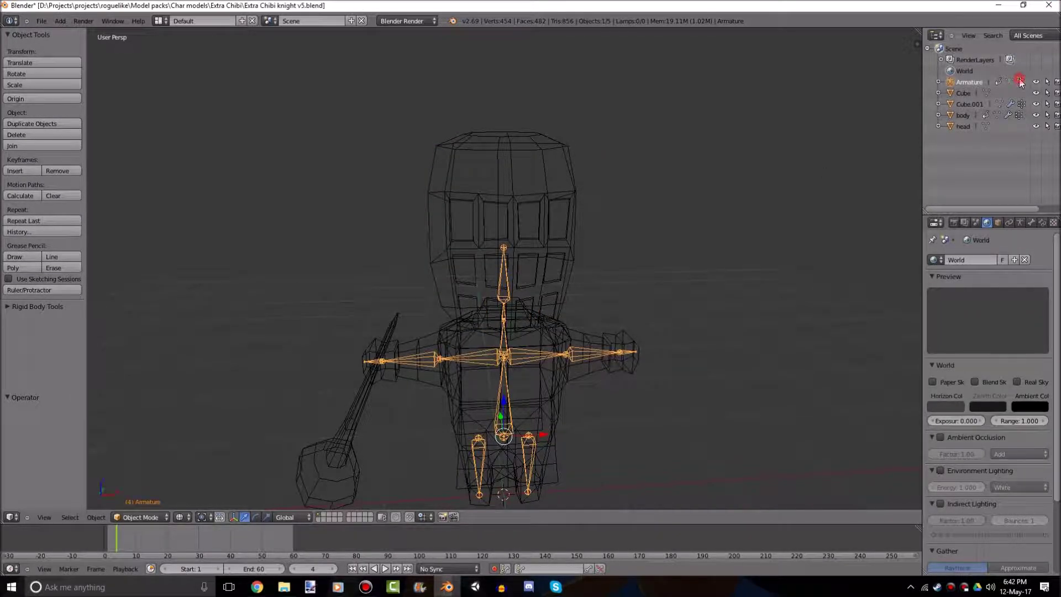
pyautogui.click(1019, 81)
pyautogui.scroll(3, 411, 249)
pyautogui.rightClick(405, 247)
pyautogui.keyDown('shift'); pyautogui.rightClick(501, 263); pyautogui.keyUp('shift')
pyautogui.keyDown('shift'); pyautogui.rightClick(499, 266); pyautogui.keyUp('shift')
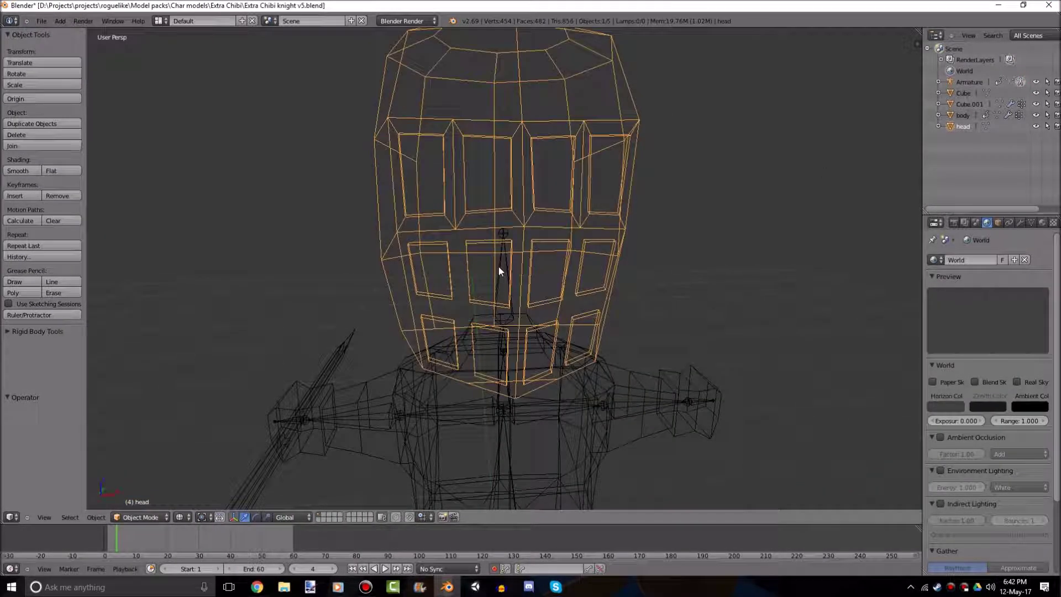
pyautogui.keyDown('shift'); pyautogui.rightClick(499, 266); pyautogui.keyUp('shift')
pyautogui.hotkey('ctrl', 'p')
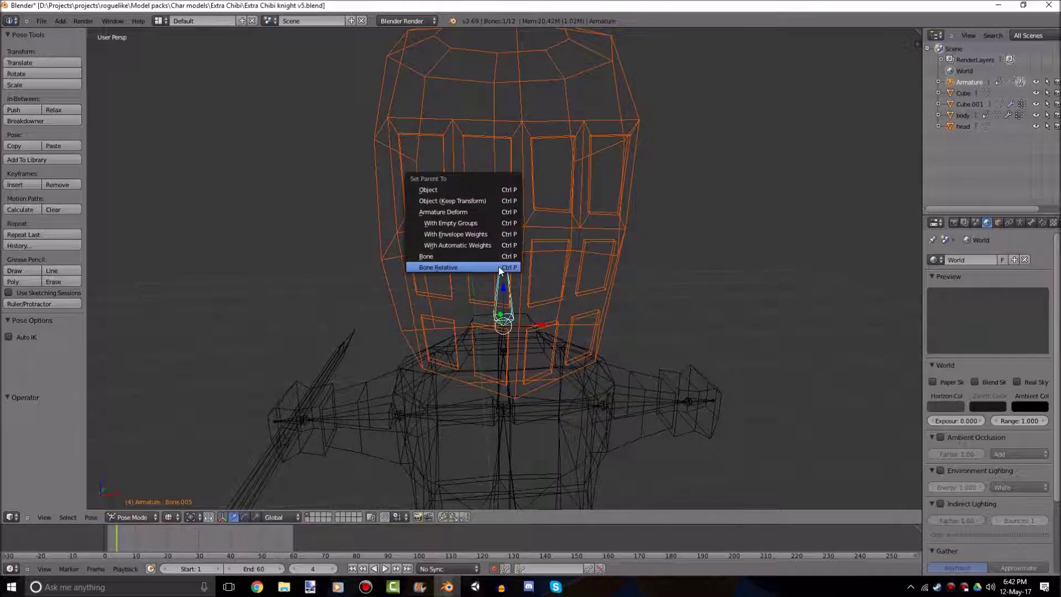
pyautogui.click(452, 267)
# - Test-rotate the head bone in solid shading from the front and side, and cancel the rotations
pyautogui.press('z')
pyautogui.press('r')
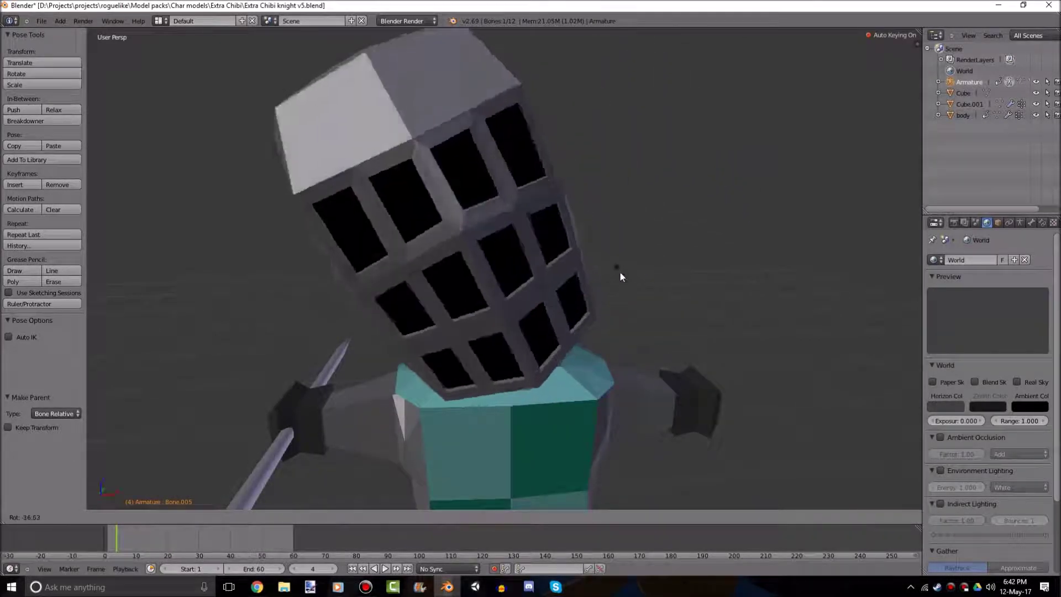
pyautogui.scroll(-5, 624, 272)
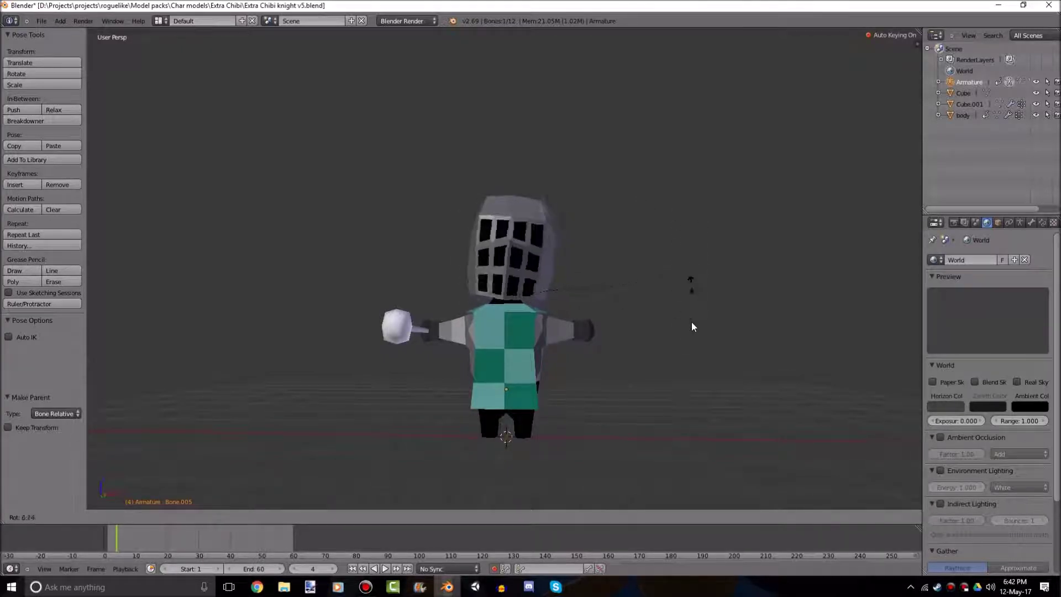
pyautogui.moveTo(714, 227); pyautogui.dragTo(814, 214, button='middle')
pyautogui.press('r')
pyautogui.rightClick(738, 283)
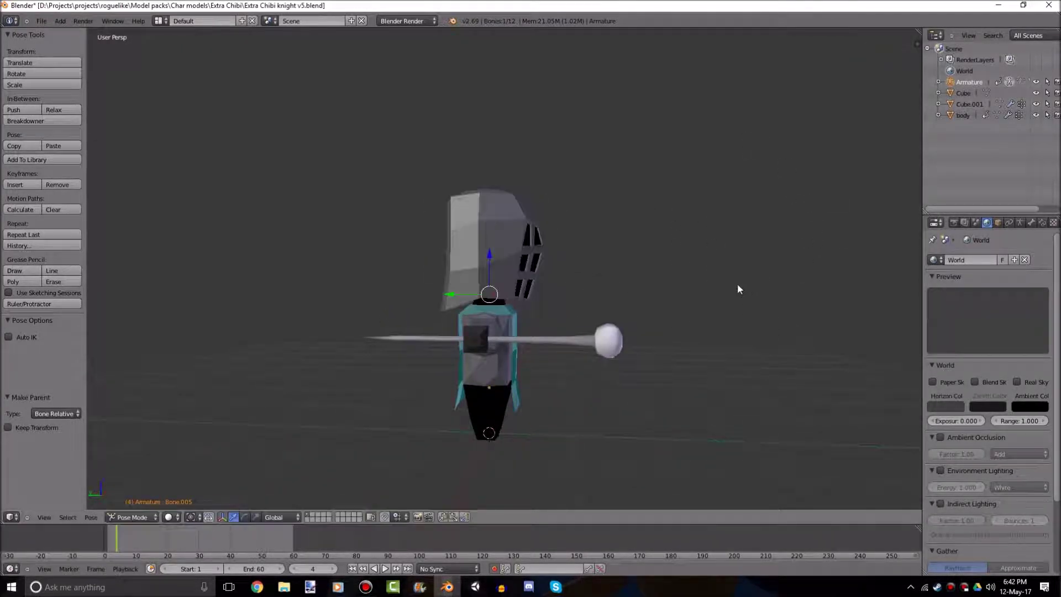
pyautogui.press('z')
# - Select the mace together with the bone of the hand holding it and parent the mace as Bone Relative
pyautogui.moveTo(736, 284); pyautogui.dragTo(586, 364, button='middle')
pyautogui.scroll(6, 585, 363)
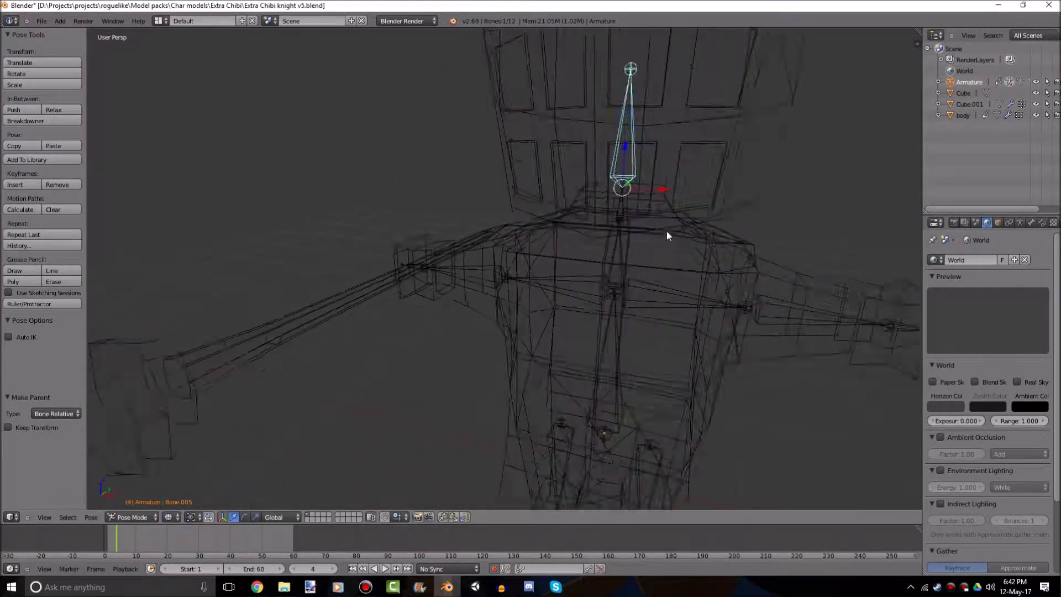
pyautogui.scroll(1, 553, 272)
pyautogui.moveTo(427, 302)
pyautogui.keyDown('shift'); pyautogui.mouseDown(button='middle')
pyautogui.moveTo(487, 276)
pyautogui.moveTo(436, 278)
pyautogui.moveTo(559, 300)
pyautogui.moveTo(365, 328)
pyautogui.moveTo(385, 312)
pyautogui.moveTo(505, 303)
pyautogui.moveTo(408, 317)
pyautogui.mouseUp(button='middle'); pyautogui.keyUp('shift')
pyautogui.rightClick(431, 264)
pyautogui.press('z')
pyautogui.press('z')
pyautogui.rightClick(330, 344)
pyautogui.scroll(5, 409, 309)
pyautogui.keyDown('shift'); pyautogui.moveTo(416, 260); pyautogui.dragTo(539, 284, button='middle'); pyautogui.keyUp('shift')
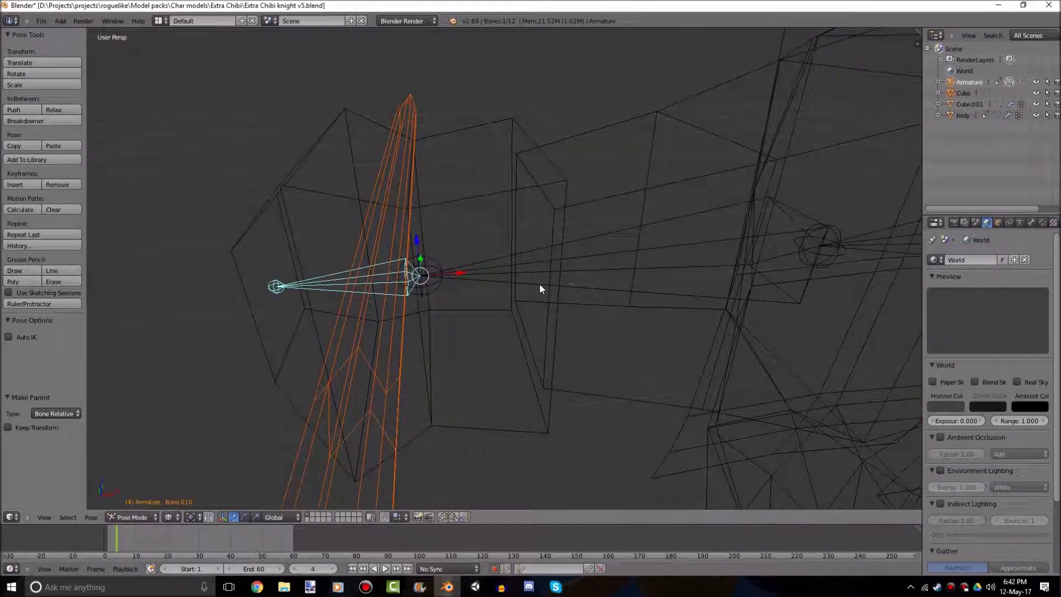
pyautogui.hotkey('ctrl', 'p')
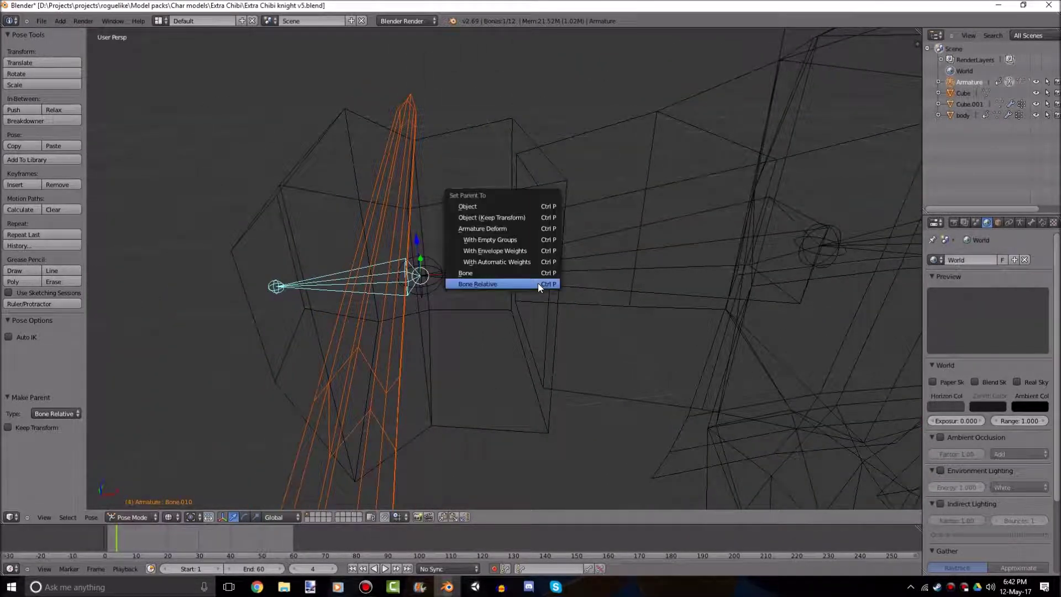
pyautogui.click(478, 284)
# - Select the checkered tabard and the body mesh with the armature and parent both using Armature Deform With Automatic Weights
pyautogui.scroll(-5, 629, 369)
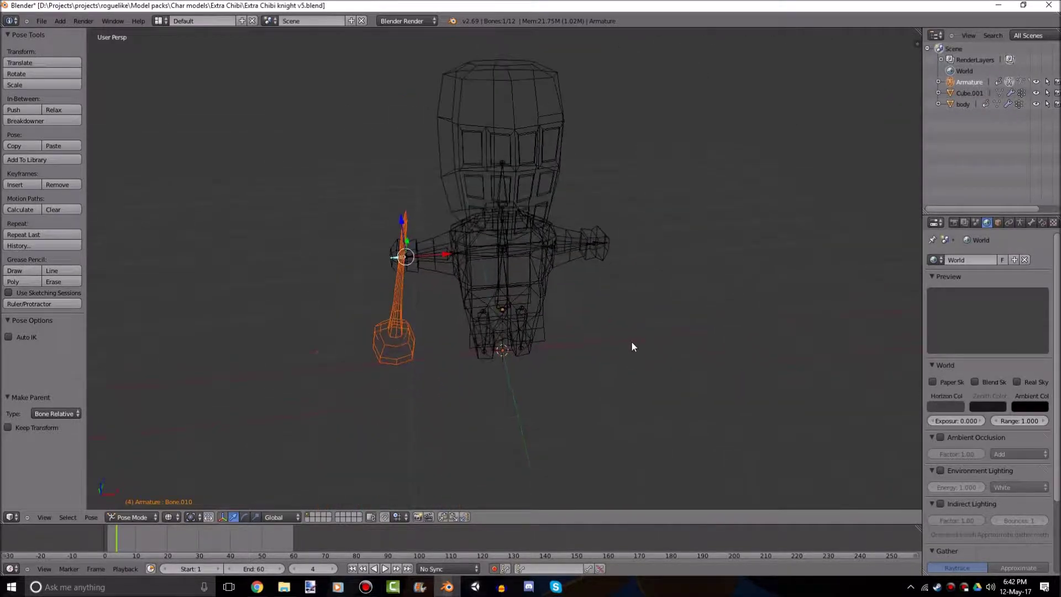
pyautogui.scroll(6, 502, 316)
pyautogui.press('z')
pyautogui.rightClick(410, 373)
pyautogui.scroll(-5, 441, 302)
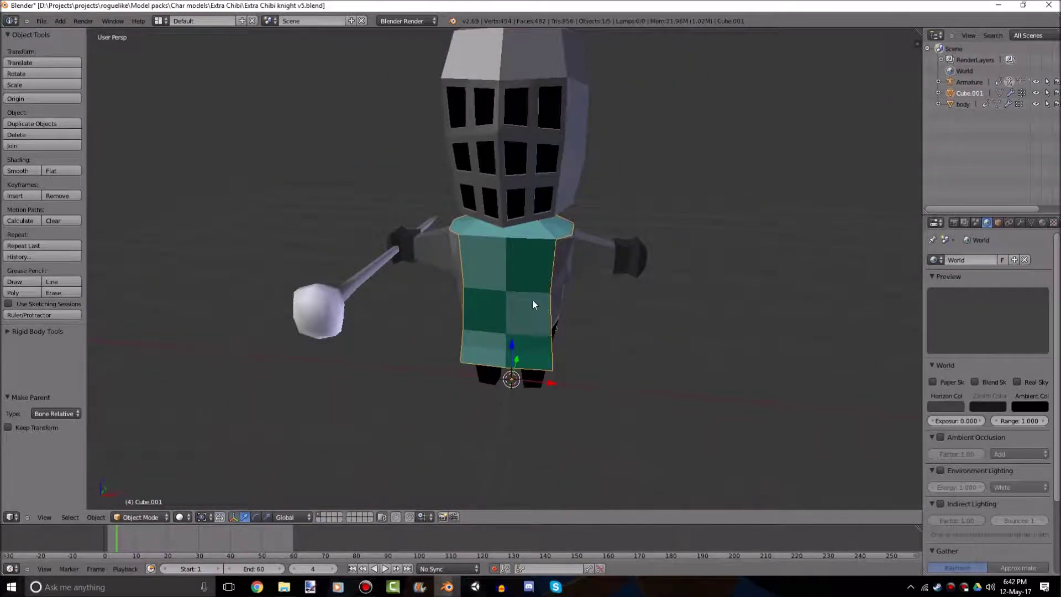
pyautogui.scroll(2, 532, 303)
pyautogui.press('z')
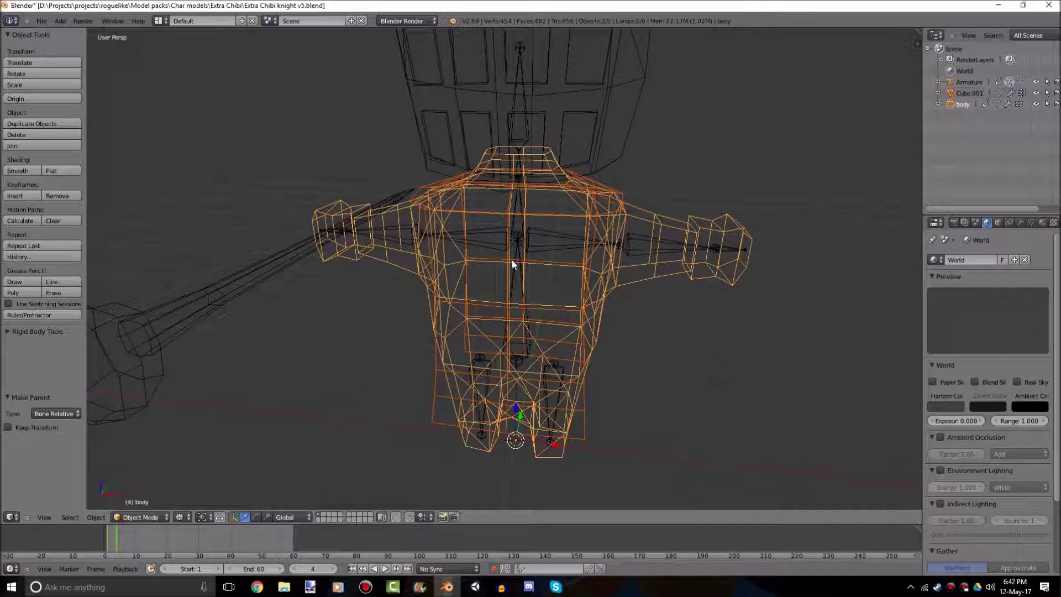
pyautogui.keyDown('shift'); pyautogui.rightClick(510, 262); pyautogui.keyUp('shift')
pyautogui.hotkey('ctrl', 'Tab')
pyautogui.moveTo(526, 256); pyautogui.dragTo(542, 177, button='middle')
pyautogui.hotkey('ctrl', 'p')
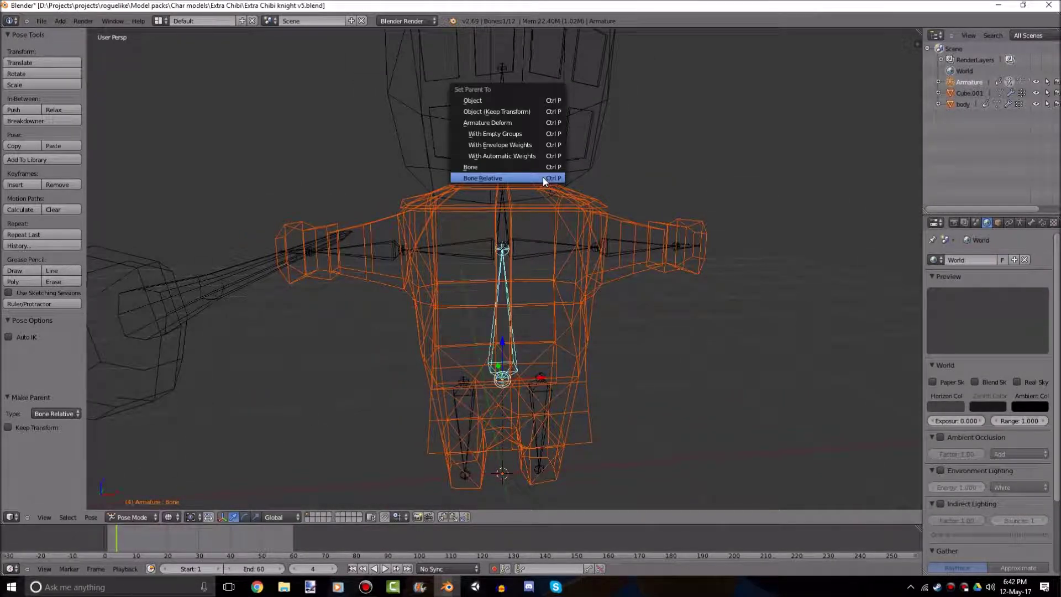
pyautogui.click(509, 153)
# - Inspect the mace hand's bone and the surrounding body mesh in wireframe and solid shading
pyautogui.scroll(-1, 403, 274)
pyautogui.scroll(2, 403, 273)
pyautogui.moveTo(488, 280); pyautogui.dragTo(514, 303, button='middle')
pyautogui.scroll(3, 390, 253)
pyautogui.scroll(-3, 734, 335)
pyautogui.scroll(2, 678, 334)
pyautogui.rightClick(519, 298)
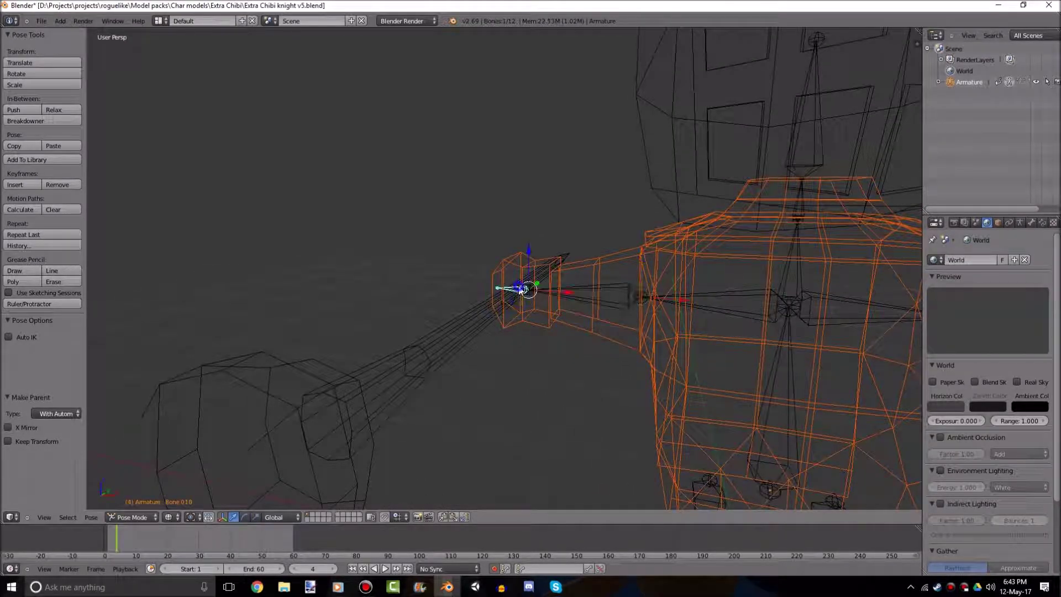
pyautogui.scroll(-4, 646, 367)
pyautogui.press('z')
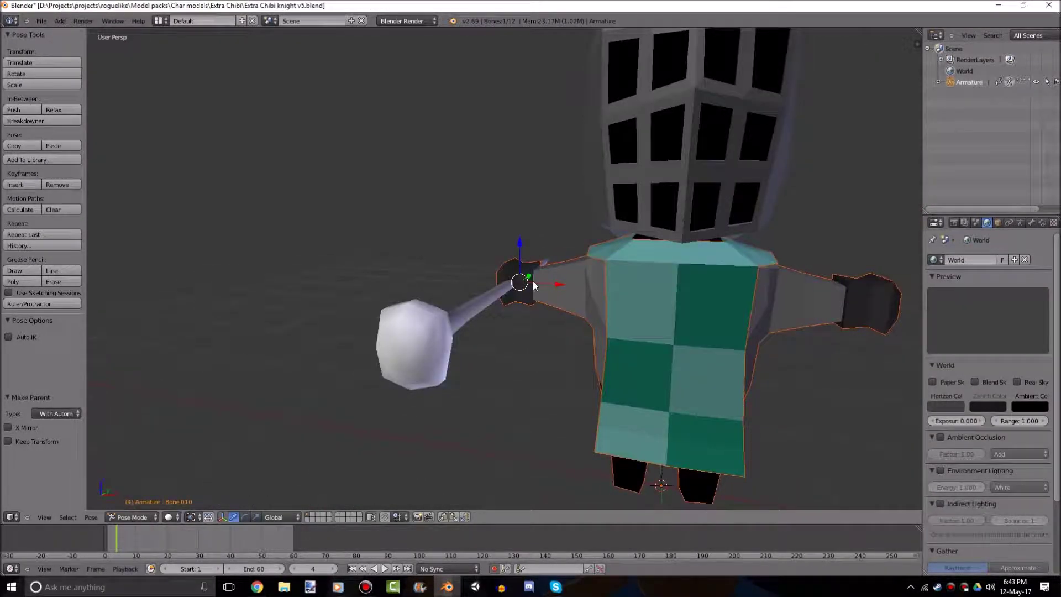
pyautogui.press('z')
# - Clear the selection, pick the mace-side arm bone and rotate it about -82° around the global Y axis
pyautogui.rightClick(596, 287)
pyautogui.rightClick(584, 287)
pyautogui.rightClick(591, 307)
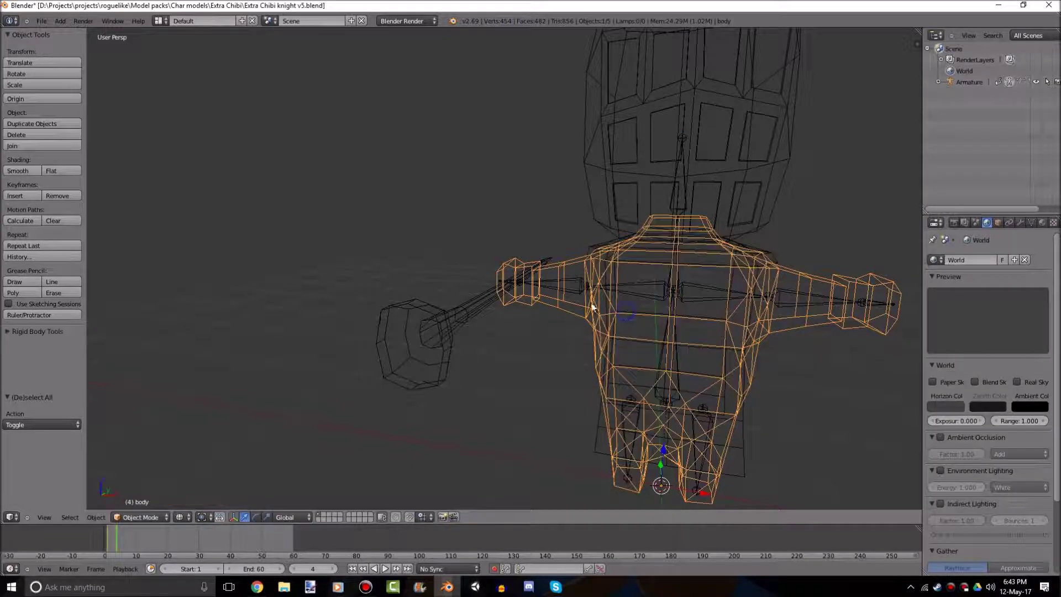
pyautogui.press('a')
pyautogui.rightClick(562, 287)
pyautogui.rightClick(561, 287)
pyautogui.press('z')
pyautogui.scroll(3, 641, 325)
pyautogui.moveTo(642, 325)
pyautogui.mouseDown(button='middle')
pyautogui.moveTo(804, 365)
pyautogui.moveTo(755, 336)
pyautogui.moveTo(670, 370)
pyautogui.mouseUp(button='middle')
pyautogui.scroll(-4, 804, 365)
pyautogui.press('r')
pyautogui.press('x')
pyautogui.press('y')
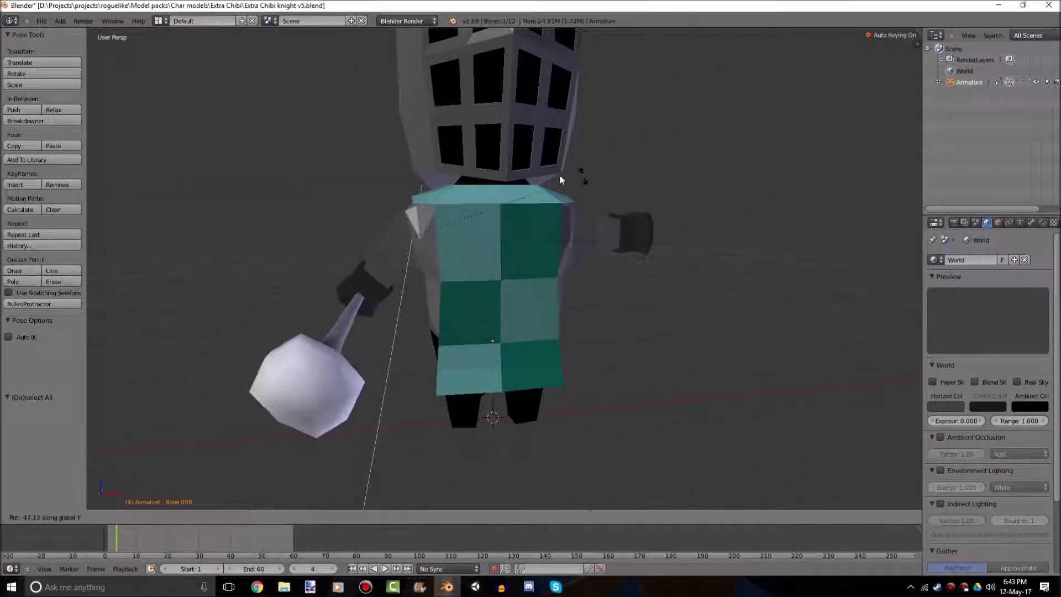
# - Rotate the opposite arm bone around the global Y axis so that arm also hangs down, and deselect the bones
pyautogui.moveTo(610, 279)
pyautogui.mouseDown(button='middle')
pyautogui.moveTo(613, 268)
pyautogui.moveTo(719, 308)
pyautogui.moveTo(599, 346)
pyautogui.mouseUp(button='middle')
pyautogui.press('z')
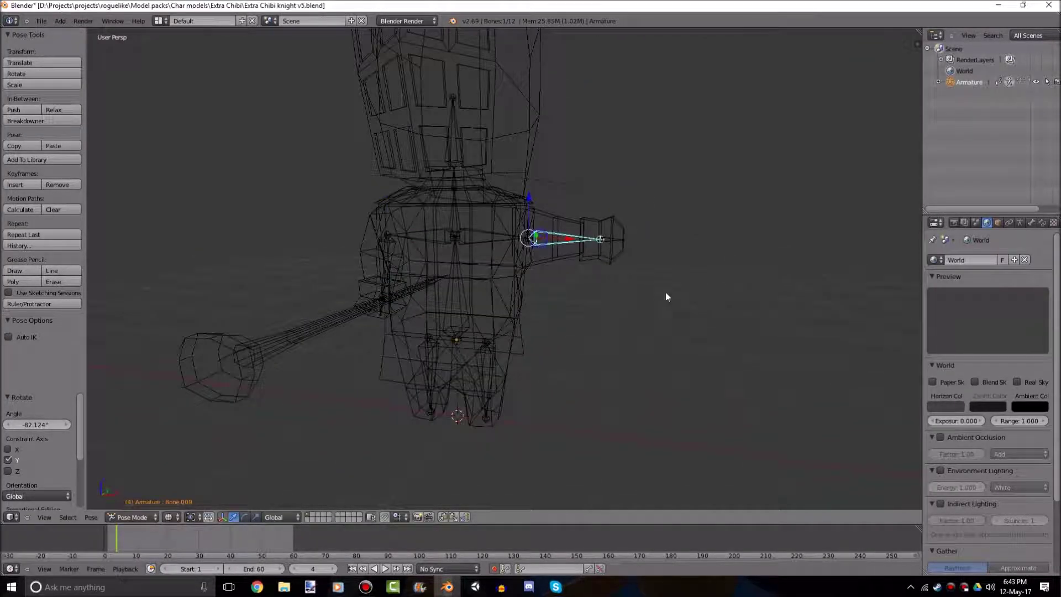
pyautogui.press('z')
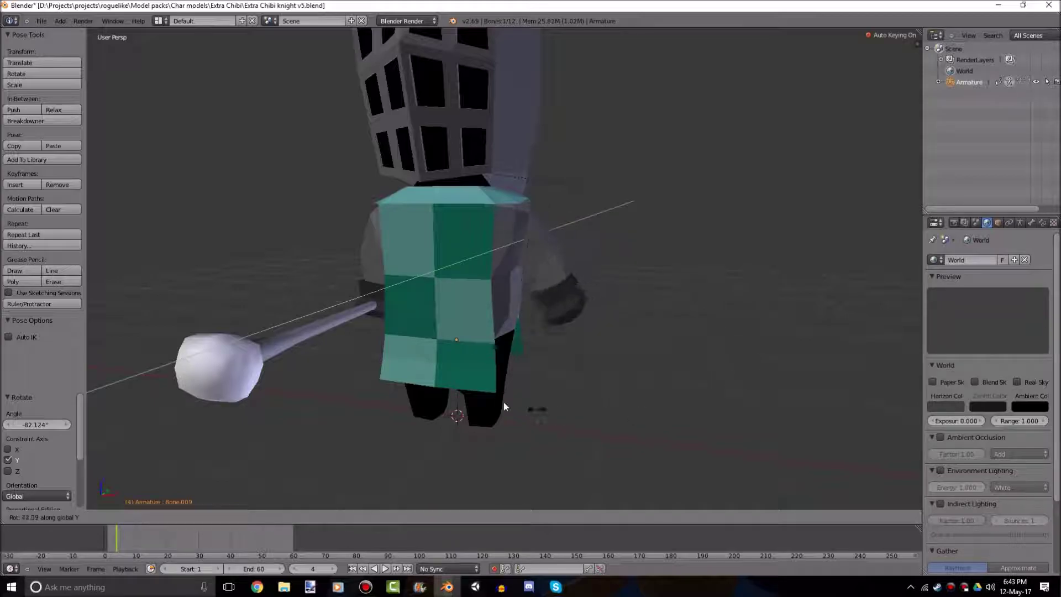
pyautogui.click(495, 387)
pyautogui.moveTo(498, 387); pyautogui.dragTo(782, 397, button='middle')
pyautogui.scroll(-2, 782, 396)
pyautogui.press('a')
# - Try raising the free arm's bone above the shoulder in Edit Mode and check the arm in Pose Mode
pyautogui.scroll(4, 779, 386)
pyautogui.moveTo(770, 359)
pyautogui.mouseDown(button='middle')
pyautogui.moveTo(722, 297)
pyautogui.moveTo(443, 320)
pyautogui.moveTo(570, 310)
pyautogui.moveTo(576, 293)
pyautogui.moveTo(571, 316)
pyautogui.moveTo(508, 298)
pyautogui.moveTo(580, 303)
pyautogui.moveTo(630, 284)
pyautogui.mouseUp(button='middle')
pyautogui.press('Tab')
pyautogui.press('z')
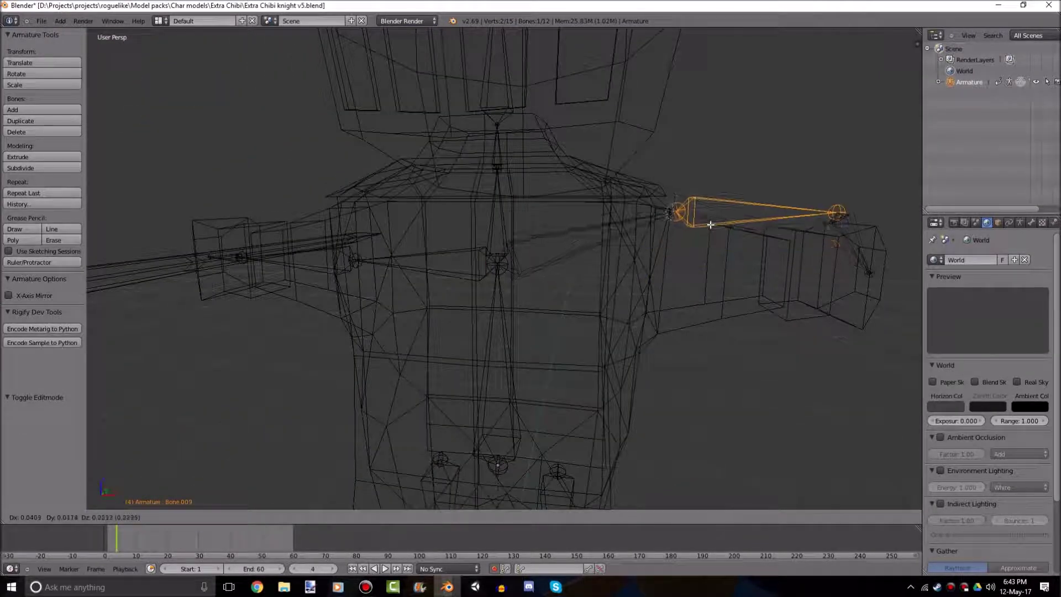
pyautogui.click(711, 185)
pyautogui.press('Tab')
pyautogui.press('z')
pyautogui.moveTo(715, 272); pyautogui.dragTo(591, 282, button='middle')
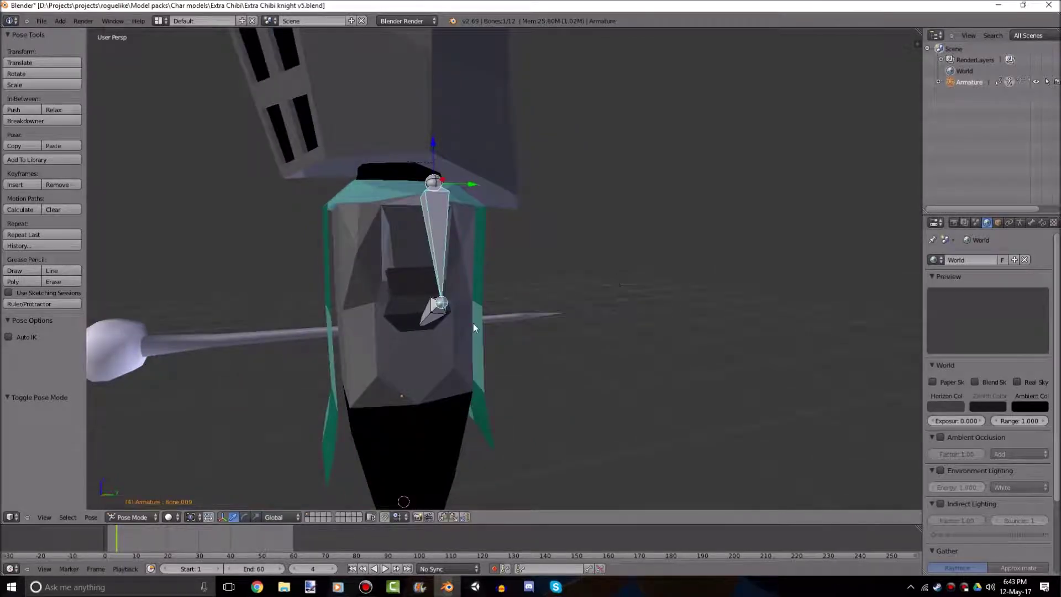
# - Restore the raised arm bone to its original place in Edit Mode and deselect everything in Pose Mode
pyautogui.moveTo(473, 323)
pyautogui.mouseDown(button='middle')
pyautogui.moveTo(682, 329)
pyautogui.moveTo(651, 307)
pyautogui.moveTo(658, 348)
pyautogui.moveTo(492, 355)
pyautogui.moveTo(691, 331)
pyautogui.moveTo(563, 360)
pyautogui.mouseUp(button='middle')
pyautogui.press('Tab')
pyautogui.press('z')
pyautogui.press('Tab')
pyautogui.press('a')
pyautogui.press('z')
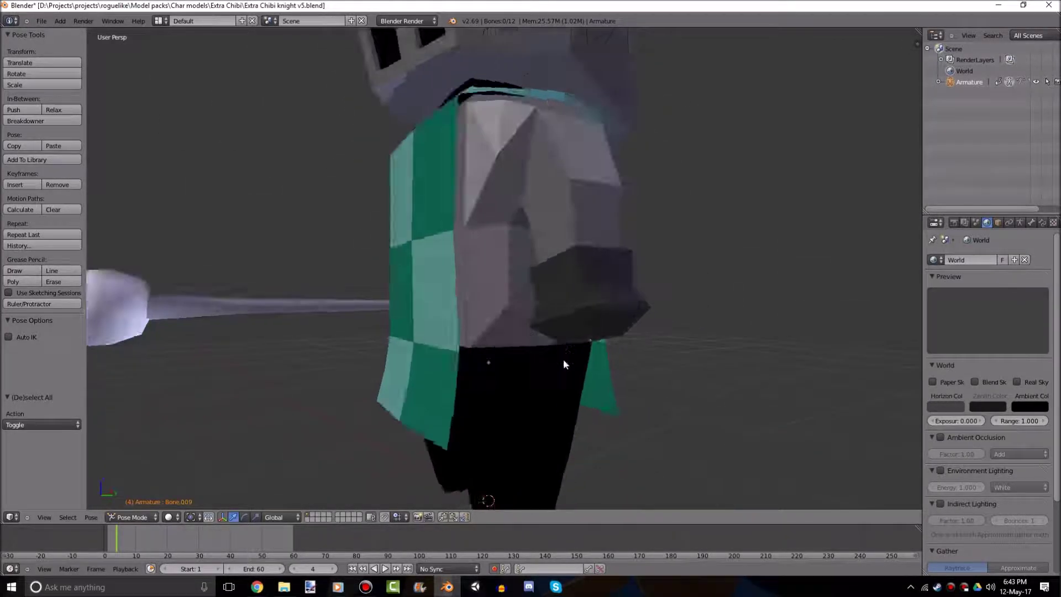
# - Test-rotate the leg bone on the free-arm side around the X axis in solid shading to check the leg's deformation
pyautogui.press('z')
pyautogui.rightClick(533, 386)
pyautogui.press('KP_Decimal')
pyautogui.press('z')
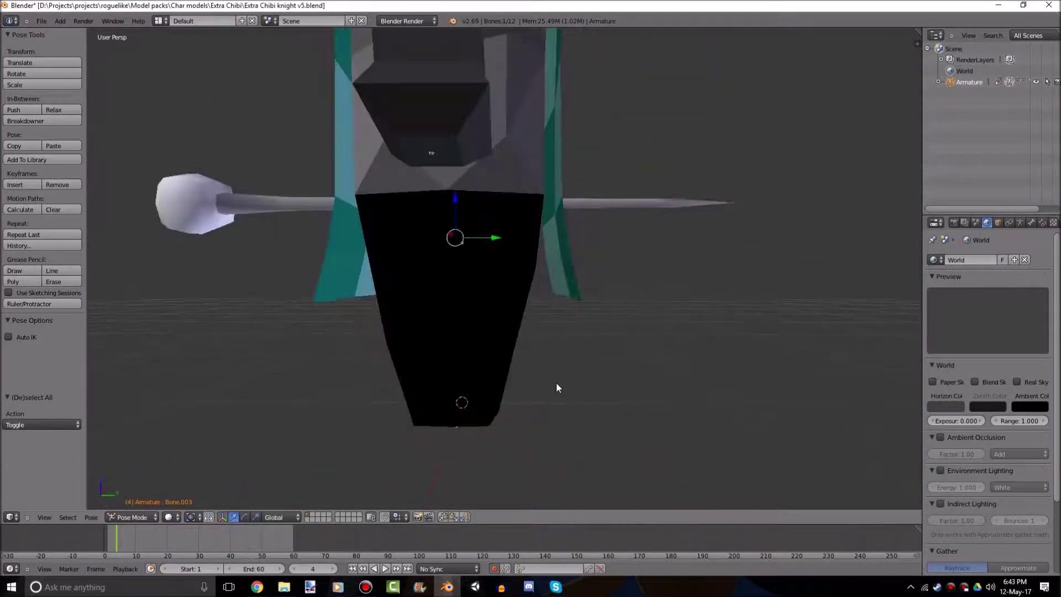
pyautogui.press('r')
pyautogui.press('x')
pyautogui.click(695, 191)
pyautogui.moveTo(695, 191); pyautogui.dragTo(671, 278, button='middle')
# - Subdivide both leg bones with one cut in Edit Mode
pyautogui.press('z')
pyautogui.scroll(5, 531, 288)
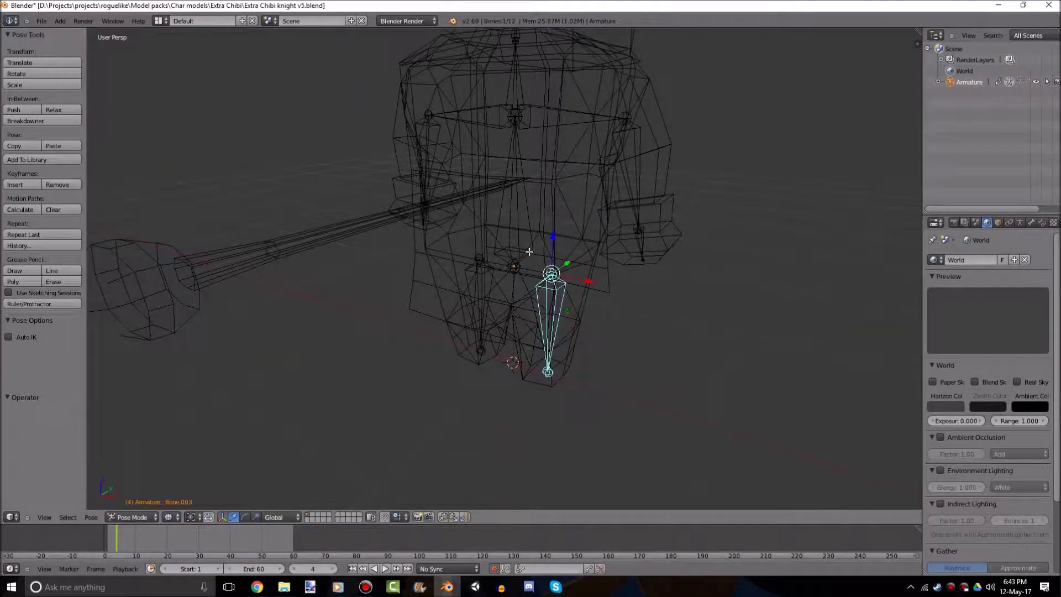
pyautogui.press('Tab')
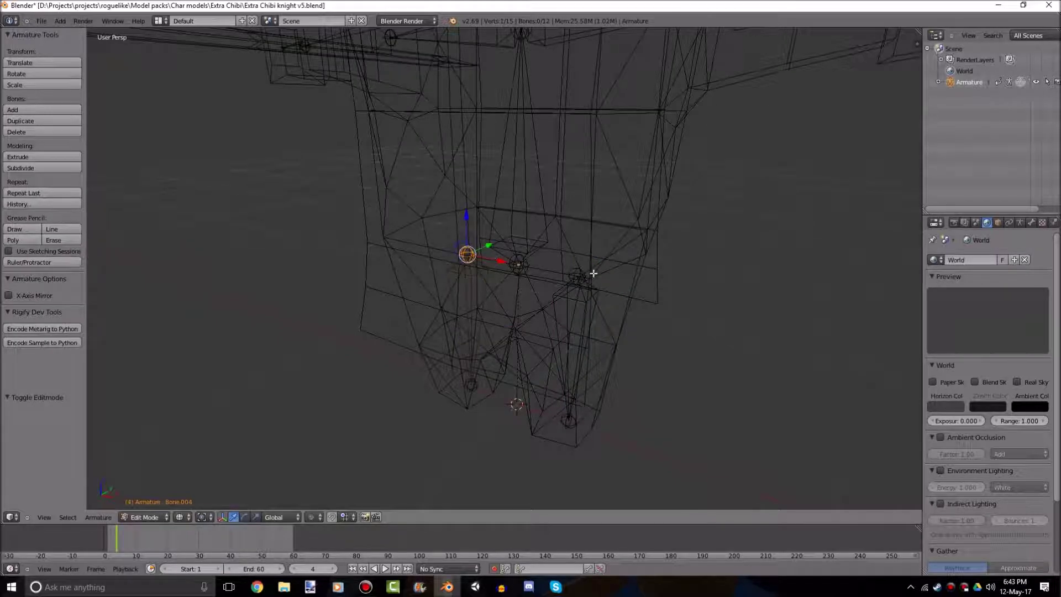
pyautogui.press('KP_1')
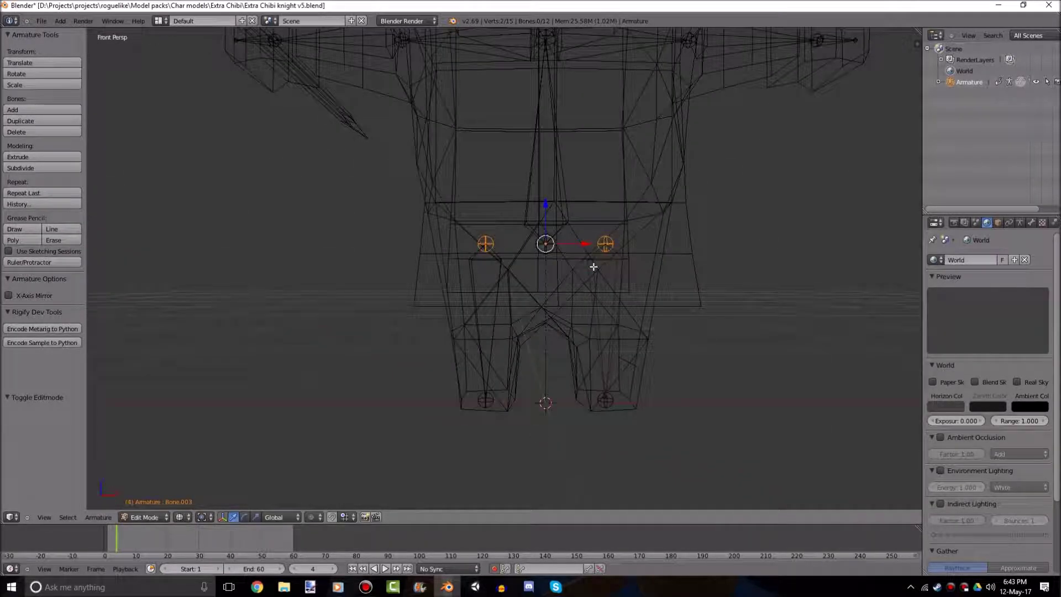
pyautogui.scroll(1, 593, 267)
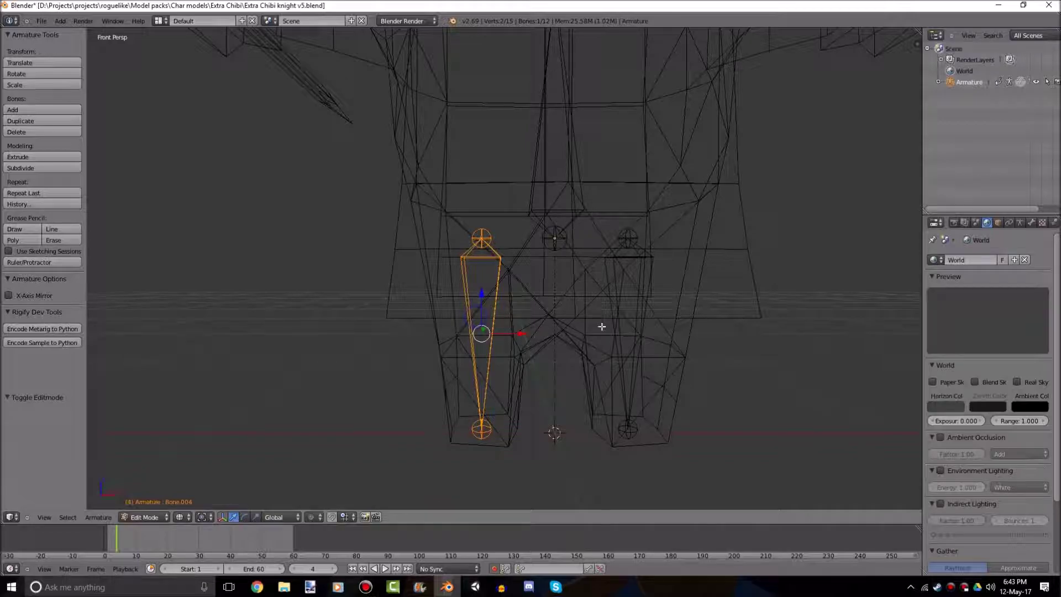
pyautogui.click(28, 166)
# - Subdivide the lower spine bone between the hips and the shoulders with one cut
pyautogui.keyDown('shift'); pyautogui.moveTo(758, 222); pyautogui.dragTo(733, 437, button='middle'); pyautogui.keyUp('shift')
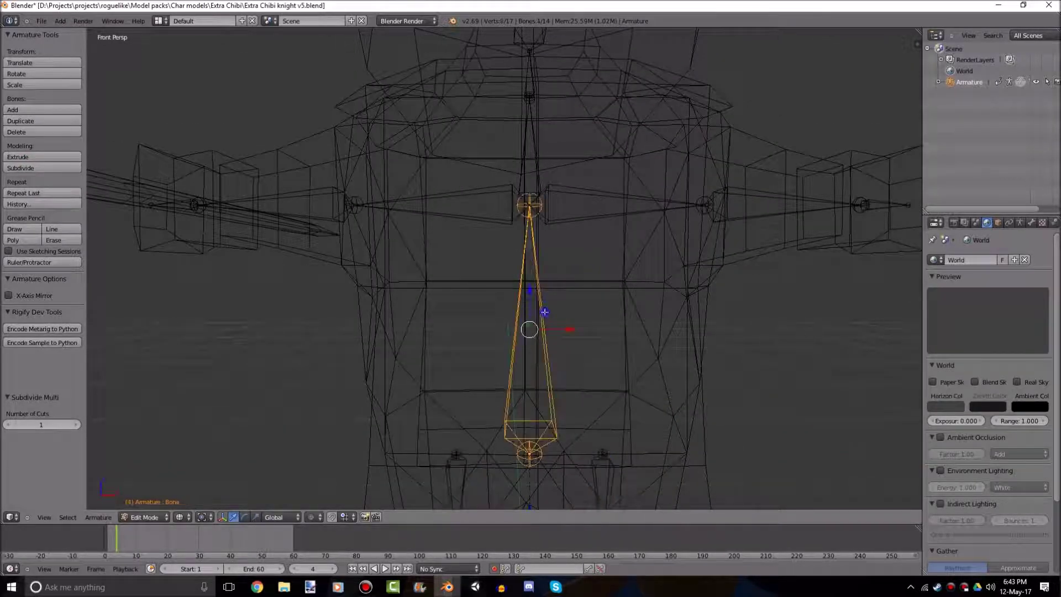
pyautogui.click(26, 167)
pyautogui.scroll(-2, 592, 424)
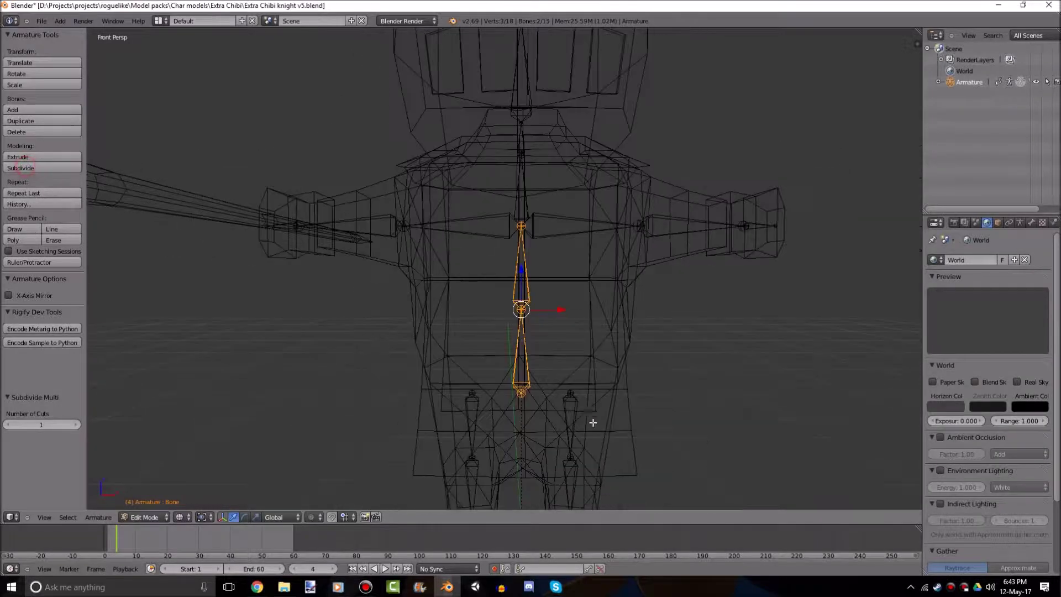
pyautogui.keyDown('shift'); pyautogui.moveTo(592, 423); pyautogui.dragTo(581, 277, button='middle'); pyautogui.keyUp('shift')
pyautogui.scroll(3, 475, 310)
# - Parent the body and tabard meshes to the subdivided armature with automatic weights
pyautogui.press('Tab')
pyautogui.press('a')
pyautogui.scroll(-5, 581, 316)
pyautogui.scroll(2, 581, 319)
pyautogui.rightClick(517, 231)
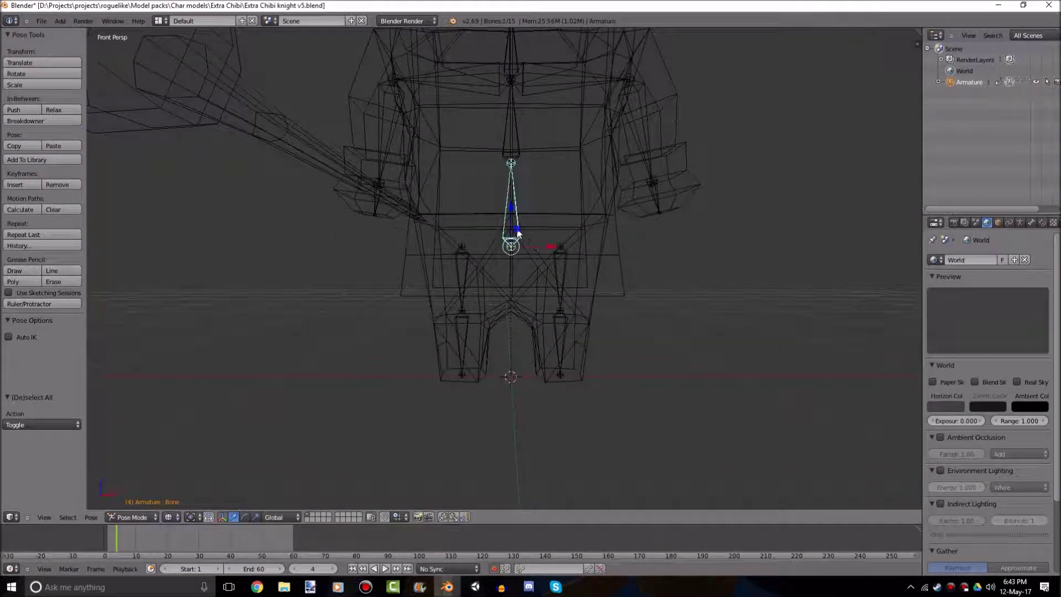
pyautogui.scroll(1, 633, 250)
pyautogui.hotkey('ctrl', 'Tab')
pyautogui.rightClick(437, 238)
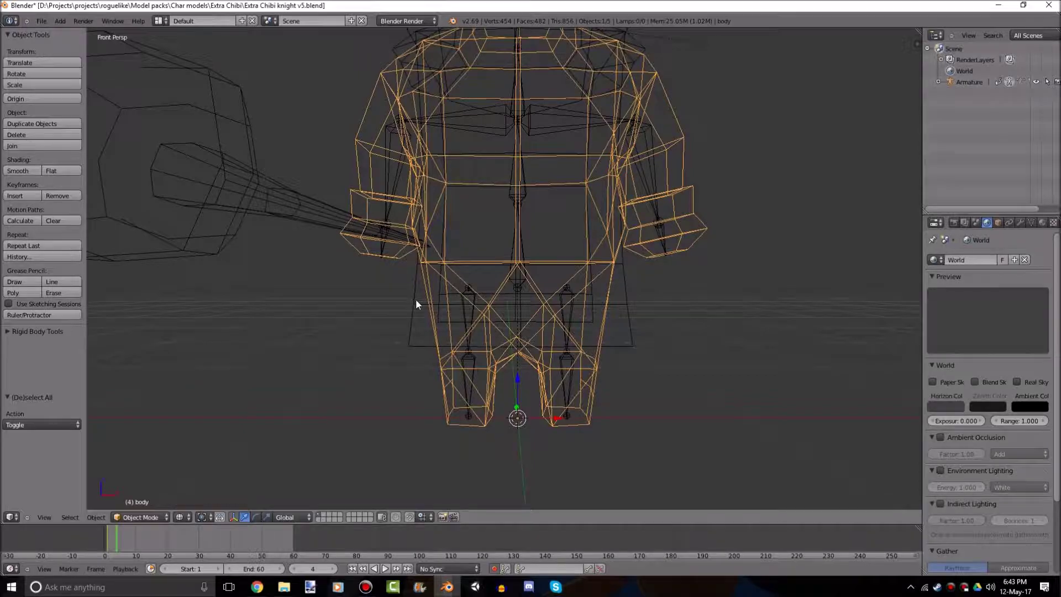
pyautogui.press('z')
pyautogui.rightClick(469, 243)
pyautogui.press('z')
pyautogui.rightClick(517, 194)
pyautogui.hotkey('ctrl', 'Tab')
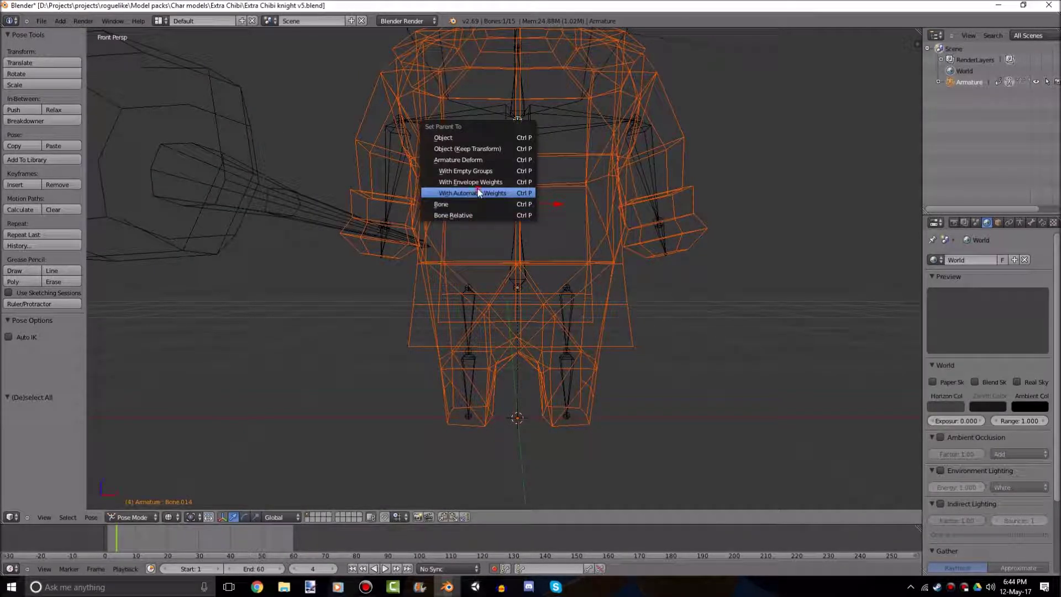
pyautogui.click(478, 192)
# - Test-rotate the upper leg bone on the mace side by about 32° around the X axis in right orthographic view
pyautogui.moveTo(698, 285); pyautogui.dragTo(509, 288, button='middle')
pyautogui.rightClick(463, 308)
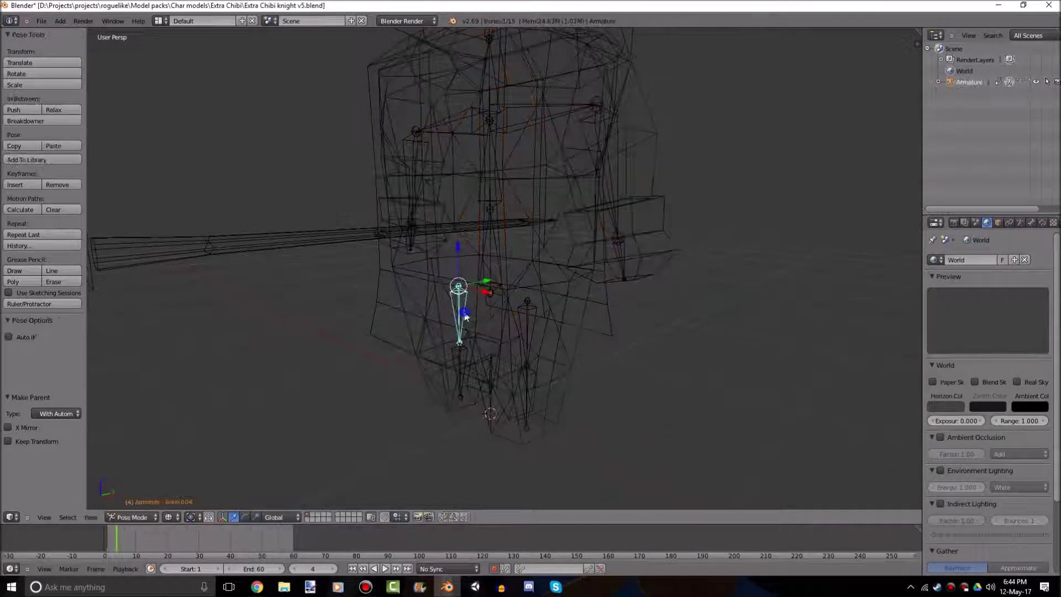
pyautogui.moveTo(682, 364); pyautogui.dragTo(690, 309, button='middle')
pyautogui.press('KP_3')
pyautogui.press('KP_5')
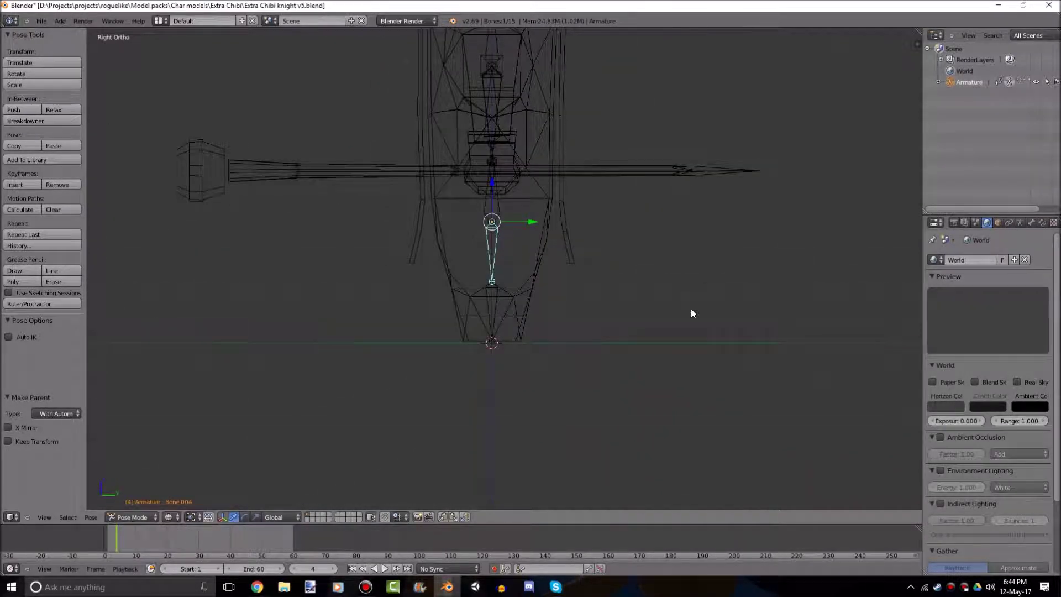
pyautogui.scroll(5, 691, 332)
pyautogui.press('r')
pyautogui.click(782, 232)
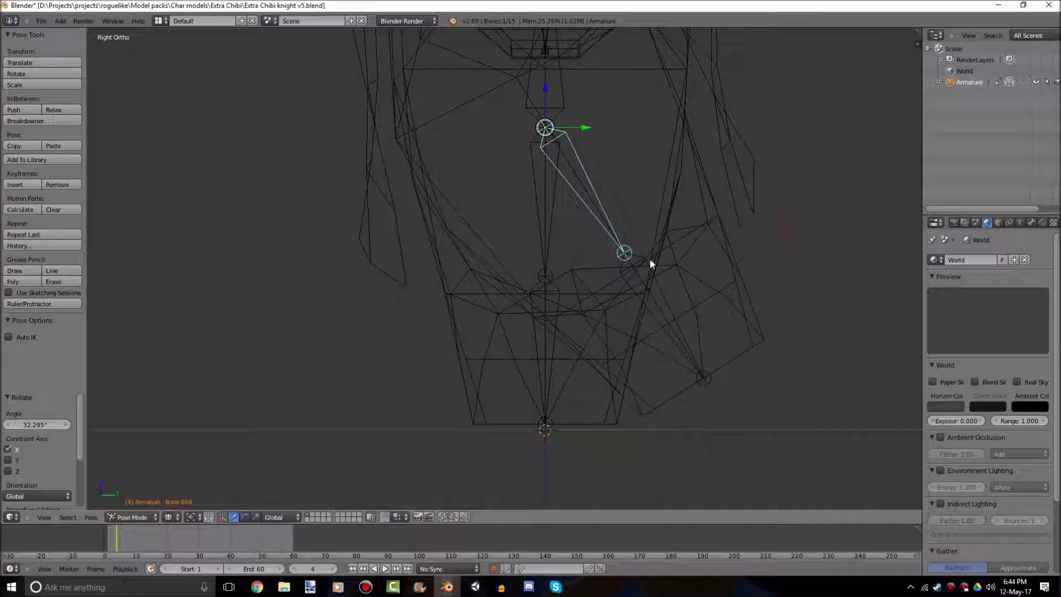
# - Inspect the bent leg from several angles in solid shading and undo its rotation
pyautogui.press('z')
pyautogui.press('a')
pyautogui.moveTo(793, 385)
pyautogui.mouseDown(button='middle')
pyautogui.moveTo(729, 272)
pyautogui.moveTo(686, 248)
pyautogui.moveTo(459, 256)
pyautogui.moveTo(681, 313)
pyautogui.moveTo(697, 277)
pyautogui.moveTo(620, 283)
pyautogui.moveTo(555, 217)
pyautogui.moveTo(701, 337)
pyautogui.moveTo(519, 327)
pyautogui.moveTo(636, 338)
pyautogui.moveTo(662, 300)
pyautogui.moveTo(563, 297)
pyautogui.moveTo(658, 339)
pyautogui.moveTo(666, 327)
pyautogui.moveTo(367, 385)
pyautogui.mouseUp(button='middle')
pyautogui.press('KP_5')
pyautogui.scroll(3, 663, 300)
pyautogui.scroll(-3, 662, 300)
pyautogui.hotkey('ctrl', 'z')
pyautogui.hotkey('ctrl', 'z')
pyautogui.hotkey('ctrl', 'z')
pyautogui.press('z')
# - Rotate the lowest spine bone about 28° around the Z axis in solid shading
pyautogui.scroll(3, 451, 280)
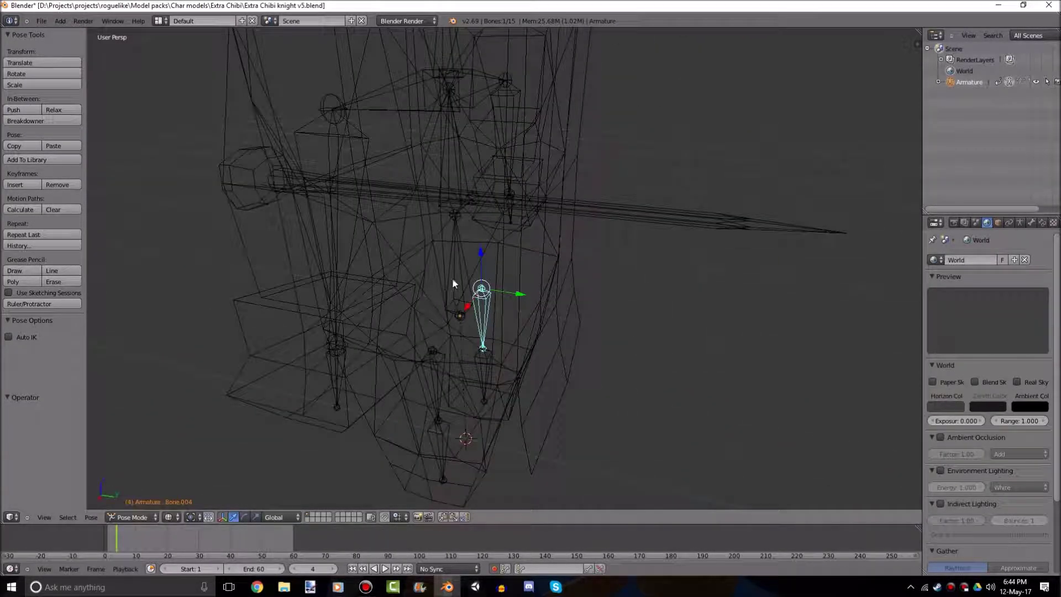
pyautogui.press('z')
pyautogui.press('r')
pyautogui.press('z')
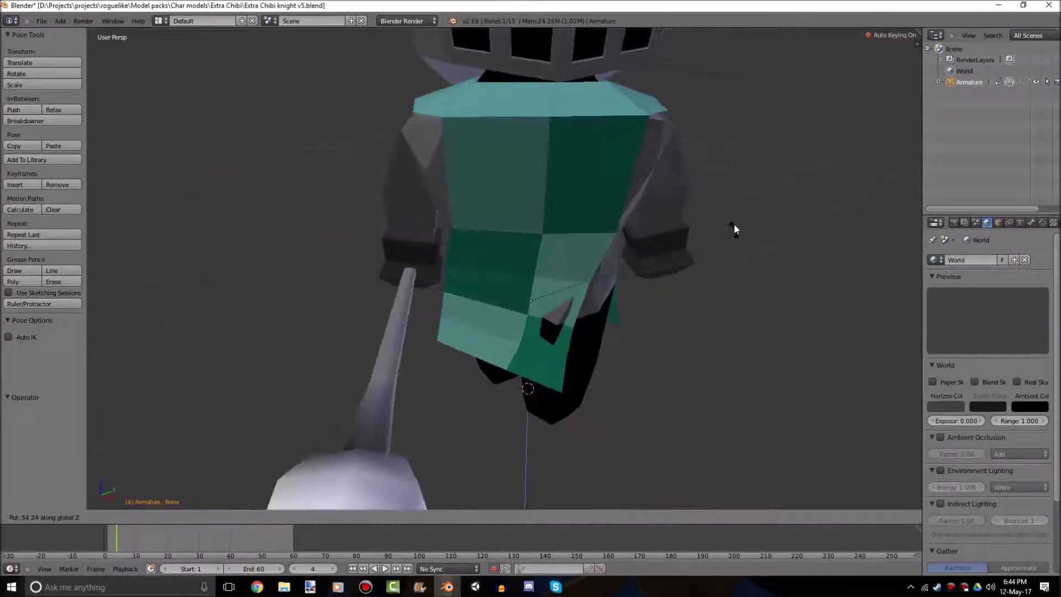
pyautogui.click(725, 324)
pyautogui.moveTo(725, 324)
pyautogui.mouseDown(button='middle')
pyautogui.moveTo(553, 323)
pyautogui.moveTo(667, 321)
pyautogui.mouseUp(button='middle')
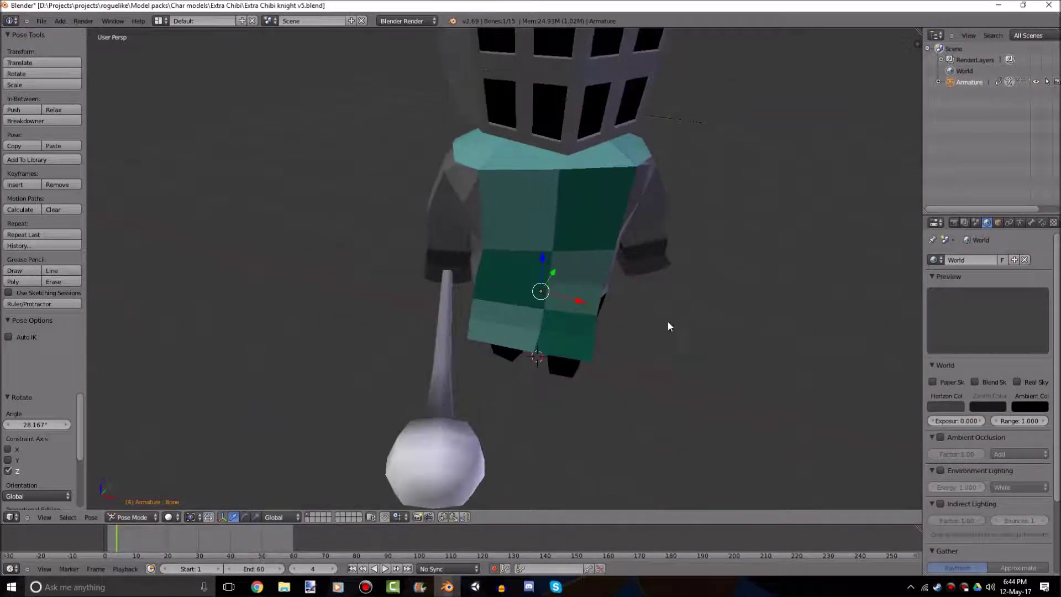
# - Rotate the middle spine bone about 18° around the Z axis to twist the torso further
pyautogui.press('z')
pyautogui.press('z')
pyautogui.press('r')
pyautogui.press('z')
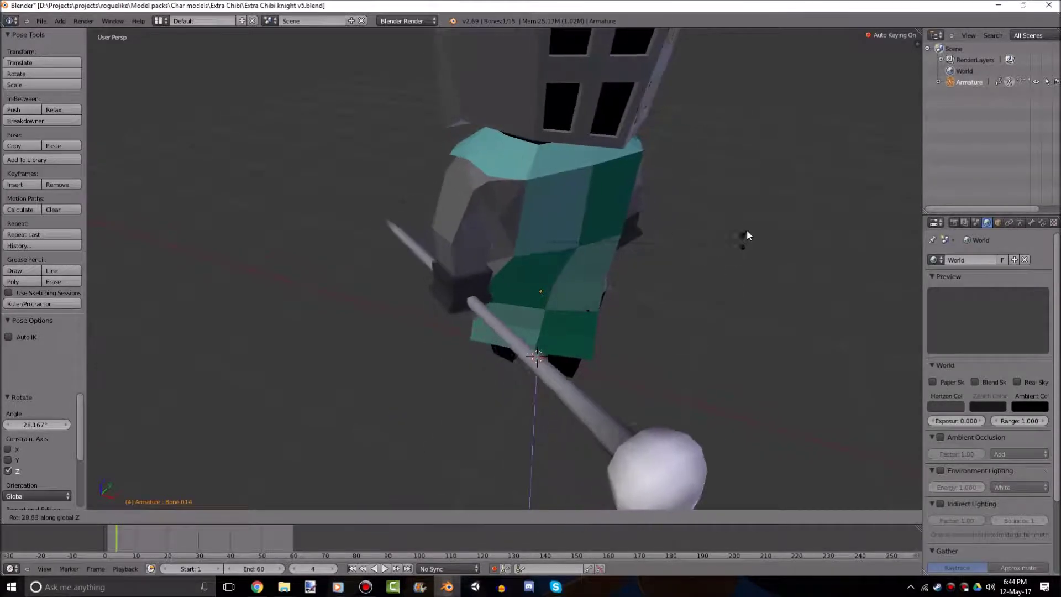
pyautogui.click(736, 285)
pyautogui.moveTo(736, 285)
pyautogui.mouseDown(button='middle')
pyautogui.moveTo(618, 289)
pyautogui.moveTo(539, 268)
pyautogui.moveTo(634, 333)
pyautogui.mouseUp(button='middle')
# - Select both shoulder bones and rotate them together about 10.7° around the Z axis
pyautogui.press('z')
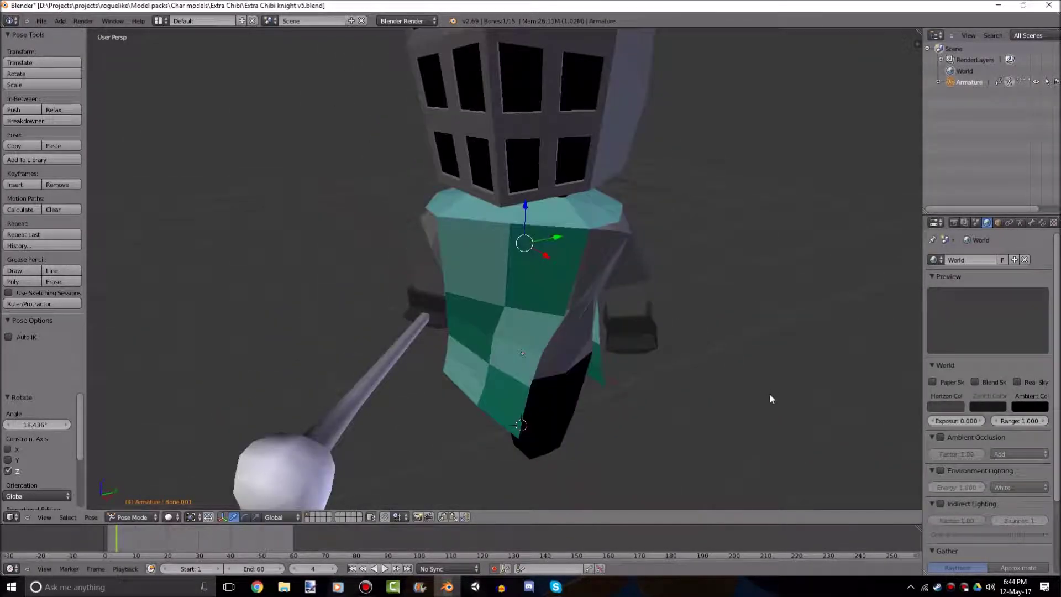
pyautogui.press('z')
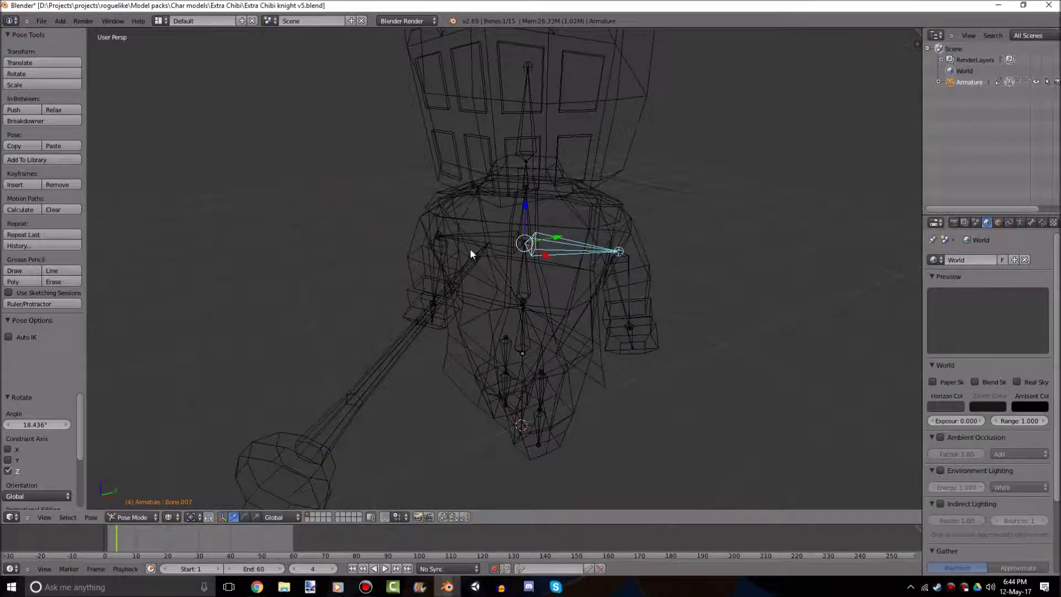
pyautogui.keyDown('shift'); pyautogui.rightClick(483, 242); pyautogui.keyUp('shift')
pyautogui.hotkey('ctrl', 'z')
pyautogui.keyDown('shift'); pyautogui.rightClick(483, 242); pyautogui.keyUp('shift')
pyautogui.press('t')
pyautogui.press('z')
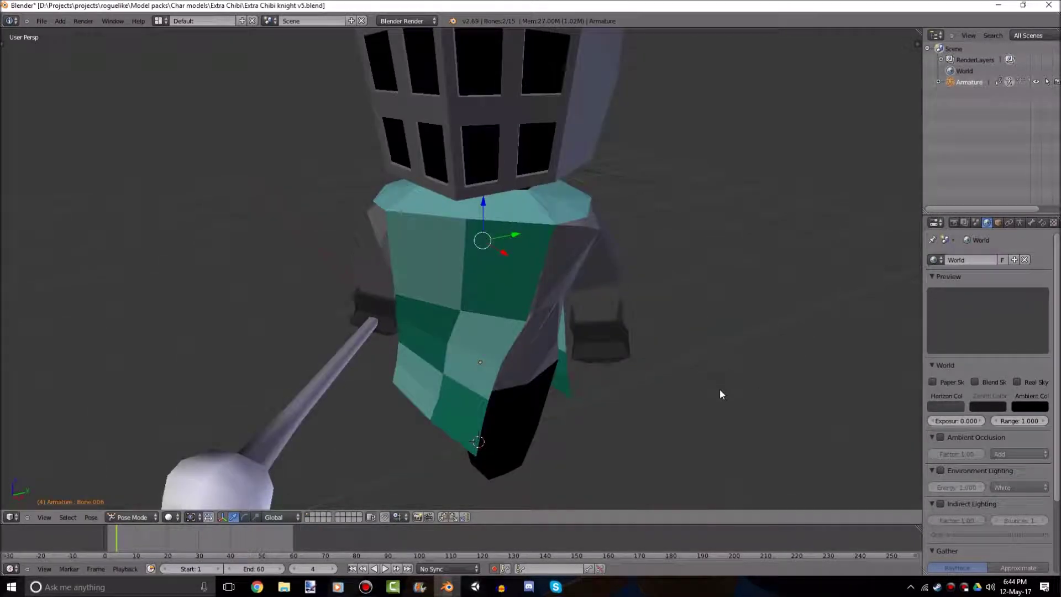
pyautogui.press('t')
pyautogui.press('r')
pyautogui.press('z')
pyautogui.click(757, 364)
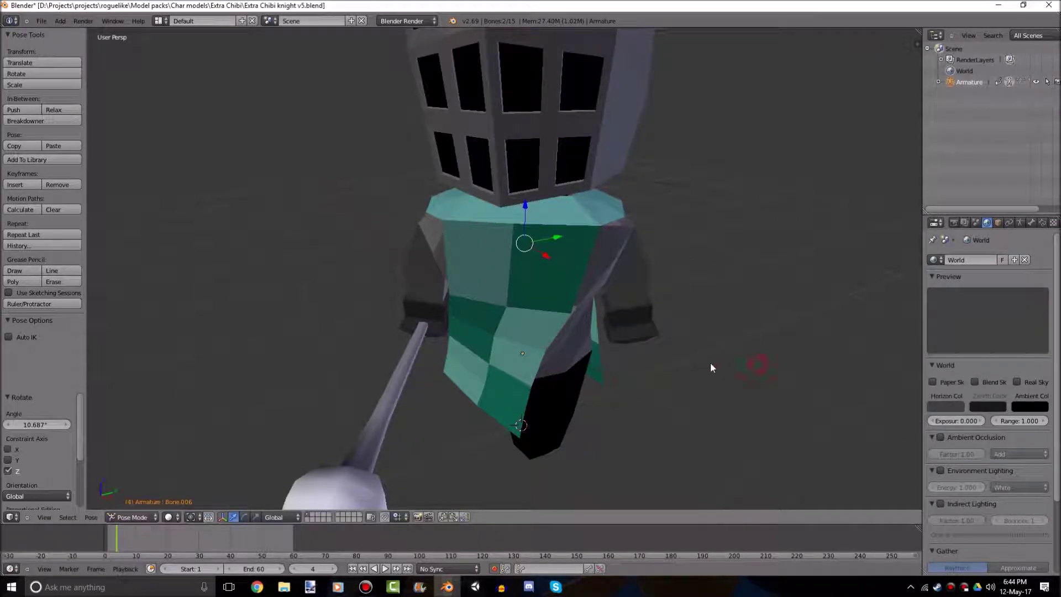
# - Swing the mace arm's upper bone outward by about 61° and check the deformation in solid shading with nothing selected
pyautogui.press('z')
pyautogui.rightClick(434, 276)
pyautogui.press('r')
pyautogui.click(424, 448)
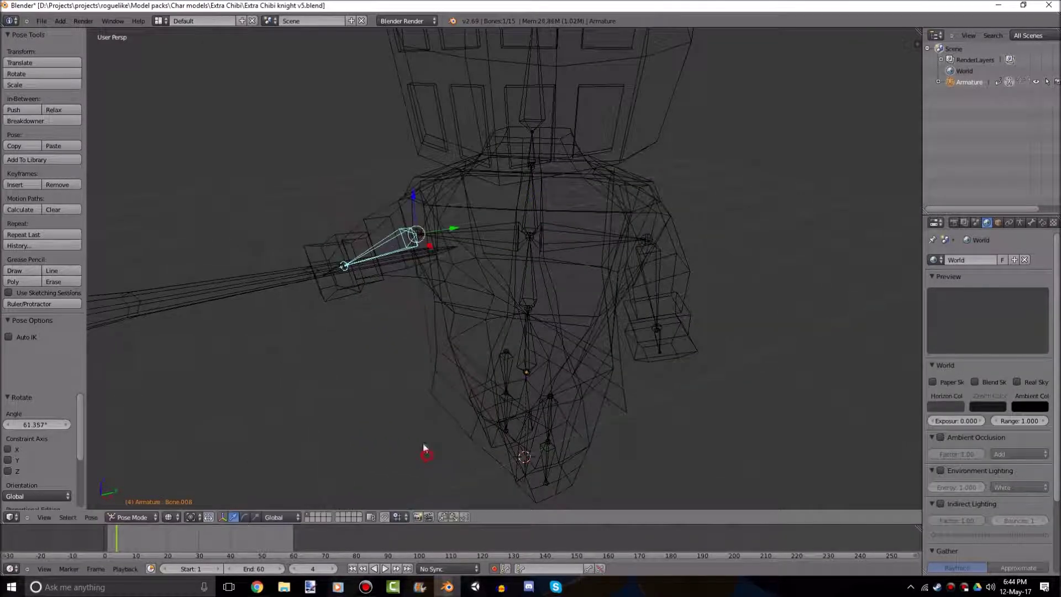
pyautogui.press('a')
pyautogui.press('z')
pyautogui.moveTo(425, 449)
pyautogui.mouseDown(button='middle')
pyautogui.moveTo(655, 353)
pyautogui.moveTo(866, 350)
pyautogui.moveTo(406, 343)
pyautogui.moveTo(768, 348)
pyautogui.moveTo(466, 379)
pyautogui.moveTo(523, 173)
pyautogui.mouseUp(button='middle')
# - Turn the head bone around the Z axis and check the helmet in solid shading
pyautogui.press('z')
pyautogui.hotkey('ctrl', 'Tab')
pyautogui.rightClick(524, 173)
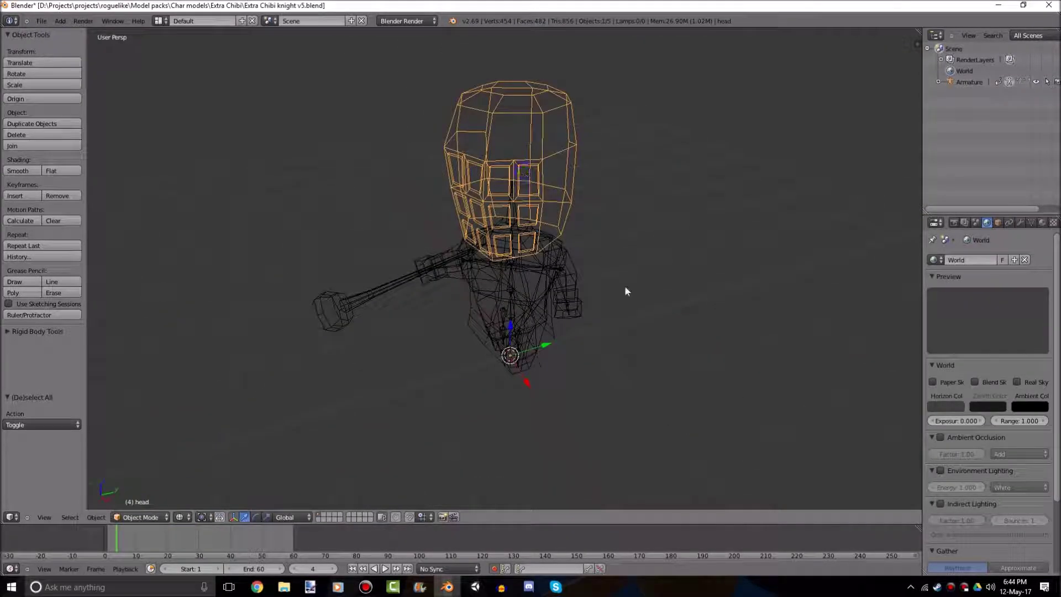
pyautogui.rightClick(511, 206)
pyautogui.press('r')
pyautogui.press('z')
pyautogui.click(685, 209)
pyautogui.press('a')
pyautogui.press('z')
pyautogui.moveTo(685, 215); pyautogui.dragTo(600, 362, button='middle')
# - Try rotating the upper leg bone on the free-arm side outward and undo the rotation
pyautogui.press('z')
pyautogui.scroll(4, 573, 394)
pyautogui.keyDown('shift'); pyautogui.moveTo(572, 413); pyautogui.dragTo(481, 326, button='middle'); pyautogui.keyUp('shift')
pyautogui.press('r')
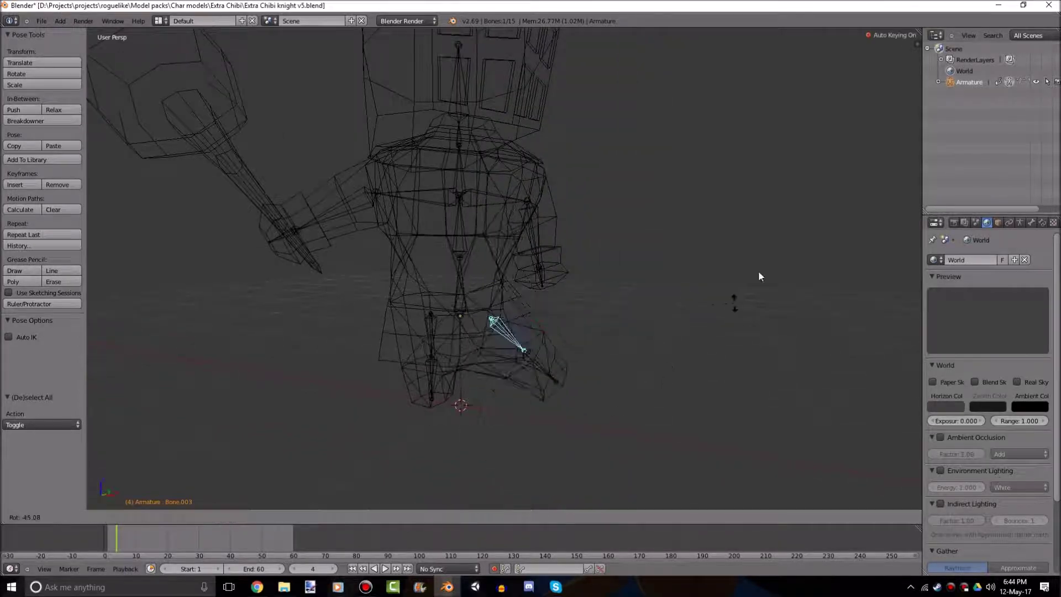
pyautogui.click(759, 268)
pyautogui.press('z')
pyautogui.moveTo(624, 333); pyautogui.dragTo(510, 343, button='middle')
pyautogui.hotkey('ctrl', 'z')
# - Rotate the upper leg bone on the free-arm side outward by about 17.6°
pyautogui.moveTo(600, 400); pyautogui.dragTo(697, 389, button='middle')
pyautogui.press('r')
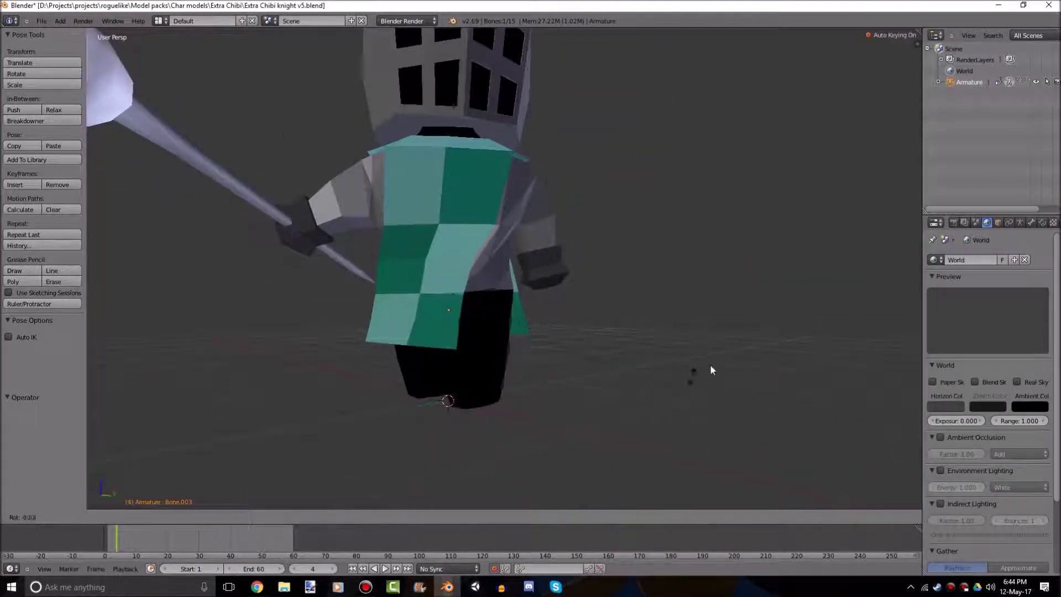
pyautogui.click(760, 334)
pyautogui.moveTo(759, 334); pyautogui.dragTo(659, 365, button='middle')
pyautogui.press('z')
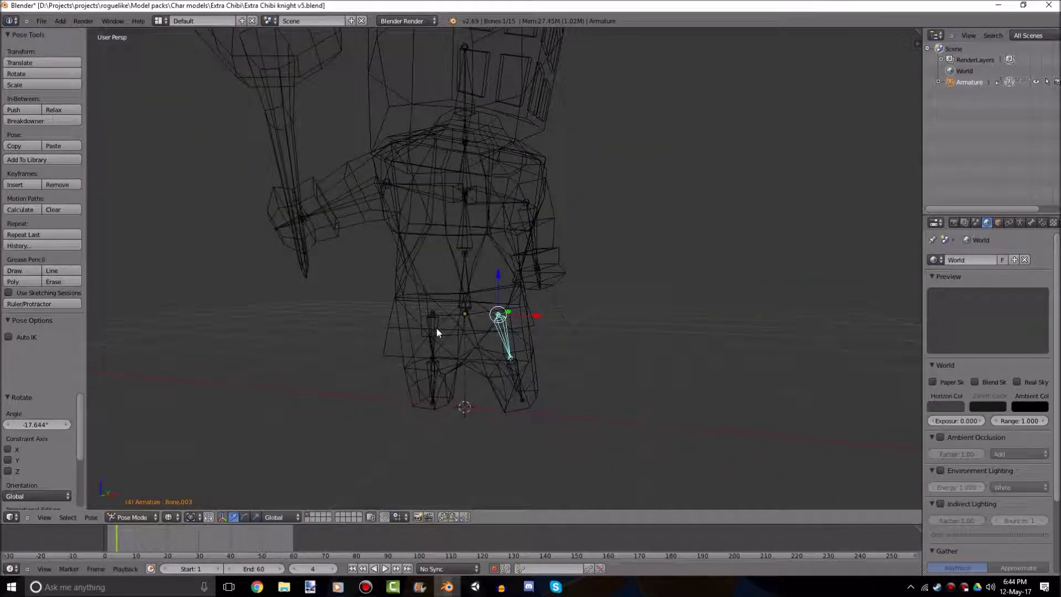
# - Try rotating the upper leg bone on the mace side outward and undo the rotation
pyautogui.rightClick(436, 330)
pyautogui.press('r')
pyautogui.click(413, 447)
pyautogui.press('z')
pyautogui.moveTo(594, 411); pyautogui.dragTo(671, 402, button='middle')
pyautogui.hotkey('ctrl', 'z')
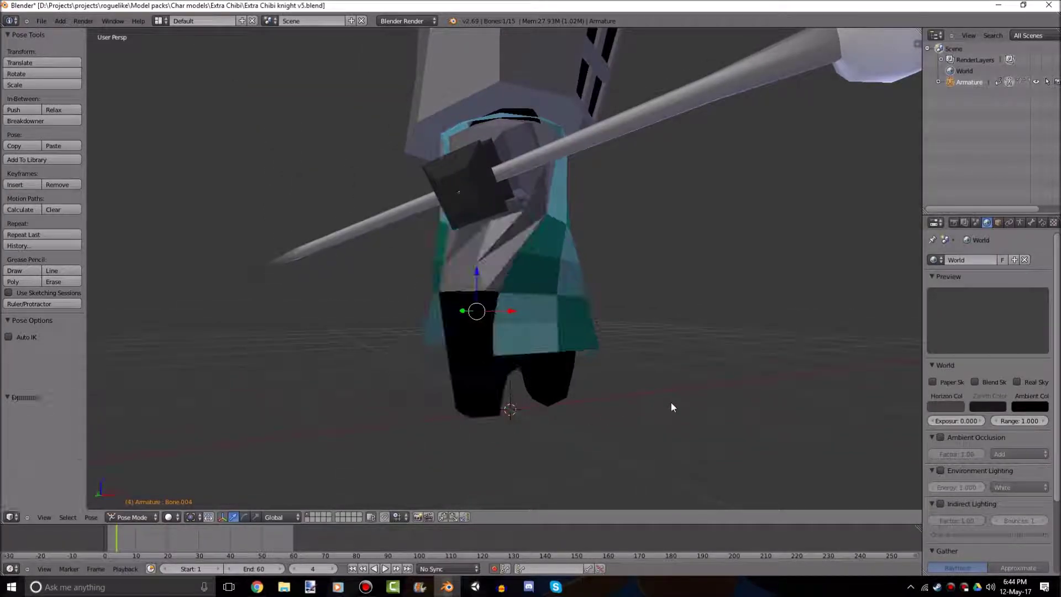
# - Rotate the mace-side upper leg bone outward without an axis constraint and deselect all bones
pyautogui.press('r')
pyautogui.press('z')
pyautogui.rightClick(643, 448)
pyautogui.press('r')
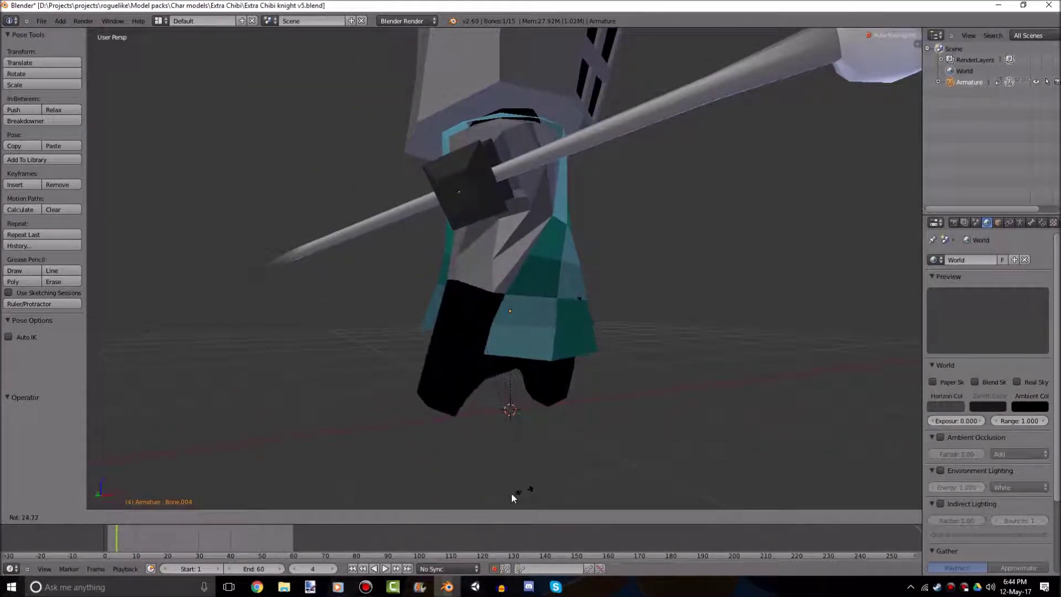
pyautogui.click(532, 479)
pyautogui.press('a')
pyautogui.moveTo(539, 471); pyautogui.dragTo(474, 477, button='middle')
# - Undo the last leg pose and redo the leg rotation from a different viewing angle
pyautogui.scroll(-4, 474, 477)
pyautogui.hotkey('ctrl', 'z')
pyautogui.moveTo(640, 450); pyautogui.dragTo(672, 426, button='middle')
pyautogui.hotkey('ctrl', 'z')
pyautogui.press('r')
pyautogui.click(567, 497)
# - Rotate the free-arm side's upper leg bone further and inspect the whole posed knight in solid shading
pyautogui.scroll(6, 498, 408)
pyautogui.press('z')
pyautogui.rightClick(493, 349)
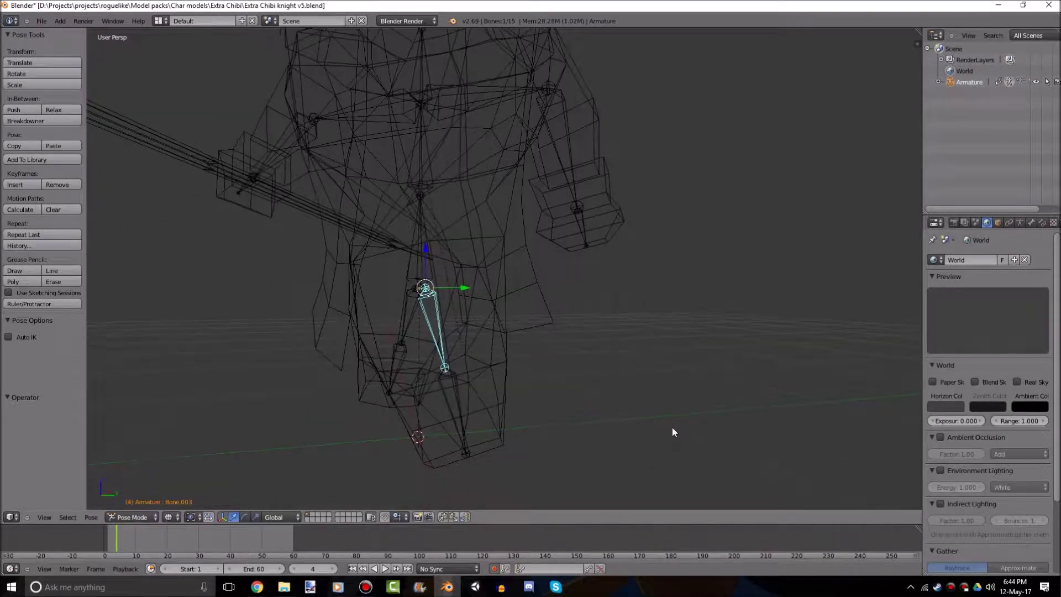
pyautogui.press('r')
pyautogui.click(618, 471)
pyautogui.press('z')
pyautogui.press('a')
pyautogui.scroll(-5, 624, 470)
pyautogui.scroll(2, 624, 470)
pyautogui.moveTo(624, 469); pyautogui.dragTo(635, 427, button='middle')
pyautogui.scroll(-7, 703, 446)
pyautogui.scroll(4, 741, 407)
# - Undo the test poses, the automatic-weights parenting and the bone subdivisions, back to the undivided leg bones in Edit Mode
pyautogui.hotkey('ctrl', 'z')
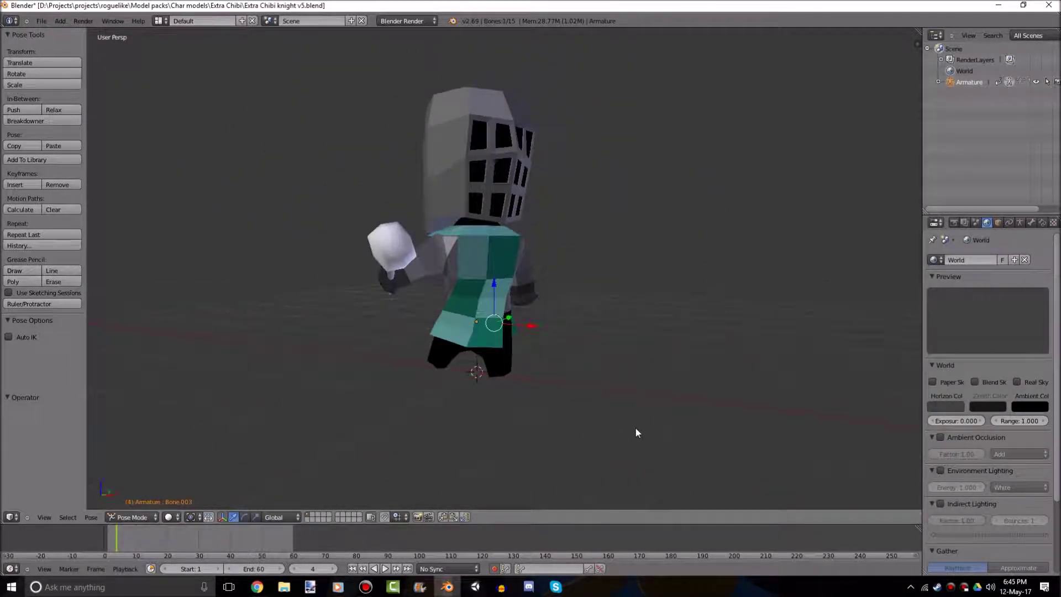
pyautogui.hotkey('ctrl', 'z')
pyautogui.hotkey('ctrl', 'z')
pyautogui.hotkey('ctrl', 'z')
pyautogui.hotkey('ctrl', 'z')
pyautogui.hotkey('ctrl', 'z')
pyautogui.hotkey('ctrl', 'z')
pyautogui.hotkey('ctrl', 'z')
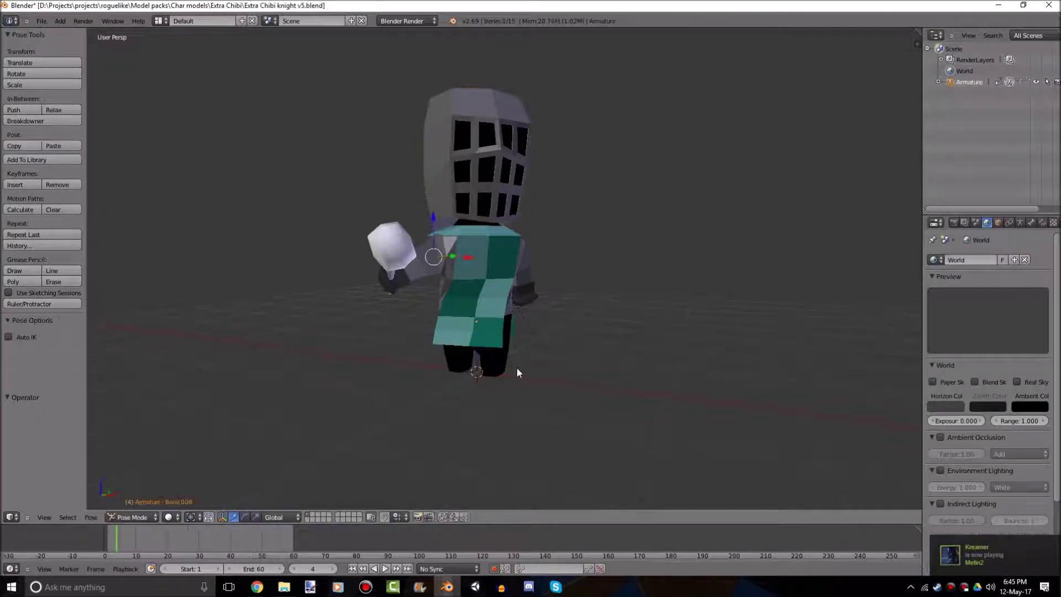
pyautogui.hotkey('ctrl', 'z')
pyautogui.hotkey('ctrl', 'z')
pyautogui.hotkey('ctrl', 'z')
pyautogui.hotkey('ctrl', 'z')
pyautogui.hotkey('ctrl', 'z')
pyautogui.hotkey('ctrl', 'z')
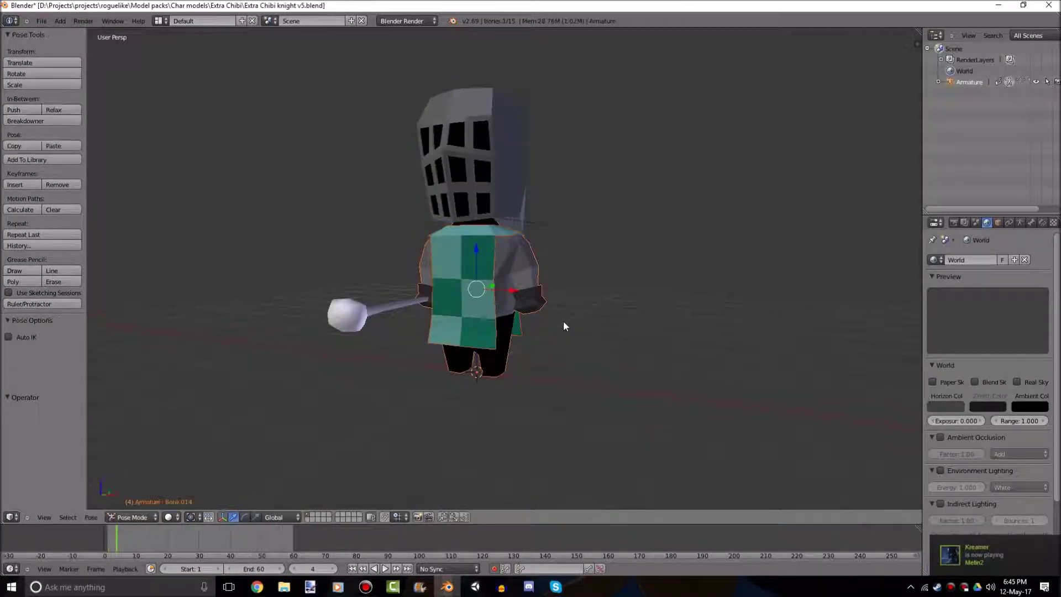
pyautogui.hotkey('ctrl', 'z')
pyautogui.hotkey('ctrl', 'z')
pyautogui.hotkey('ctrl', 'z')
pyautogui.hotkey('ctrl', 'z')
pyautogui.hotkey('ctrl', 'z')
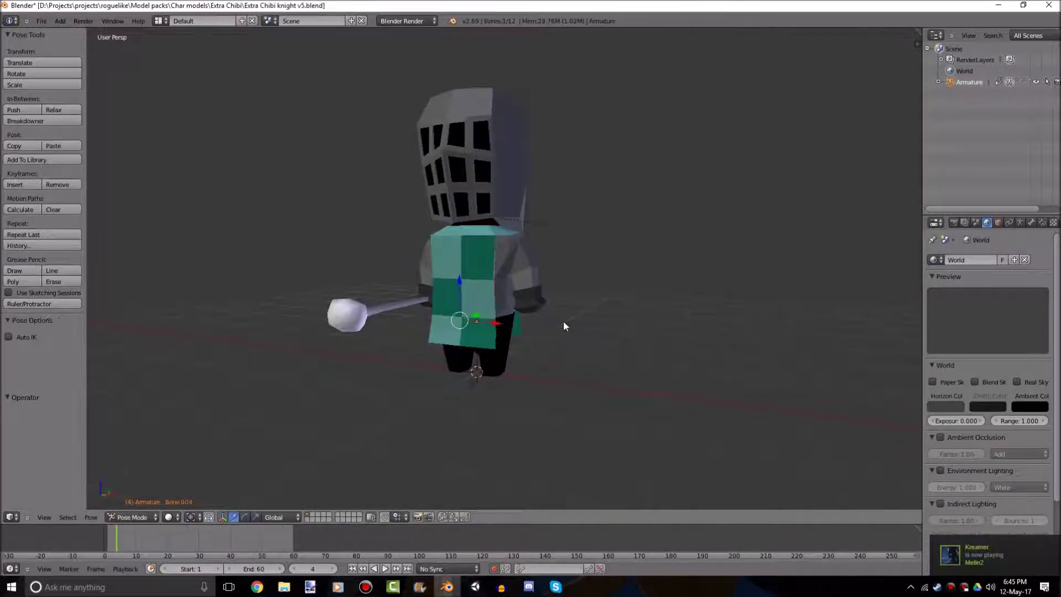
pyautogui.hotkey('ctrl', 'z')
pyautogui.hotkey('ctrl', 'z')
pyautogui.hotkey('ctrl', 'z')
pyautogui.hotkey('ctrl', 'z')
pyautogui.hotkey('ctrl', 'z')
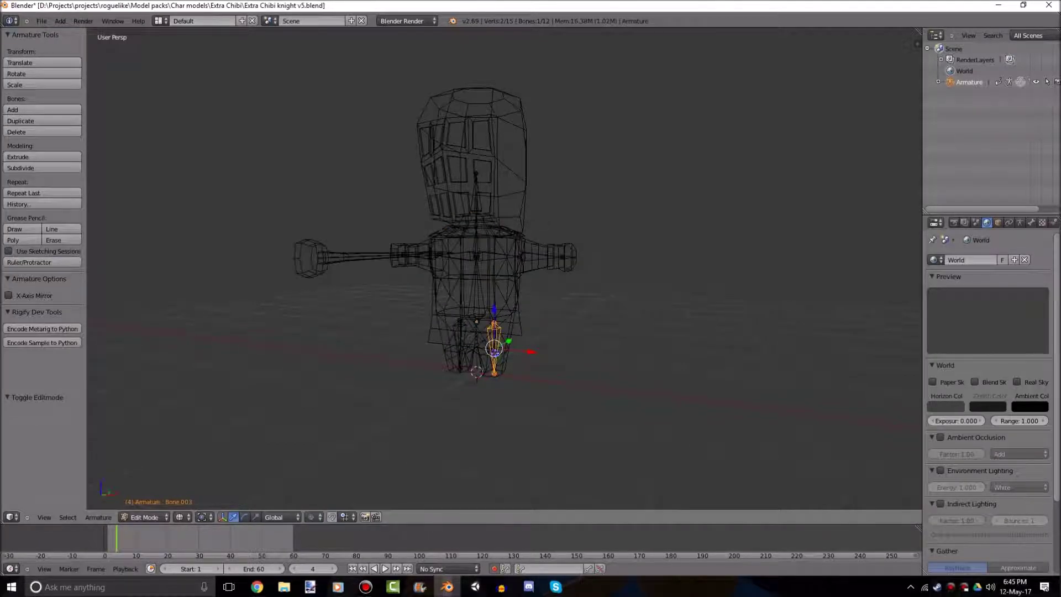
# - Subdivide both leg bones and the lower spine bone together with one cut and return to Pose Mode
pyautogui.keyDown('shift'); pyautogui.moveTo(519, 362); pyautogui.dragTo(601, 329, button='middle'); pyautogui.keyUp('shift')
pyautogui.scroll(4, 601, 329)
pyautogui.keyDown('shift'); pyautogui.rightClick(507, 334); pyautogui.keyUp('shift')
pyautogui.keyDown('shift'); pyautogui.rightClick(553, 251); pyautogui.keyUp('shift')
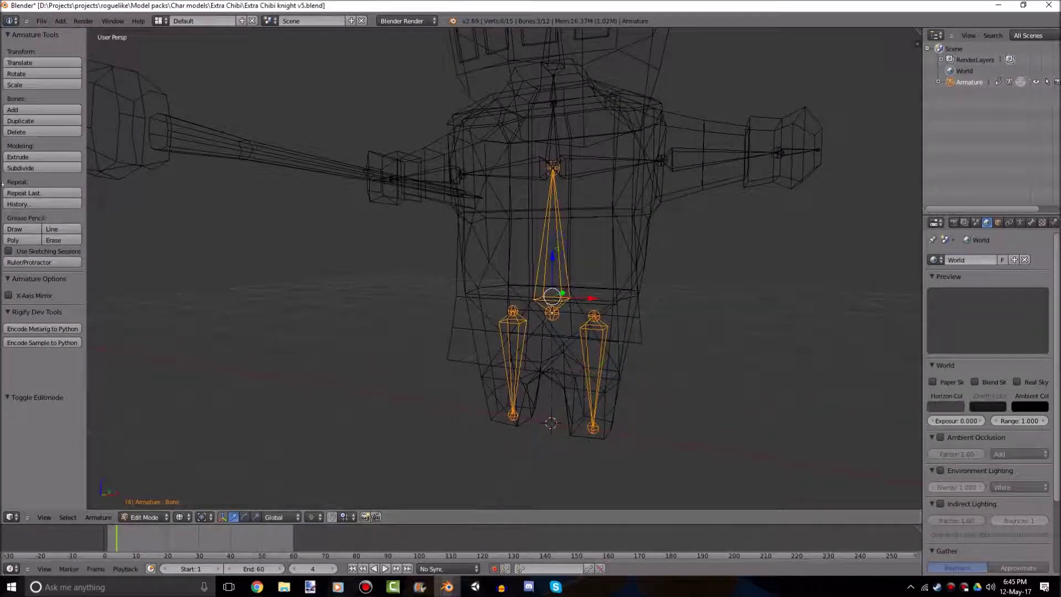
pyautogui.click(30, 168)
pyautogui.press('Tab')
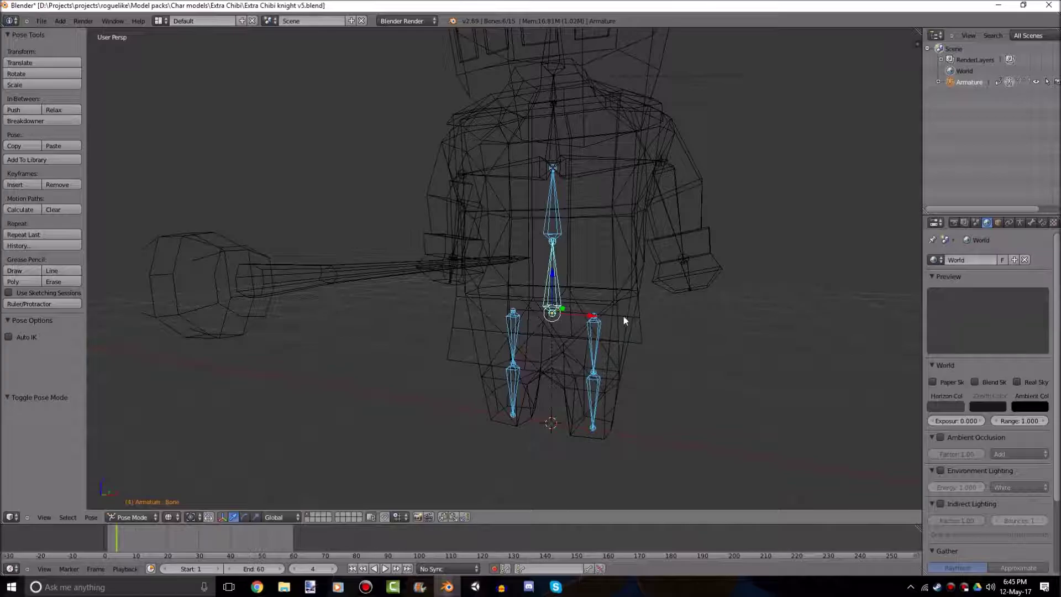
# - Select the knight's body and tabard together with the armature and parent them with automatic weights
pyautogui.scroll(-4, 623, 316)
pyautogui.press('a')
pyautogui.press('a')
pyautogui.keyDown('shift'); pyautogui.moveTo(504, 266); pyautogui.dragTo(480, 308, button='middle'); pyautogui.keyUp('shift')
pyautogui.hotkey('ctrl', 'z')
pyautogui.hotkey('ctrl', 'z')
pyautogui.hotkey('ctrl', 'z')
pyautogui.hotkey('ctrl', 'z')
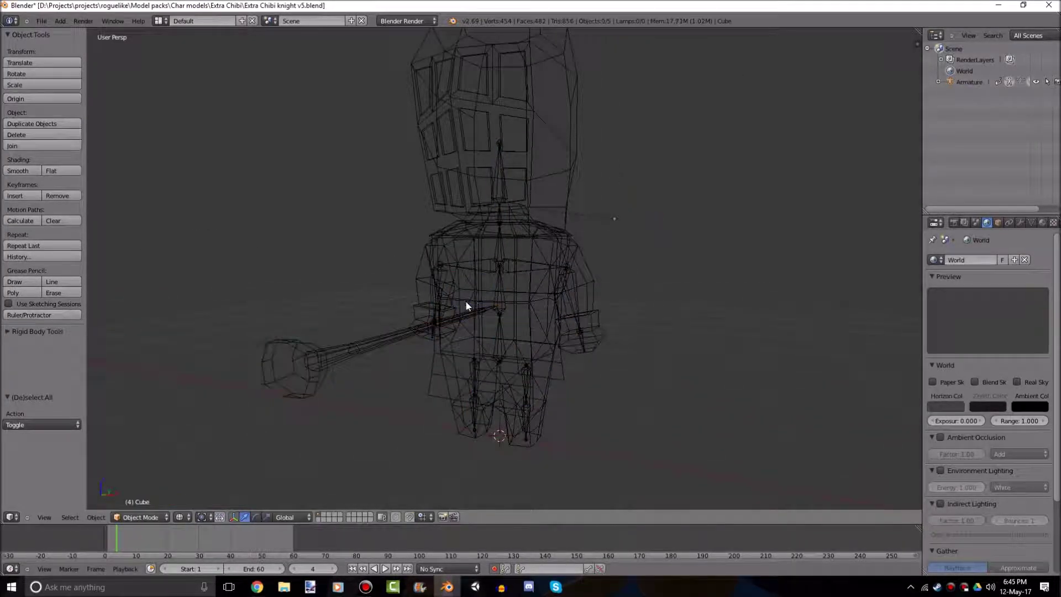
pyautogui.hotkey('ctrl', 'z')
pyautogui.hotkey('ctrl', 'z')
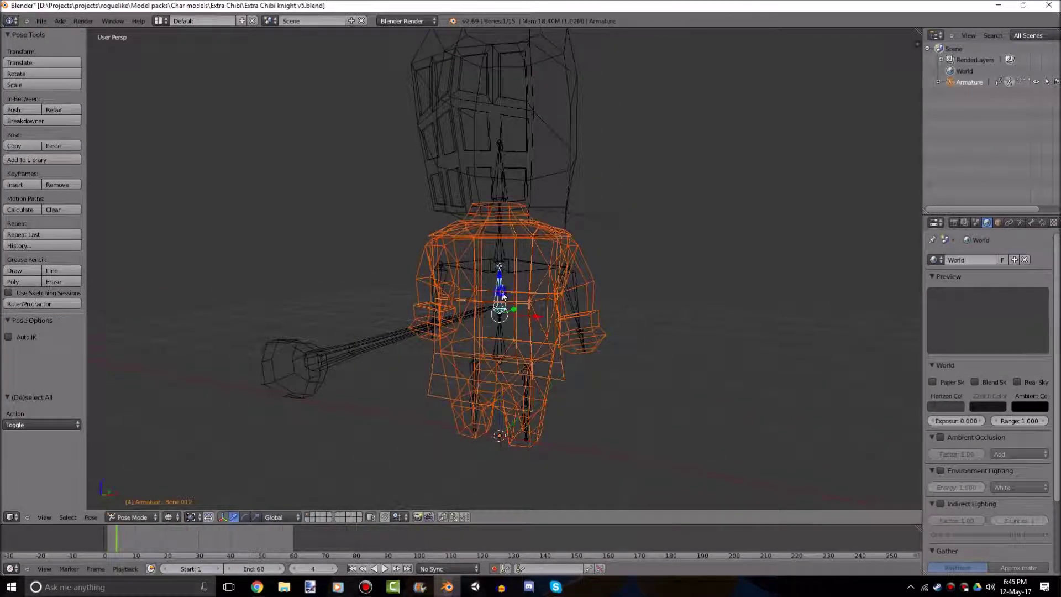
pyautogui.hotkey('ctrl', 'p')
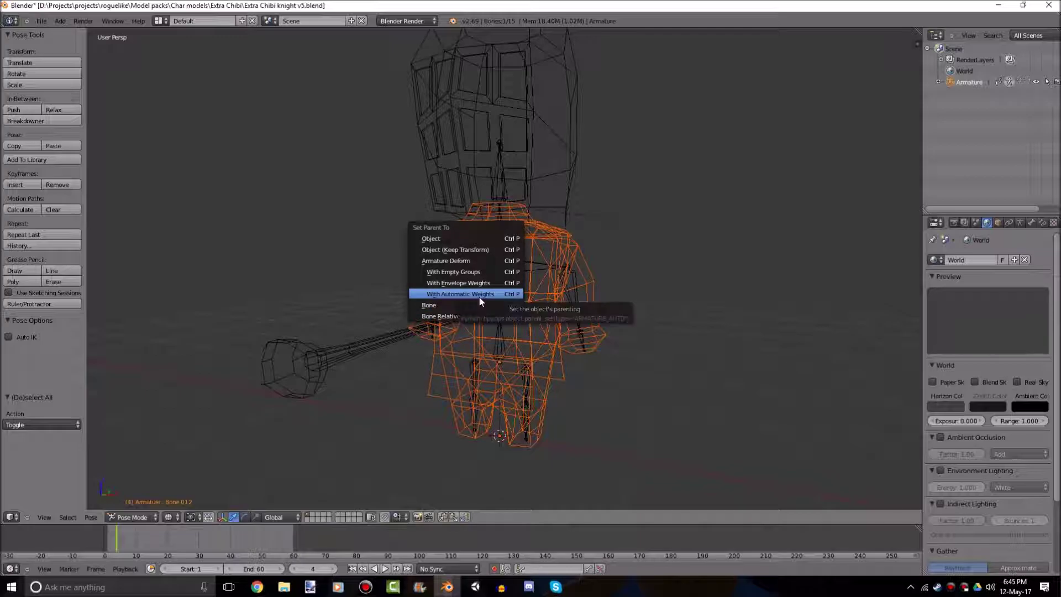
pyautogui.click(482, 298)
pyautogui.rightClick(484, 297)
pyautogui.press('z')
pyautogui.press('z')
# - Select all bones of the armature and clear their pose transforms
pyautogui.rightClick(498, 303)
pyautogui.press('a')
pyautogui.press('a')
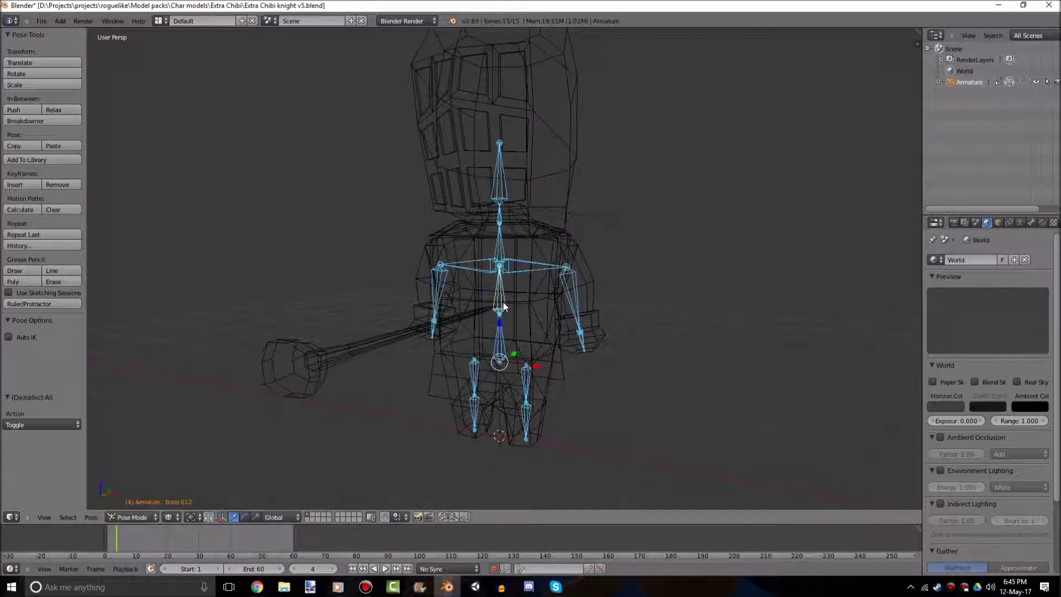
pyautogui.moveTo(661, 349); pyautogui.dragTo(669, 317, button='middle')
pyautogui.press('space')
pyautogui.write('clear p')
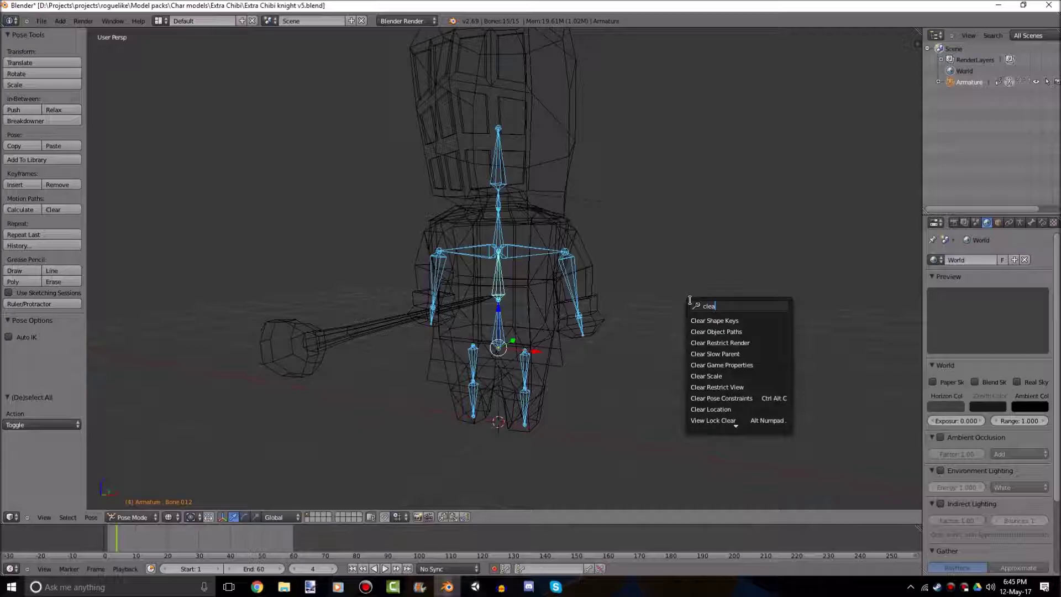
pyautogui.press('Down')
pyautogui.press('Down')
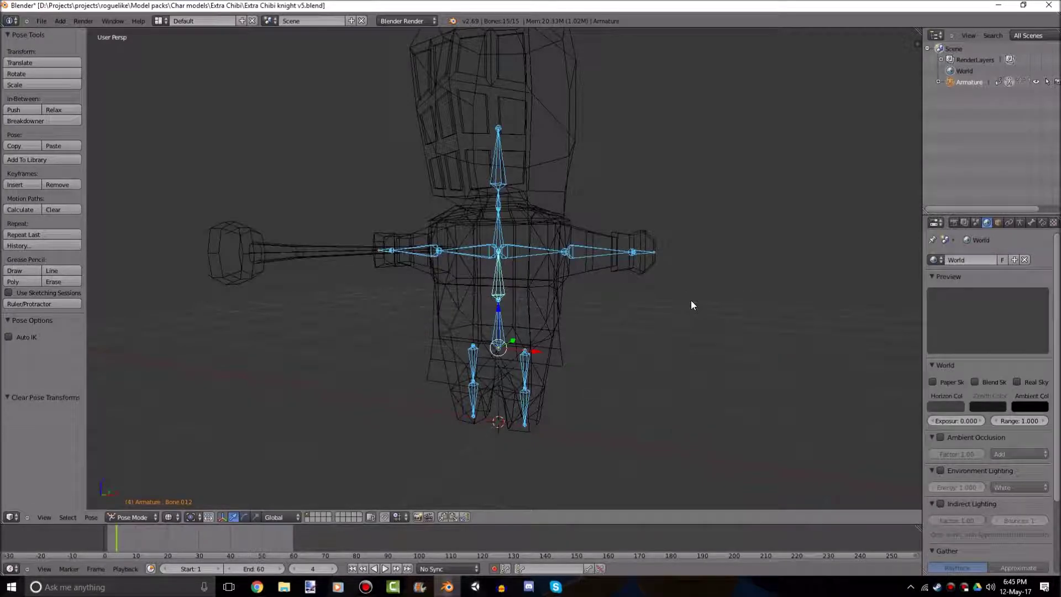
pyautogui.press('Return')
# - Inspect the reset knight from several angles in solid and wireframe shading
pyautogui.moveTo(691, 291); pyautogui.dragTo(710, 313, button='middle')
pyautogui.press('space')
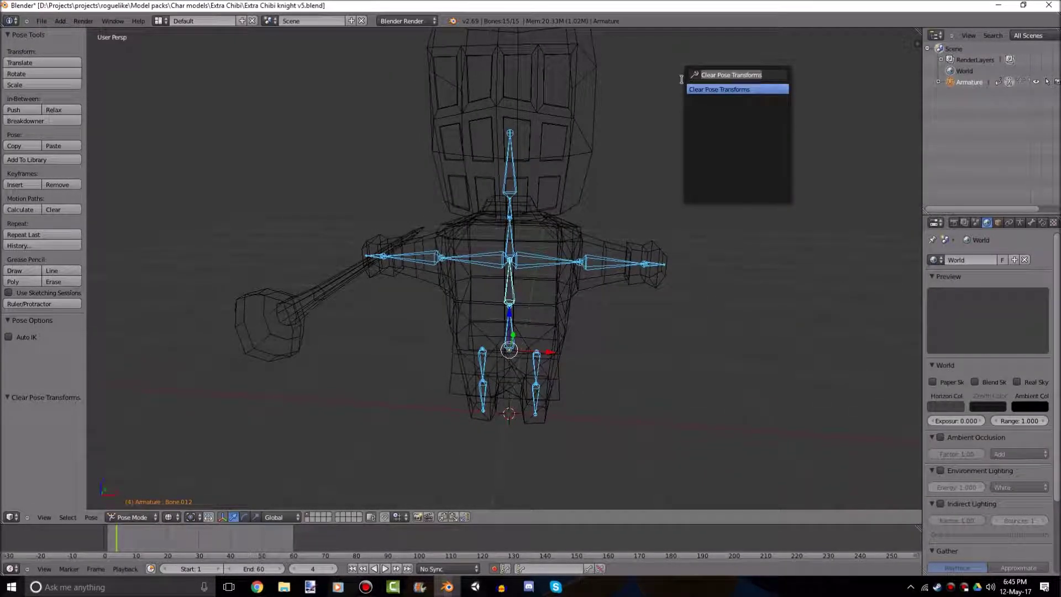
pyautogui.press('Escape')
pyautogui.moveTo(681, 130)
pyautogui.mouseDown(button='middle')
pyautogui.moveTo(293, 227)
pyautogui.moveTo(579, 326)
pyautogui.moveTo(664, 315)
pyautogui.mouseUp(button='middle')
pyautogui.scroll(-4, 579, 326)
pyautogui.press('z')
pyautogui.press('a')
pyautogui.scroll(4, 608, 304)
pyautogui.press('z')
pyautogui.rightClick(506, 271)
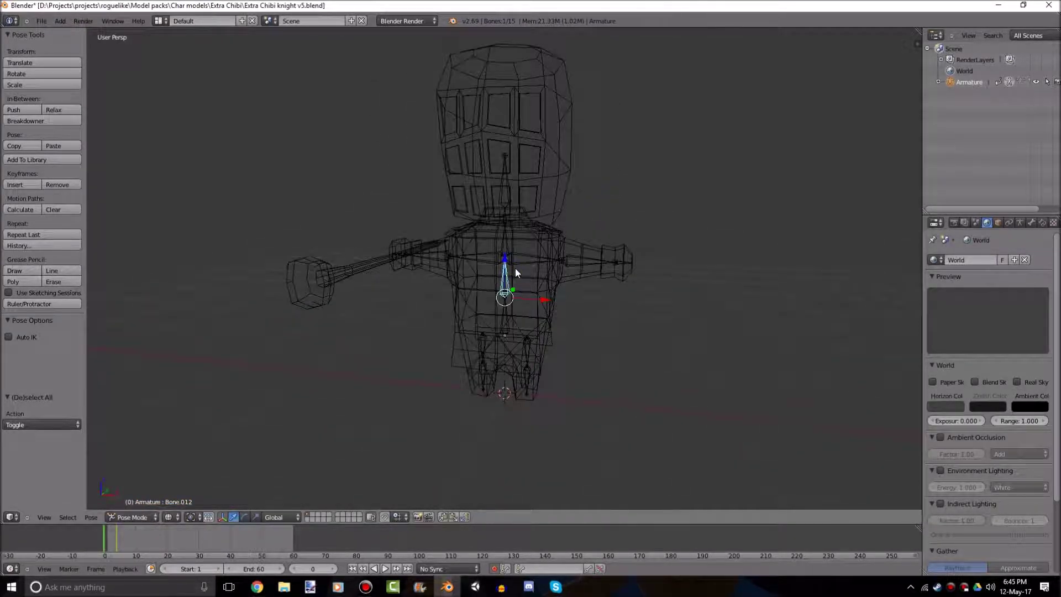
# - Switch to the Animation screen layout and select all bones in a wireframe user-perspective view of the whole knight
pyautogui.hotkey('ctrl', 'Left')
pyautogui.hotkey('ctrl', 'Left')
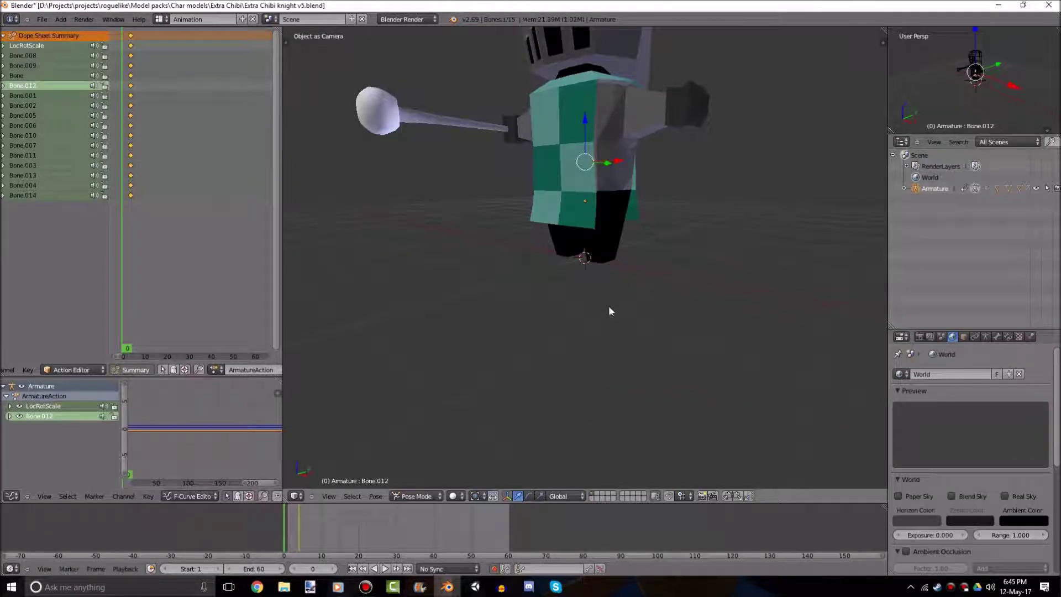
pyautogui.scroll(-5, 569, 331)
pyautogui.press('a')
pyautogui.press('a')
pyautogui.moveTo(571, 332)
pyautogui.mouseDown(button='middle')
pyautogui.moveTo(649, 325)
pyautogui.moveTo(613, 295)
pyautogui.moveTo(590, 295)
pyautogui.mouseUp(button='middle')
pyautogui.press('z')
pyautogui.scroll(5, 613, 296)
pyautogui.scroll(-6, 611, 287)
pyautogui.press('KP_5')
pyautogui.scroll(-1, 213, 411)
pyautogui.scroll(-7, 211, 354)
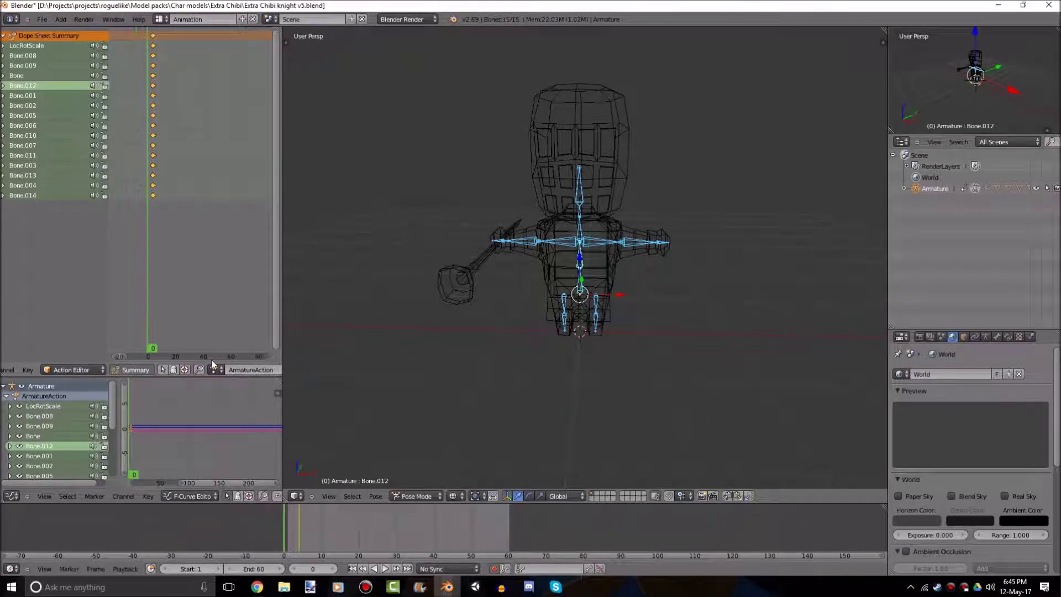
# - Create a new action for the armature and name it Tpose2
pyautogui.scroll(-5, 205, 369)
pyautogui.scroll(-2, 204, 369)
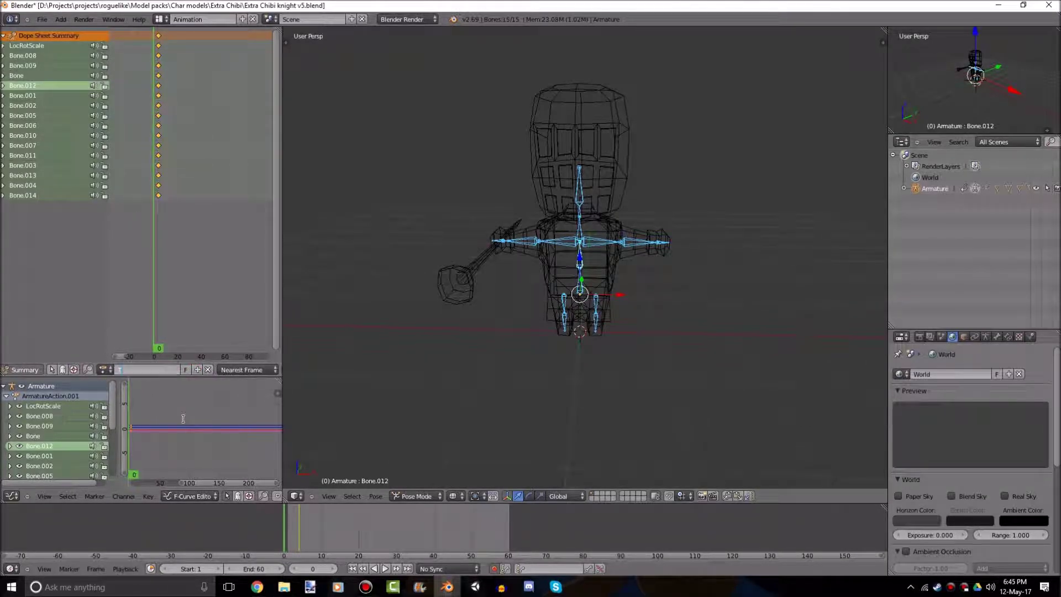
pyautogui.press('Return')
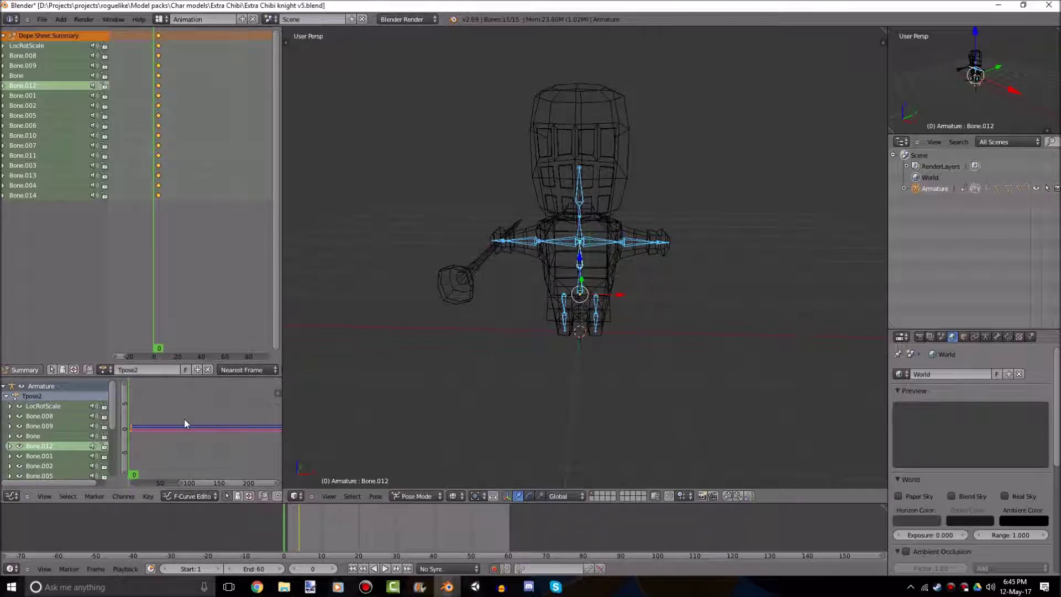
pyautogui.scroll(3, 435, 326)
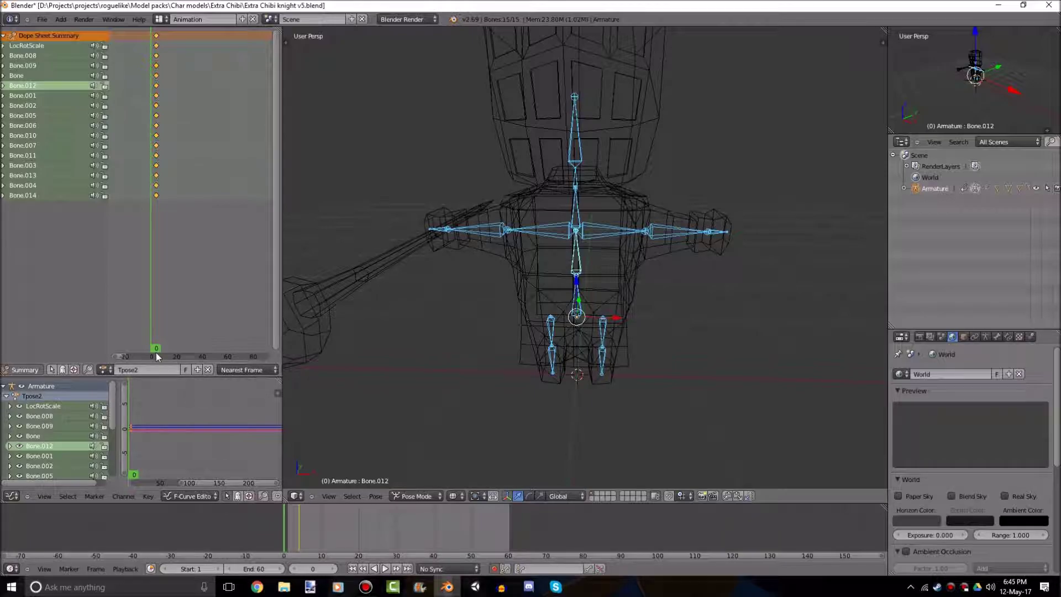
# - Add another action named idle and delete all of its keyframes with the timeline at frame 1
pyautogui.click(187, 369)
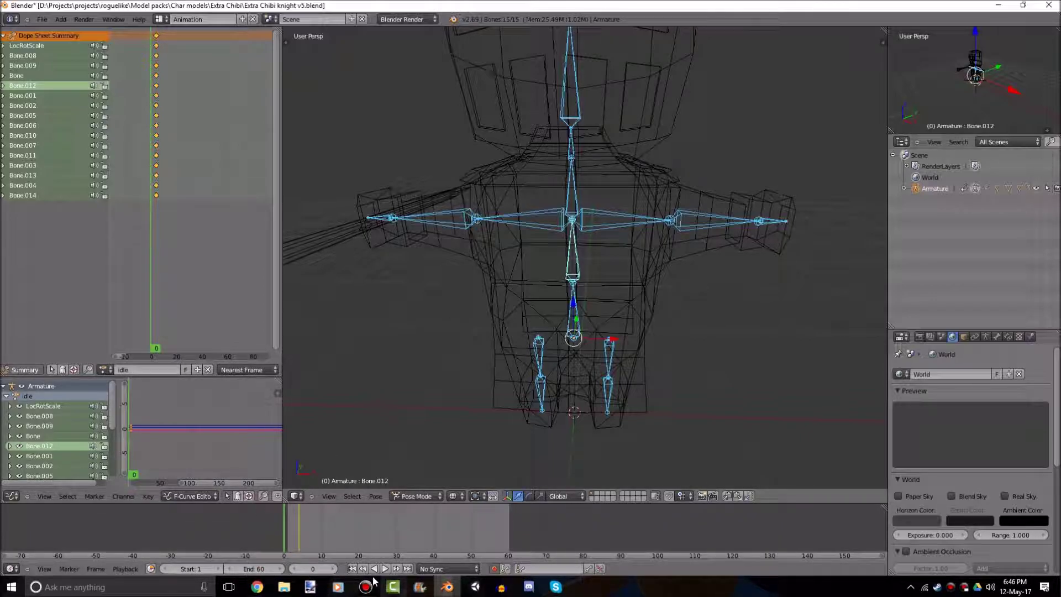
pyautogui.click(353, 569)
pyautogui.scroll(-1, 398, 533)
pyautogui.scroll(-3, 528, 332)
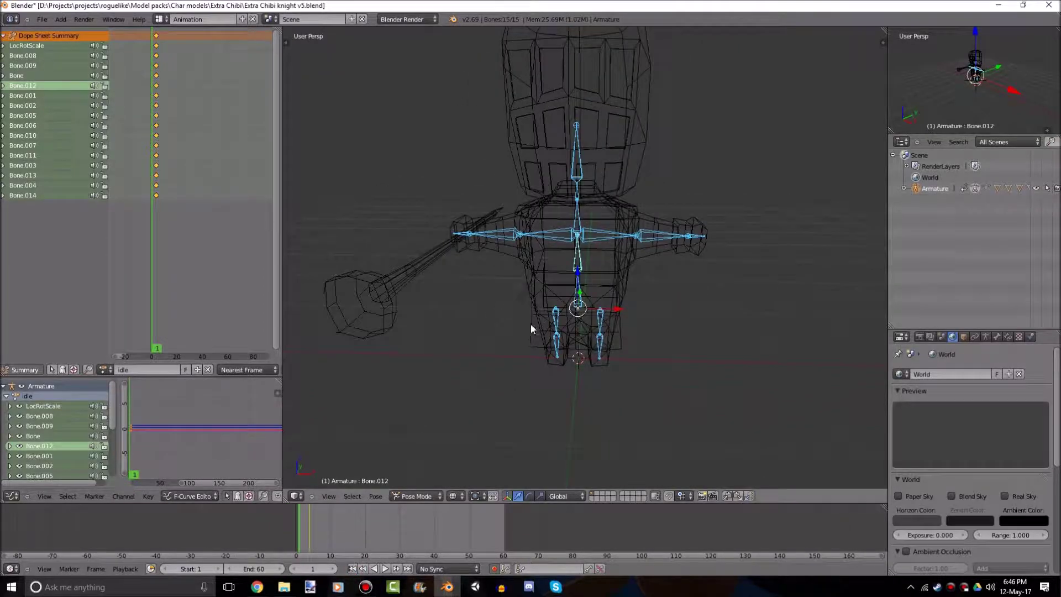
pyautogui.scroll(3, 519, 326)
pyautogui.scroll(-1, 185, 176)
pyautogui.press('a')
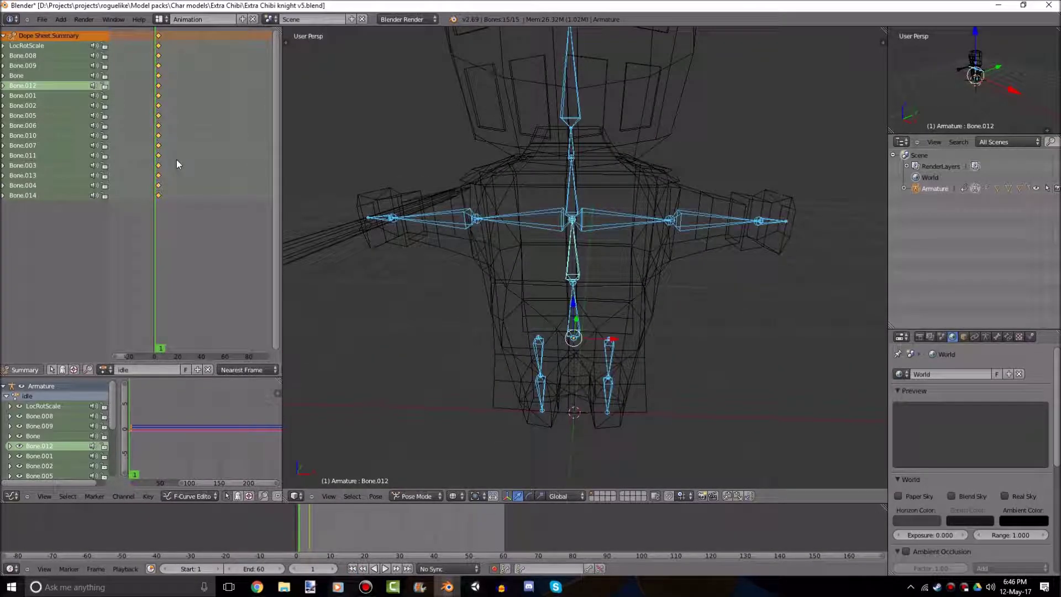
pyautogui.press('x')
pyautogui.click(177, 164)
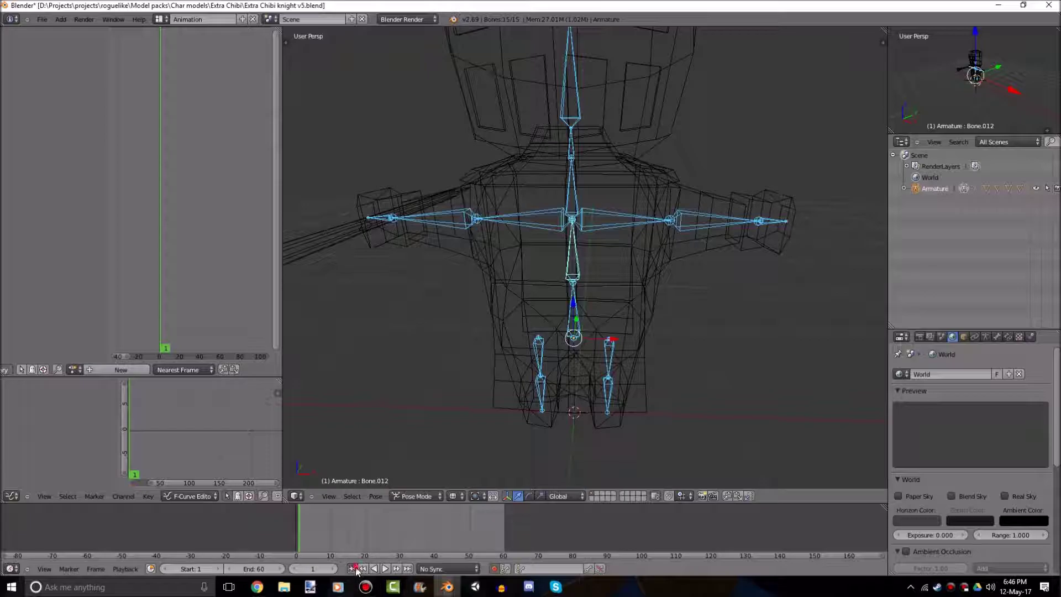
# - Insert keyframes for all bones at frame 1 and at frame 60
pyautogui.press('i')
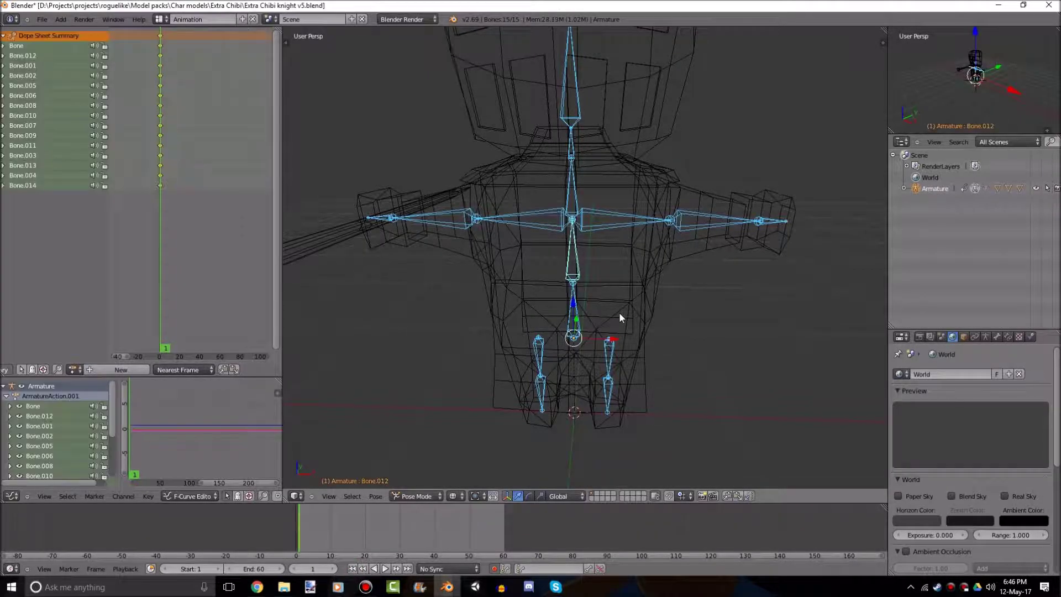
pyautogui.click(408, 569)
pyautogui.press('i')
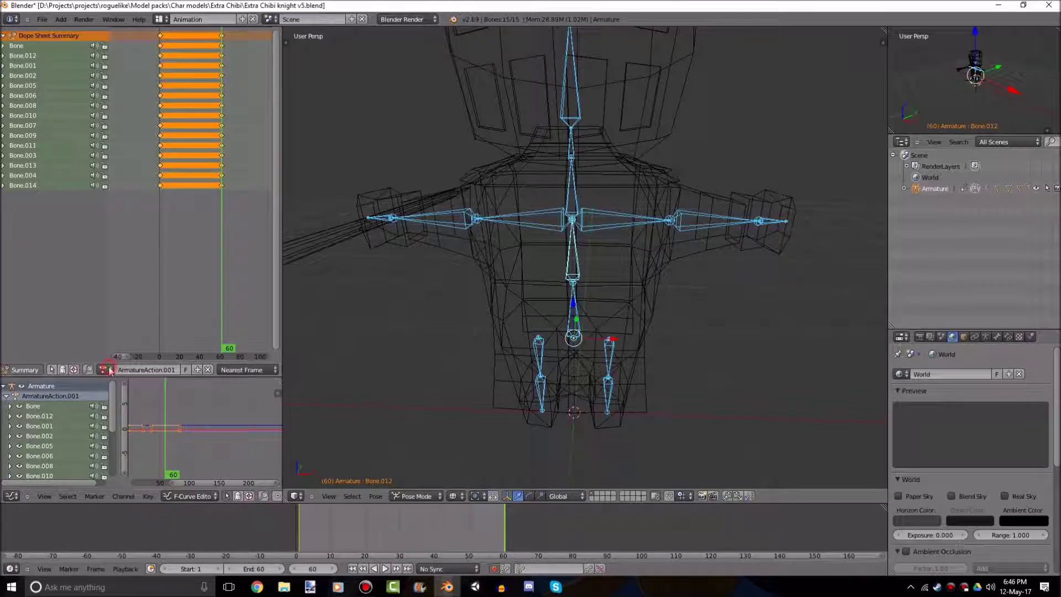
pyautogui.scroll(-2, 374, 330)
pyautogui.scroll(2, 381, 321)
# - Select the weapon arm's upper bone and turn on automatic keyframing
pyautogui.rightClick(462, 214)
pyautogui.moveTo(611, 244); pyautogui.dragTo(706, 346, button='middle')
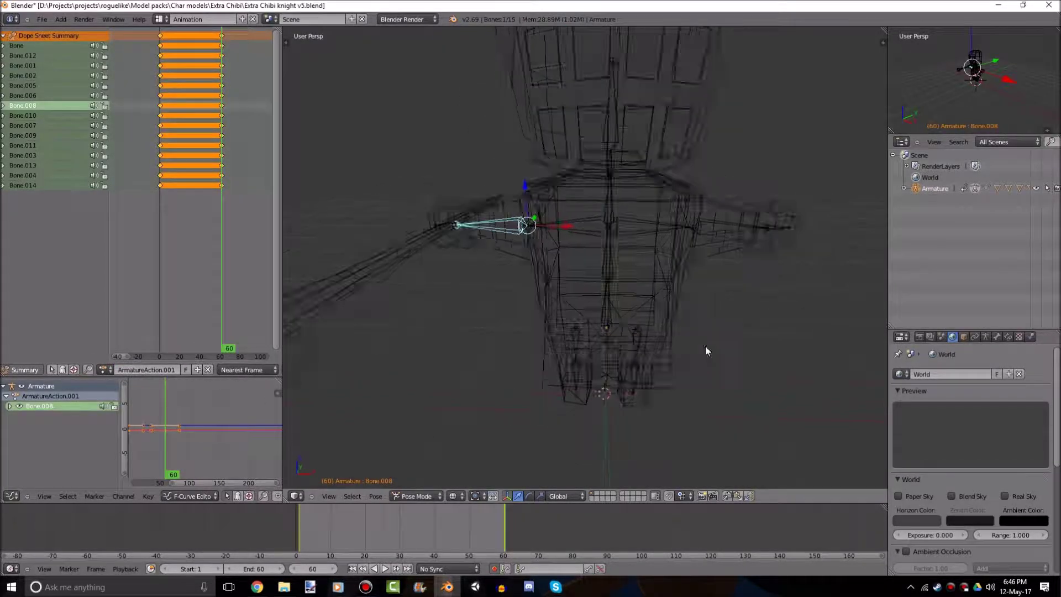
pyautogui.scroll(-1, 705, 347)
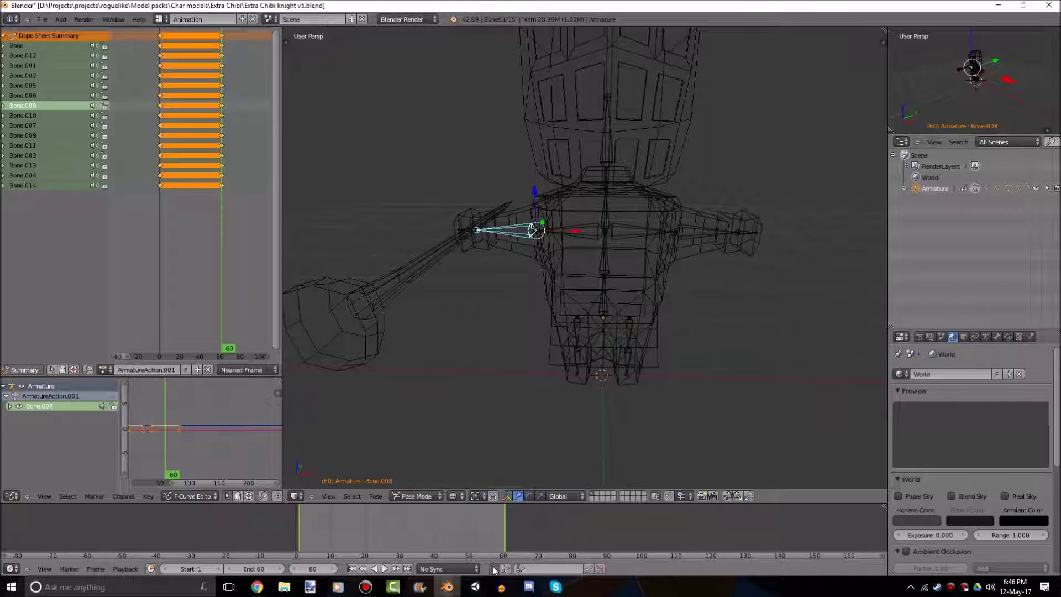
pyautogui.click(494, 569)
pyautogui.moveTo(602, 480); pyautogui.dragTo(637, 456, button='middle')
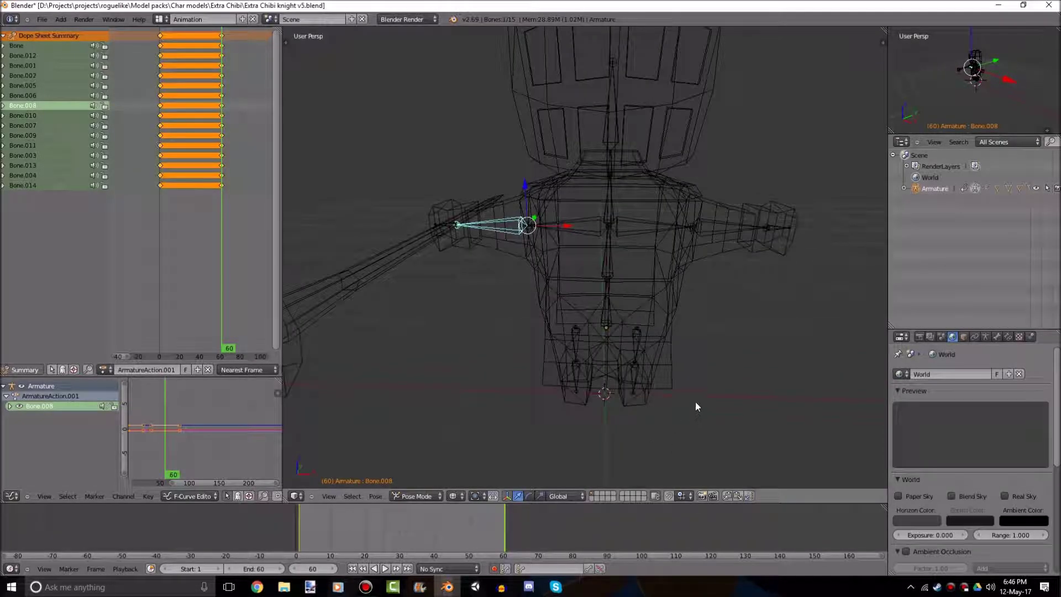
pyautogui.moveTo(695, 402); pyautogui.dragTo(723, 376, button='middle')
# - Try rotating the weapon arm's upper bone by -70° about the global Y axis
pyautogui.write('rxy7')
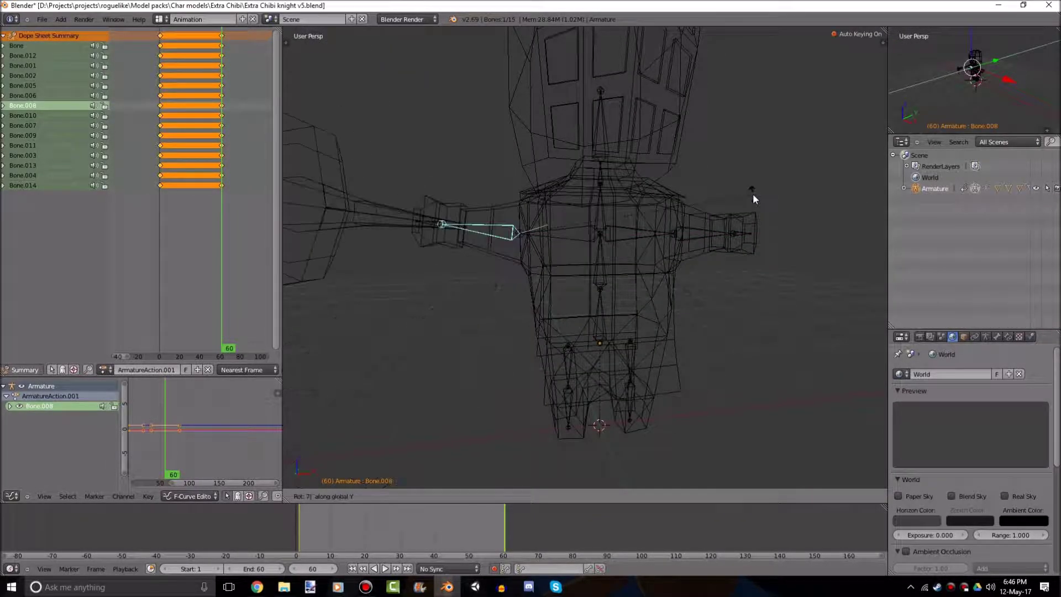
pyautogui.write('0-')
pyautogui.press('Return')
pyautogui.moveTo(705, 238); pyautogui.dragTo(675, 242, button='middle')
pyautogui.hotkey('ctrl', 'z')
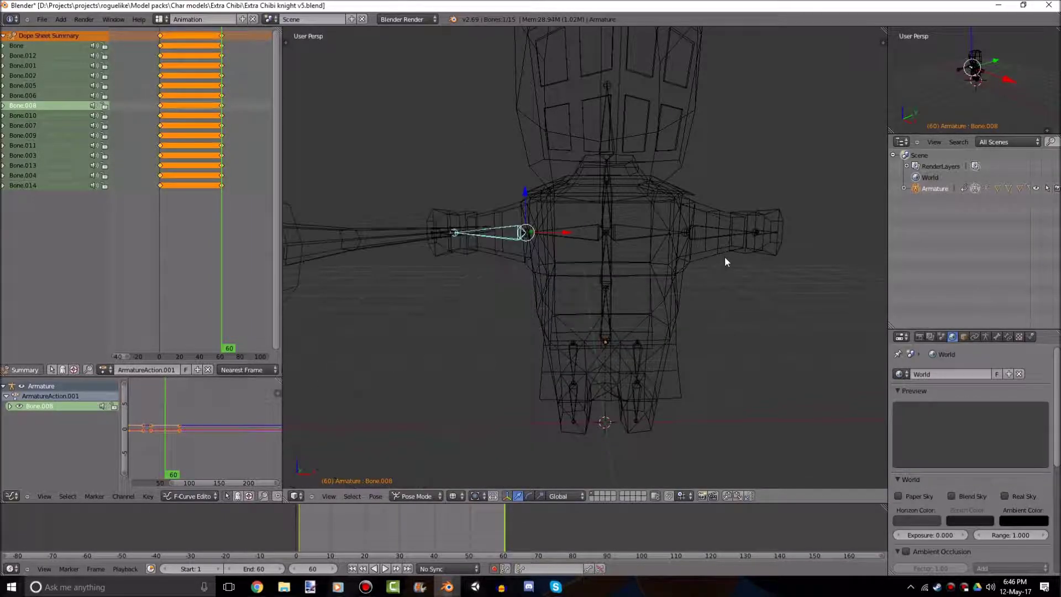
# - Try rotating the weapon arm's upper bone by -90° about the global Y axis and check it in rendered shading
pyautogui.write('ry')
pyautogui.write('90')
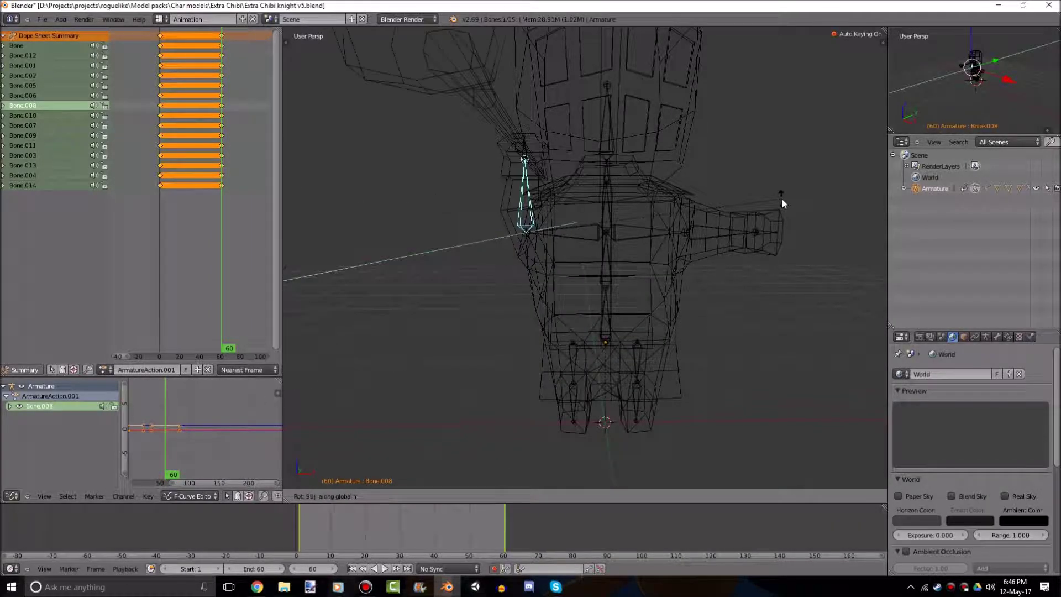
pyautogui.write('-')
pyautogui.press('Return')
pyautogui.hotkey('shift', 'z')
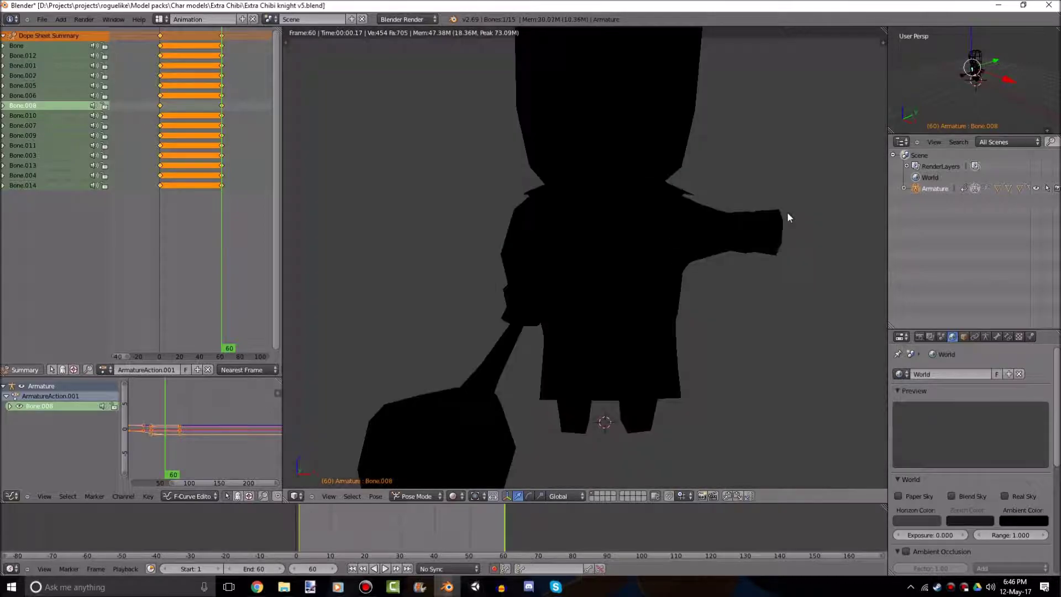
pyautogui.hotkey('shift', 'z')
pyautogui.moveTo(705, 277)
pyautogui.mouseDown(button='middle')
pyautogui.moveTo(730, 313)
pyautogui.moveTo(712, 295)
pyautogui.mouseUp(button='middle')
# - Lower the weapon arm at frame 60 by rotating its upper bone -80° about the global Y axis
pyautogui.write('rx80')
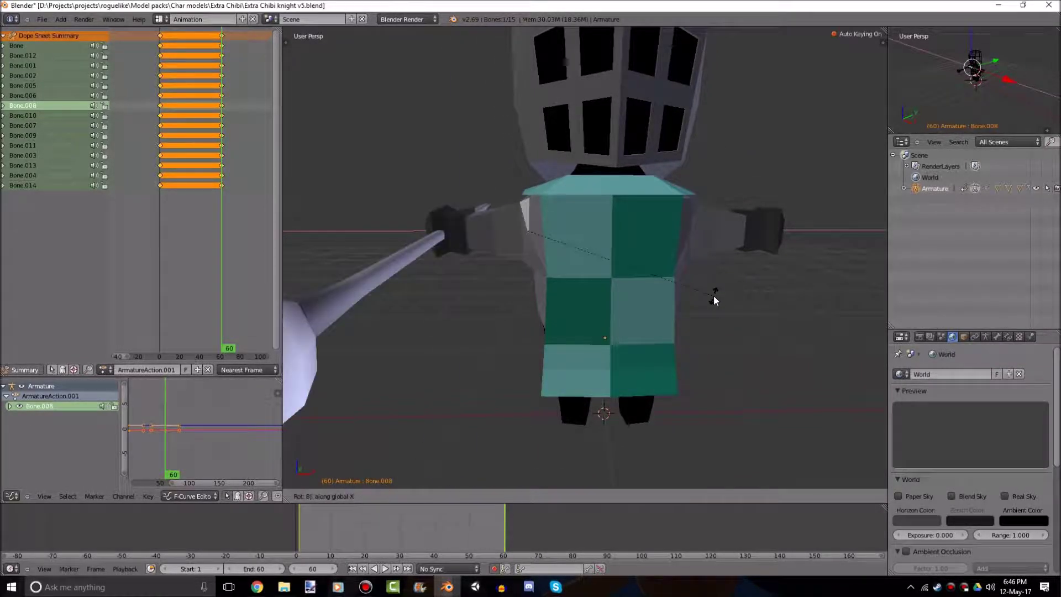
pyautogui.write('x-')
pyautogui.press('Return')
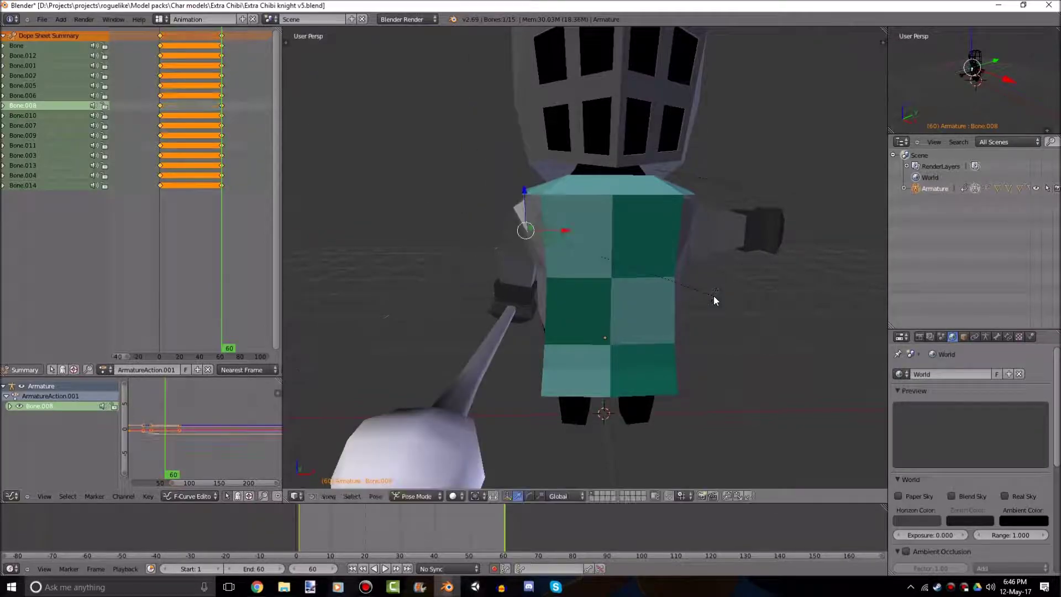
# - Lower the free arm at frame 60 by rotating its upper bone 80° about the global Y axis
pyautogui.moveTo(714, 297); pyautogui.dragTo(614, 250, button='middle')
pyautogui.press('z')
pyautogui.rightClick(575, 248)
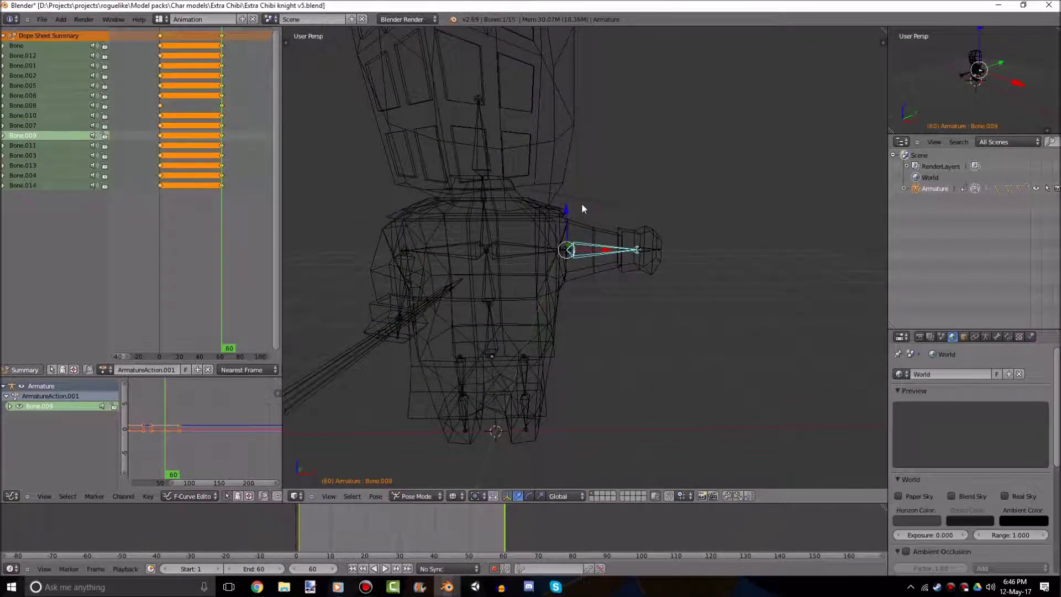
pyautogui.write('r')
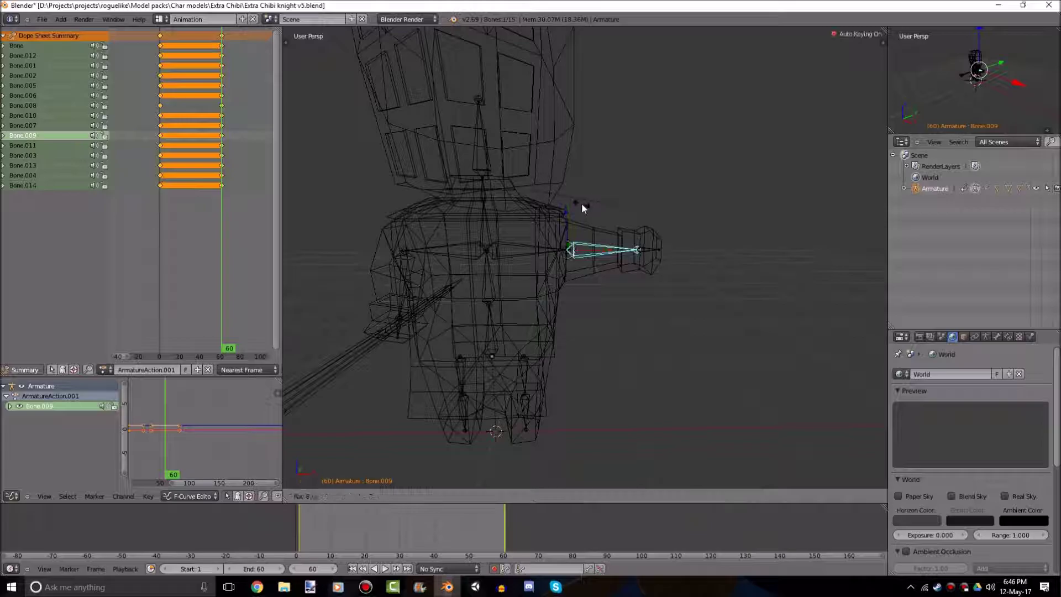
pyautogui.write('y80')
pyautogui.press('Return')
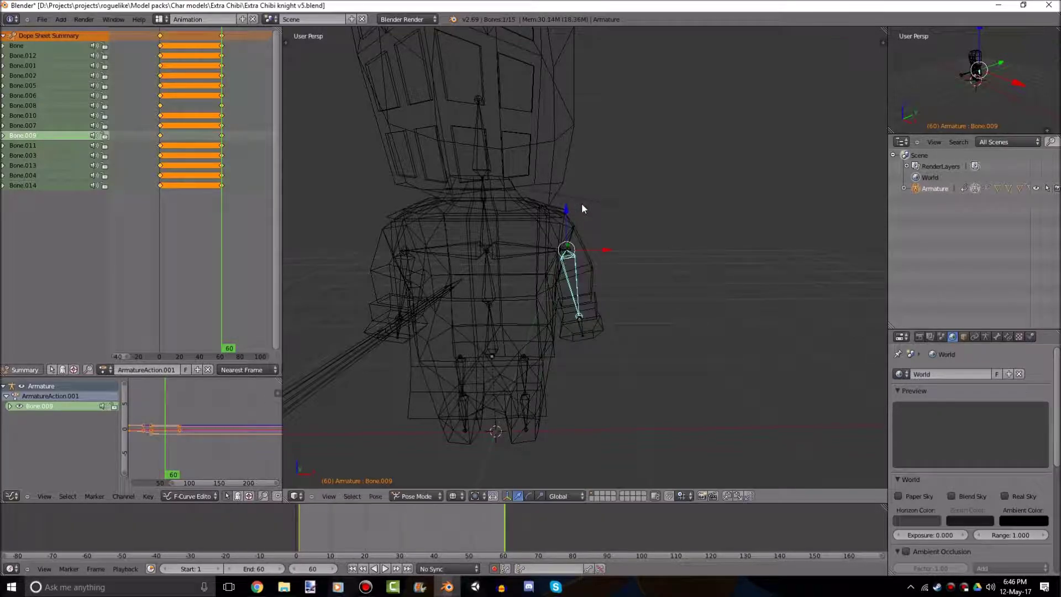
# - Inspect the knight's lowered arms from several angles in solid shading
pyautogui.press('z')
pyautogui.scroll(-2, 538, 138)
pyautogui.scroll(-1, 538, 138)
pyautogui.moveTo(538, 138); pyautogui.dragTo(554, 165, button='middle')
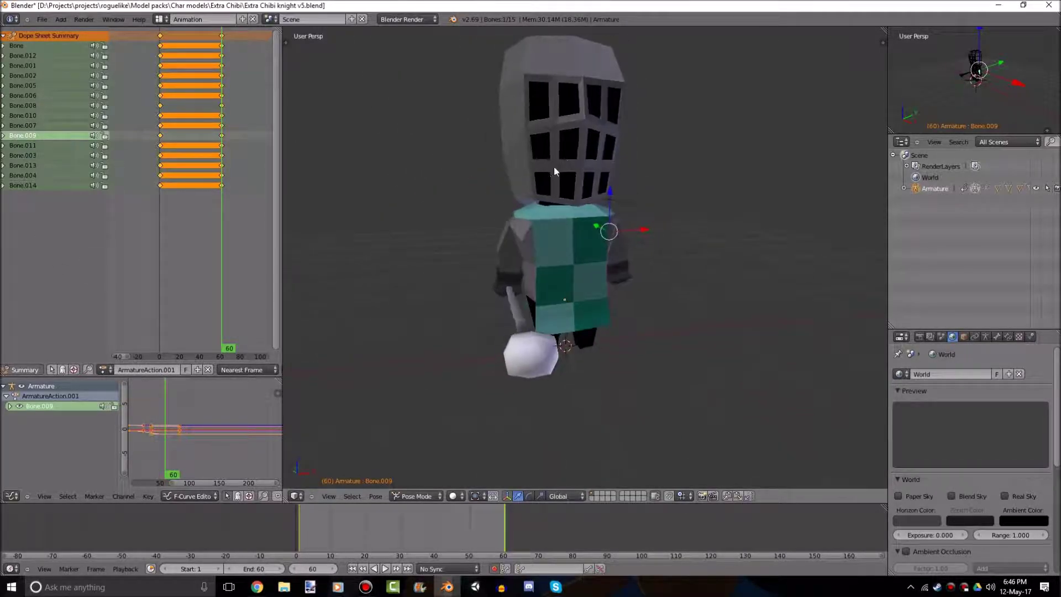
pyautogui.scroll(3, 554, 165)
pyautogui.moveTo(528, 303); pyautogui.dragTo(655, 309, button='middle')
pyautogui.scroll(-3, 655, 310)
pyautogui.scroll(3, 626, 280)
# - Examine the spine and shoulder bones inside the body in wireframe from different angles
pyautogui.press('z')
pyautogui.moveTo(579, 264); pyautogui.dragTo(634, 355, button='middle')
pyautogui.rightClick(632, 352)
pyautogui.moveTo(699, 338); pyautogui.dragTo(623, 321, button='middle')
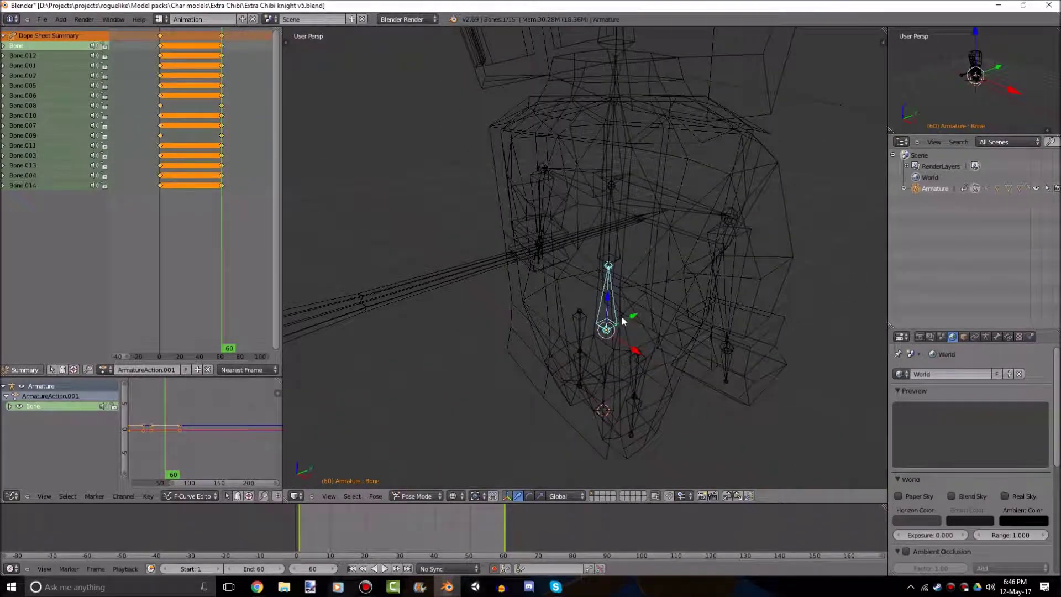
pyautogui.rightClick(614, 238)
pyautogui.moveTo(658, 210); pyautogui.dragTo(677, 221, button='middle')
pyautogui.rightClick(627, 195)
pyautogui.moveTo(627, 195); pyautogui.dragTo(365, 480, button='middle')
# - Compare the knight's poses at frame 1 and frame 60 in solid shading with the bones deselected
pyautogui.click(353, 569)
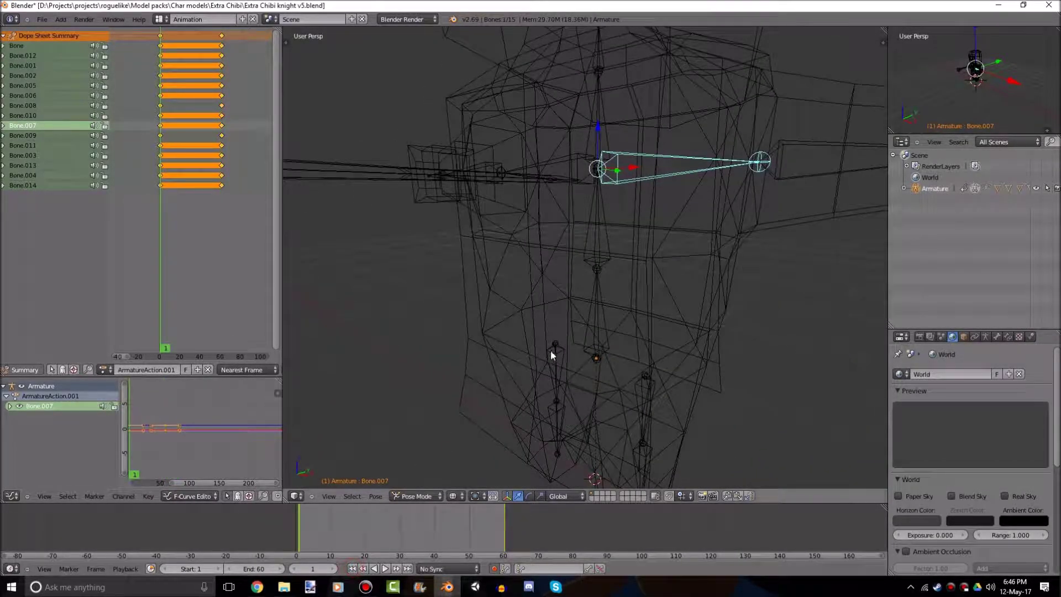
pyautogui.scroll(-6, 552, 352)
pyautogui.moveTo(552, 352); pyautogui.dragTo(533, 370, button='middle')
pyautogui.press('z')
pyautogui.click(407, 568)
pyautogui.press('a')
pyautogui.press('a')
pyautogui.press('a')
pyautogui.press('a')
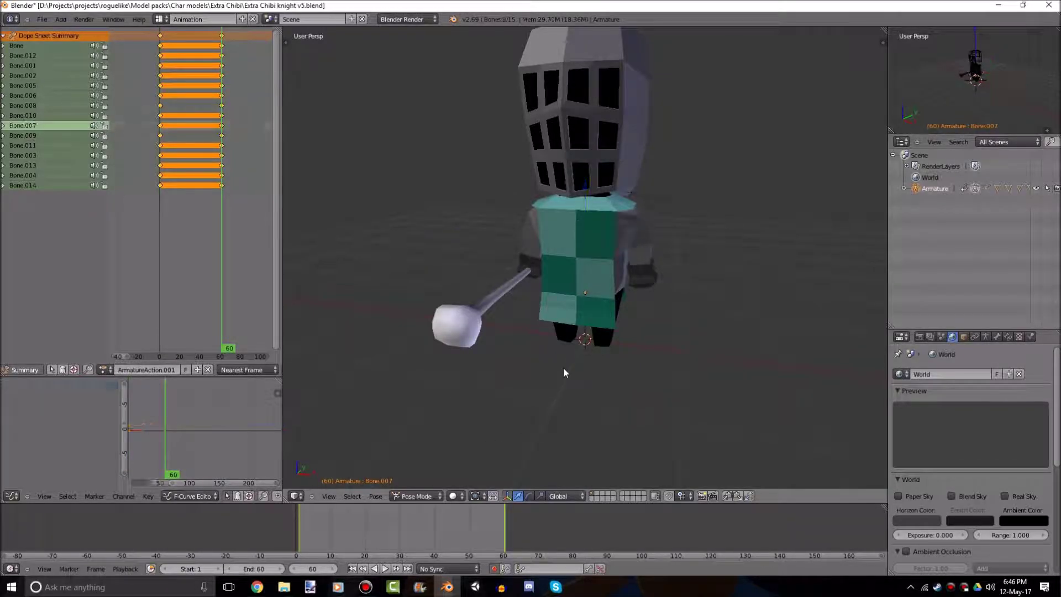
# - Copy the whole armature's pose from frame 60 to frame 1 in wireframe, and move to frame 30 with the middle spine bone selected
pyautogui.press('z')
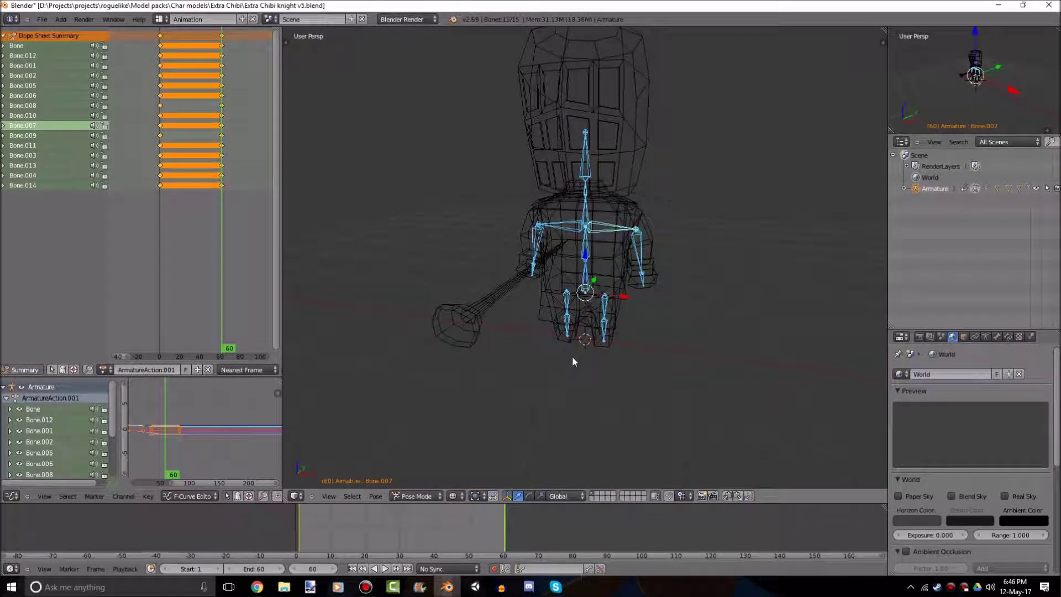
pyautogui.click(352, 568)
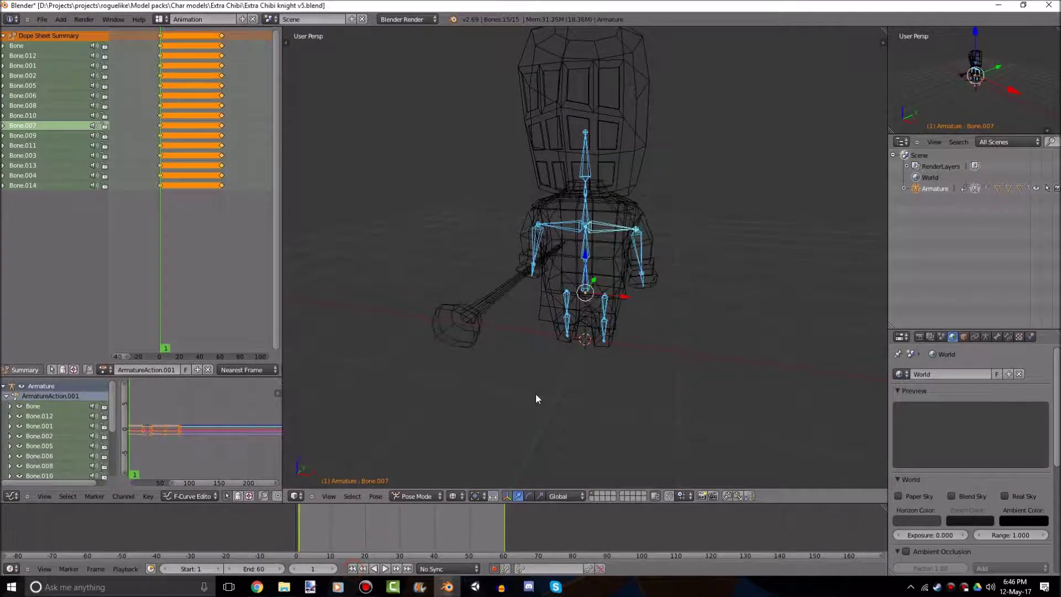
pyautogui.scroll(6, 546, 376)
pyautogui.rightClick(581, 221)
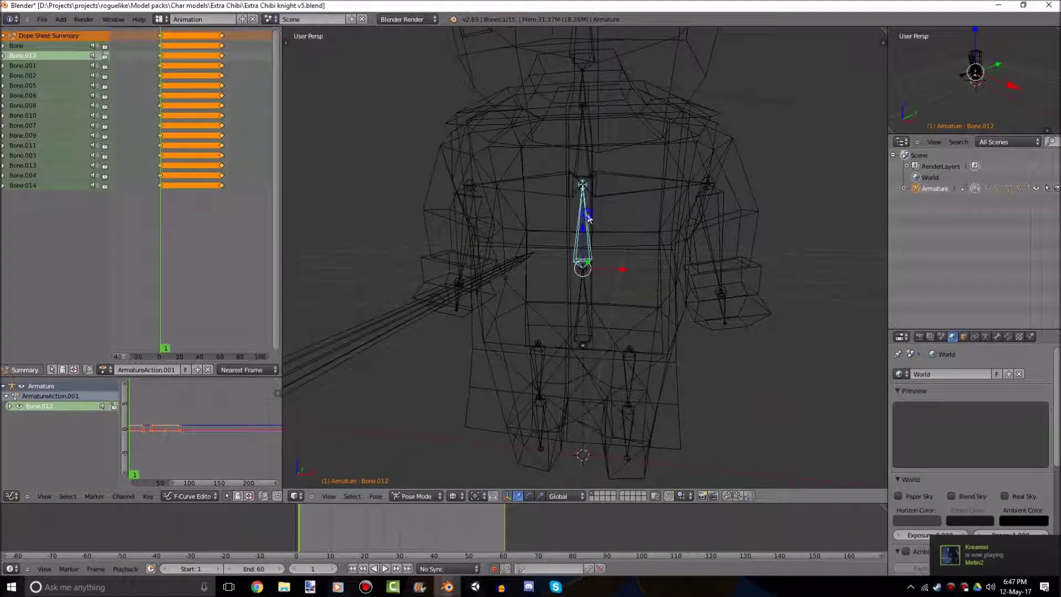
pyautogui.scroll(5, 712, 323)
pyautogui.click(397, 526)
pyautogui.moveTo(397, 525)
pyautogui.mouseDown()
pyautogui.moveTo(387, 524)
pyautogui.moveTo(399, 532)
pyautogui.mouseUp()
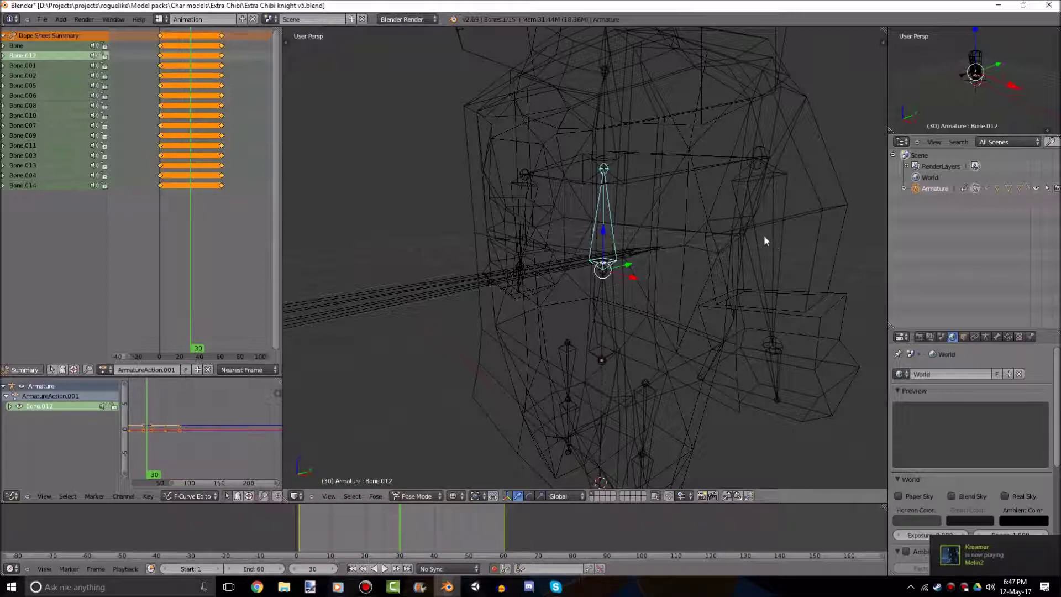
# - Try rotating the free arm's upper bone about the global Y axis at frame 30
pyautogui.rightClick(761, 175)
pyautogui.moveTo(760, 178); pyautogui.dragTo(781, 210, button='middle')
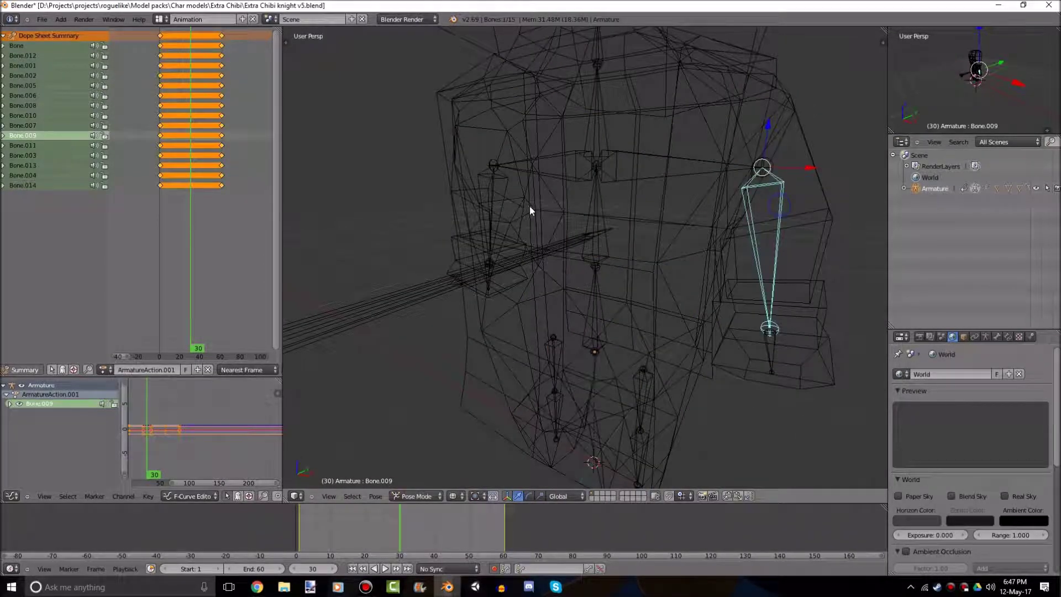
pyautogui.moveTo(529, 206); pyautogui.dragTo(409, 203, button='middle')
pyautogui.press('r')
pyautogui.press('y')
pyautogui.click(615, 217)
# - Try swinging the mace arm's upper bone slightly outward at frame 30 and check both arms in solid shading
pyautogui.rightClick(411, 202)
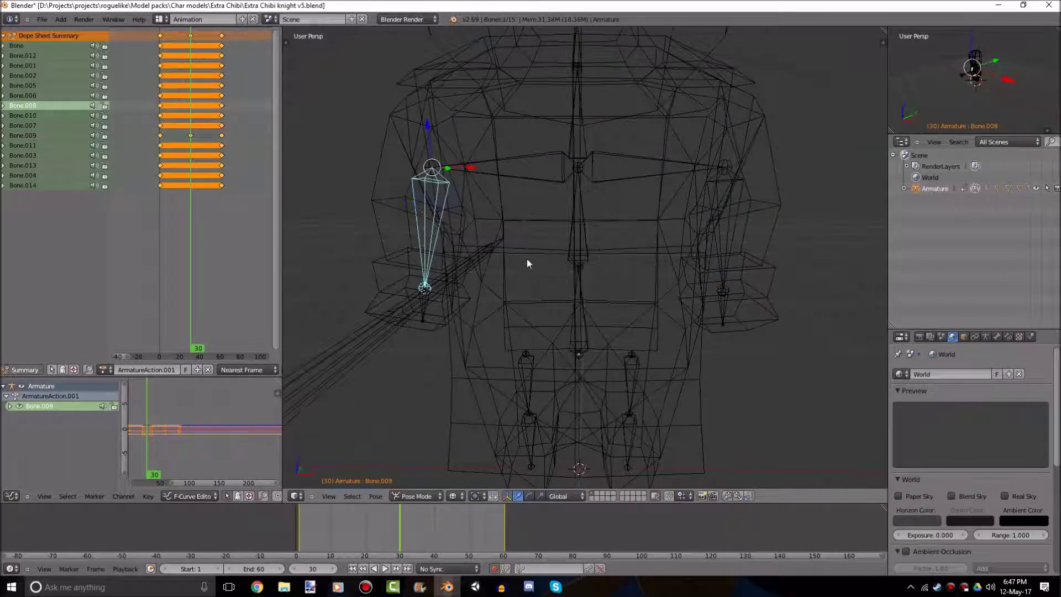
pyautogui.press('r')
pyautogui.press('x')
pyautogui.click(537, 270)
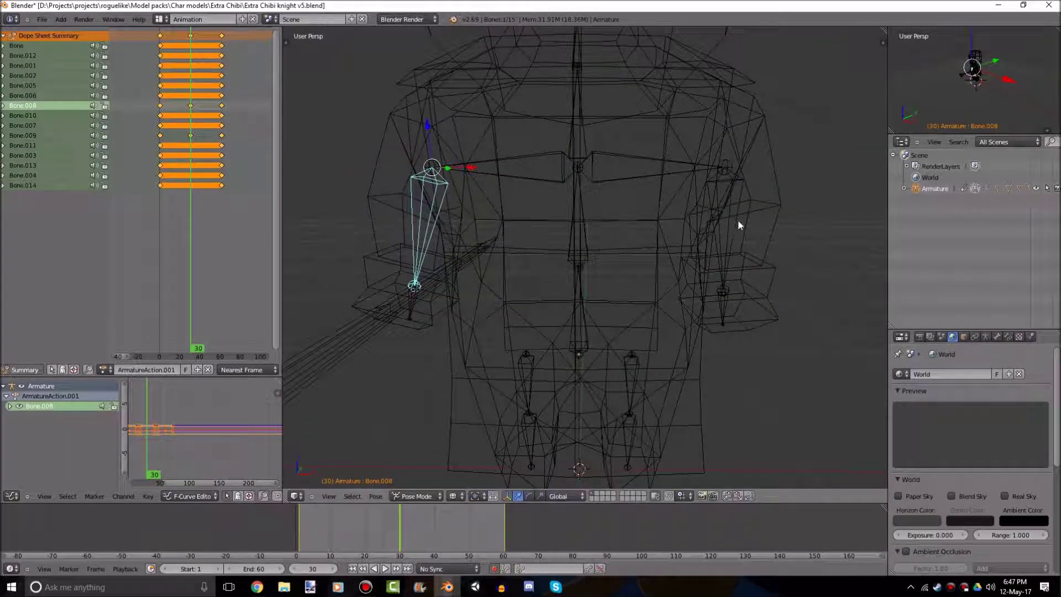
pyautogui.keyDown('shift'); pyautogui.rightClick(739, 223); pyautogui.keyUp('shift')
pyautogui.press('KP_Decimal')
pyautogui.moveTo(662, 286); pyautogui.dragTo(717, 302, button='middle')
pyautogui.press('z')
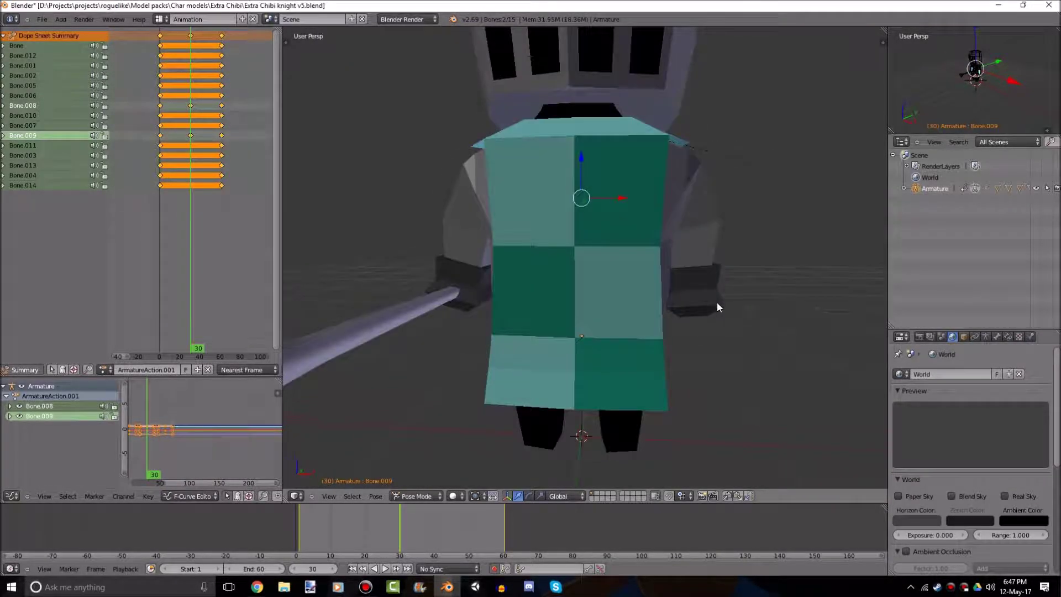
pyautogui.scroll(-2, 717, 302)
# - Undo the freehand rotations of both upper arm bones and return to wireframe
pyautogui.hotkey('ctrl', 'z')
pyautogui.hotkey('ctrl', 'z')
pyautogui.hotkey('ctrl', 'z')
pyautogui.hotkey('ctrl', 'z')
pyautogui.press('z')
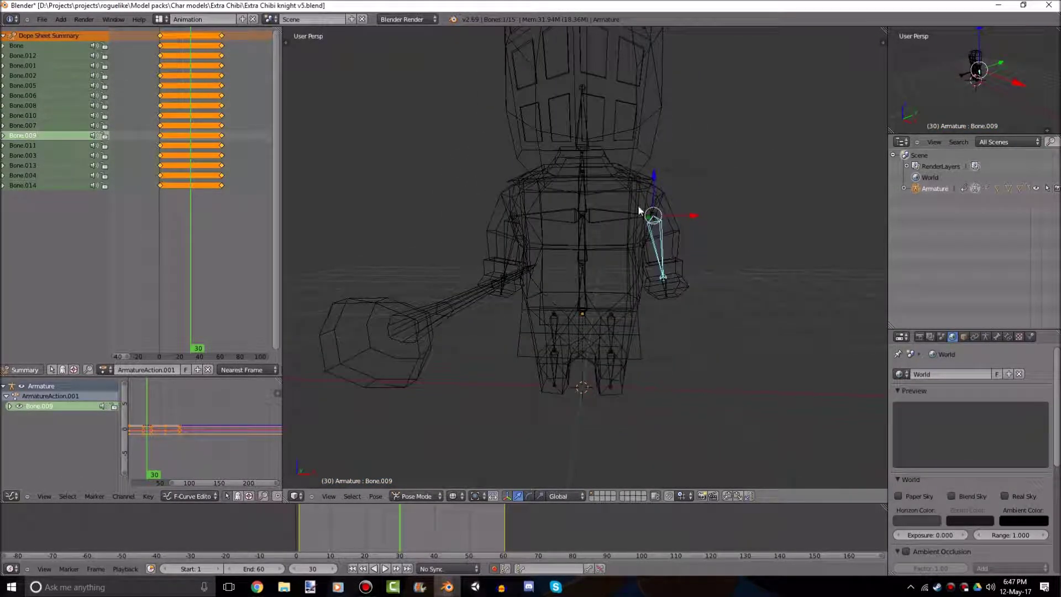
# - Rotate the free arm's upper bone 5° outward about the global Y axis at frame 30
pyautogui.press('r')
pyautogui.press('5')
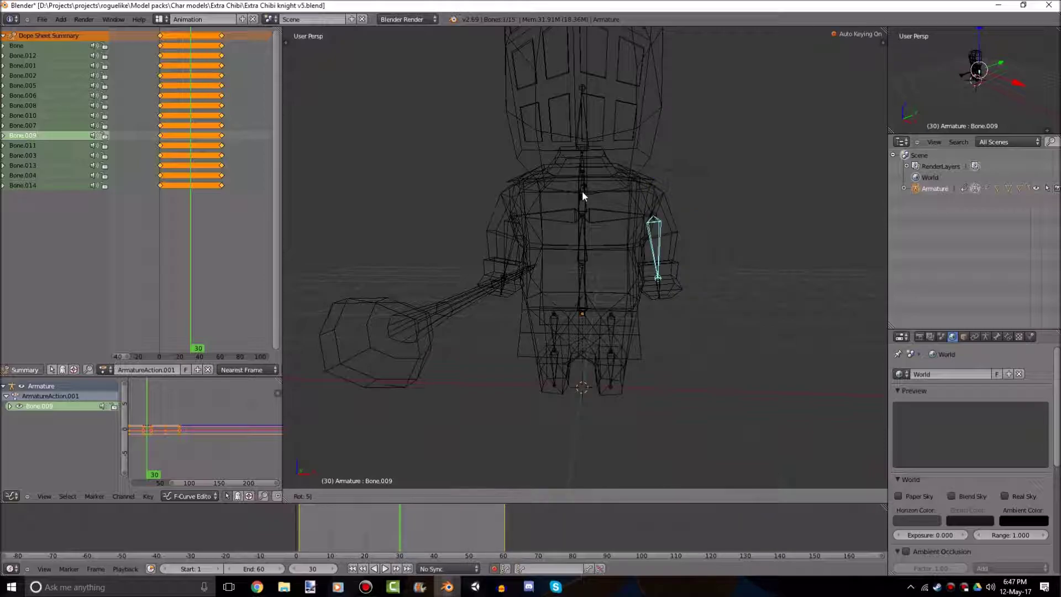
pyautogui.press('x')
pyautogui.press('y')
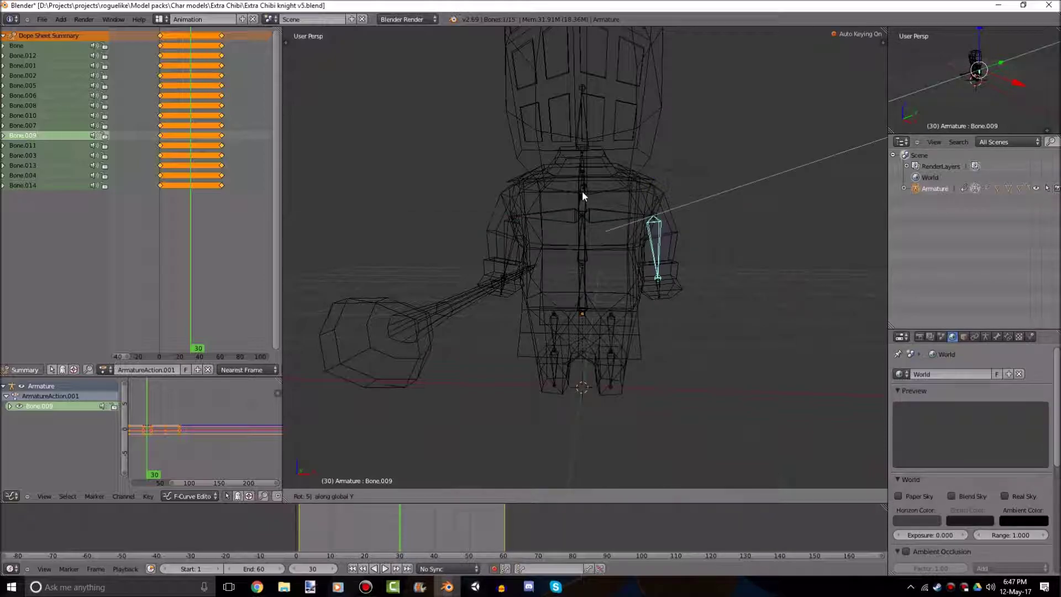
pyautogui.press('Return')
# - Rotate the mace arm's upper bone 5° outward about the global Y axis at frame 30
pyautogui.rightClick(512, 241)
pyautogui.press('r')
pyautogui.press('x')
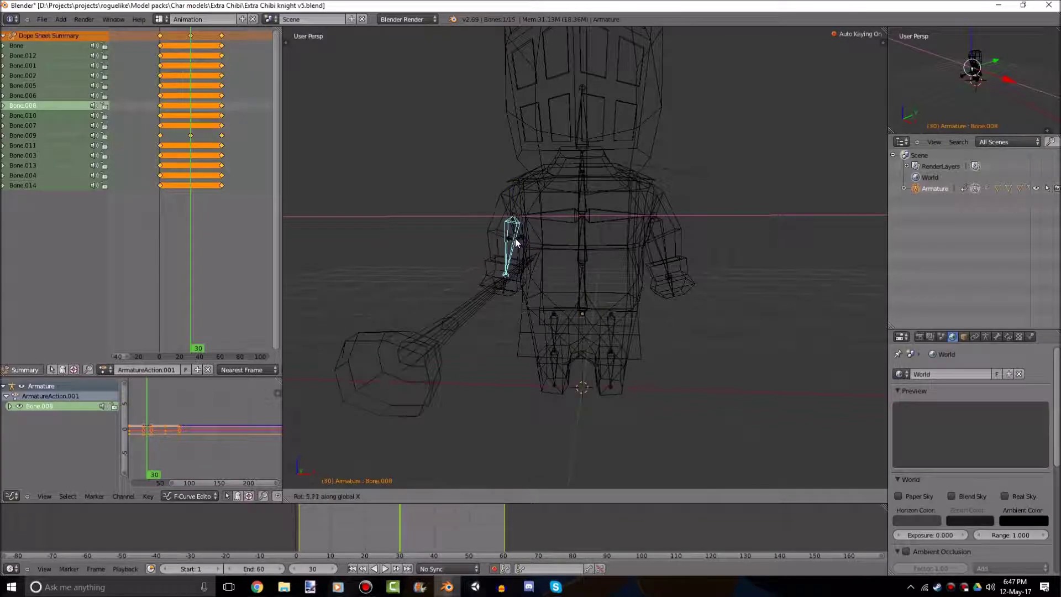
pyautogui.press('y')
pyautogui.press('5')
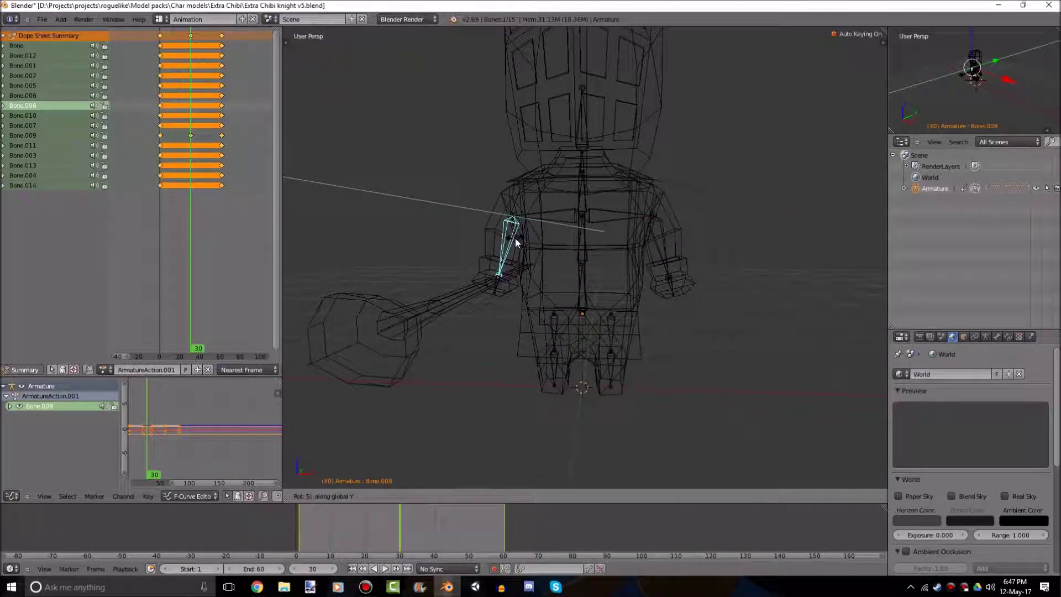
pyautogui.press('Return')
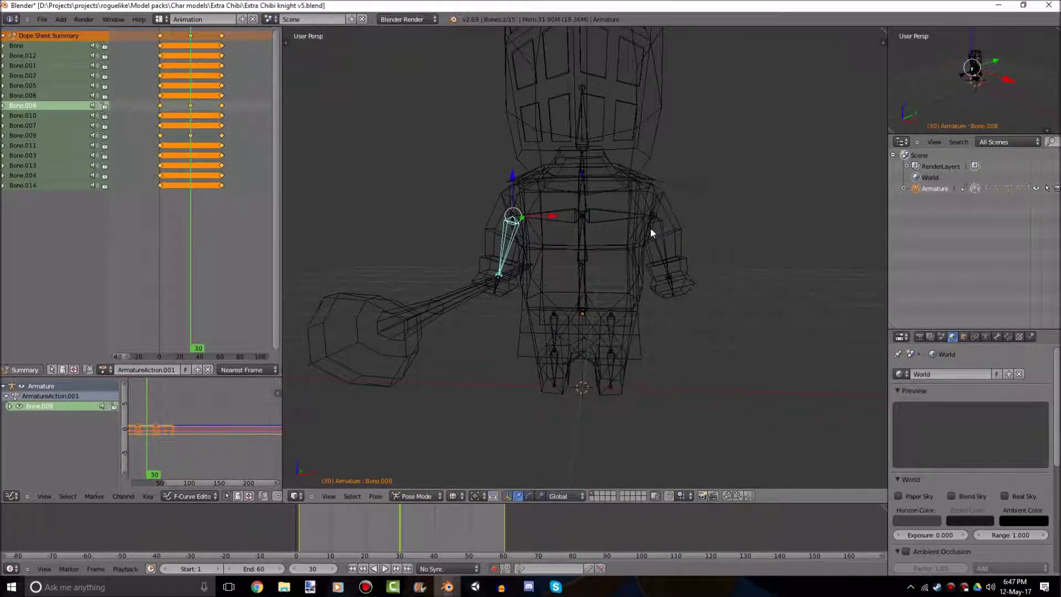
# - Copy the pose of both upper arm bones from frame 30 to frames 1 and 60, and return to frame 30
pyautogui.keyDown('shift'); pyautogui.rightClick(651, 261); pyautogui.keyUp('shift')
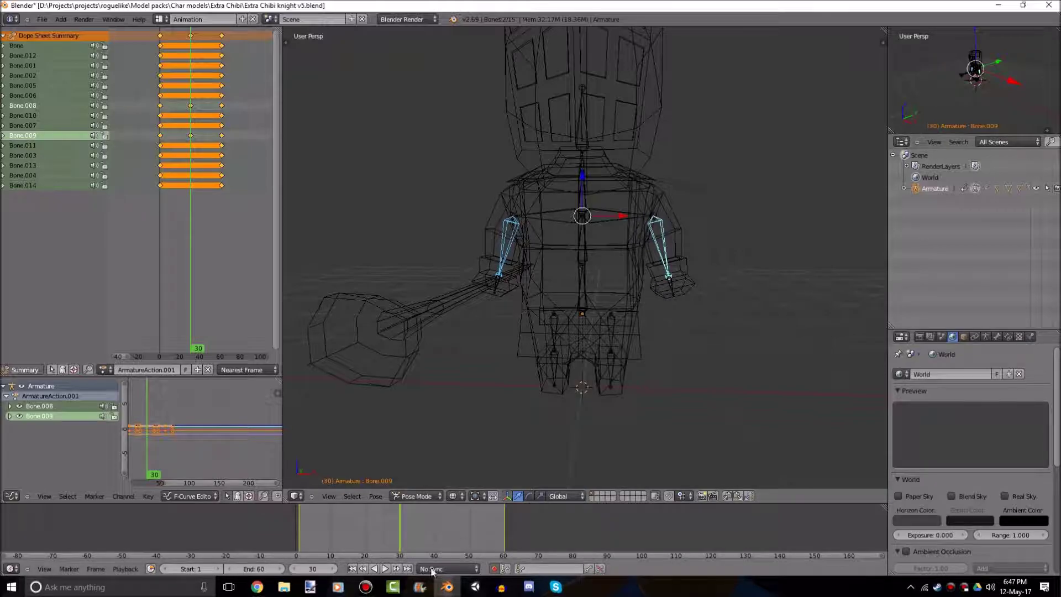
pyautogui.click(352, 568)
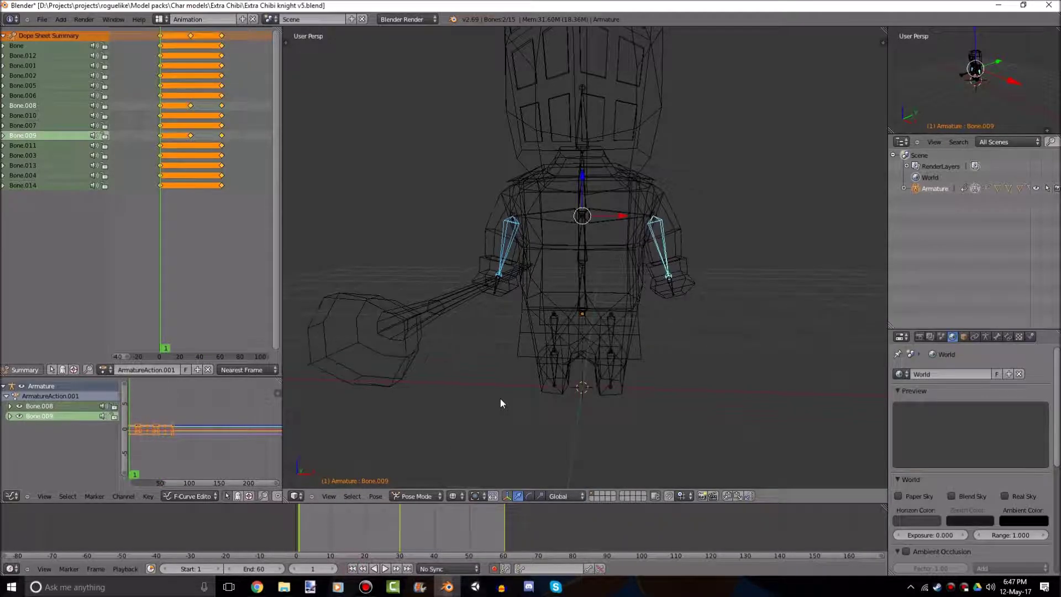
pyautogui.click(407, 568)
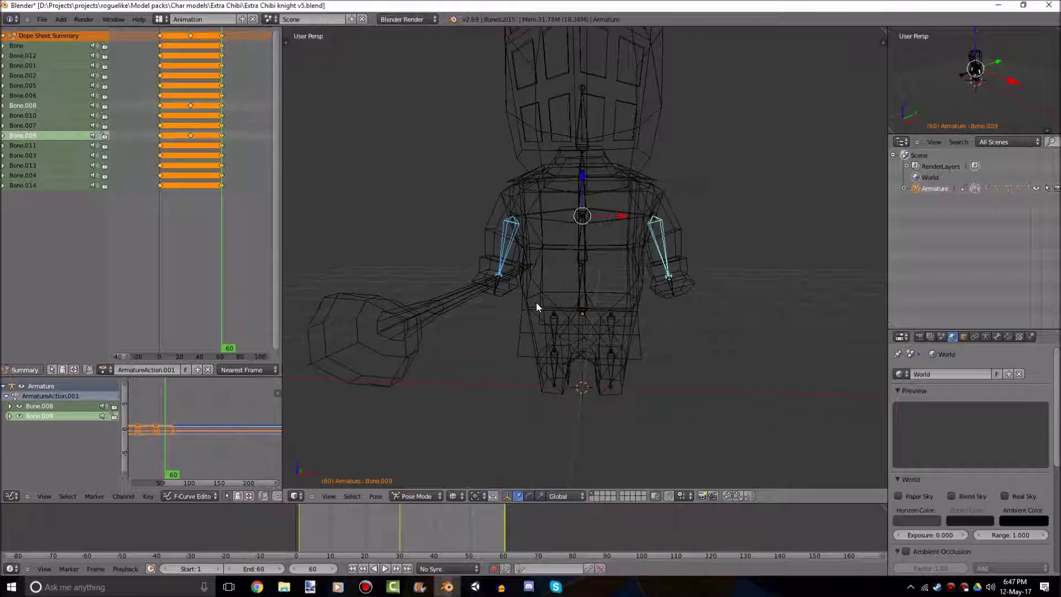
pyautogui.scroll(3, 536, 303)
pyautogui.keyDown('ctrl'); pyautogui.scroll(-1, 395, 552); pyautogui.keyUp('ctrl')
pyautogui.click(390, 532)
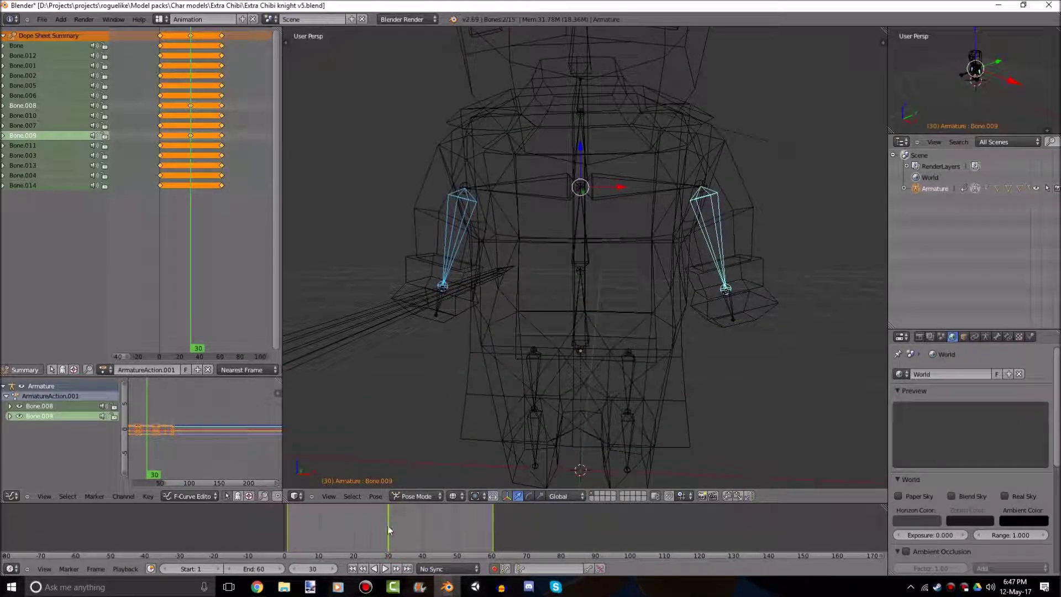
# - Try rotating the mace arm's upper bone 5° about the global X axis at frame 30
pyautogui.rightClick(462, 180)
pyautogui.press('r')
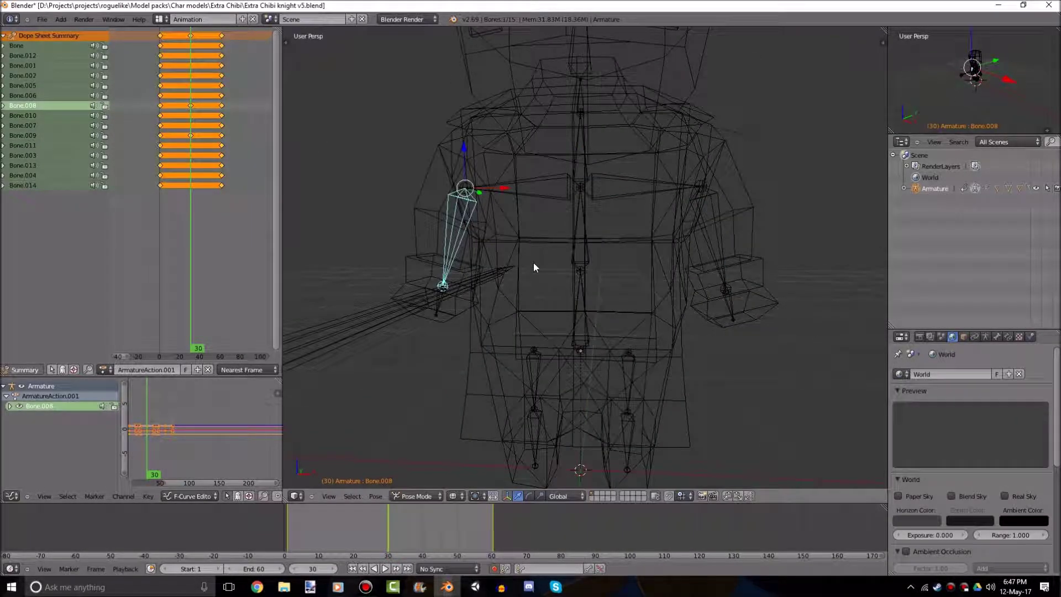
pyautogui.press('x')
pyautogui.press('5')
pyautogui.press('Return')
pyautogui.hotkey('ctrl', 'z')
# - Rotate the upper bones of the mace arm and the free arm 5° inward about the global Y axis at frame 30
pyautogui.press('r')
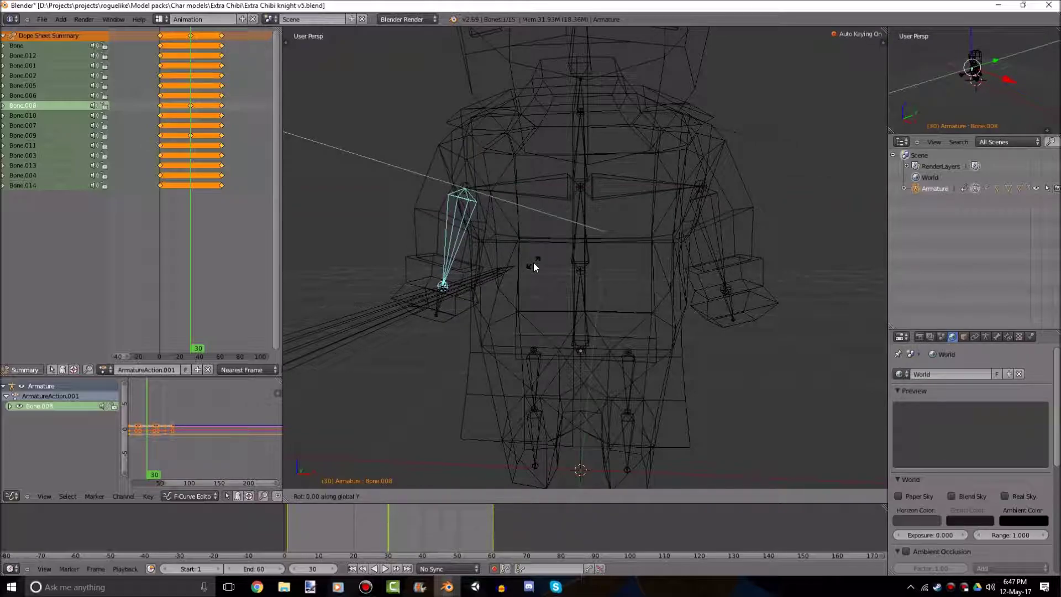
pyautogui.press('Escape')
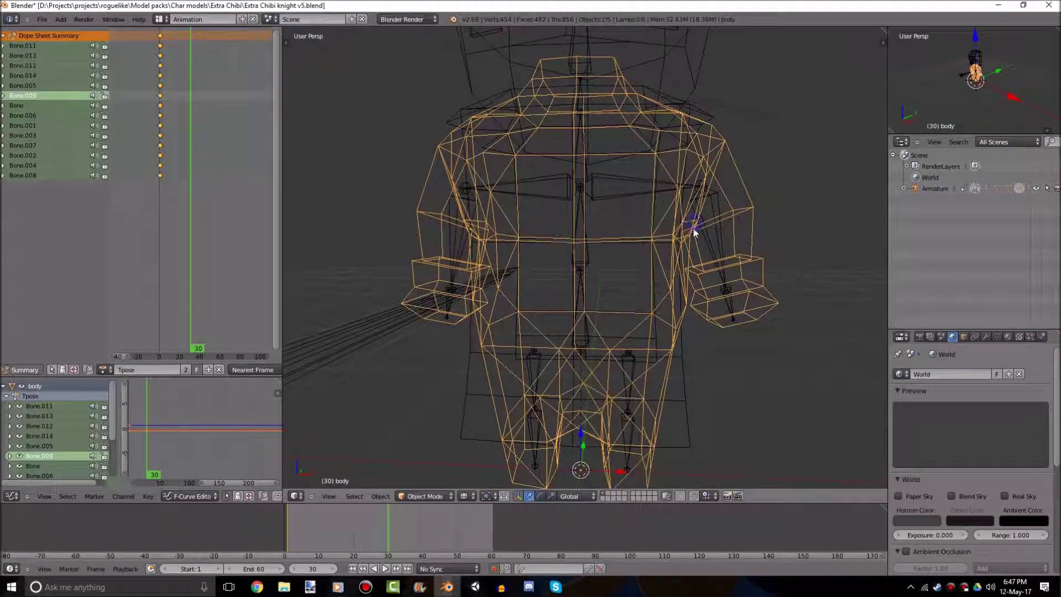
pyautogui.rightClick(713, 232)
pyautogui.press('r')
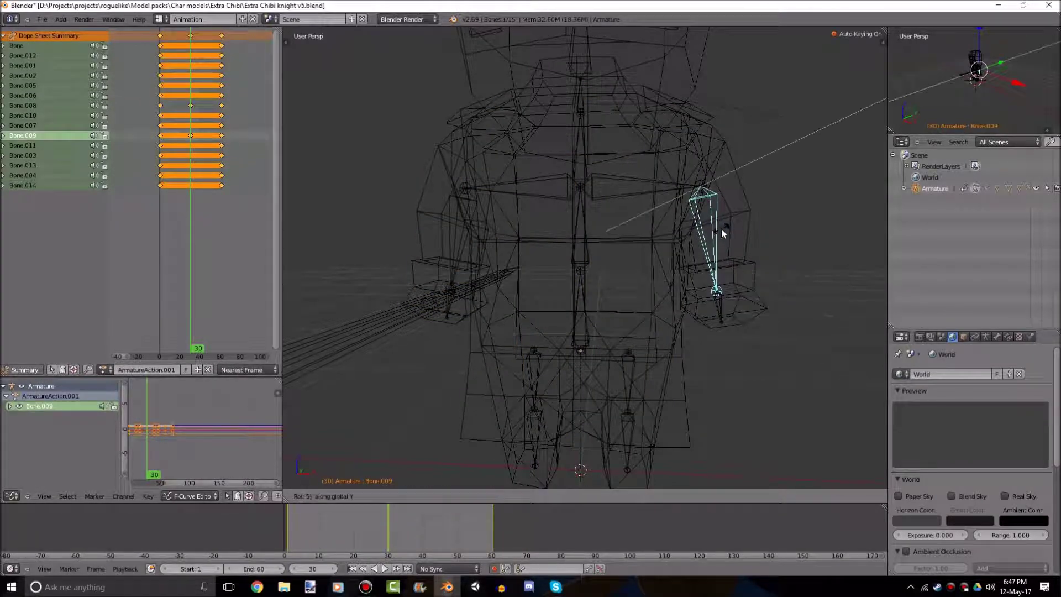
pyautogui.press('Return')
# - Play back the arm movement in solid shading with the bones deselected
pyautogui.press('z')
pyautogui.press('a')
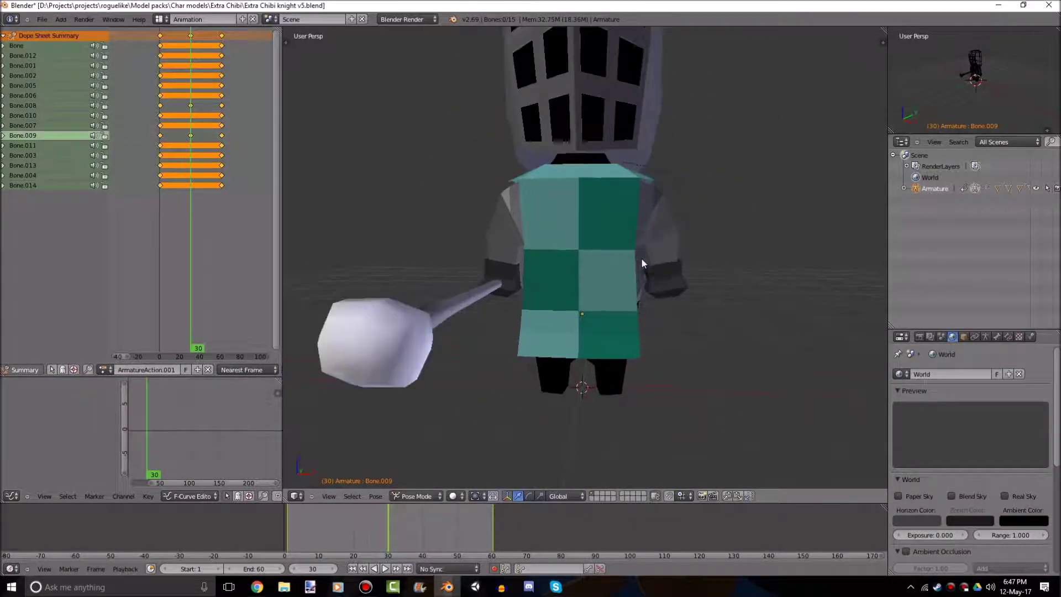
pyautogui.moveTo(641, 263); pyautogui.dragTo(667, 293, button='middle')
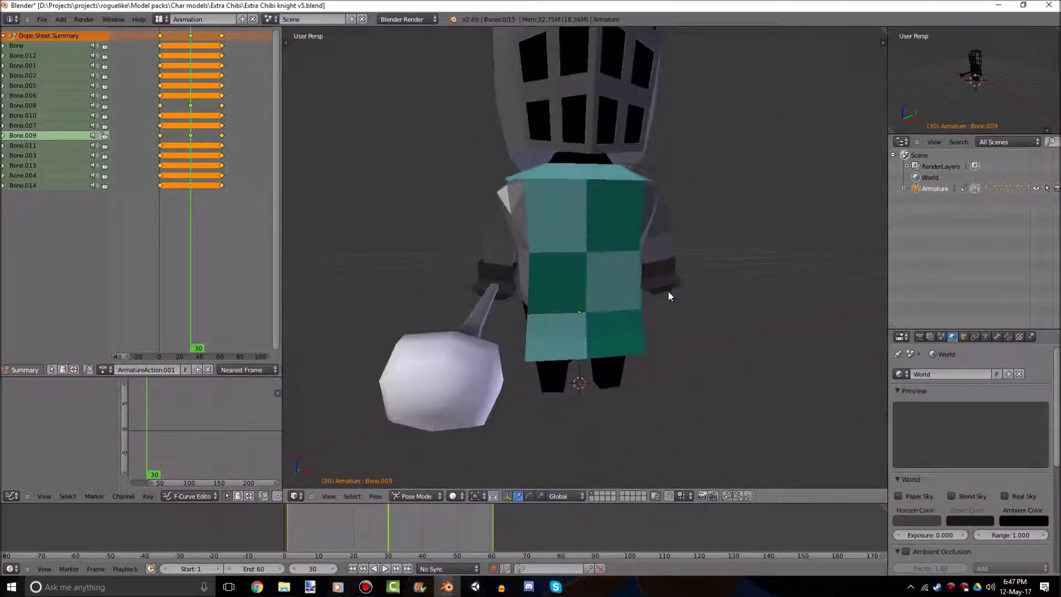
pyautogui.click(385, 568)
pyautogui.scroll(-3, 705, 390)
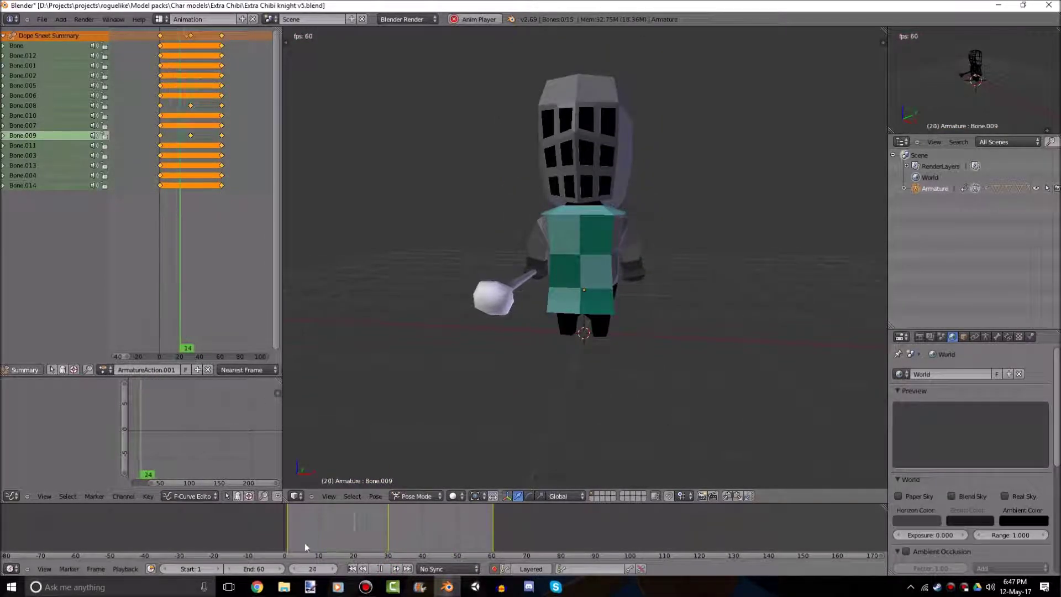
pyautogui.click(384, 568)
# - Return to frame 30 and show the knight's torso bones in wireframe
pyautogui.moveTo(395, 519); pyautogui.dragTo(391, 520)
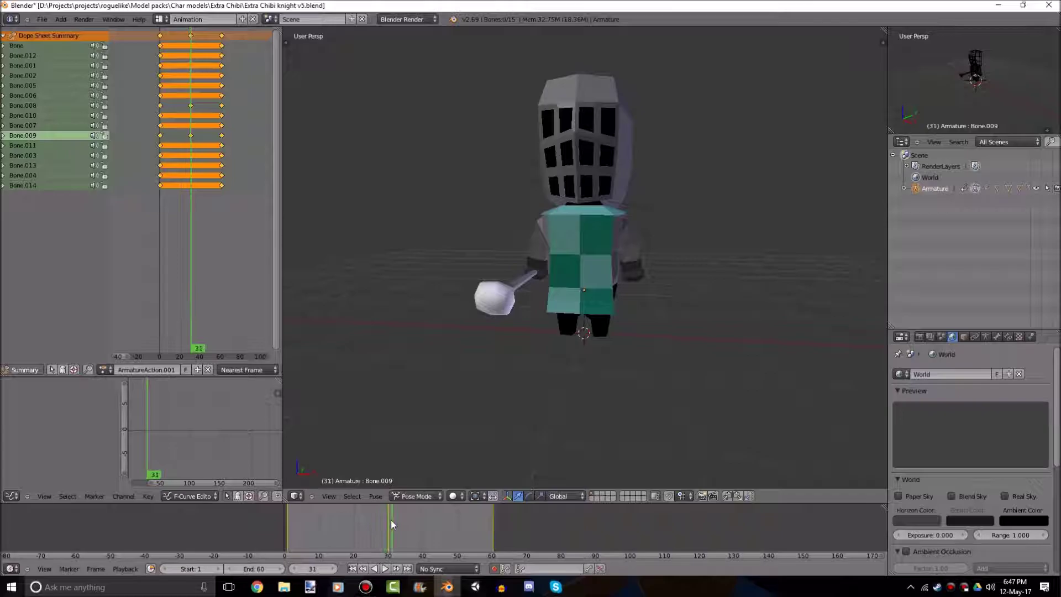
pyautogui.press('Left')
pyautogui.scroll(6, 565, 366)
pyautogui.press('z')
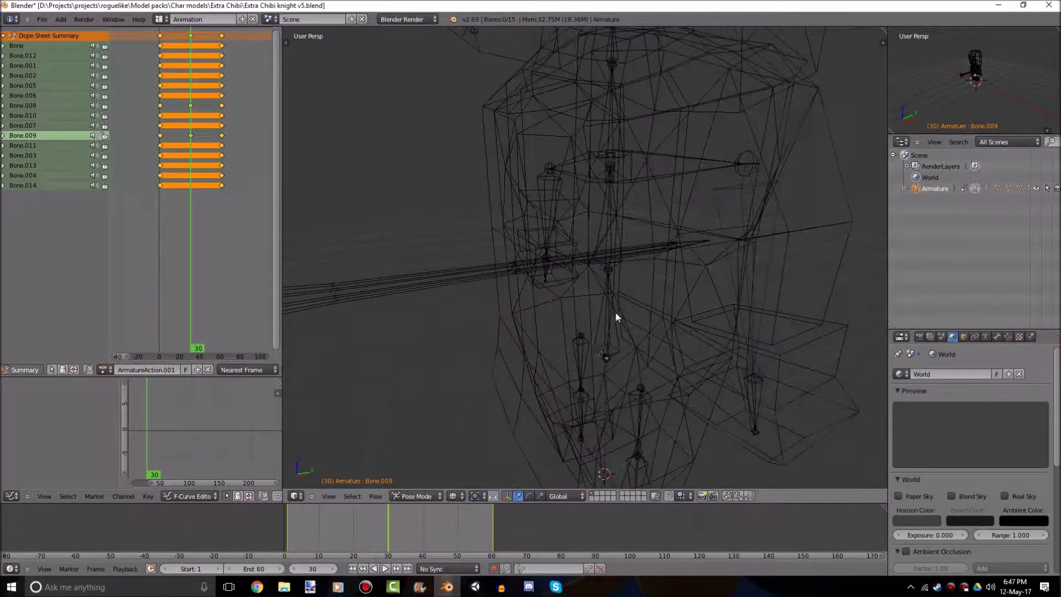
pyautogui.moveTo(616, 313); pyautogui.dragTo(489, 337, button='middle')
pyautogui.rightClick(626, 255)
pyautogui.moveTo(635, 270); pyautogui.dragTo(737, 338, button='middle')
pyautogui.rightClick(642, 292)
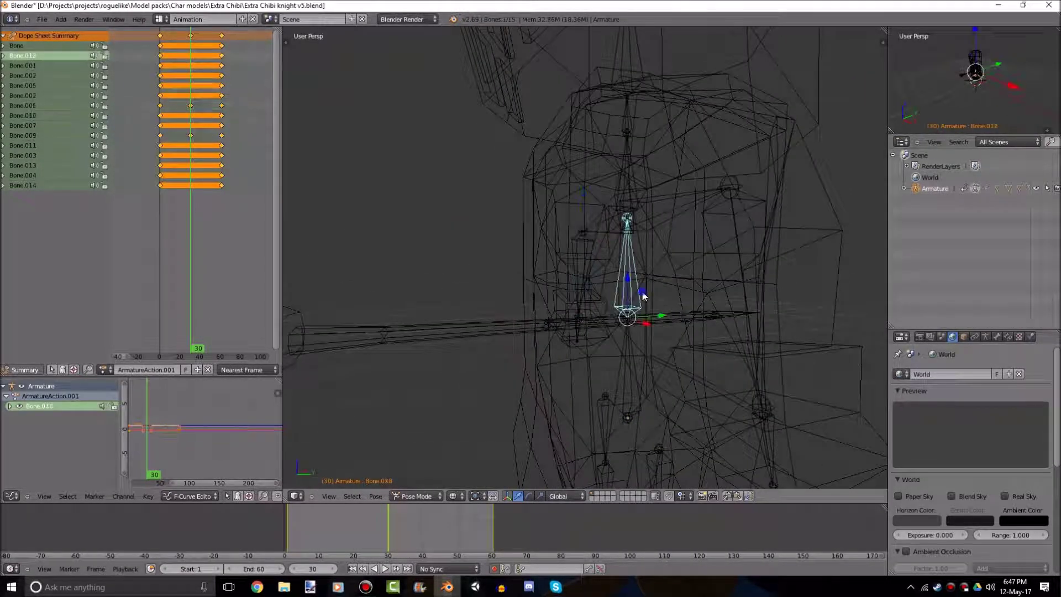
pyautogui.press('r')
pyautogui.press('x')
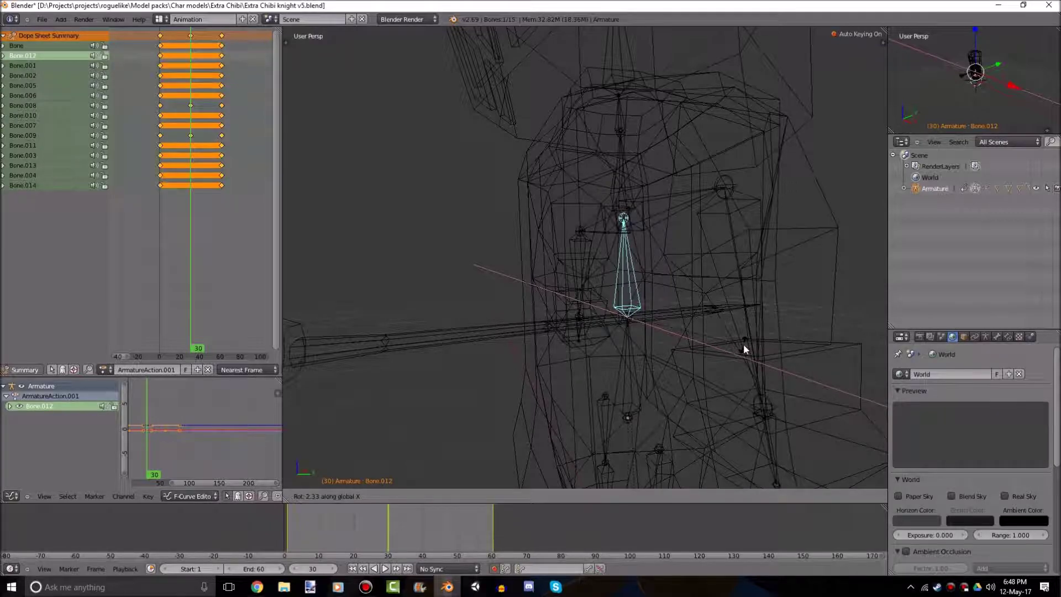
pyautogui.rightClick(743, 348)
pyautogui.rightClick(634, 204)
pyautogui.keyDown('shift'); pyautogui.moveTo(656, 235); pyautogui.dragTo(663, 342, button='middle'); pyautogui.keyUp('shift')
pyautogui.press('r')
pyautogui.press('x')
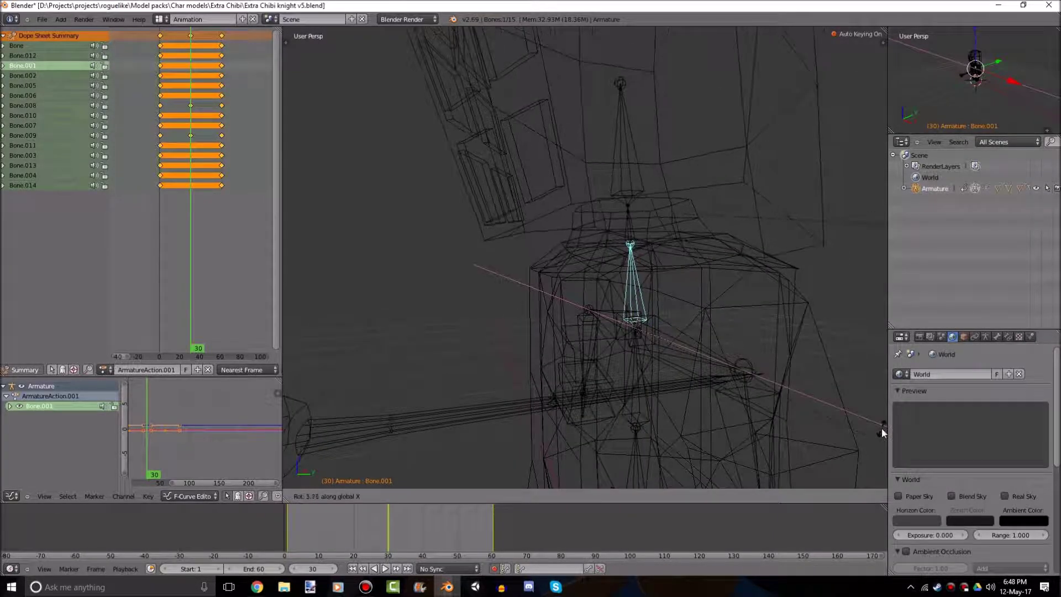
pyautogui.rightClick(882, 433)
pyautogui.press('r')
pyautogui.press('x')
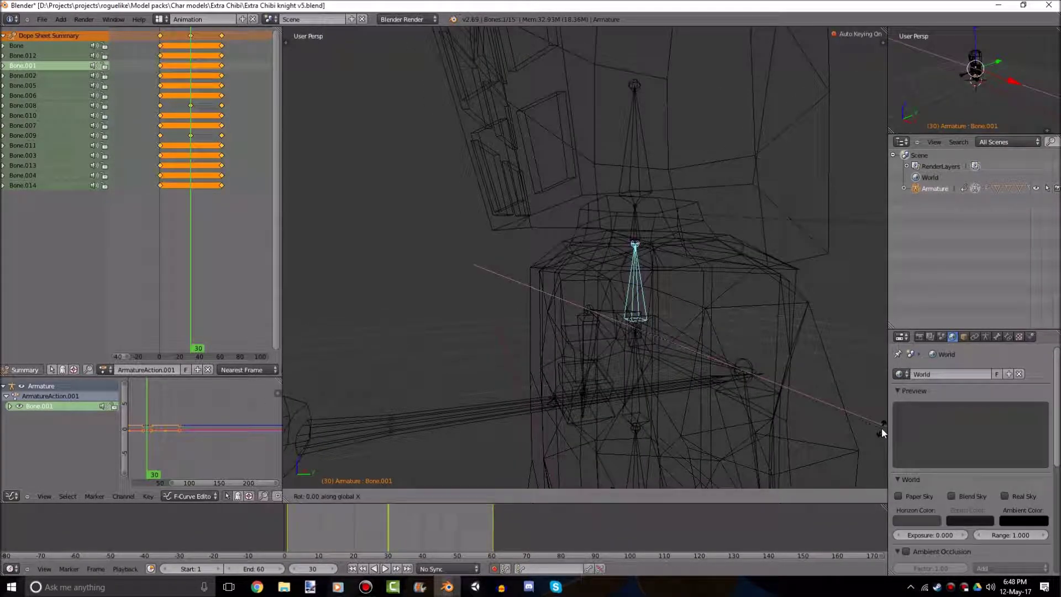
pyautogui.rightClick(883, 433)
# - Tilt the middle spine bone 5° forward about the global X axis at frame 30
pyautogui.moveTo(670, 333); pyautogui.dragTo(759, 317, button='middle')
pyautogui.rightClick(681, 336)
pyautogui.moveTo(716, 376); pyautogui.dragTo(691, 338, button='middle')
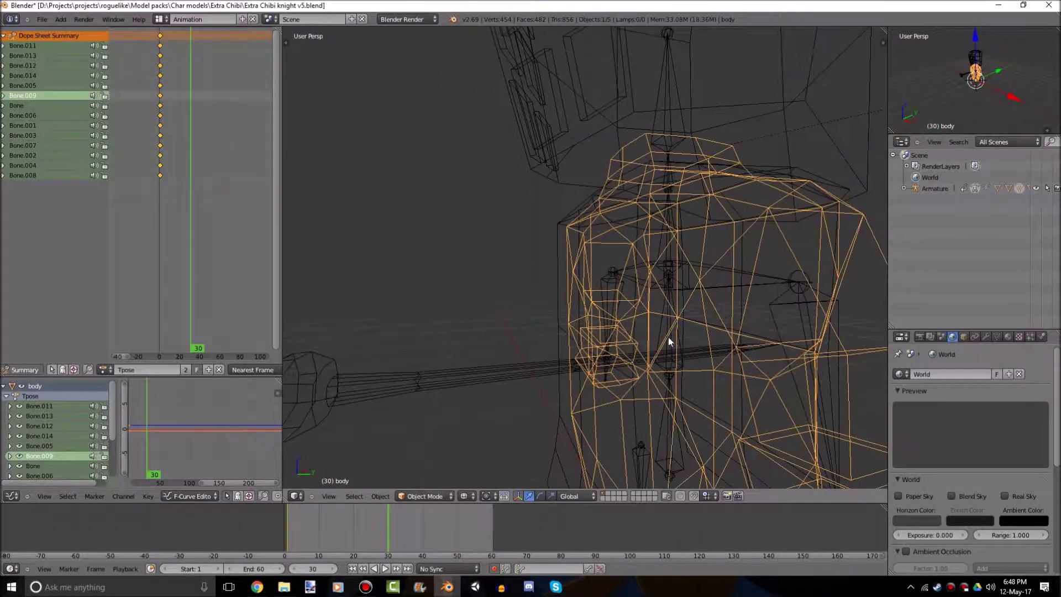
pyautogui.rightClick(667, 335)
pyautogui.press('r')
pyautogui.press('x')
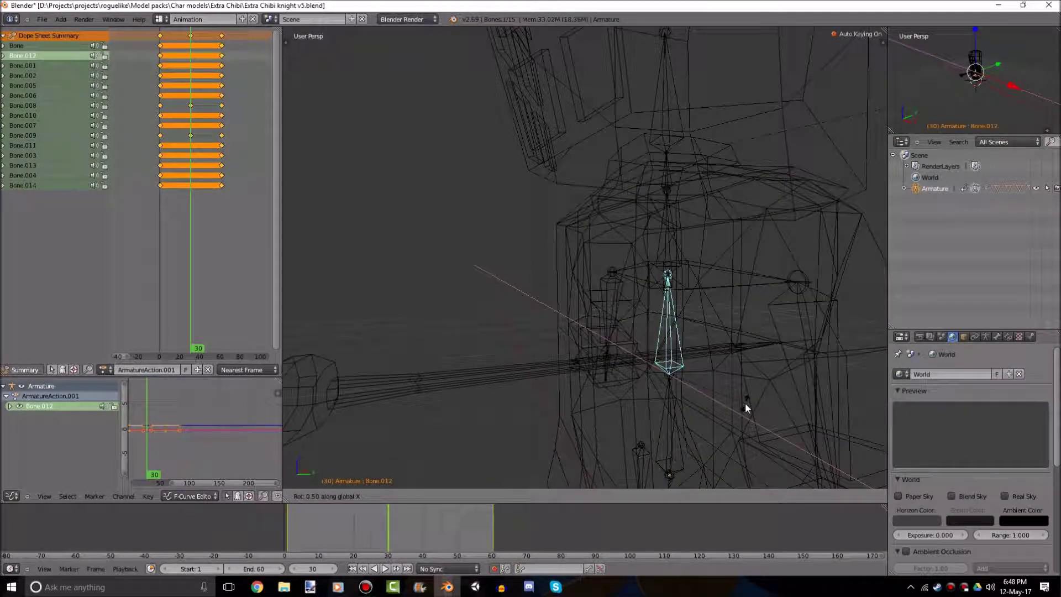
pyautogui.press('5')
pyautogui.press('Return')
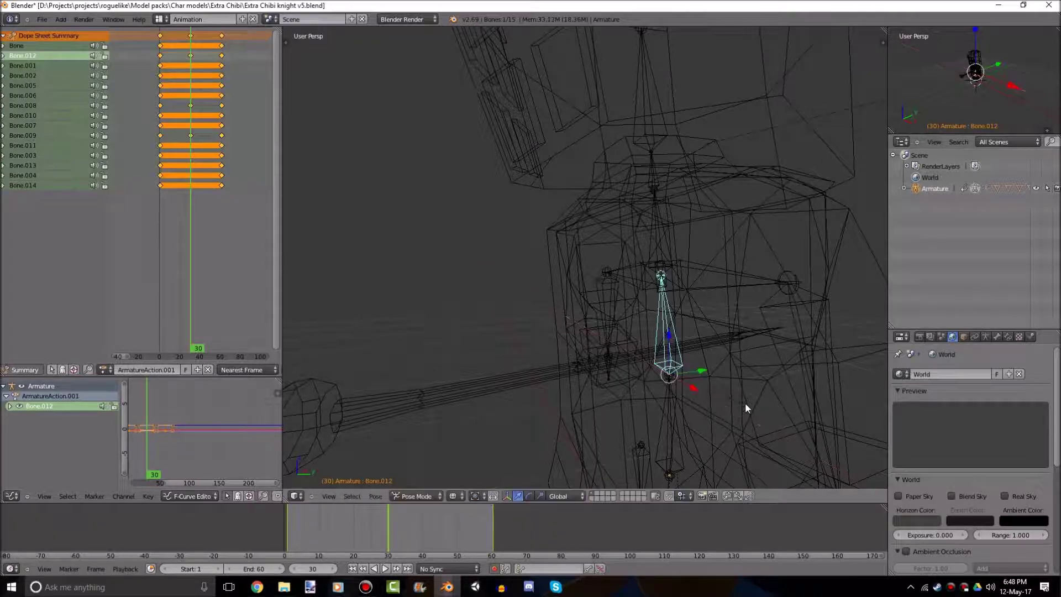
# - Rotate the head bone -3° about the global X axis at frame 30
pyautogui.moveTo(744, 402); pyautogui.dragTo(632, 323, button='middle')
pyautogui.rightClick(633, 176)
pyautogui.press('r')
pyautogui.press('x')
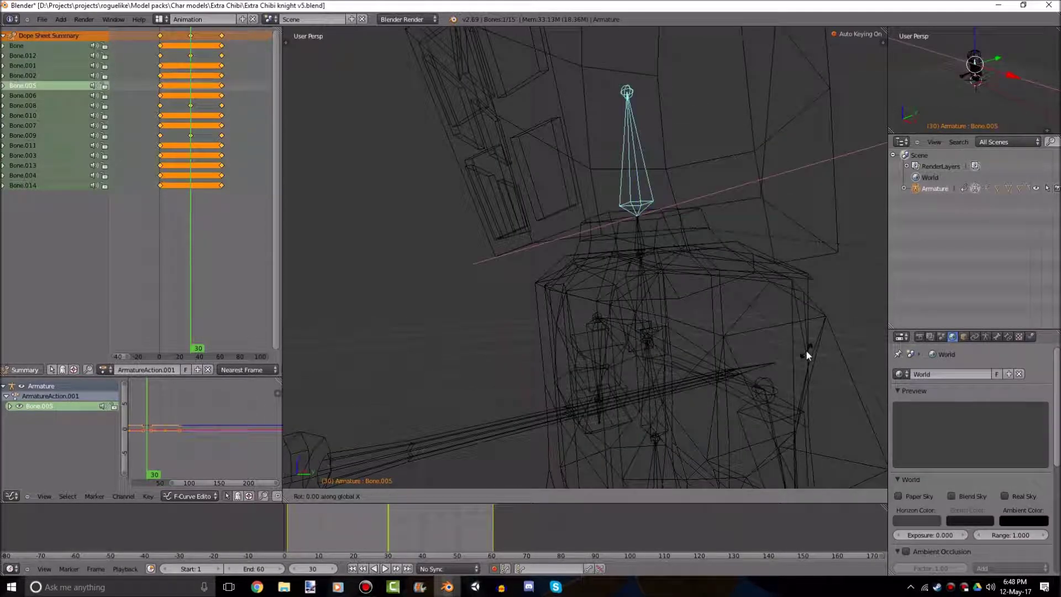
pyautogui.press('3')
pyautogui.press('-')
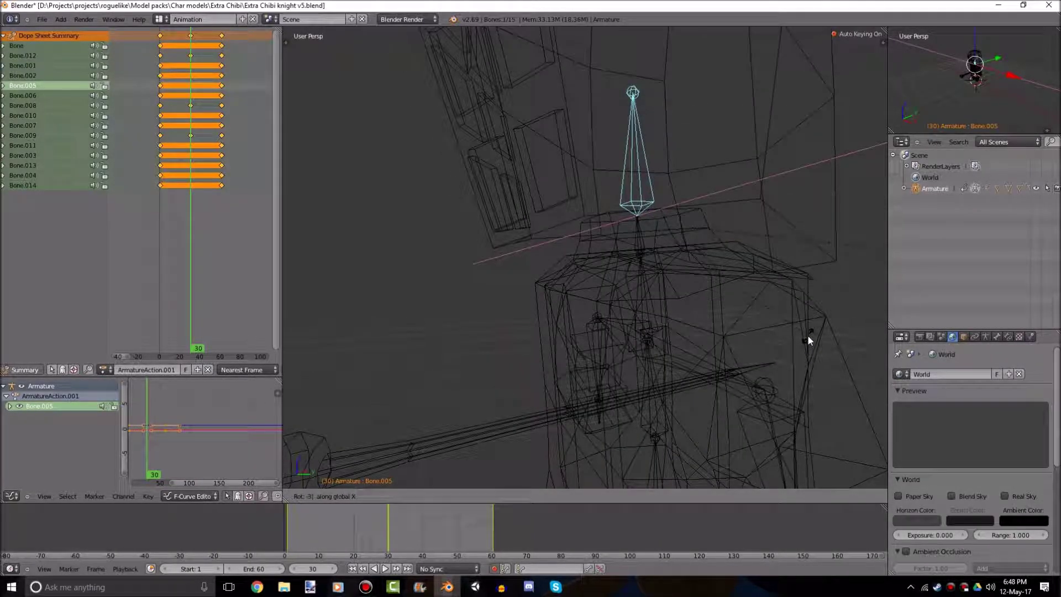
pyautogui.press('Return')
# - Play back the idle animation in solid shading with the bones deselected, viewing the knight from both sides
pyautogui.scroll(-3, 773, 328)
pyautogui.press('a')
pyautogui.press('z')
pyautogui.hotkey('alt', 'a')
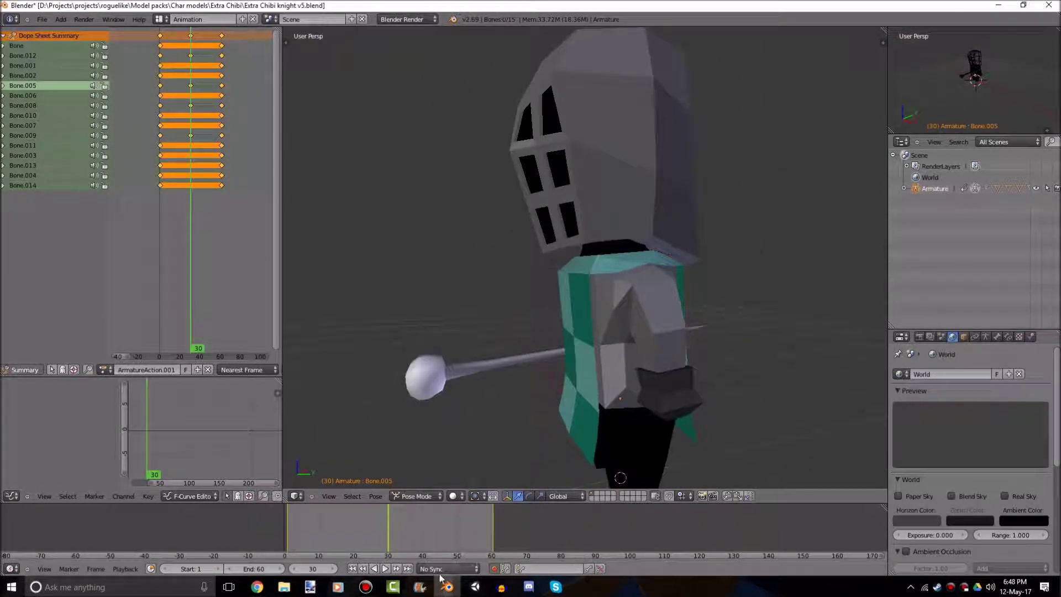
pyautogui.moveTo(558, 348); pyautogui.dragTo(746, 324, button='middle')
pyautogui.moveTo(667, 310); pyautogui.dragTo(761, 316, button='middle')
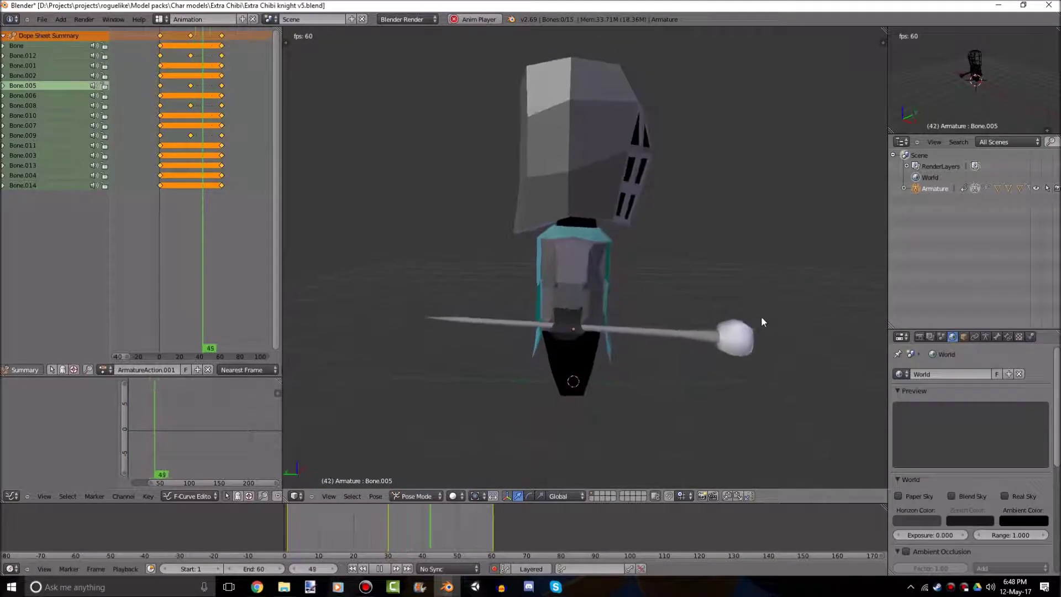
pyautogui.click(380, 568)
# - Rotate the middle spine bone -2° about the global X axis at frame 60
pyautogui.click(485, 533)
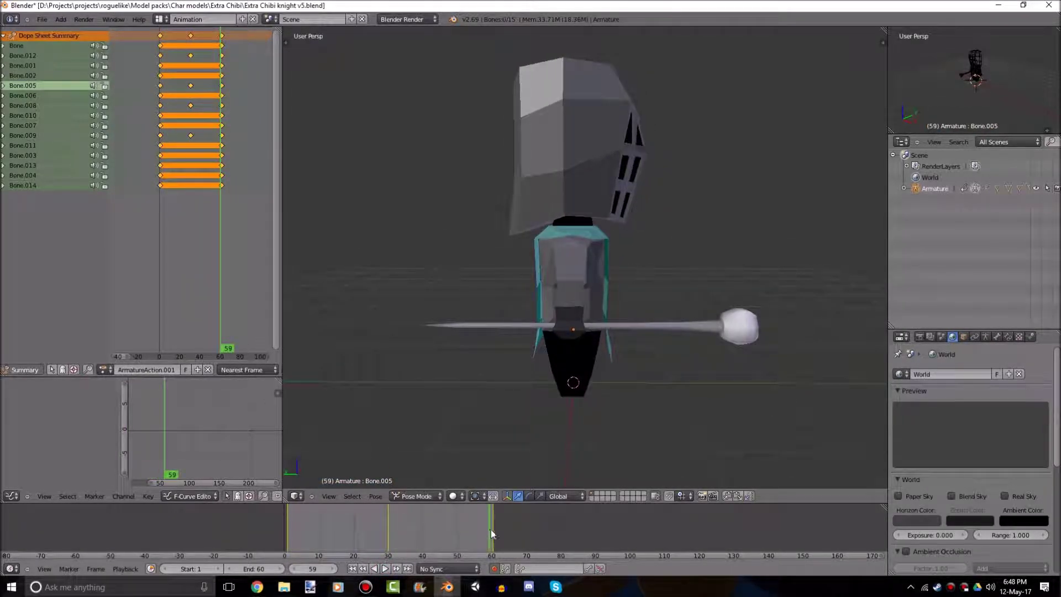
pyautogui.press('z')
pyautogui.scroll(5, 587, 269)
pyautogui.moveTo(588, 270); pyautogui.dragTo(568, 270, button='middle')
pyautogui.rightClick(554, 295)
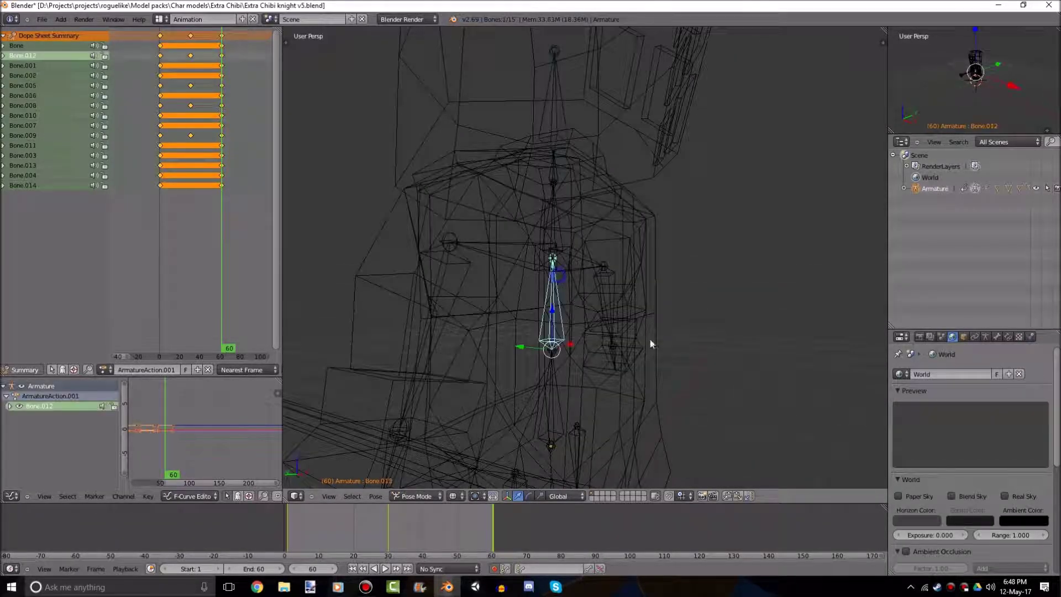
pyautogui.write('rx')
pyautogui.write('2')
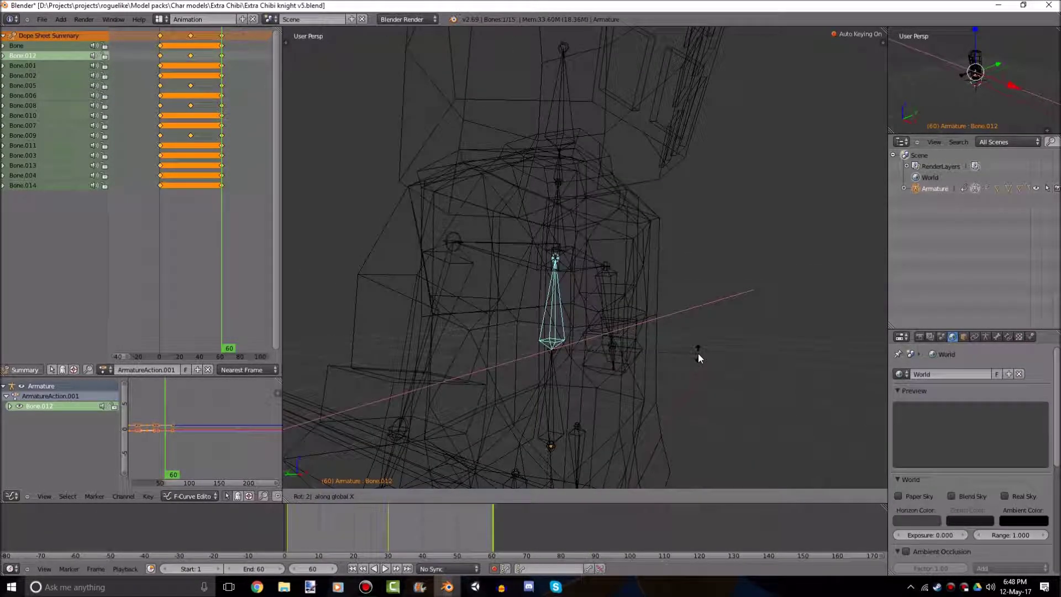
pyautogui.write('-')
pyautogui.press('Return')
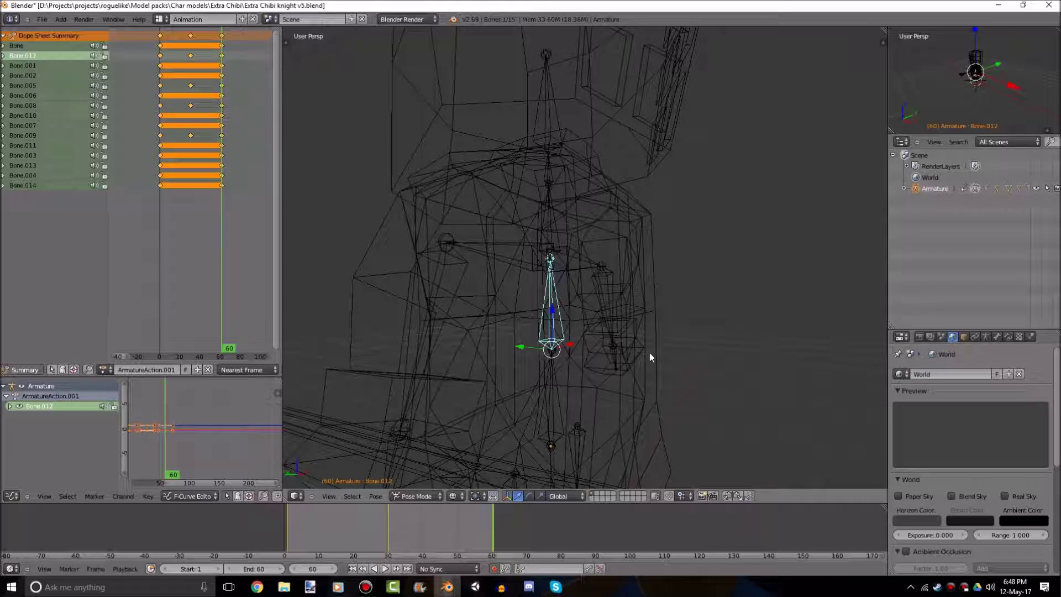
# - Rotate the head bone 1° about the global X axis at frame 1
pyautogui.click(352, 569)
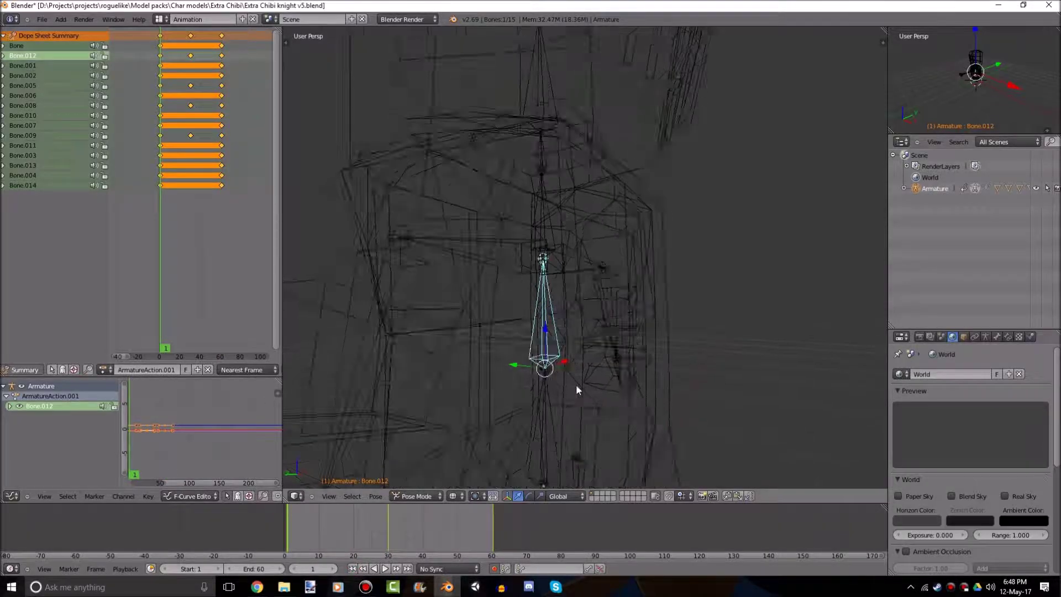
pyautogui.rightClick(543, 193)
pyautogui.keyDown('shift'); pyautogui.moveTo(619, 338); pyautogui.dragTo(633, 404, button='middle'); pyautogui.keyUp('shift')
pyautogui.rightClick(573, 143)
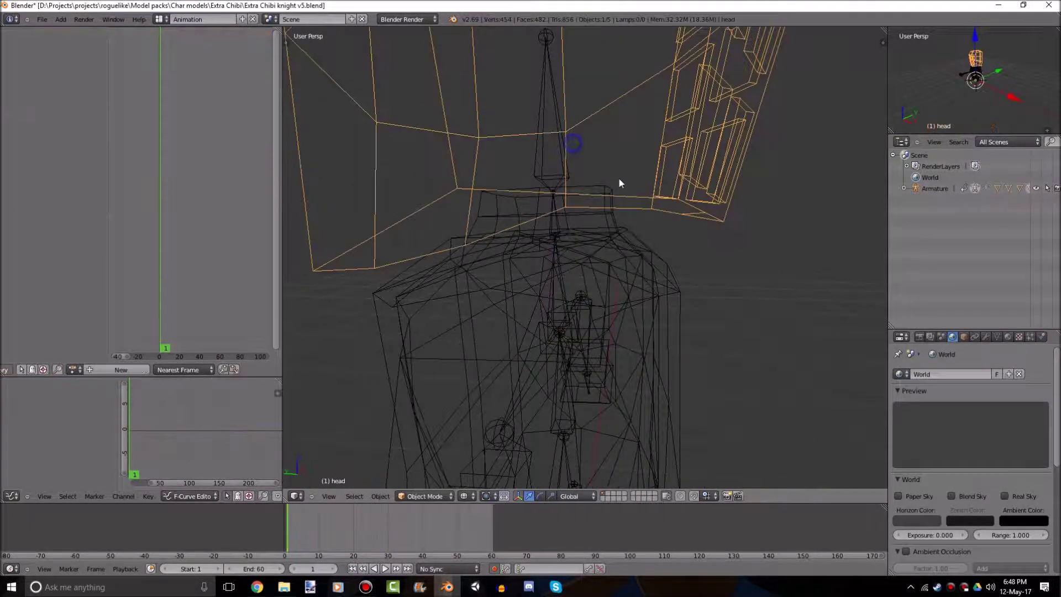
pyautogui.rightClick(542, 138)
pyautogui.press('r')
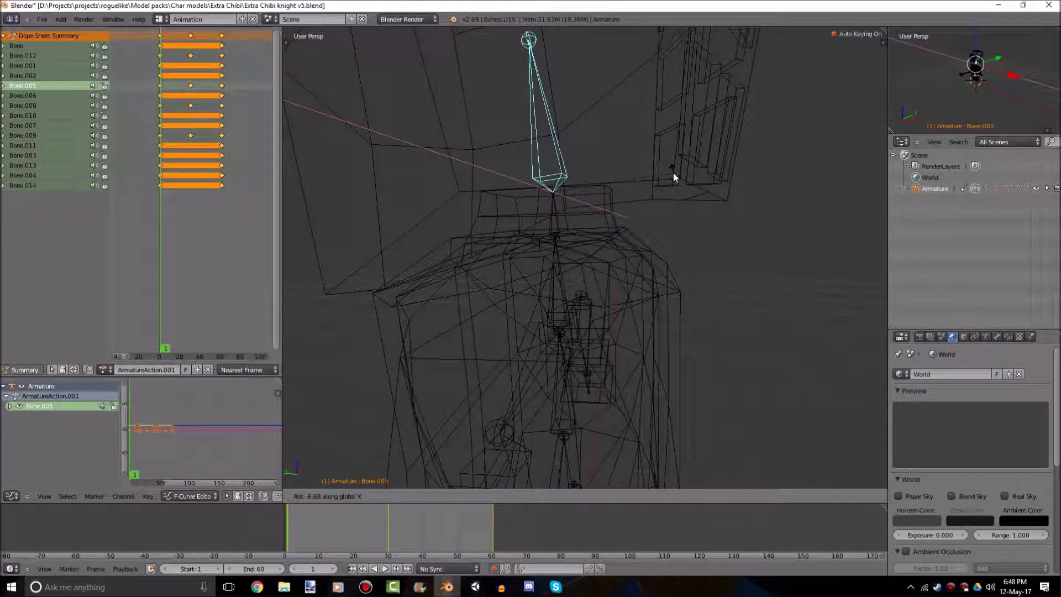
pyautogui.press('x')
pyautogui.press('1')
pyautogui.press('Return')
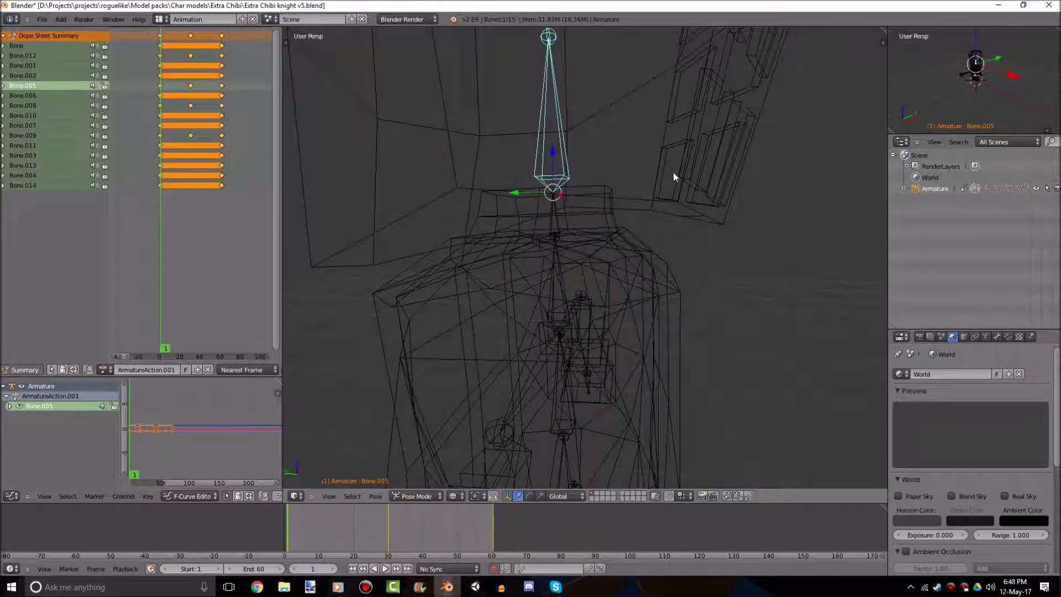
# - Inspect the knight's pose at frame 60 in solid shading with the bones deselected
pyautogui.click(410, 568)
pyautogui.press('z')
pyautogui.scroll(-1, 654, 334)
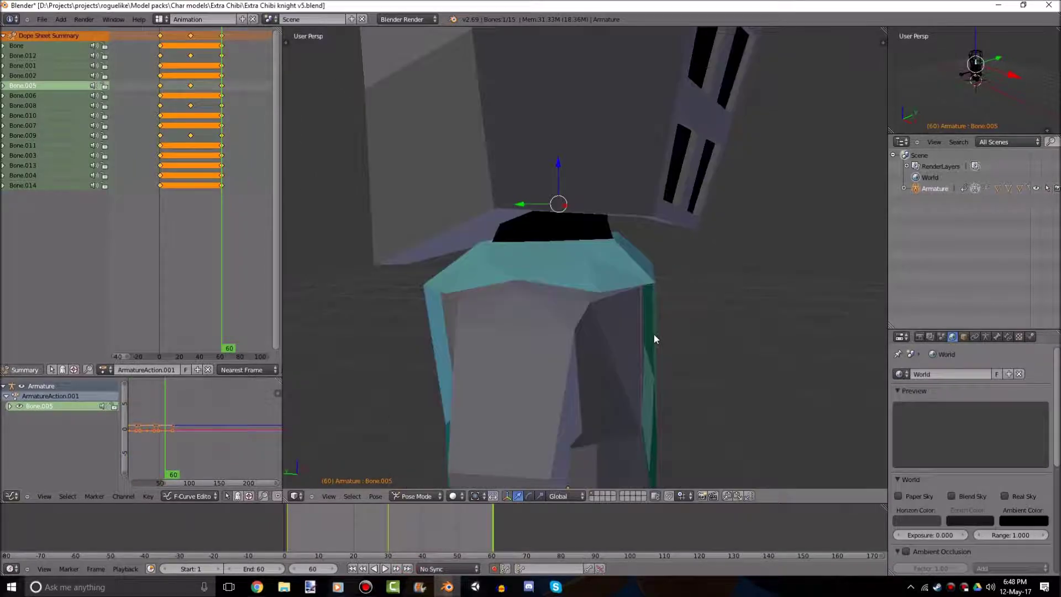
pyautogui.press('a')
pyautogui.keyDown('shift'); pyautogui.moveTo(664, 343); pyautogui.dragTo(676, 256, button='middle'); pyautogui.keyUp('shift')
pyautogui.scroll(-3, 676, 256)
pyautogui.press('z')
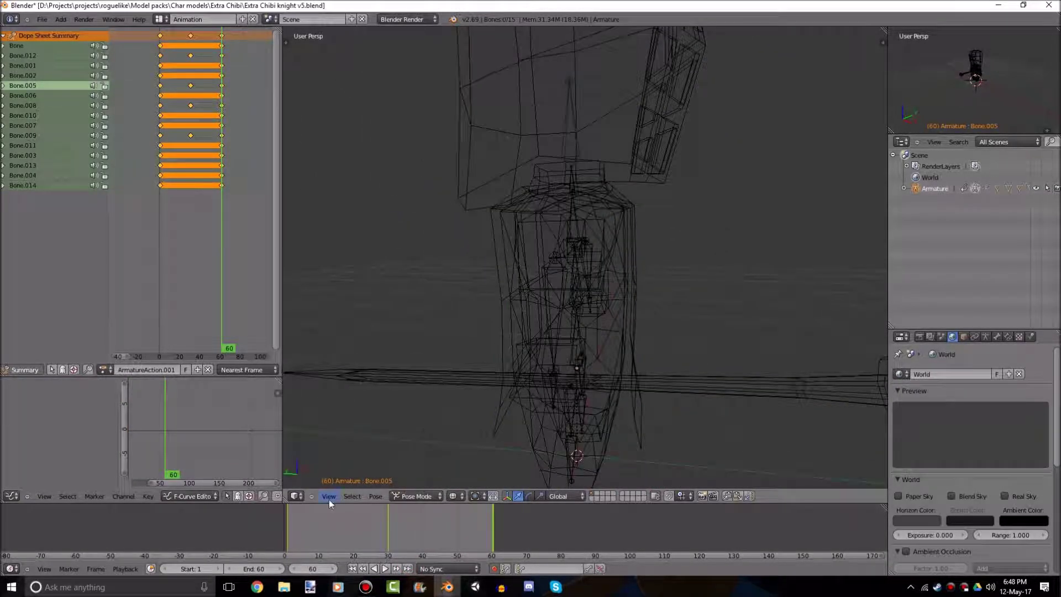
# - Rotate the upper arm bones of both arms 3° about the global X axis at frame 30
pyautogui.click(385, 537)
pyautogui.moveTo(391, 536); pyautogui.dragTo(387, 535)
pyautogui.press('z')
pyautogui.press('z')
pyautogui.rightClick(589, 267)
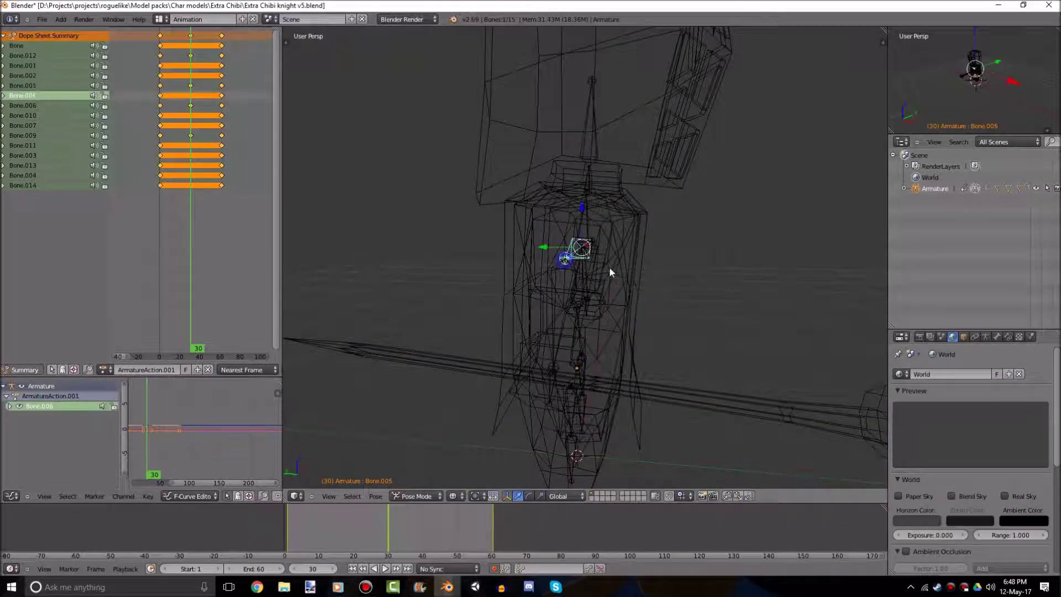
pyautogui.moveTo(609, 268); pyautogui.dragTo(645, 280, button='middle')
pyautogui.rightClick(645, 282)
pyautogui.moveTo(569, 280); pyautogui.dragTo(621, 283, button='middle')
pyautogui.keyDown('shift'); pyautogui.rightClick(506, 257); pyautogui.keyUp('shift')
pyautogui.moveTo(509, 260); pyautogui.dragTo(729, 303, button='middle')
pyautogui.press('z')
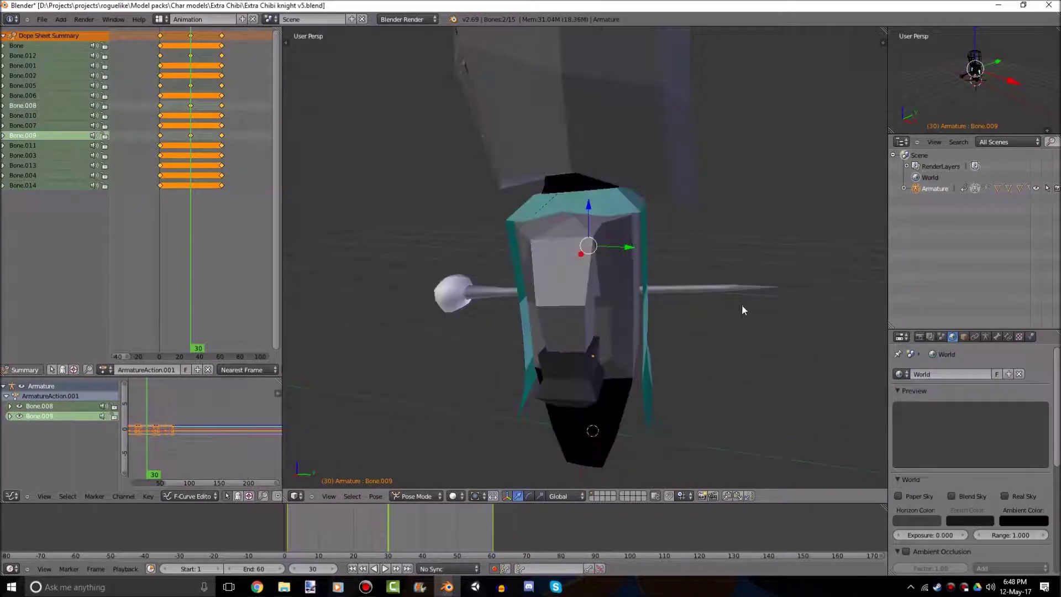
pyautogui.press('r')
pyautogui.press('x')
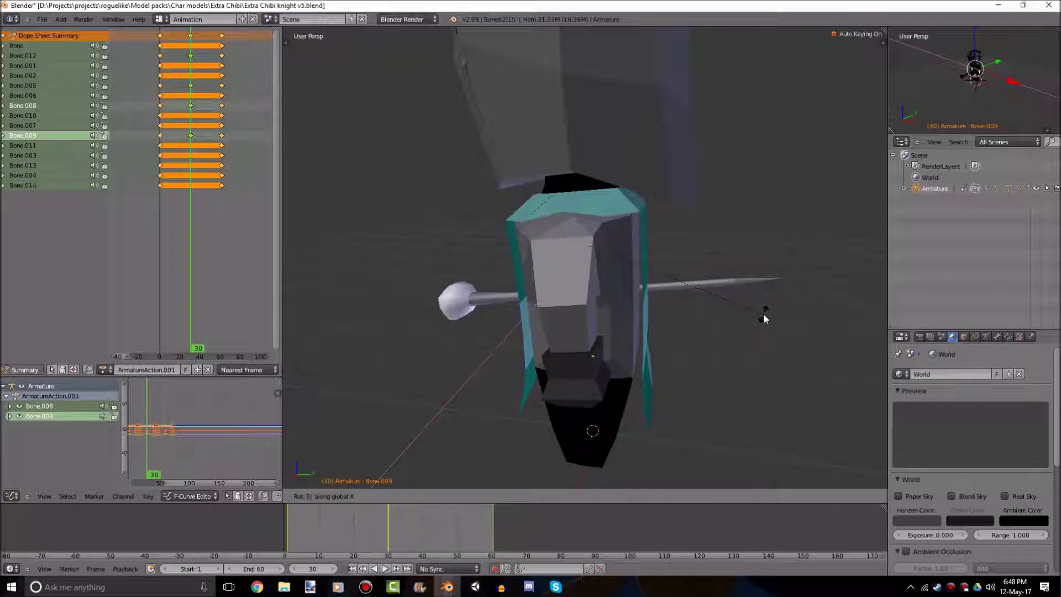
pyautogui.click(764, 313)
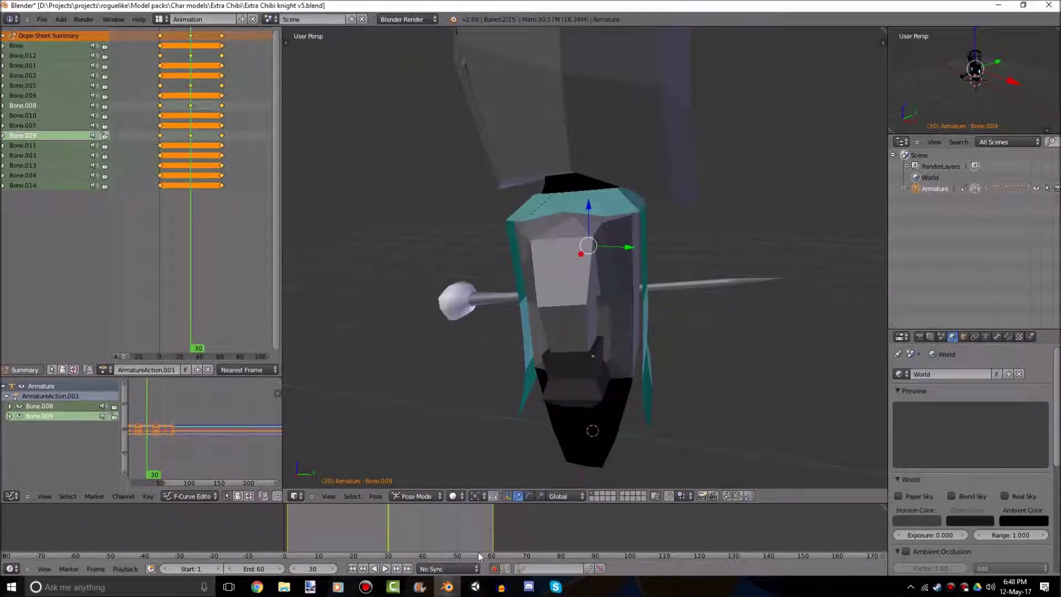
# - Rotate both upper arm bones -2° about the global X axis at frame 60 and restore solid shading with nothing selected
pyautogui.click(409, 568)
pyautogui.press('z')
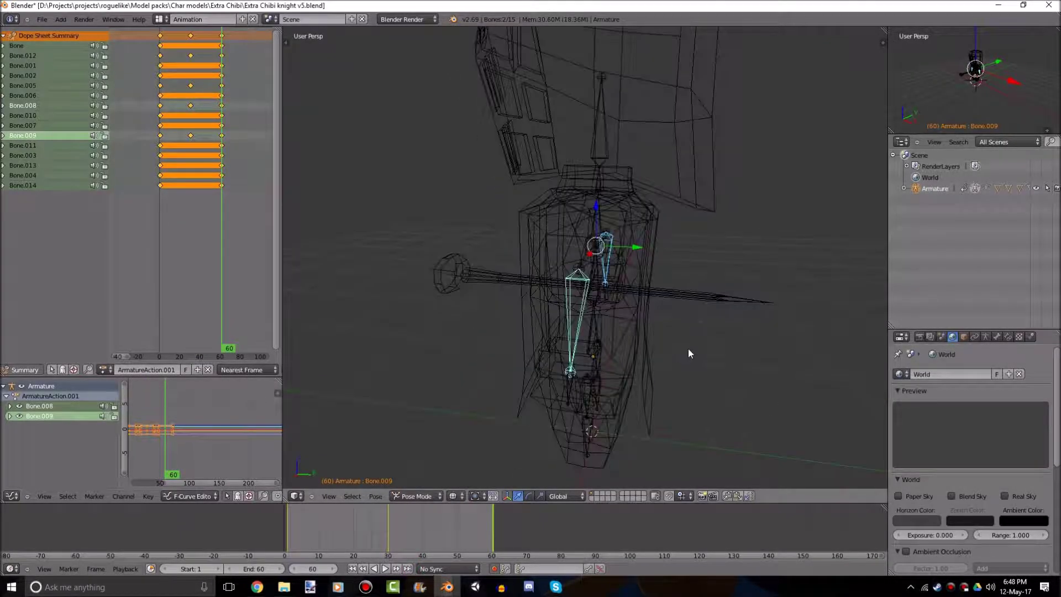
pyautogui.press('r')
pyautogui.press('x')
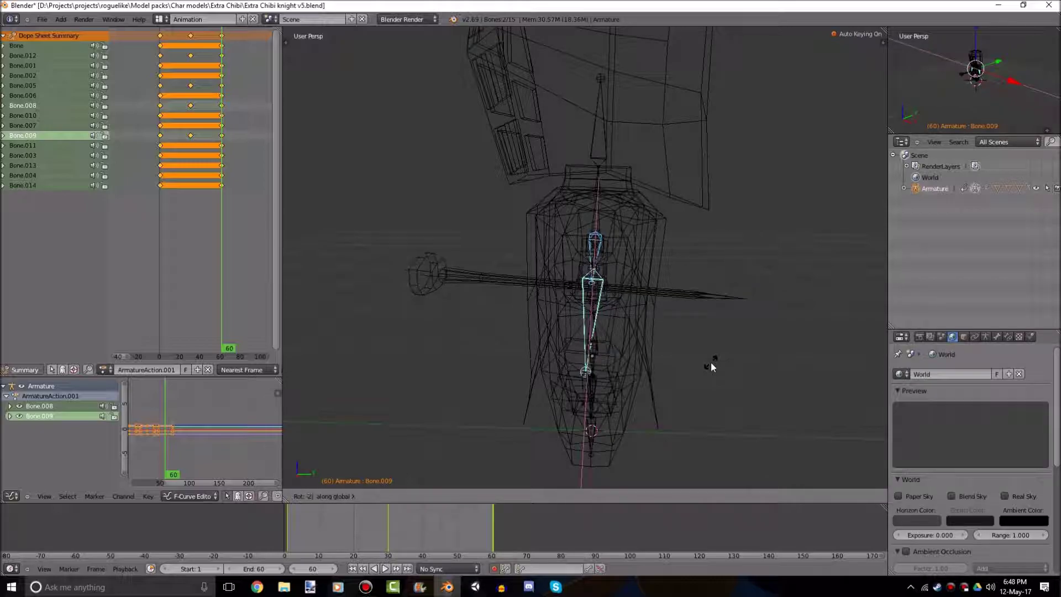
pyautogui.click(710, 364)
pyautogui.press('z')
pyautogui.press('a')
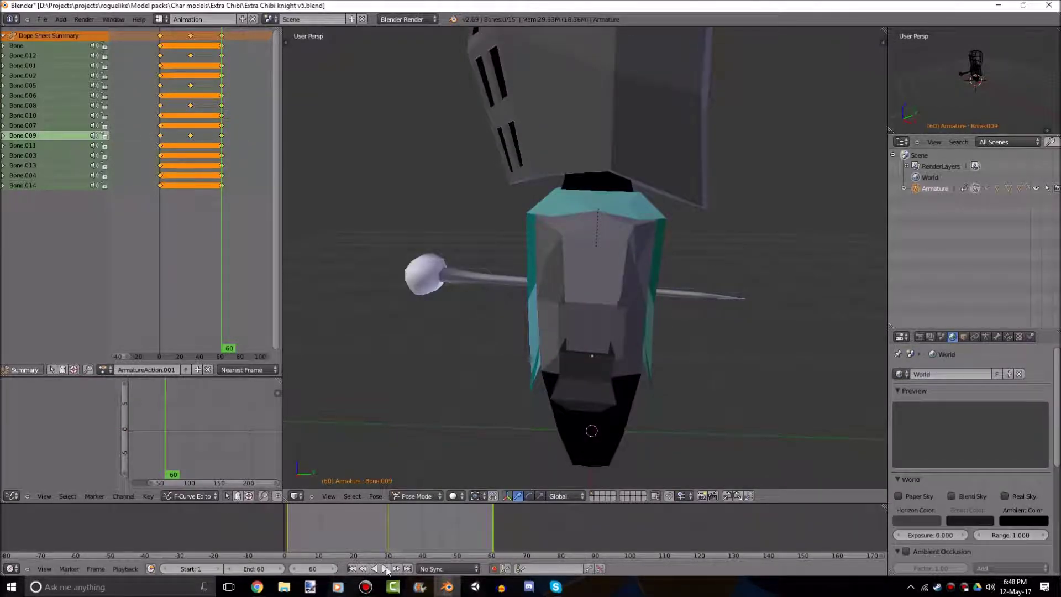
# - Subdivide the long bone of each arm into two bones in Edit Mode and return to the Animation layout
pyautogui.scroll(2, 583, 384)
pyautogui.press('z')
pyautogui.moveTo(592, 393); pyautogui.dragTo(748, 352, button='middle')
pyautogui.rightClick(668, 338)
pyautogui.rightClick(709, 315)
pyautogui.keyDown('shift'); pyautogui.rightClick(463, 289); pyautogui.keyUp('shift')
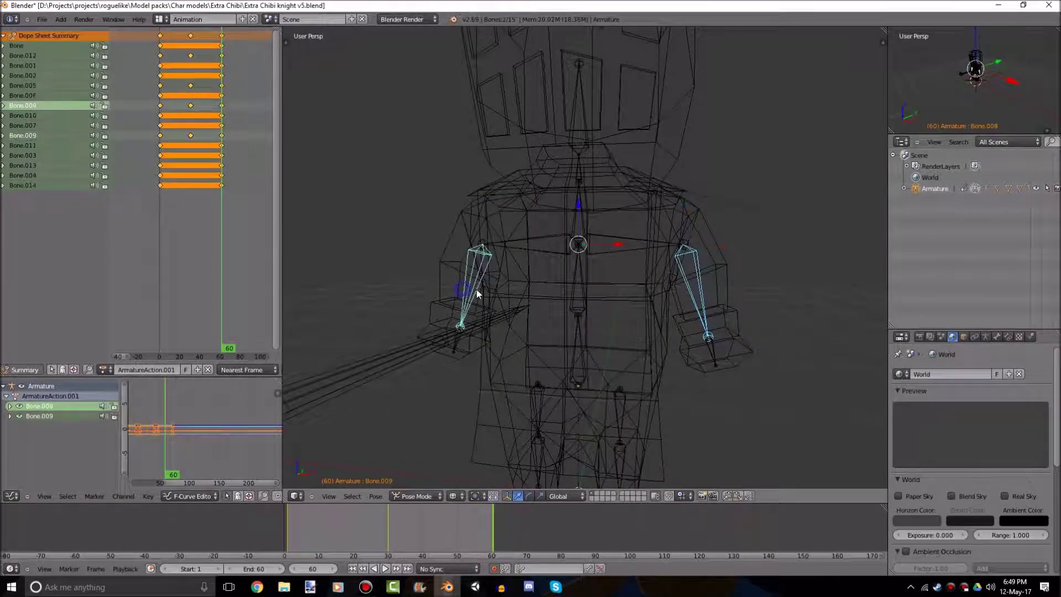
pyautogui.moveTo(479, 293); pyautogui.dragTo(533, 338, button='middle')
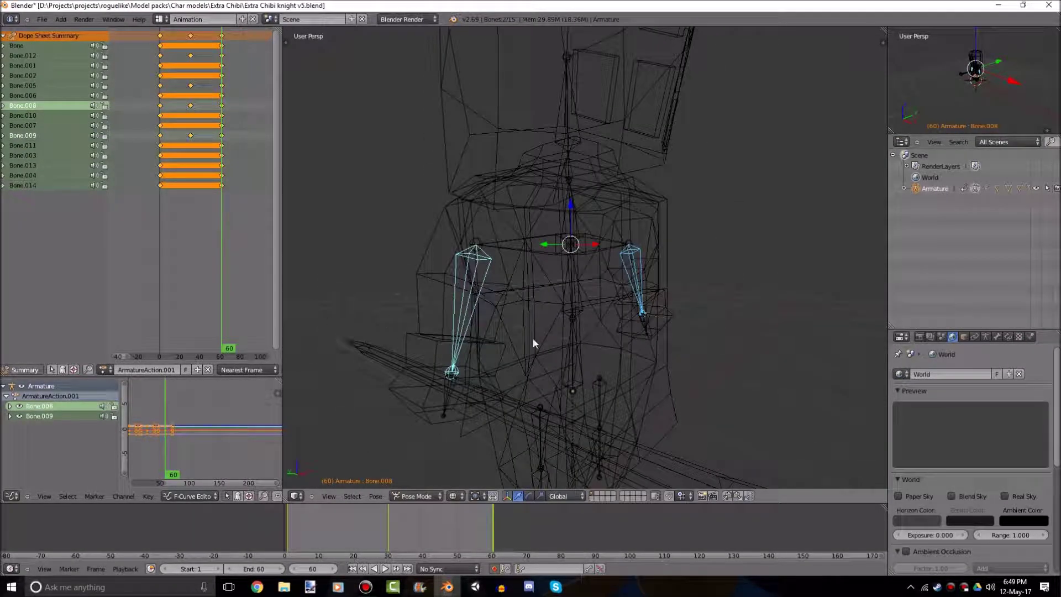
pyautogui.press('Tab')
pyautogui.moveTo(634, 315); pyautogui.dragTo(549, 357, button='middle')
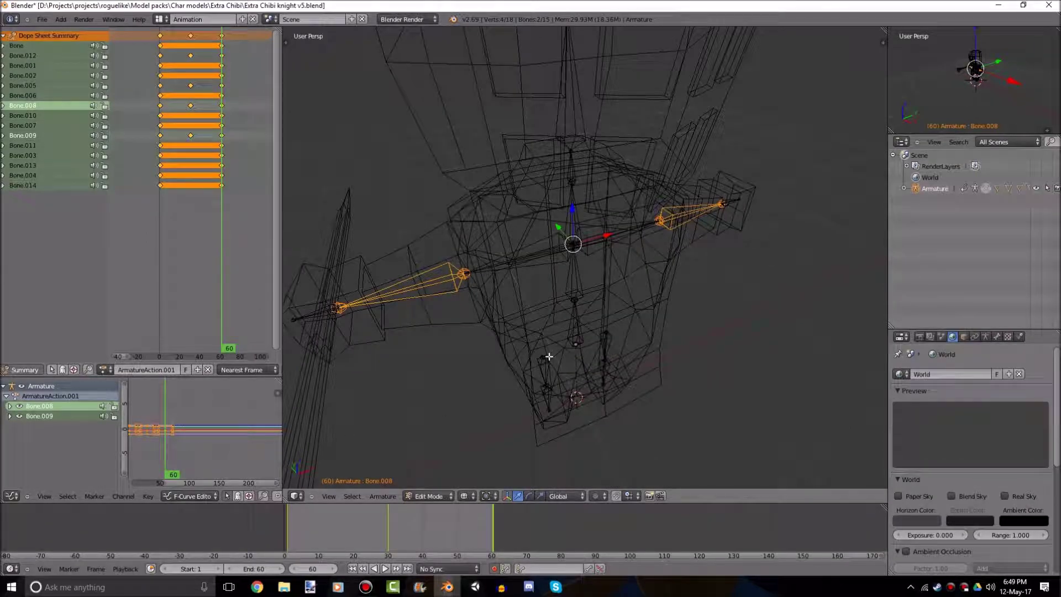
pyautogui.hotkey('ctrl', 'Right')
pyautogui.hotkey('ctrl', 'Right')
pyautogui.scroll(4, 544, 346)
pyautogui.click(40, 168)
pyautogui.hotkey('ctrl', 'Left')
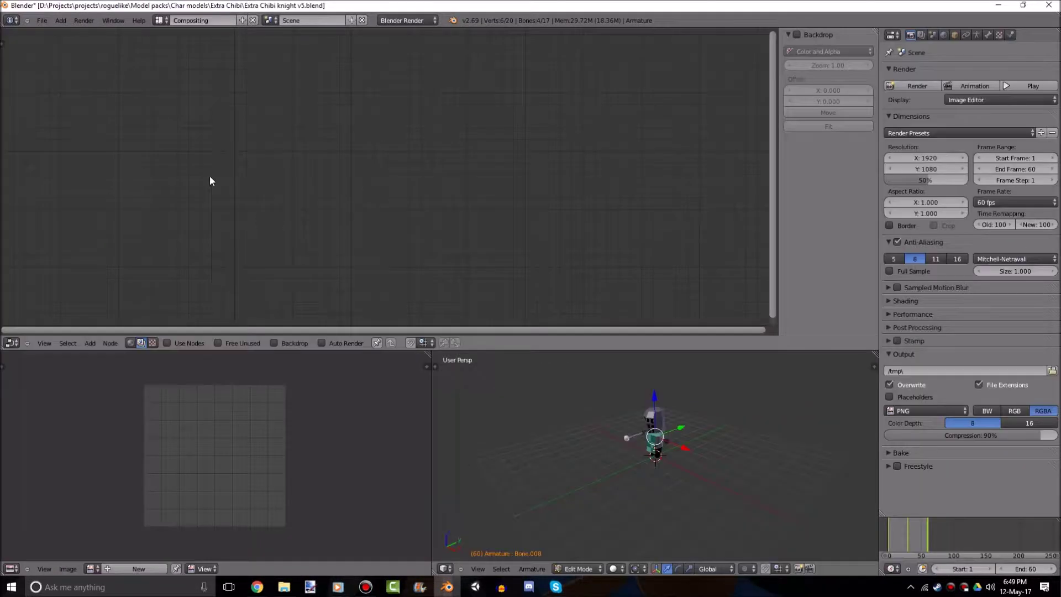
pyautogui.hotkey('ctrl', 'Left')
pyautogui.moveTo(334, 294); pyautogui.dragTo(479, 335, button='middle')
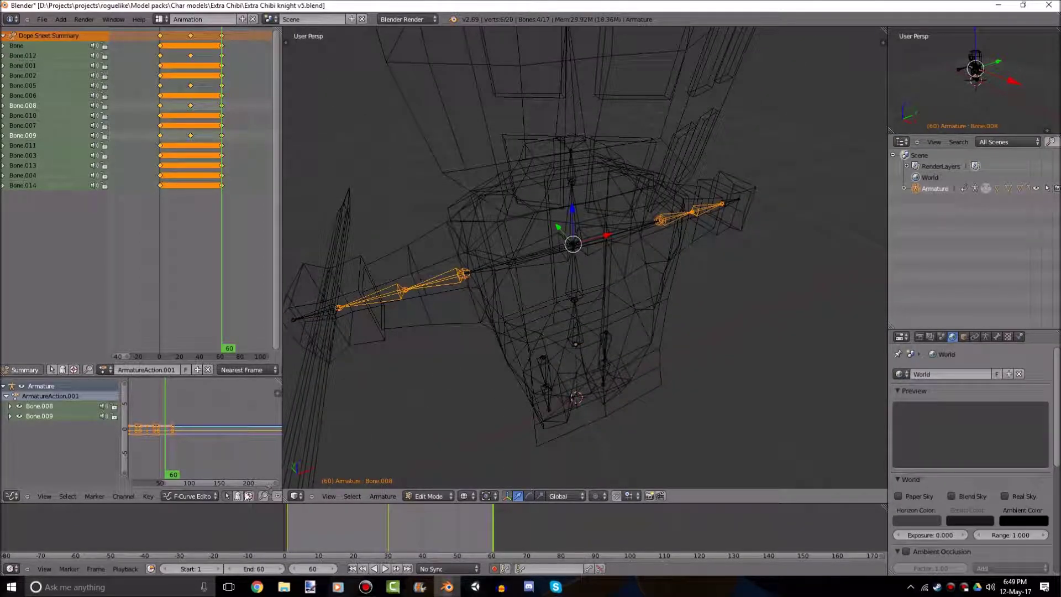
# - Assign the idle action to the armature and scrub the timeline to frame 30
pyautogui.moveTo(378, 524); pyautogui.dragTo(366, 529)
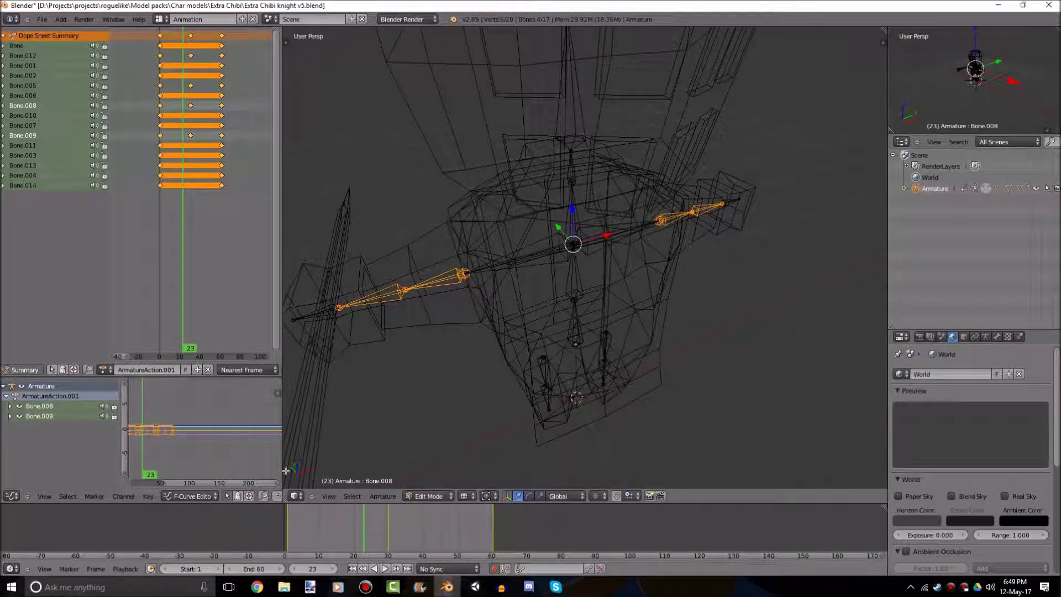
pyautogui.click(104, 369)
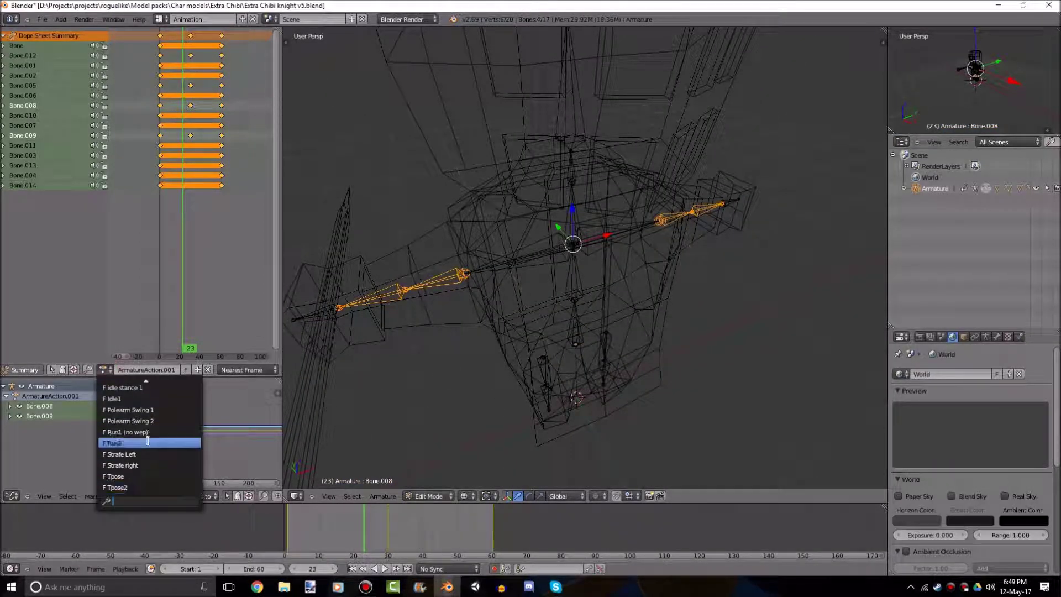
pyautogui.scroll(3, 147, 440)
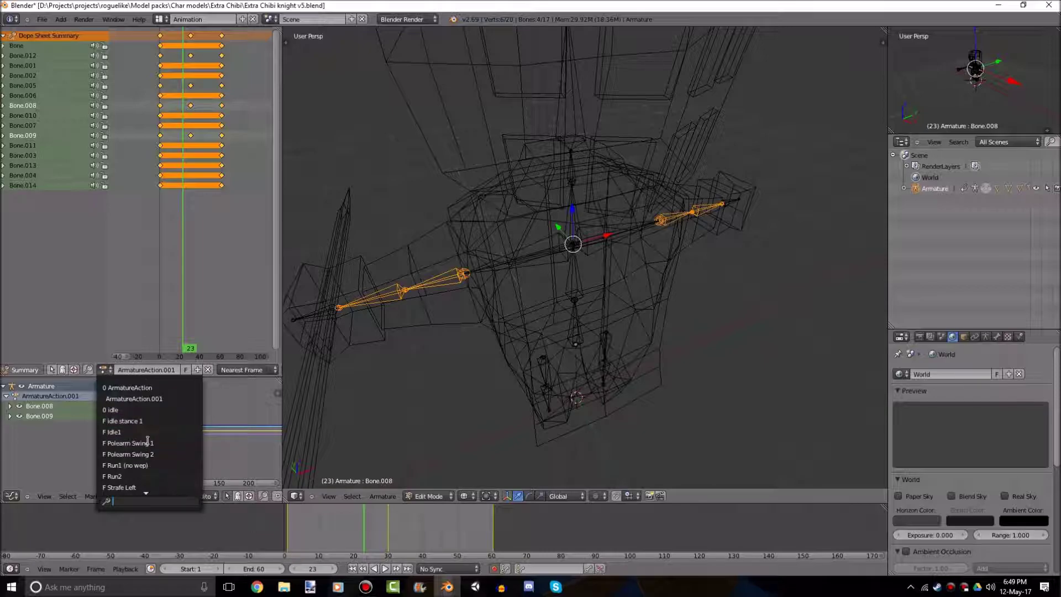
pyautogui.click(136, 410)
pyautogui.moveTo(402, 527); pyautogui.dragTo(384, 522)
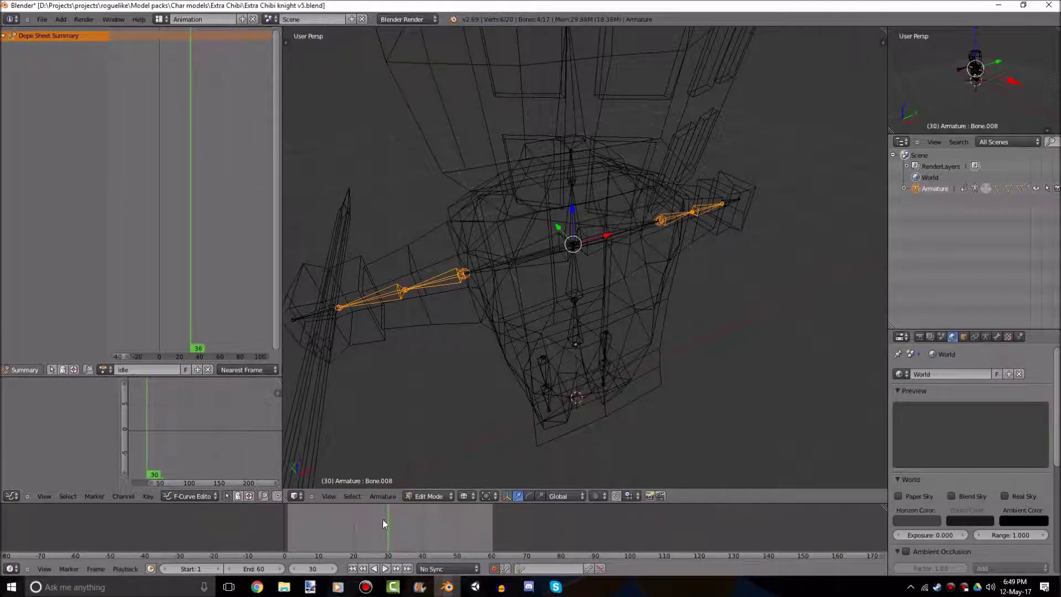
# - Put the armature back in Pose Mode, assign the ArmatureAction.001 action again and preview it
pyautogui.hotkey('ctrl', 'Tab')
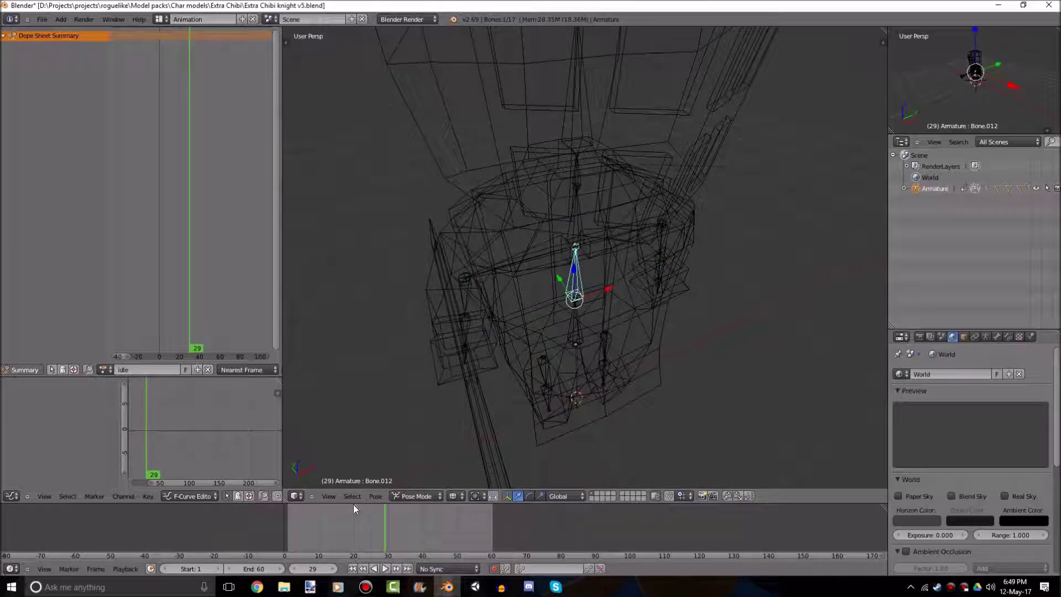
pyautogui.click(104, 369)
pyautogui.click(157, 389)
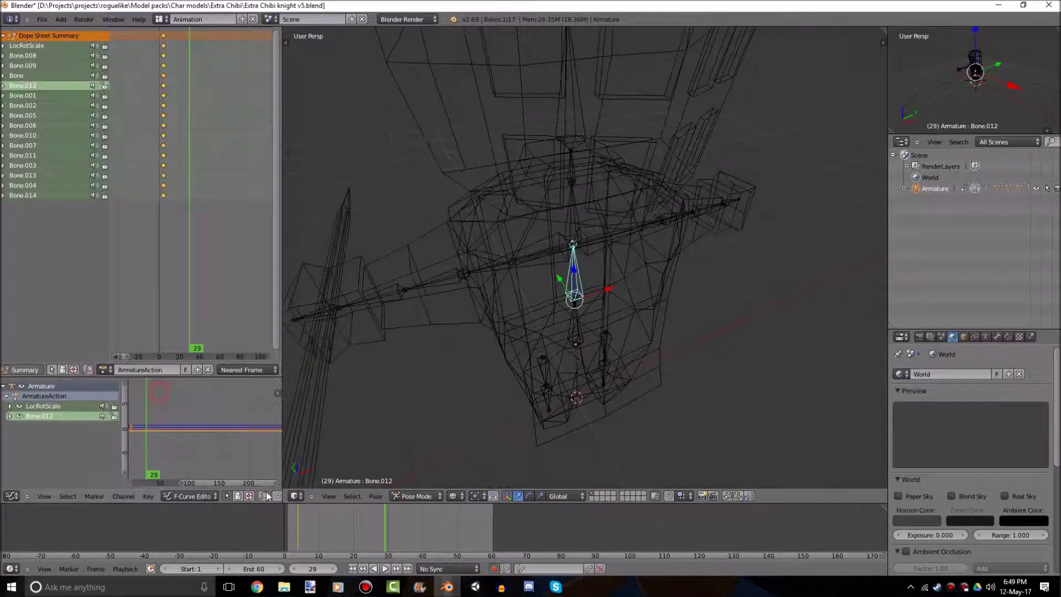
pyautogui.click(104, 369)
pyautogui.click(150, 398)
pyautogui.click(309, 533)
pyautogui.hotkey('alt', 'a')
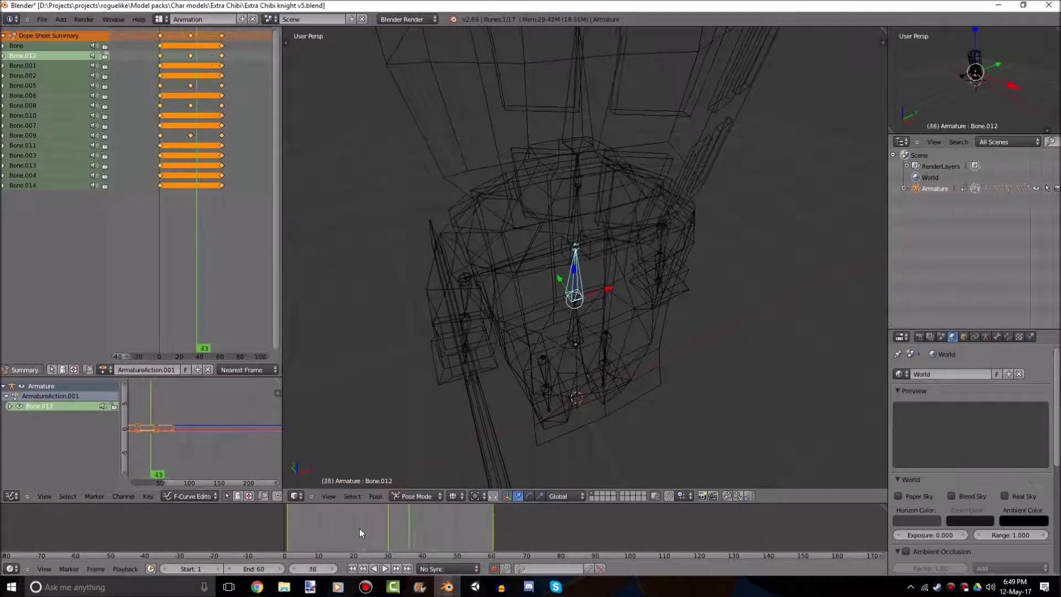
# - At frame 1, rotate both forearm bones -2° about the global X axis
pyautogui.moveTo(359, 528); pyautogui.dragTo(287, 517)
pyautogui.rightClick(457, 334)
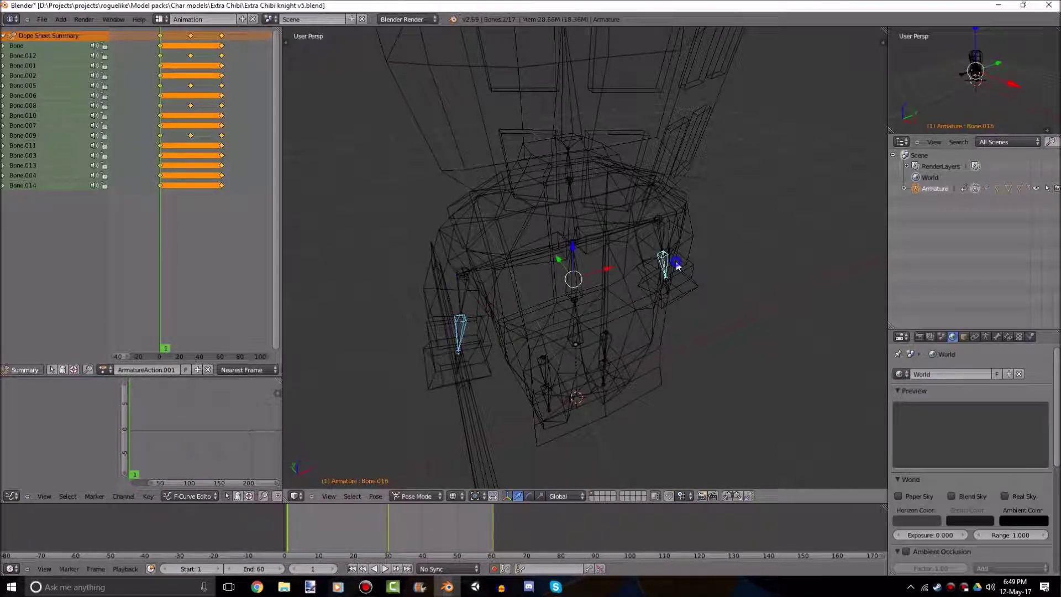
pyautogui.moveTo(677, 265); pyautogui.dragTo(606, 251, button='middle')
pyautogui.write('rx')
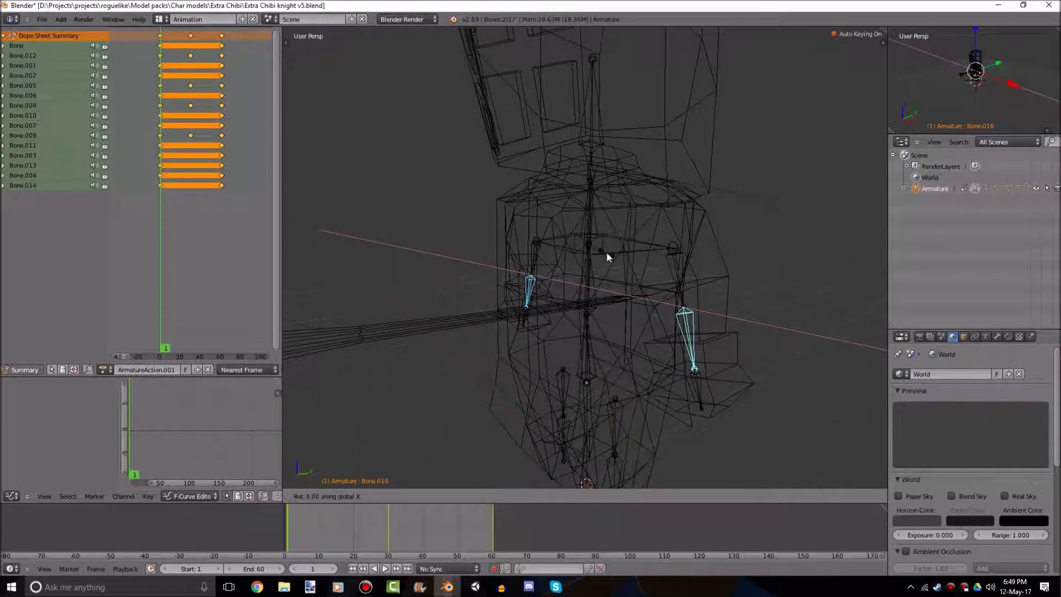
pyautogui.write('2')
pyautogui.press('Return')
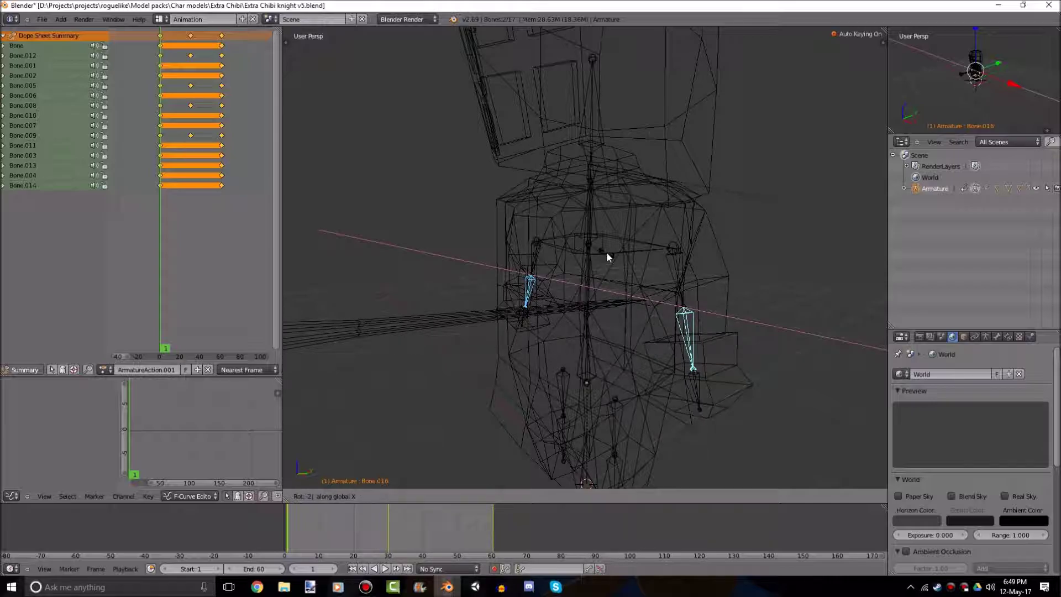
# - Adjust the rotation of both forearm bones about the global X axis freehand at frame 1, judging it from the side
pyautogui.moveTo(606, 251); pyautogui.dragTo(723, 395, button='middle')
pyautogui.press('r')
pyautogui.press('x')
pyautogui.click(735, 424)
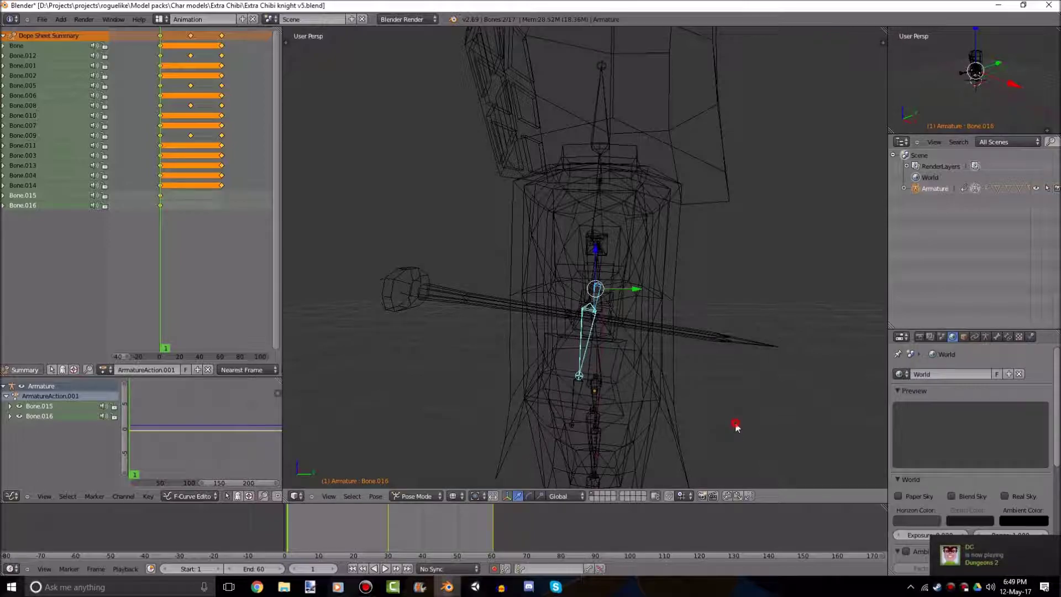
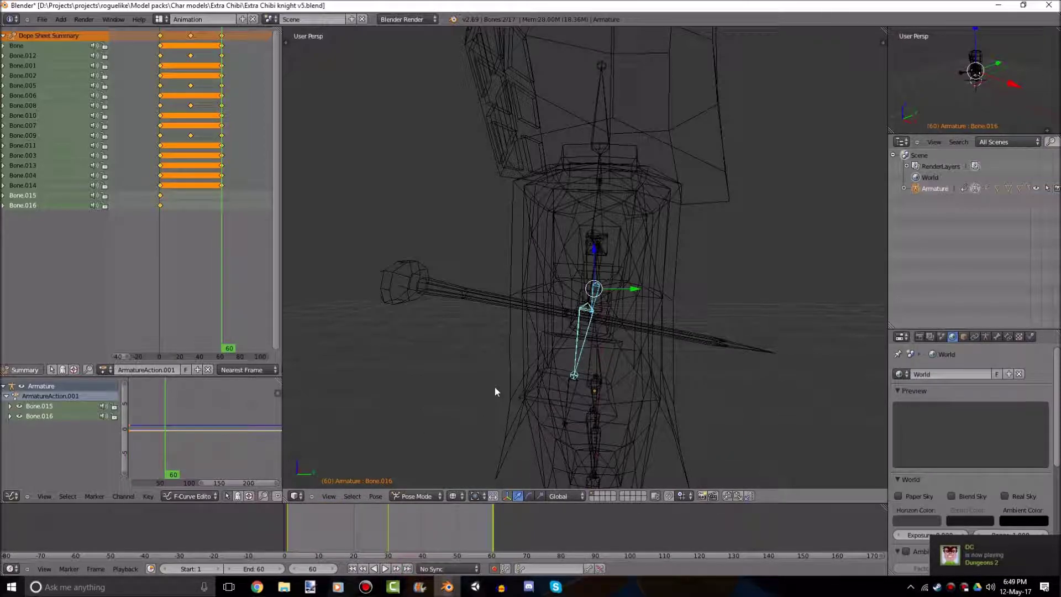
# - At frame 30, rotate both forearm bones freehand about the global X axis to key the mid-loop elbow pose
pyautogui.moveTo(395, 520); pyautogui.dragTo(386, 522)
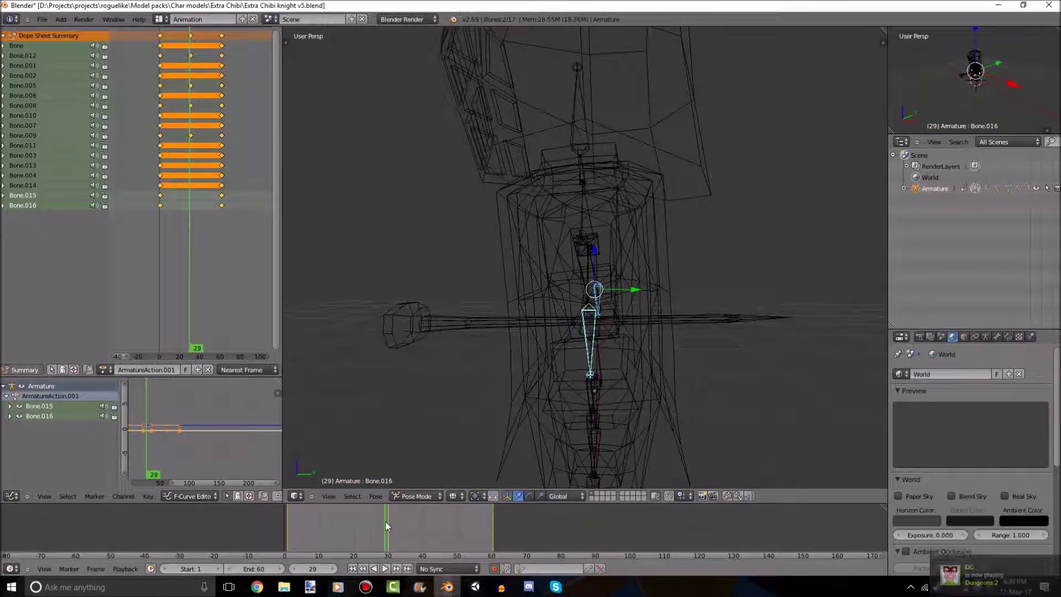
pyautogui.moveTo(518, 431); pyautogui.dragTo(757, 408, button='middle')
pyautogui.press('r')
pyautogui.press('x')
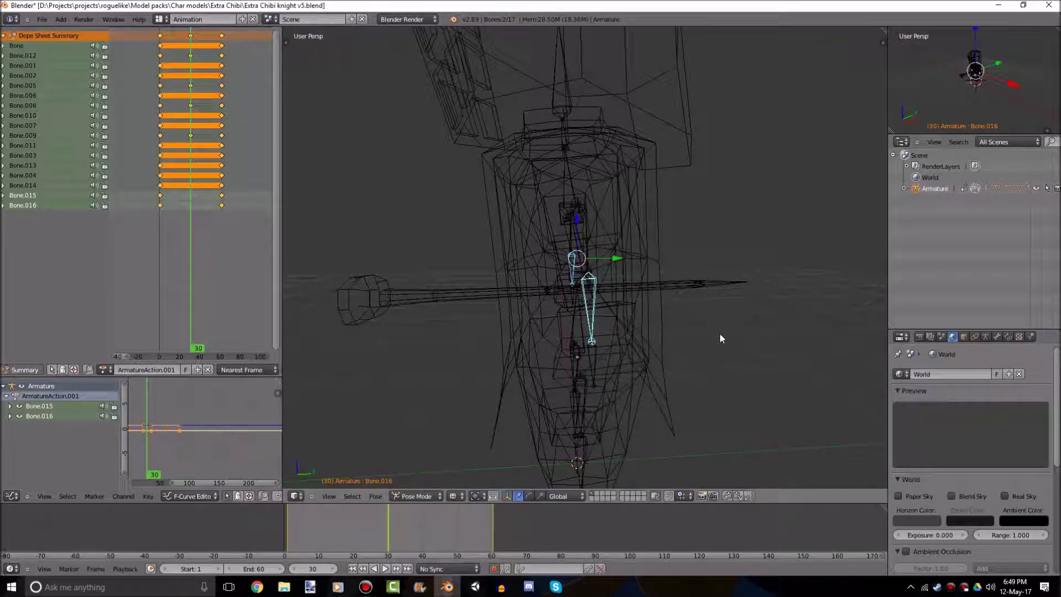
pyautogui.click(772, 394)
# - Check the frame 30 arm pose in solid shading, then return to the armature in wireframe with nothing selected
pyautogui.press('z')
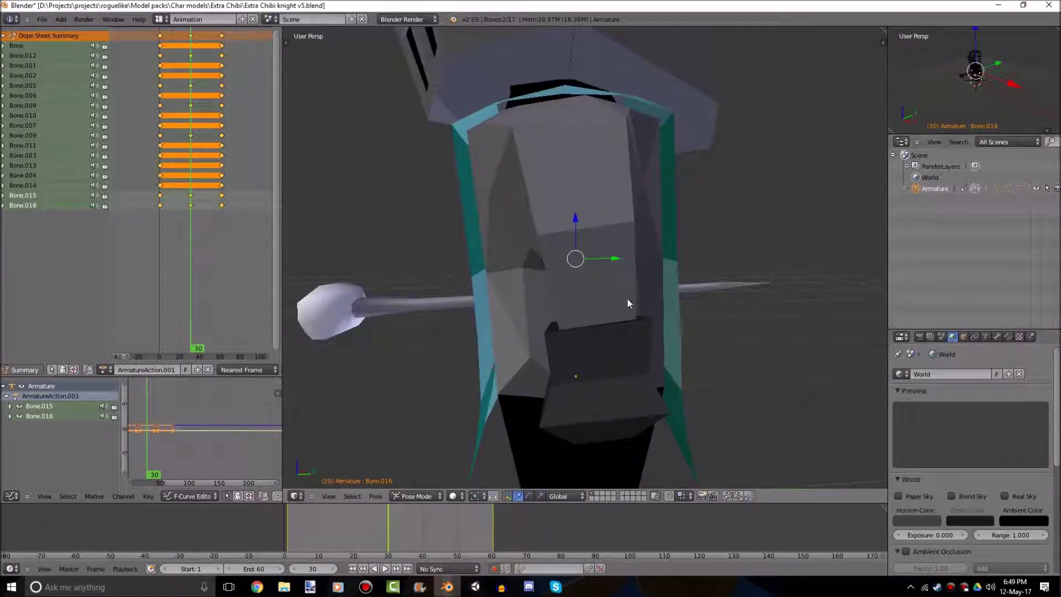
pyautogui.press('z')
pyautogui.rightClick(571, 213)
pyautogui.moveTo(598, 238); pyautogui.dragTo(604, 247, button='middle')
pyautogui.rightClick(604, 247)
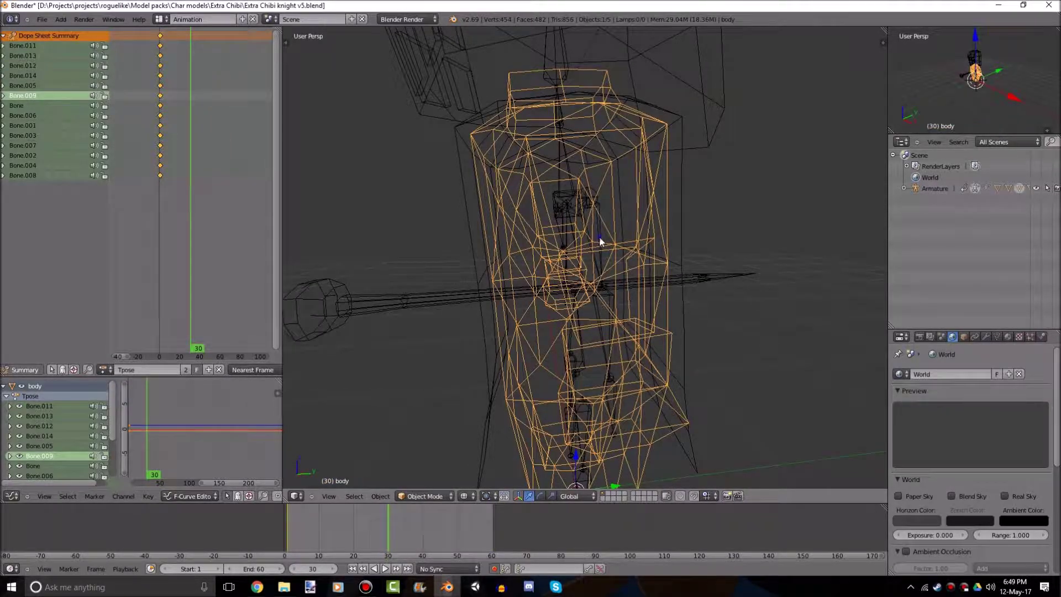
pyautogui.rightClick(598, 238)
pyautogui.press('z')
pyautogui.press('a')
pyautogui.scroll(-3, 563, 284)
pyautogui.moveTo(524, 409)
pyautogui.mouseDown(button='middle')
pyautogui.moveTo(594, 441)
pyautogui.moveTo(607, 431)
pyautogui.mouseUp(button='middle')
pyautogui.scroll(4, 602, 332)
pyautogui.press('z')
# - Select the lowest spine bone and rotate it 3° about the global Z axis at frame 30
pyautogui.rightClick(585, 332)
pyautogui.rightClick(583, 342)
pyautogui.moveTo(583, 341); pyautogui.dragTo(490, 445, button='middle')
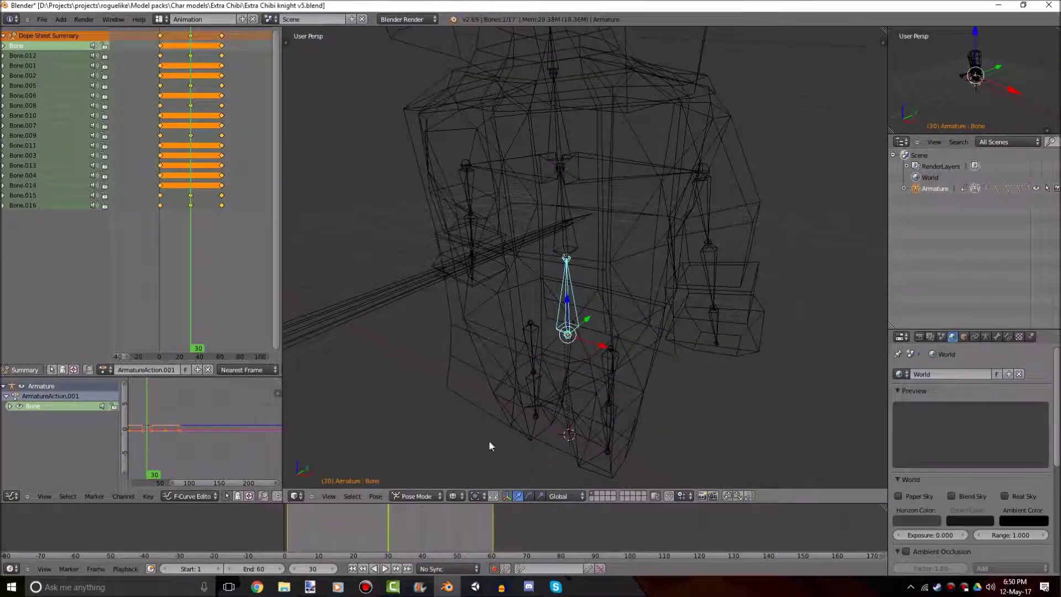
pyautogui.write('rz')
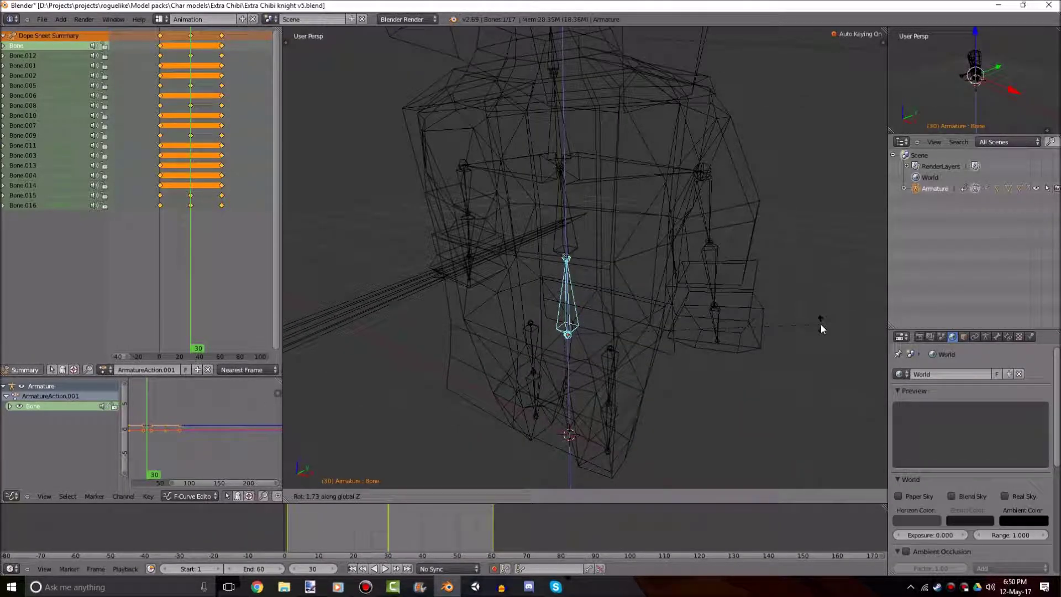
pyautogui.write('3')
pyautogui.press('Return')
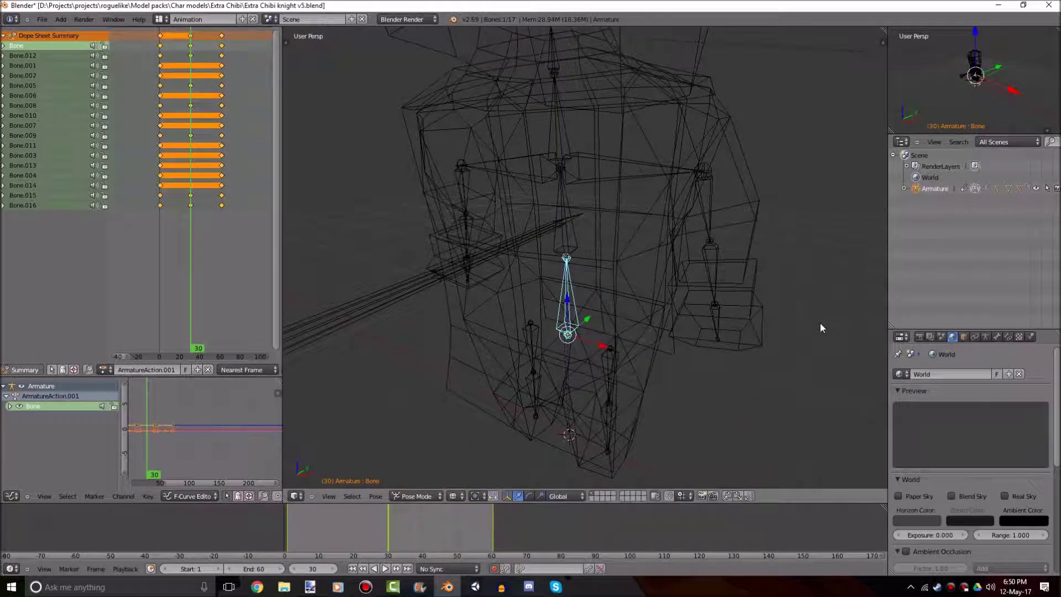
# - At frame 60, rotate the lowest spine bone -1° about the global Z axis
pyautogui.click(407, 569)
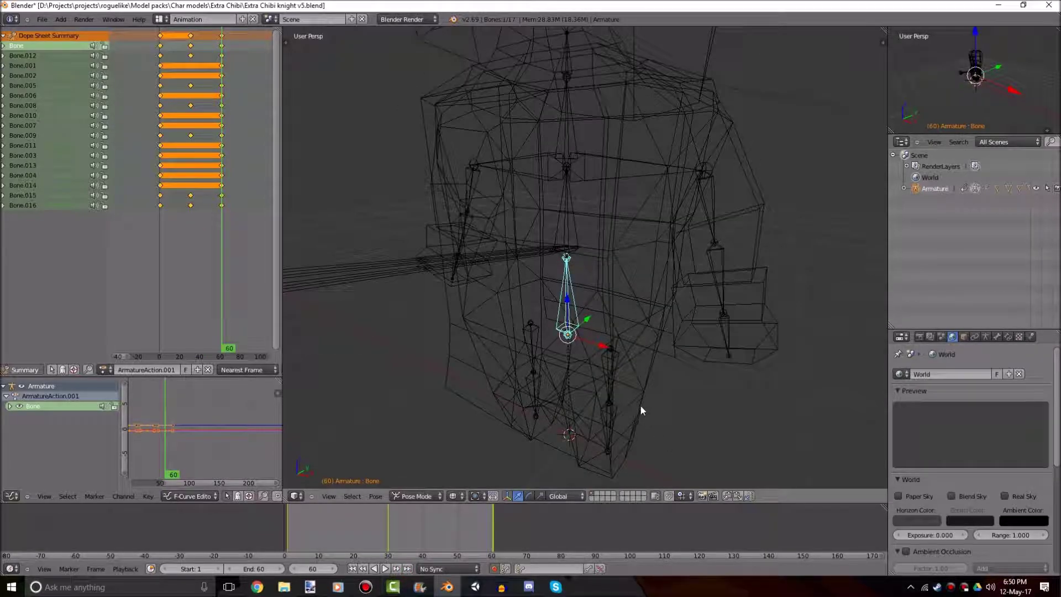
pyautogui.press('r')
pyautogui.press('z')
pyautogui.press('-')
pyautogui.press('1')
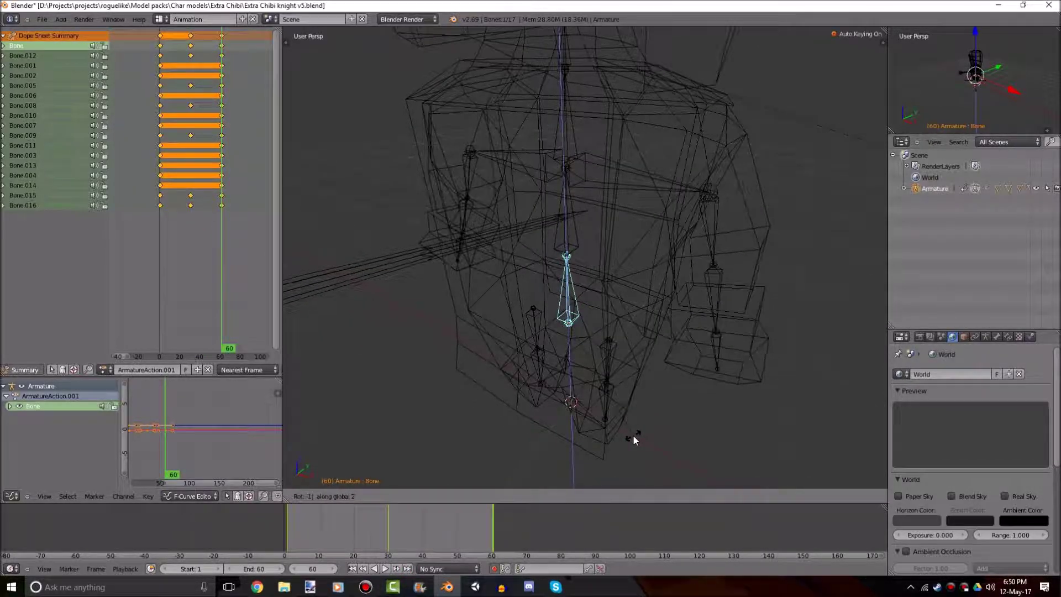
pyautogui.press('Return')
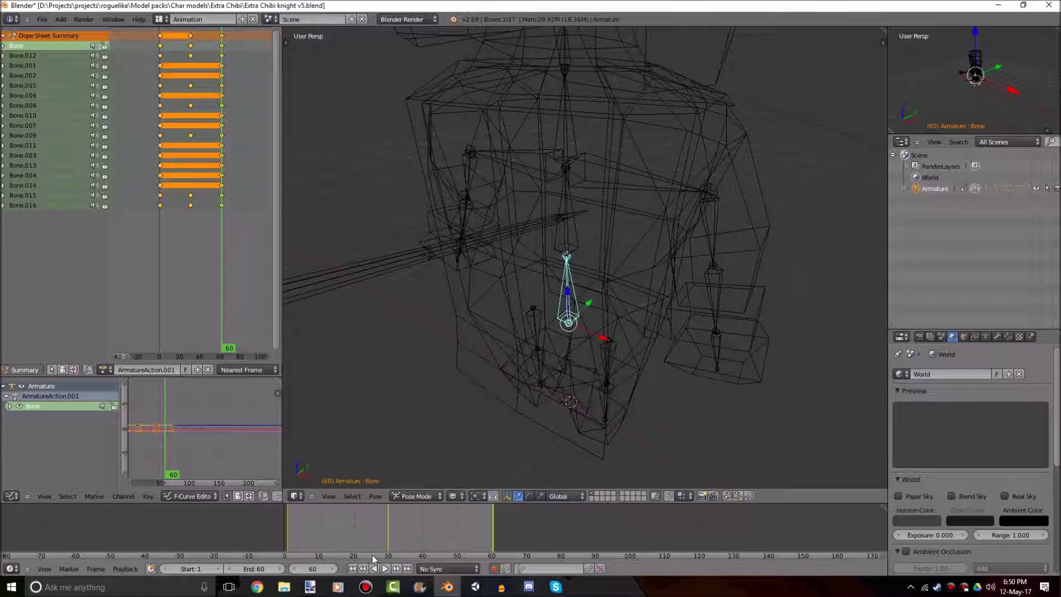
# - Deselect all bones, switch to solid shading and play the idle animation from frame 1, viewing it from several sides
pyautogui.click(354, 569)
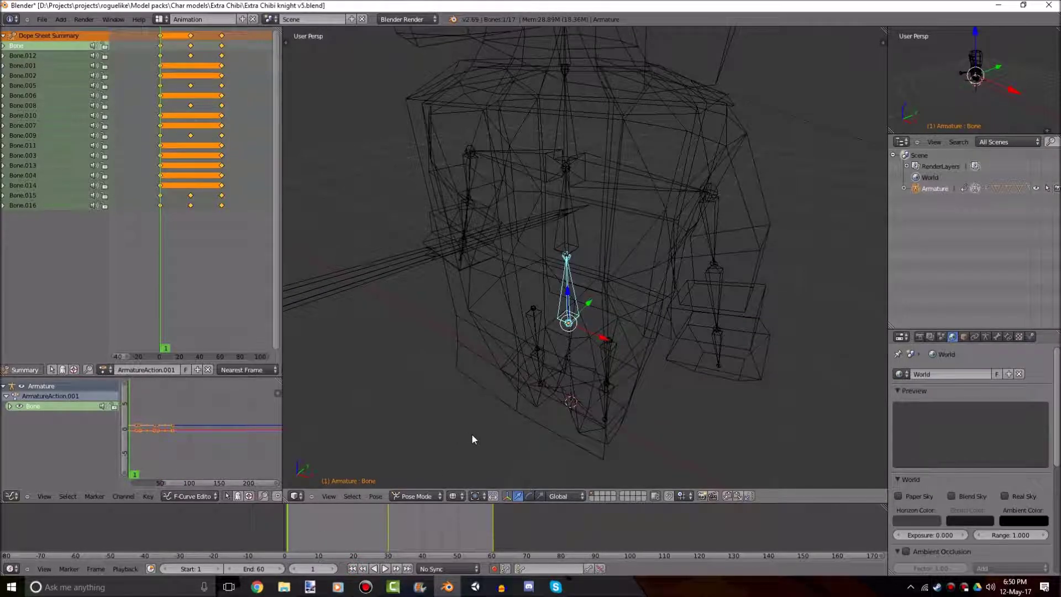
pyautogui.press('a')
pyautogui.press('z')
pyautogui.moveTo(483, 440); pyautogui.dragTo(428, 353, button='middle')
pyautogui.scroll(-2, 436, 387)
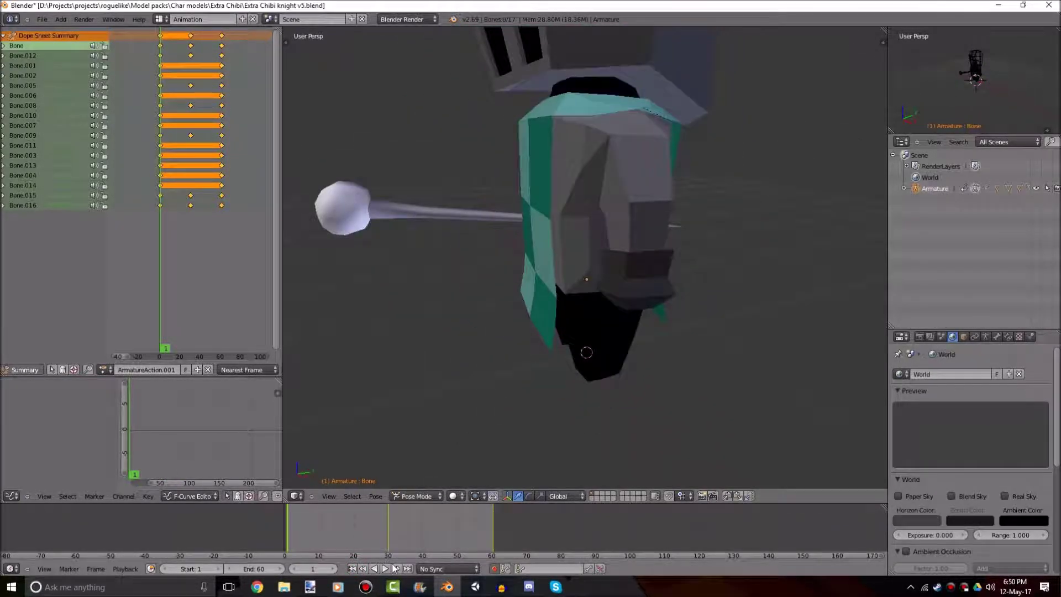
pyautogui.click(382, 572)
pyautogui.scroll(-5, 613, 367)
pyautogui.moveTo(610, 373); pyautogui.dragTo(660, 360, button='middle')
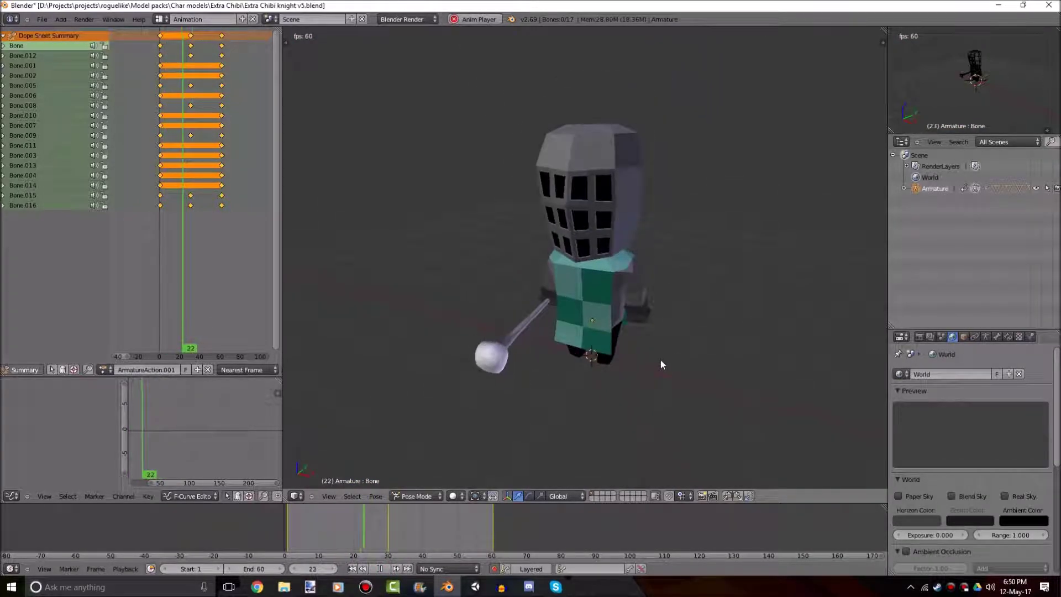
pyautogui.moveTo(568, 400); pyautogui.dragTo(697, 396, button='middle')
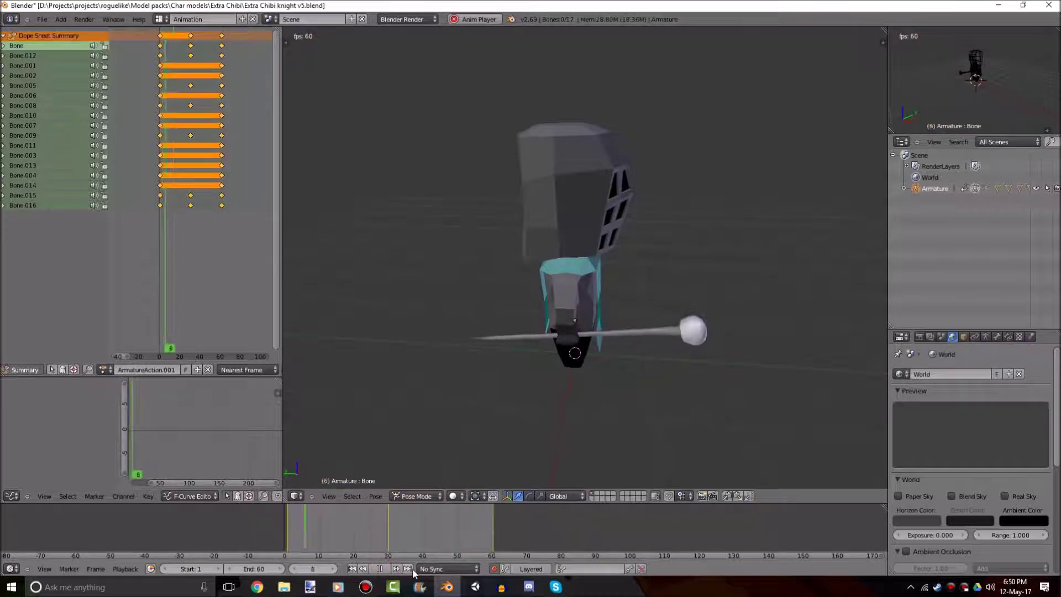
pyautogui.click(381, 568)
# - Review the full rig in wireframe at frame 60, then replay the animation from frame 1 in solid shading
pyautogui.click(408, 568)
pyautogui.press('a')
pyautogui.scroll(2, 606, 387)
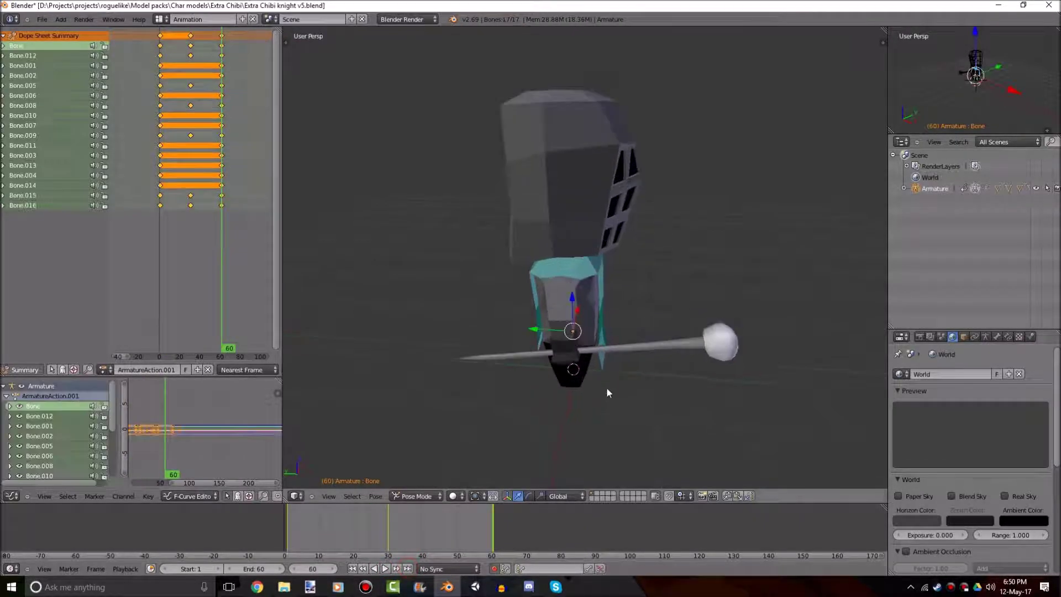
pyautogui.moveTo(606, 387); pyautogui.dragTo(559, 386, button='middle')
pyautogui.press('z')
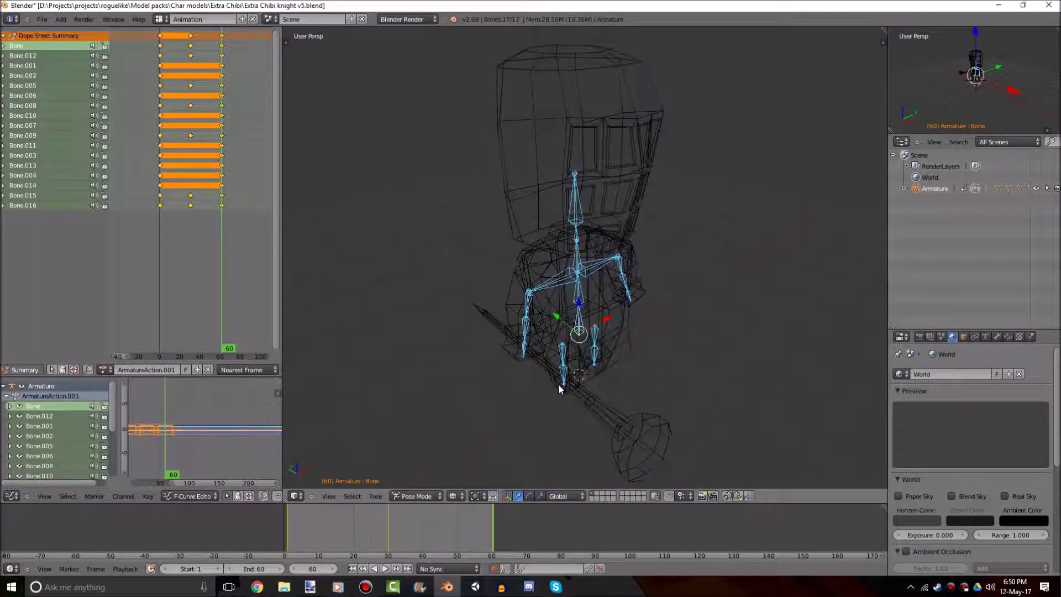
pyautogui.click(352, 568)
pyautogui.press('z')
pyautogui.press('a')
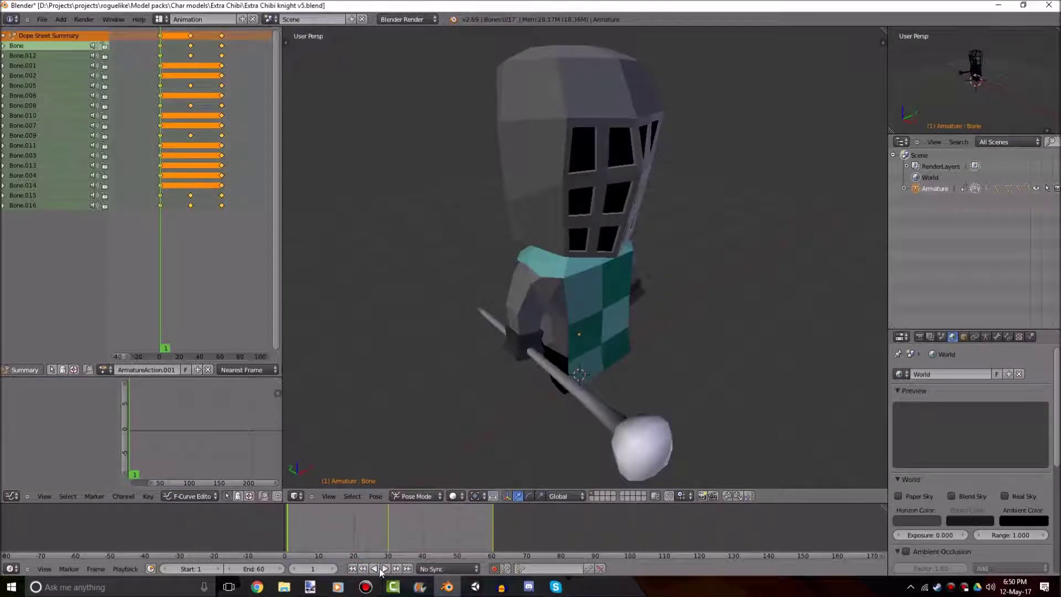
pyautogui.hotkey('alt', 'a')
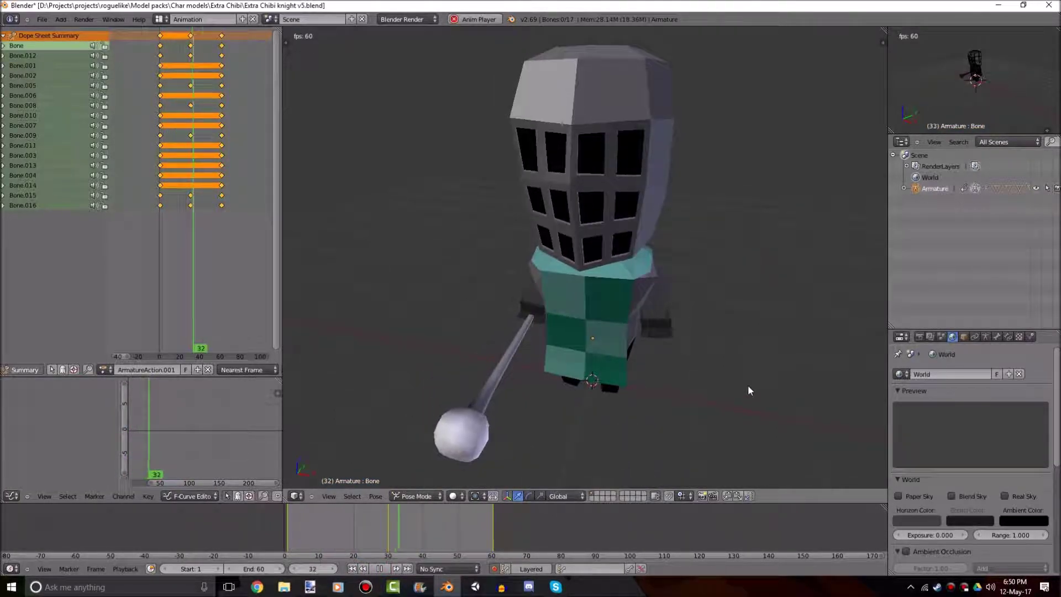
pyautogui.moveTo(729, 392); pyautogui.dragTo(555, 332, button='middle')
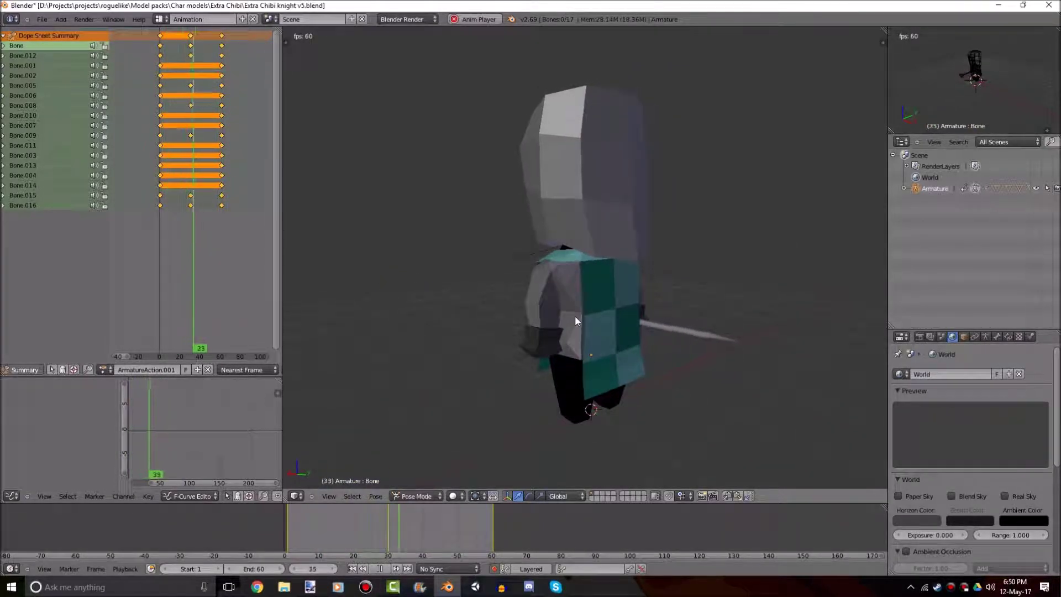
# - Inspect the moving bones in wireframe during playback, then restore solid shading with nothing selected
pyautogui.press('z')
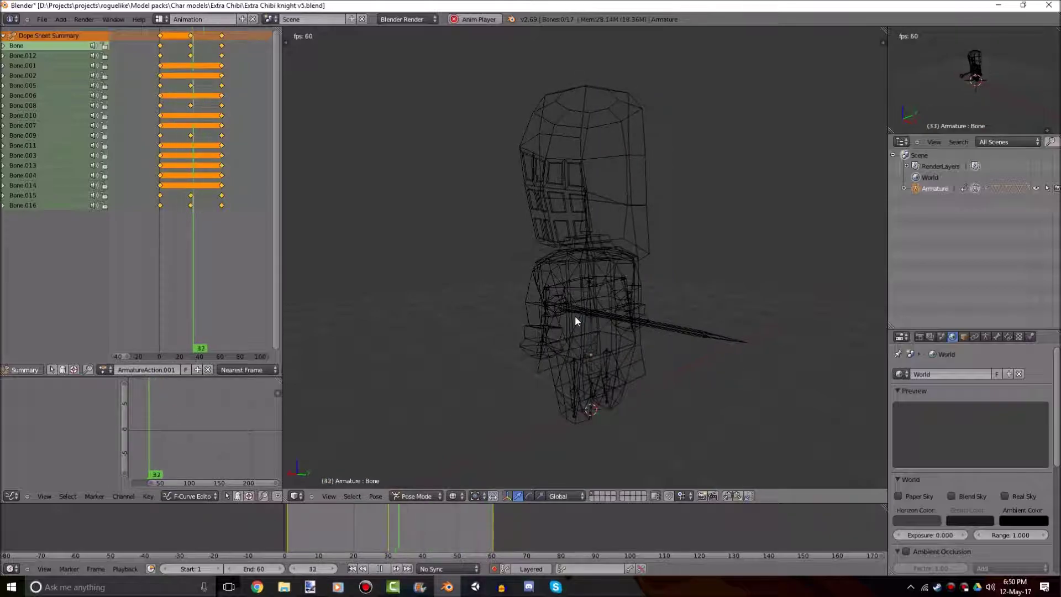
pyautogui.rightClick(589, 304)
pyautogui.moveTo(596, 308); pyautogui.dragTo(787, 347, button='middle')
pyautogui.press('a')
pyautogui.press('a')
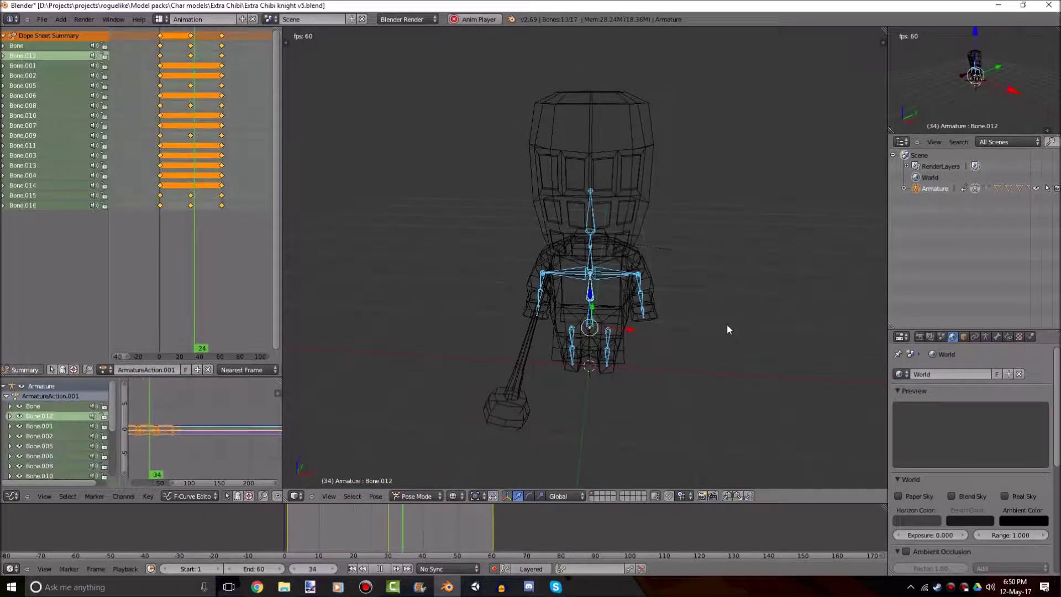
pyautogui.scroll(4, 735, 329)
pyautogui.press('z')
pyautogui.press('a')
pyautogui.scroll(-5, 729, 319)
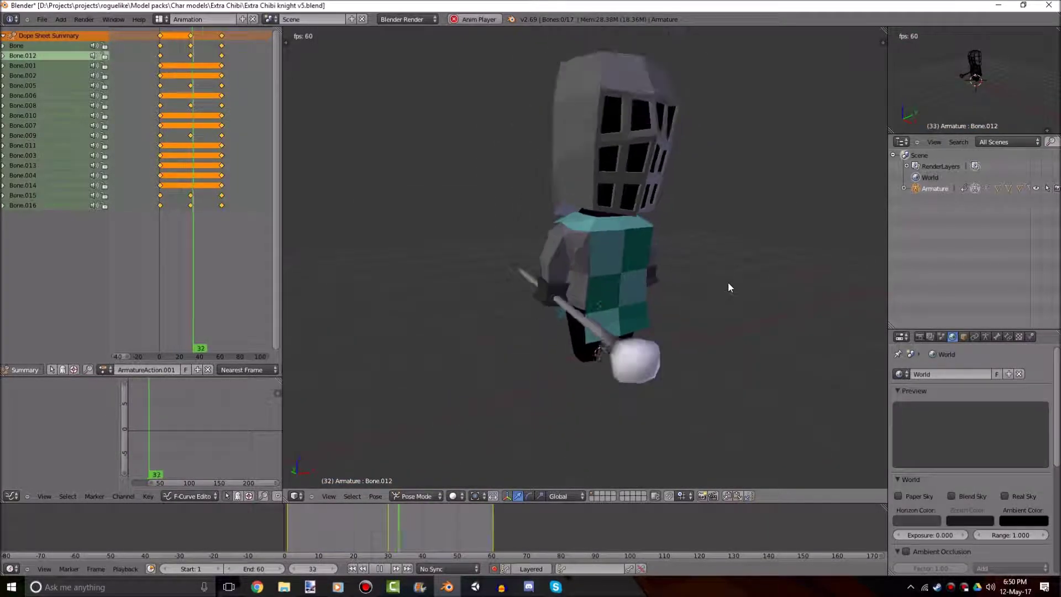
# - Switch to the Default screen layout and display the knight in solid shading
pyautogui.hotkey('ctrl', 'Right')
pyautogui.hotkey('ctrl', 'Right')
pyautogui.hotkey('ctrl', 'Right')
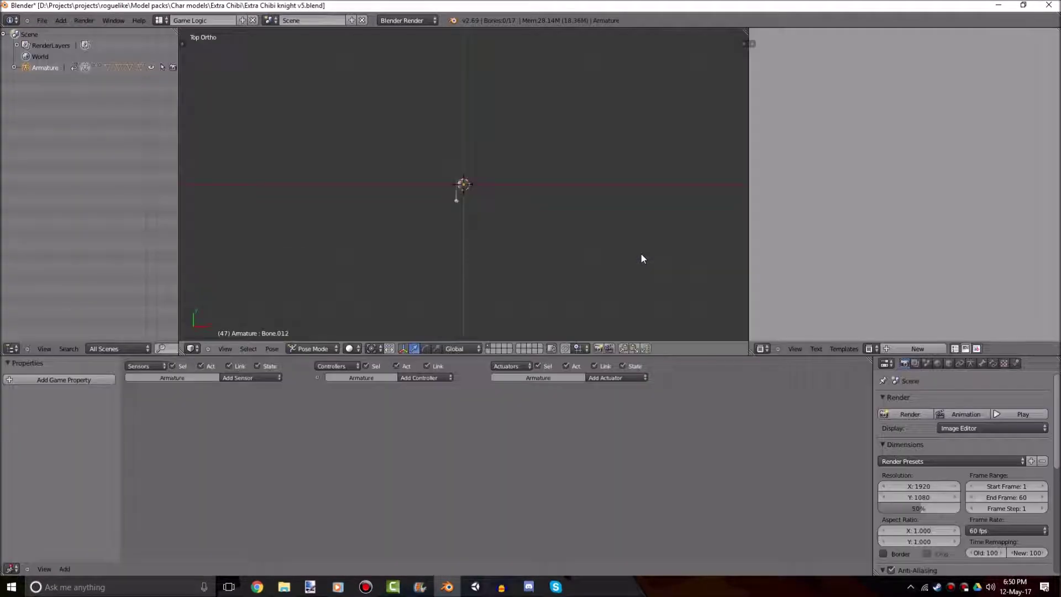
pyautogui.hotkey('ctrl', 'Left')
pyautogui.press('z')
pyautogui.scroll(-7, 641, 253)
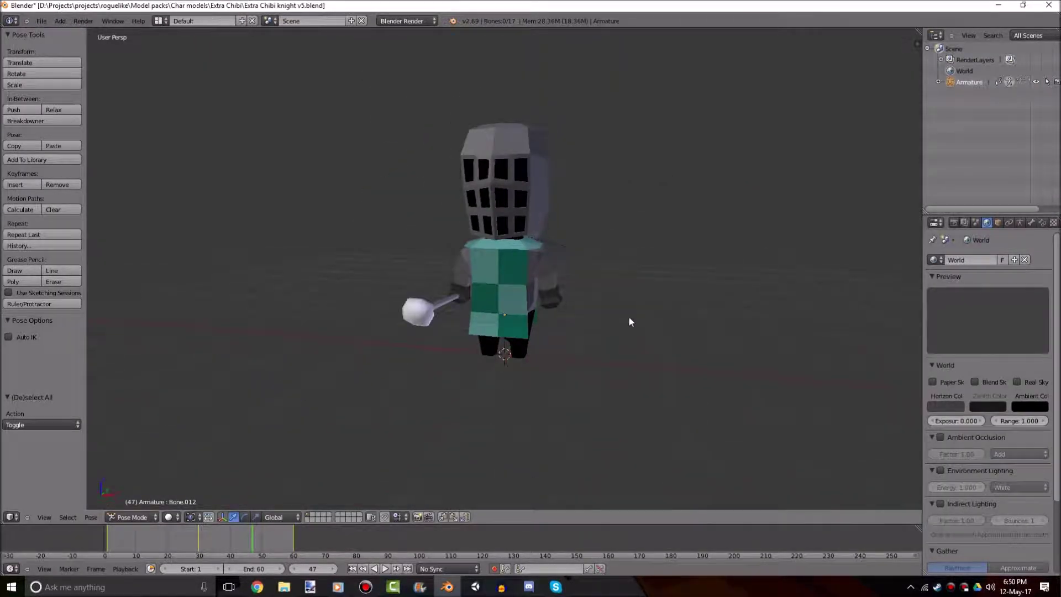
# - Examine the knight's pose at frame 47 from the front and sides, near and far
pyautogui.keyDown('shift'); pyautogui.moveTo(554, 350); pyautogui.dragTo(569, 312, button='middle'); pyautogui.keyUp('shift')
pyautogui.scroll(4, 574, 387)
pyautogui.scroll(-4, 663, 310)
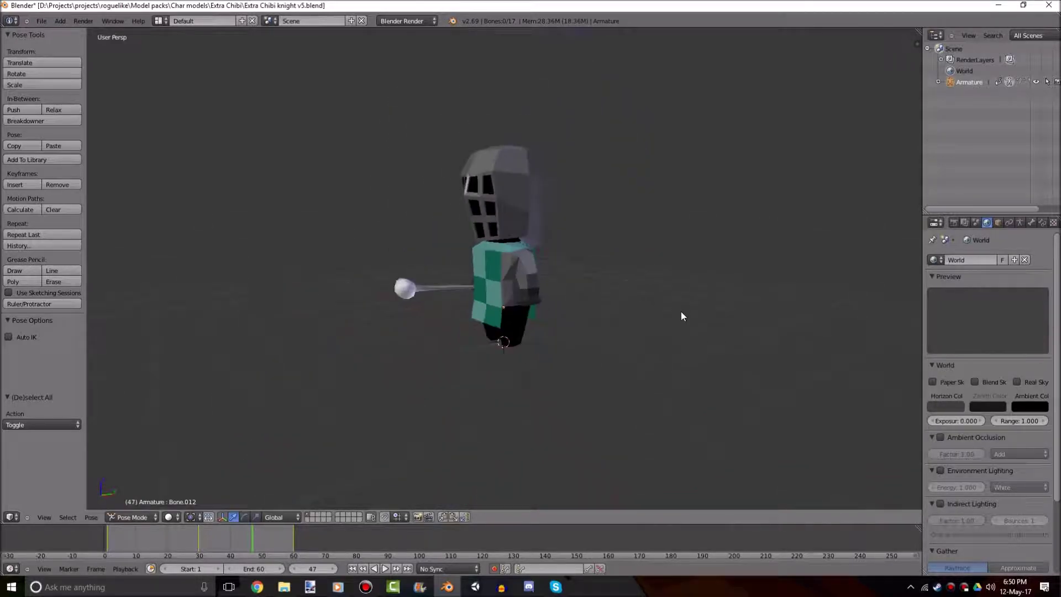
pyautogui.moveTo(681, 310); pyautogui.dragTo(760, 324, button='middle')
pyautogui.scroll(5, 760, 325)
pyautogui.scroll(-5, 761, 329)
pyautogui.moveTo(698, 310); pyautogui.dragTo(696, 354, button='middle')
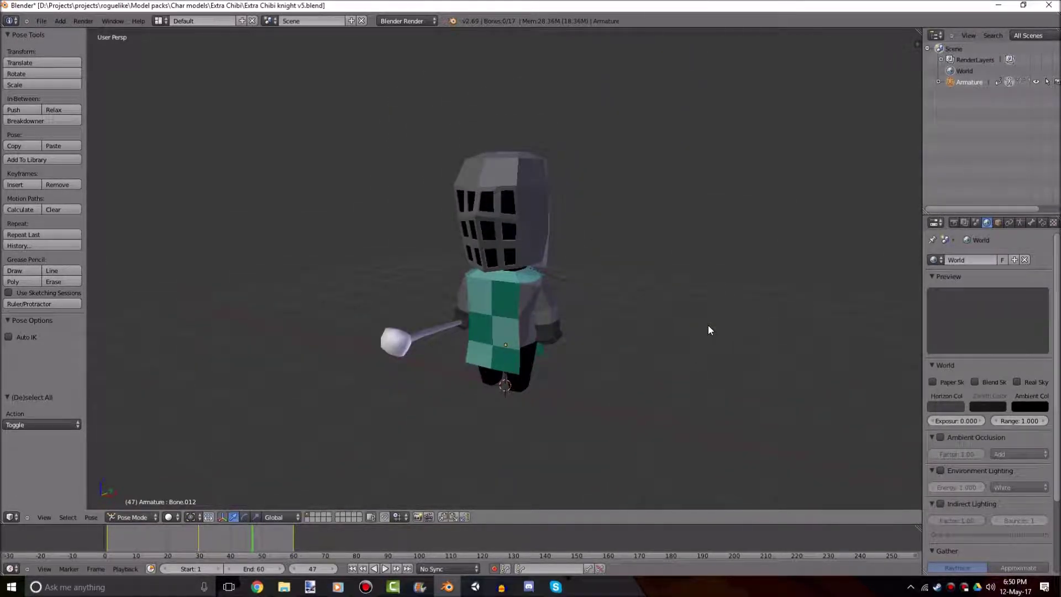
pyautogui.scroll(4, 665, 343)
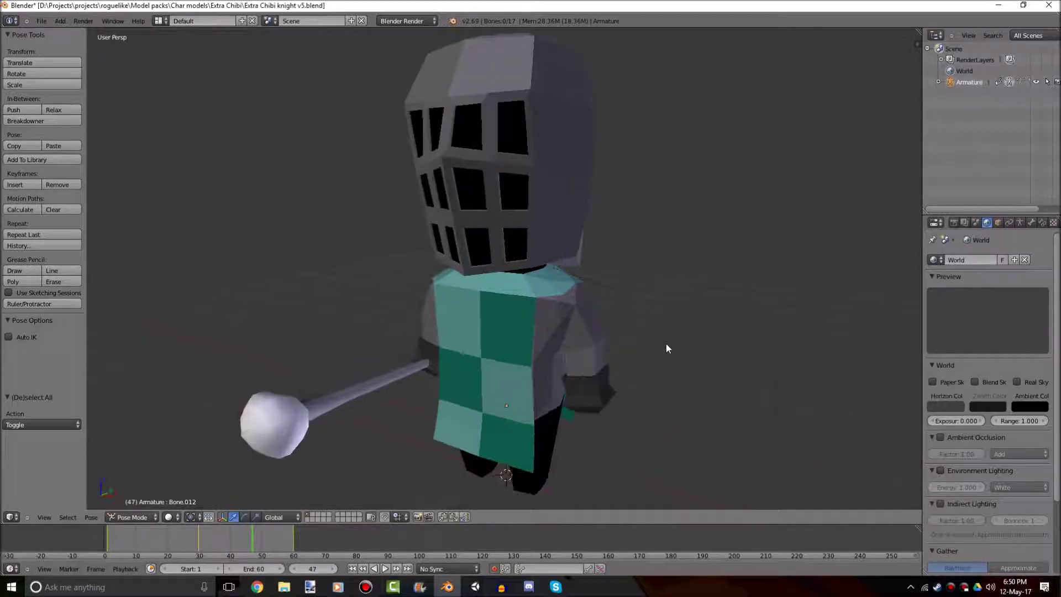
pyautogui.scroll(-2, 781, 329)
pyautogui.scroll(-1, 780, 330)
pyautogui.moveTo(704, 301); pyautogui.dragTo(777, 272, button='middle')
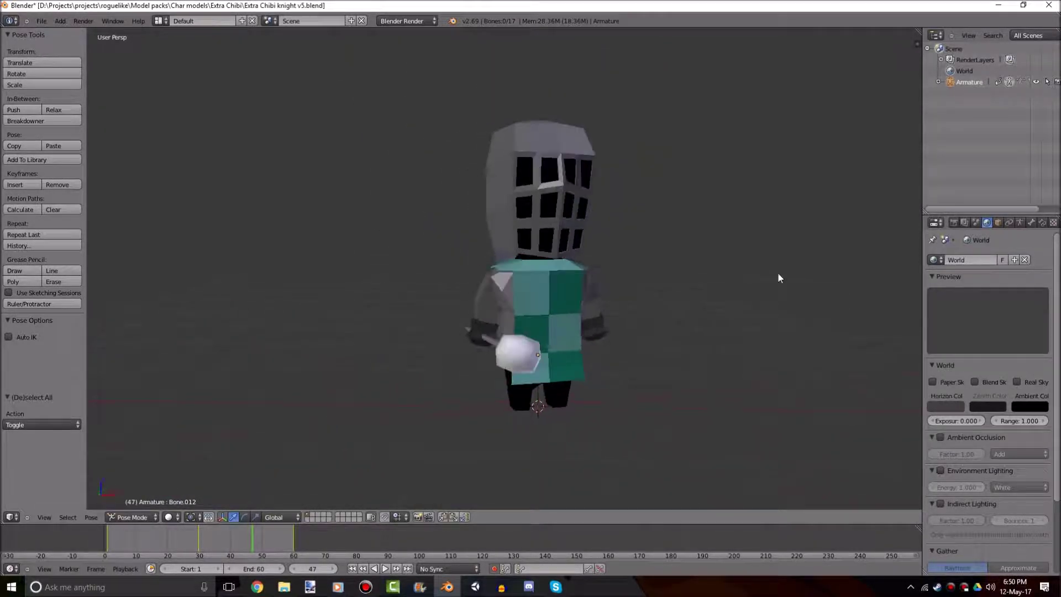
pyautogui.scroll(3, 776, 272)
# - Inspect the head mesh and rig in wireframe, then return to the armature in solid shading with nothing selected
pyautogui.rightClick(472, 203)
pyautogui.scroll(-5, 481, 212)
pyautogui.moveTo(577, 269); pyautogui.dragTo(519, 260, button='middle')
pyautogui.scroll(4, 521, 253)
pyautogui.press('z')
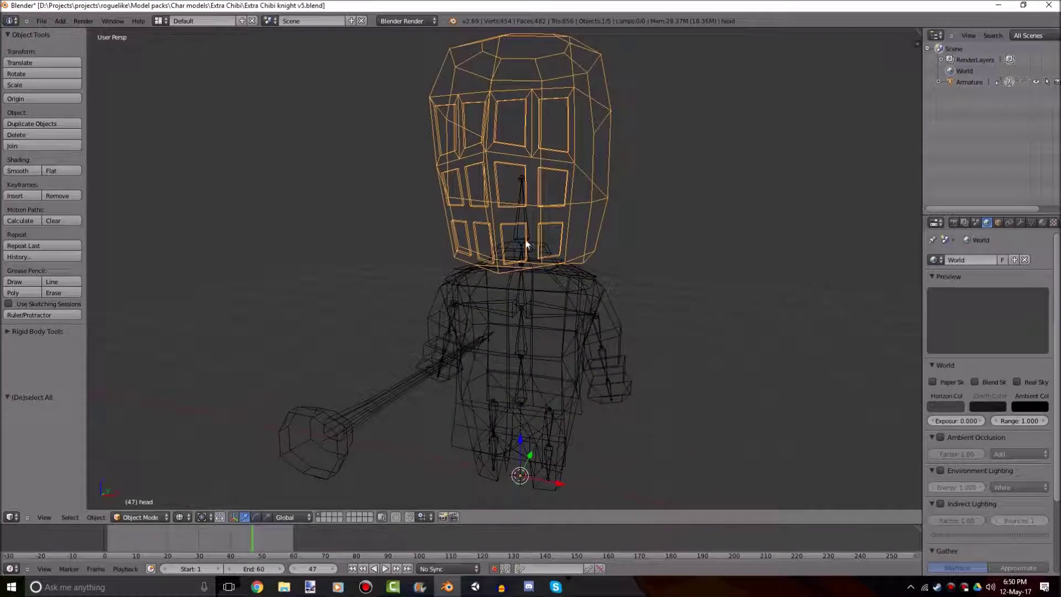
pyautogui.rightClick(524, 237)
pyautogui.scroll(1, 690, 310)
pyautogui.press('a')
pyautogui.press('z')
# - Examine the posed knight's helmet, arms and held weapon from several angles
pyautogui.moveTo(718, 320); pyautogui.dragTo(777, 166, button='middle')
pyautogui.scroll(-5, 656, 336)
pyautogui.moveTo(656, 336); pyautogui.dragTo(713, 298, button='middle')
pyautogui.scroll(3, 713, 302)
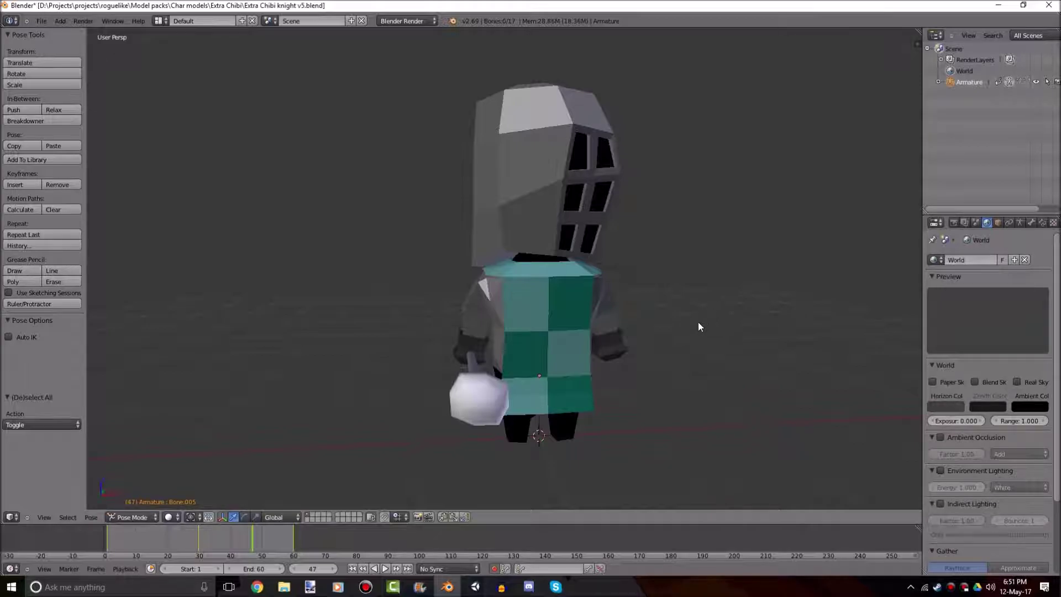
pyautogui.scroll(-3, 575, 366)
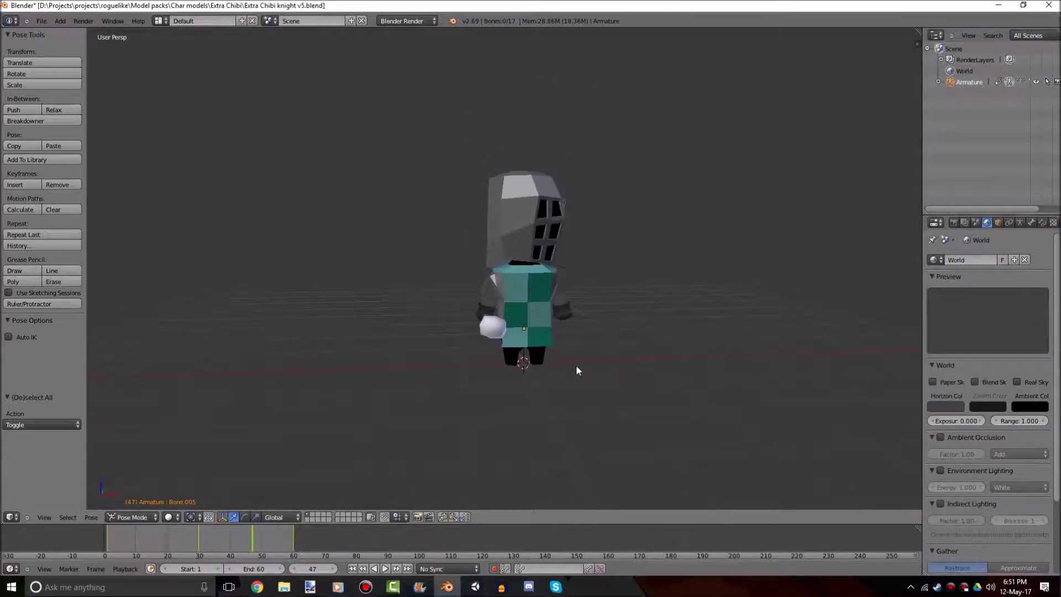
pyautogui.moveTo(575, 365); pyautogui.dragTo(584, 380, button='middle')
pyautogui.scroll(4, 516, 379)
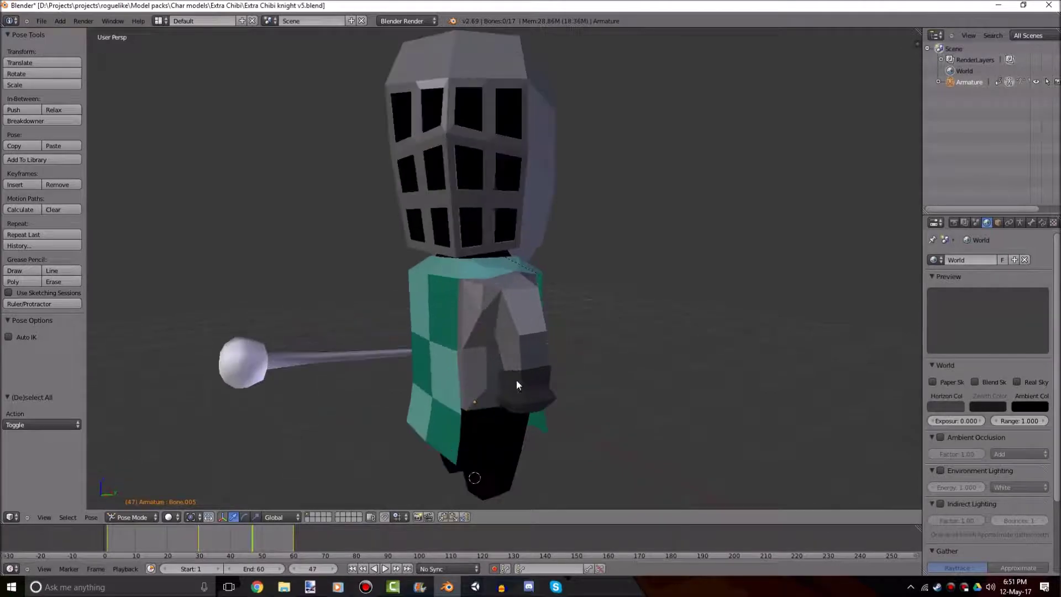
pyautogui.scroll(2, 516, 380)
pyautogui.moveTo(516, 379); pyautogui.dragTo(595, 351, button='middle')
pyautogui.scroll(-6, 619, 373)
pyautogui.scroll(4, 701, 385)
pyautogui.moveTo(702, 390); pyautogui.dragTo(623, 359, button='middle')
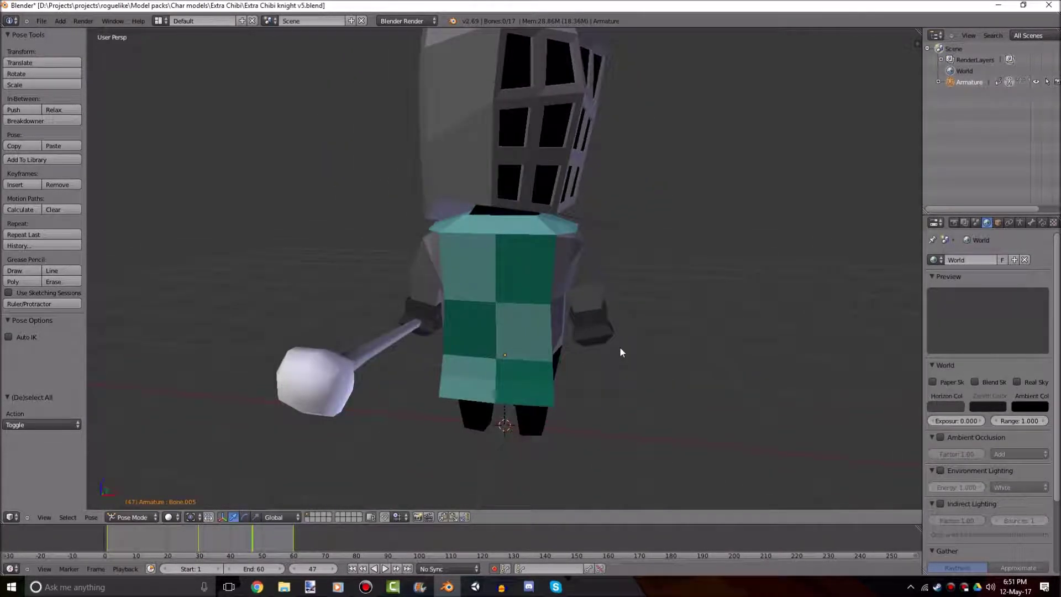